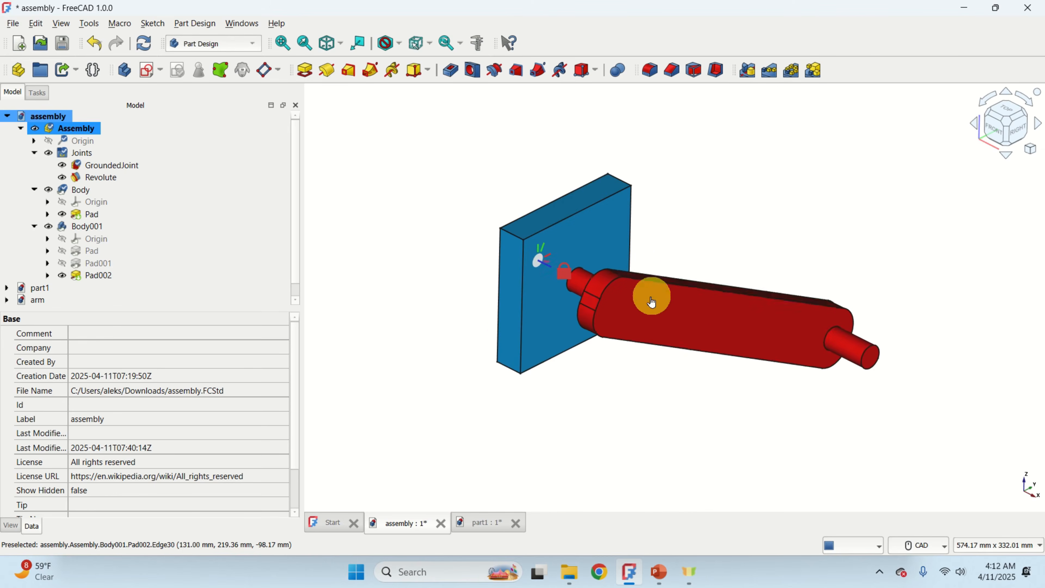
Examine the assembly of the plate and the revolving arm from several angles.
middle_click_drag(483, 350, 608, 368)
scroll(476, 258, "up", 5)
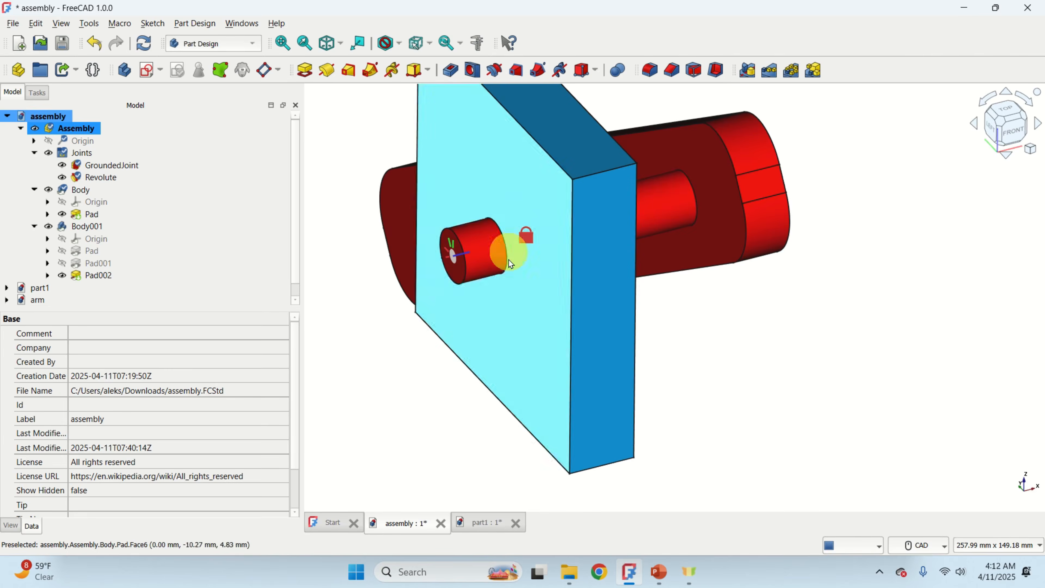
middle_click_drag(718, 341, 632, 358)
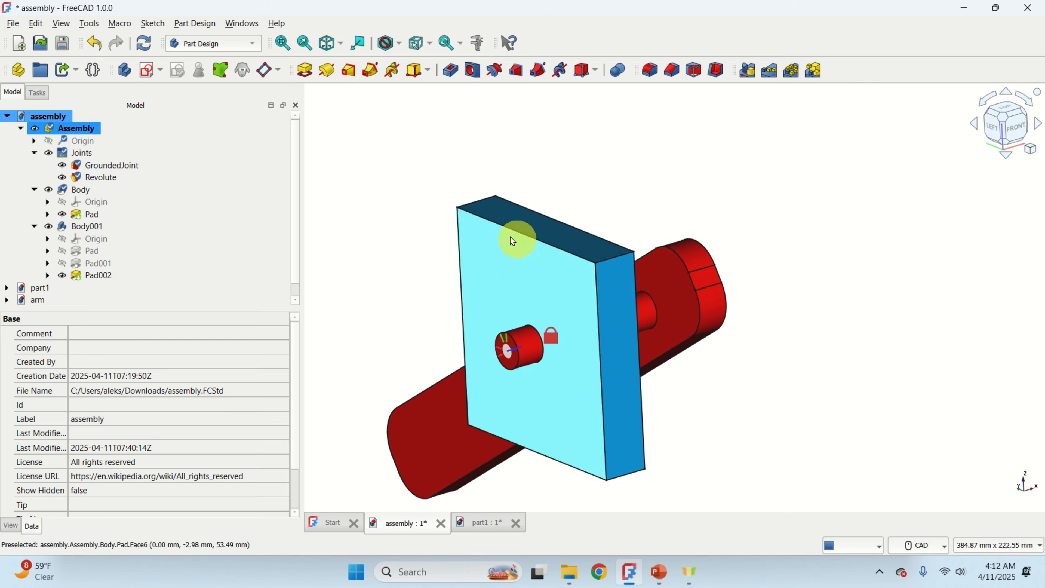
scroll(724, 410, "up", 1)
middle_click_drag(724, 410, 566, 384)
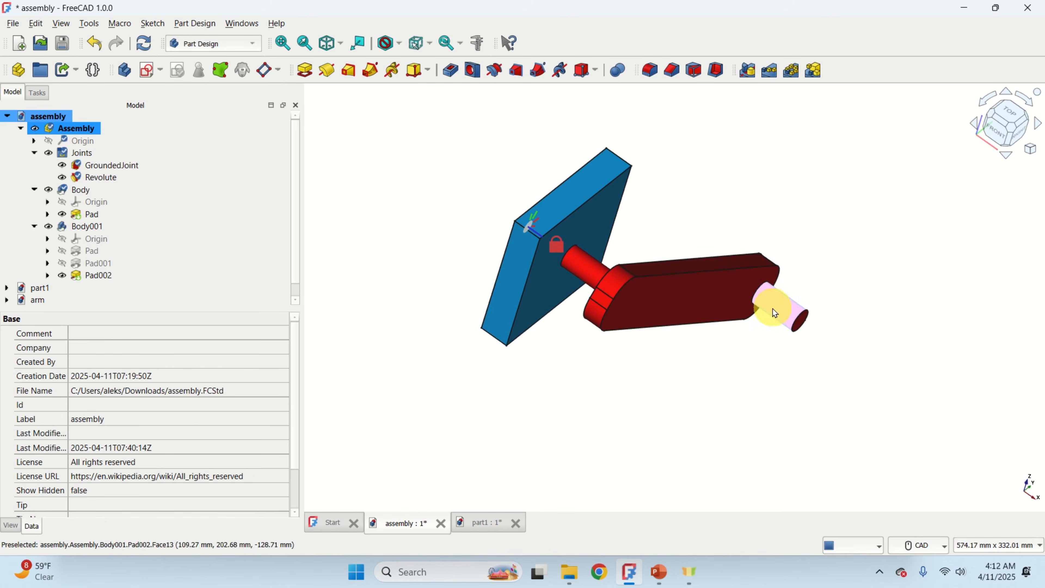
left_click_drag(773, 312, 559, 407)
right_click(559, 407)
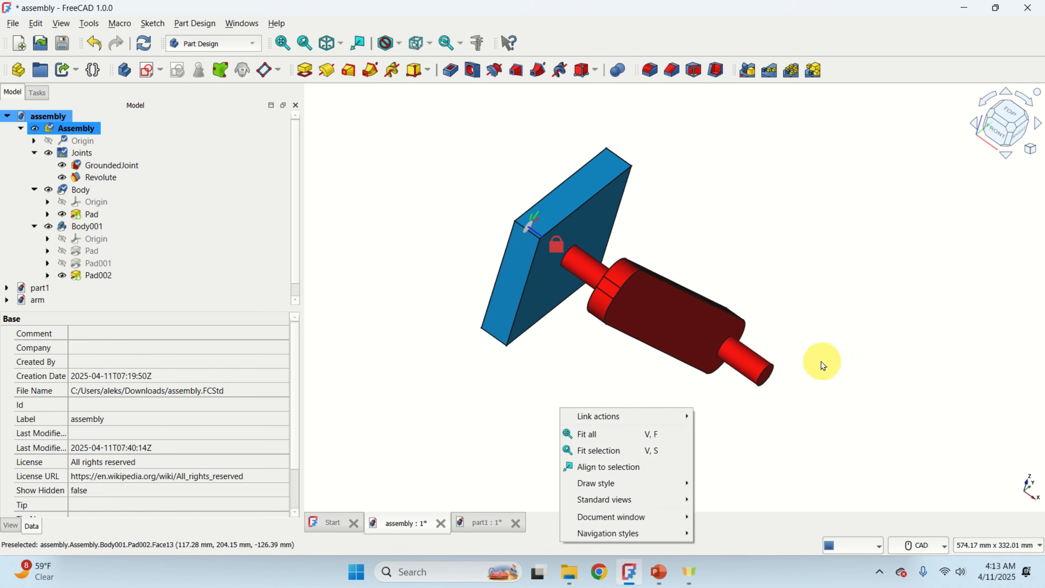
left_click(720, 373)
left_click_drag(737, 366, 724, 345)
scroll(619, 289, "up", 6)
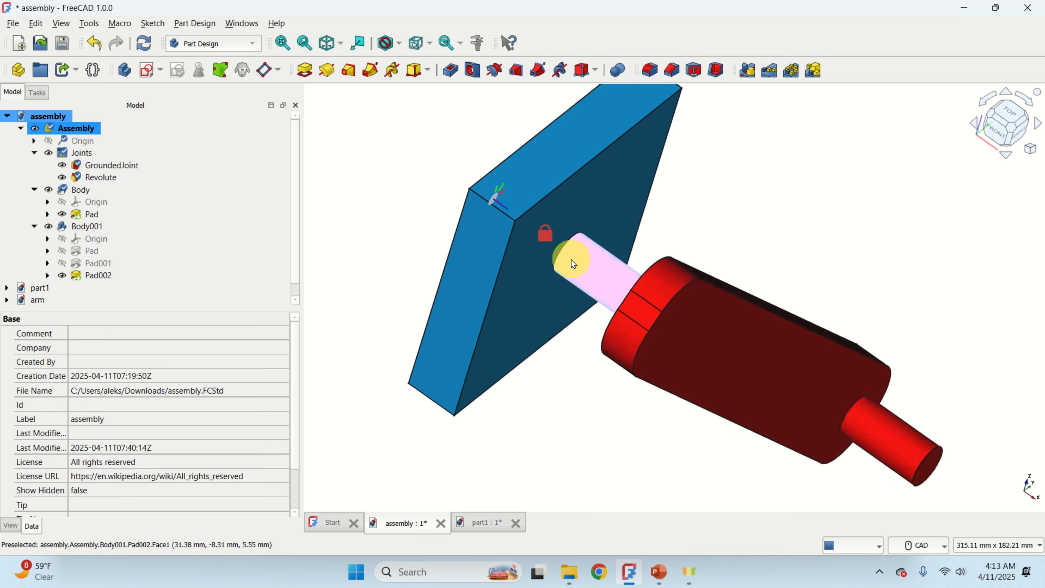
scroll(674, 271, "up", 1)
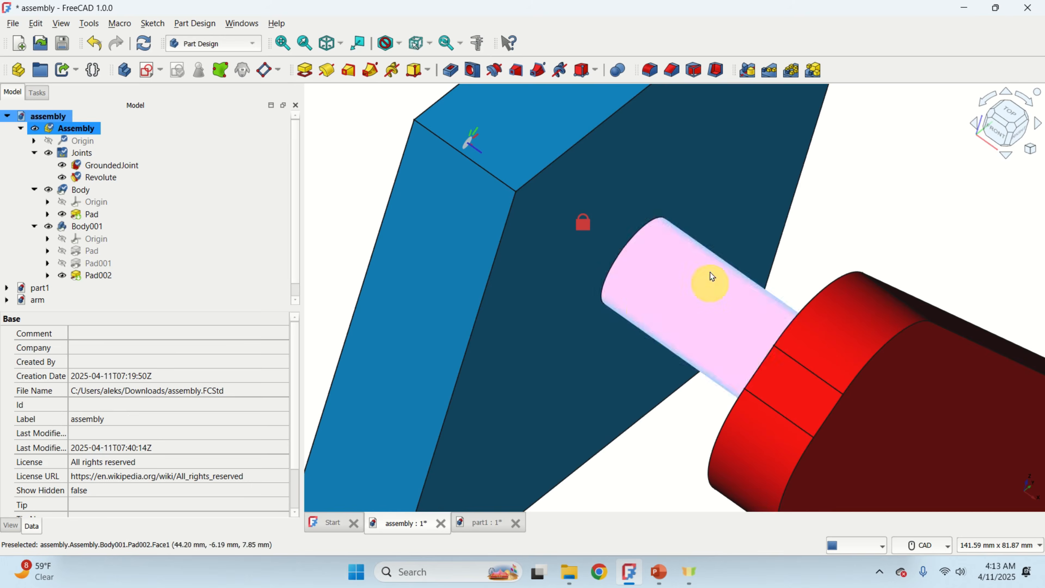
scroll(551, 387, "down", 5)
middle_click_drag(561, 399, 595, 402)
Browse the part1 and arm documents in the model tree, then return to the assembly document.
left_click(7, 116)
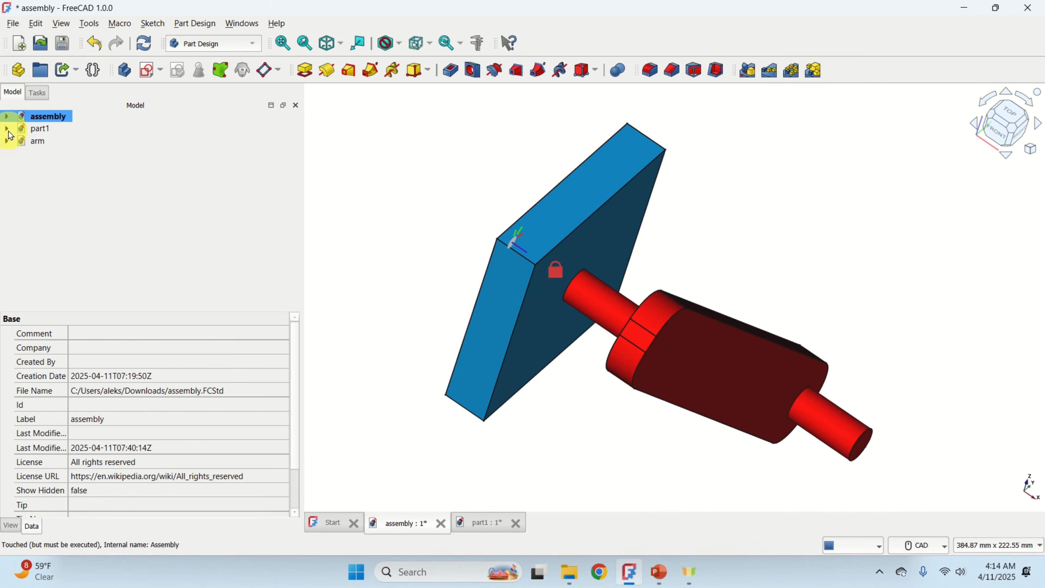
left_click(6, 128)
left_click(41, 141)
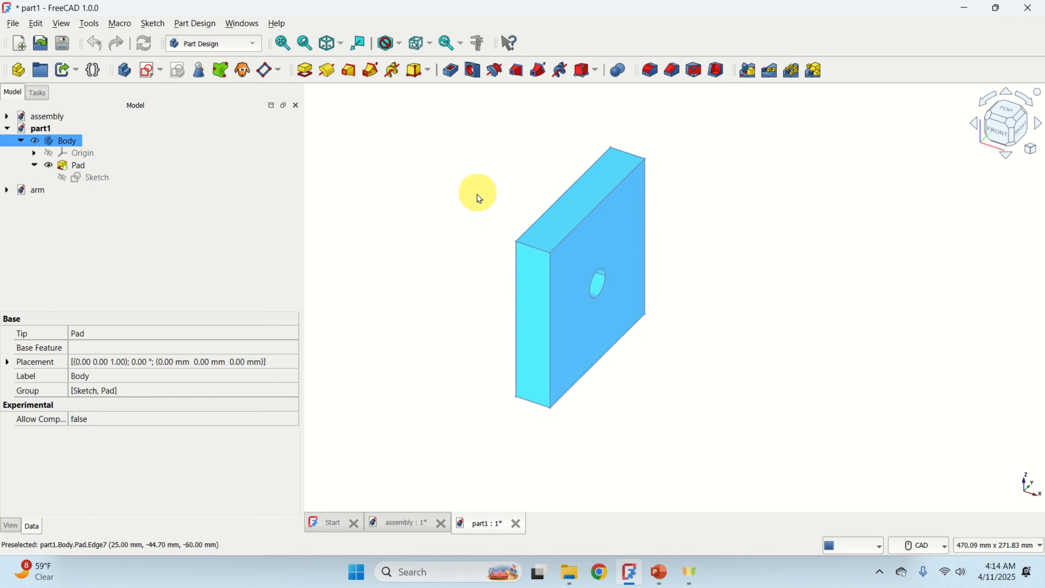
left_click(7, 190)
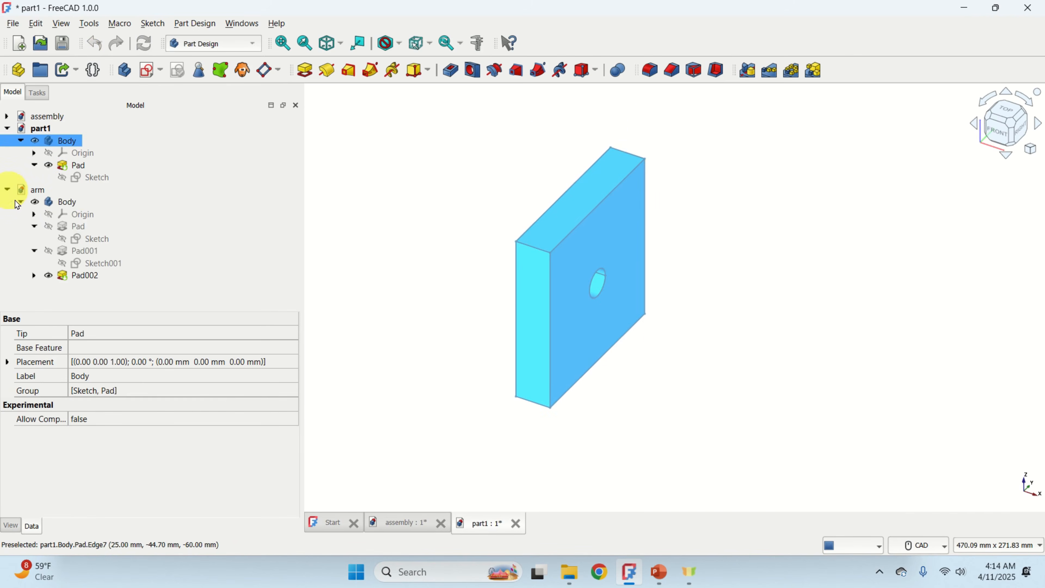
left_click(62, 202)
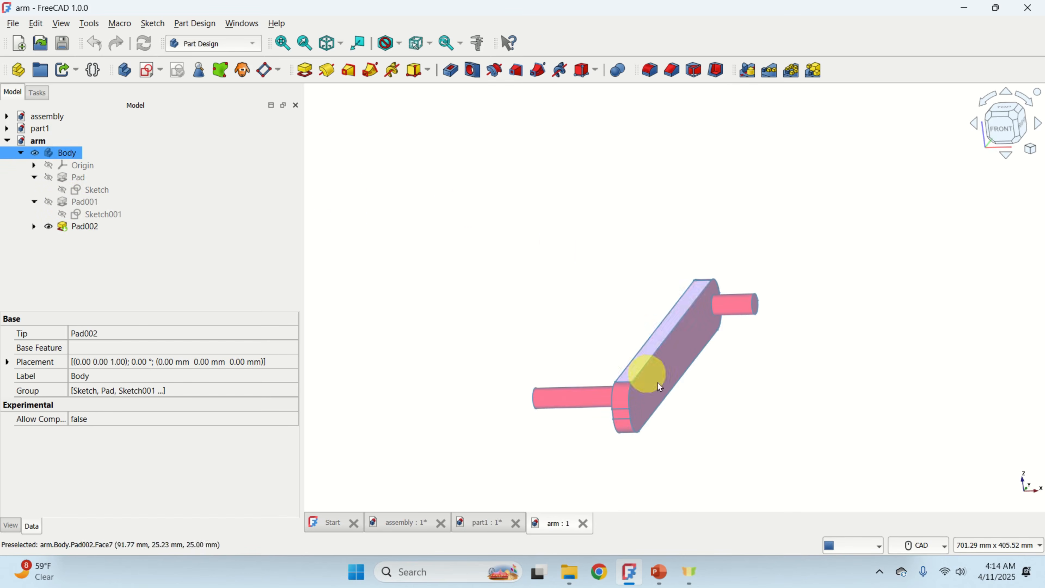
scroll(670, 391, "up", 3)
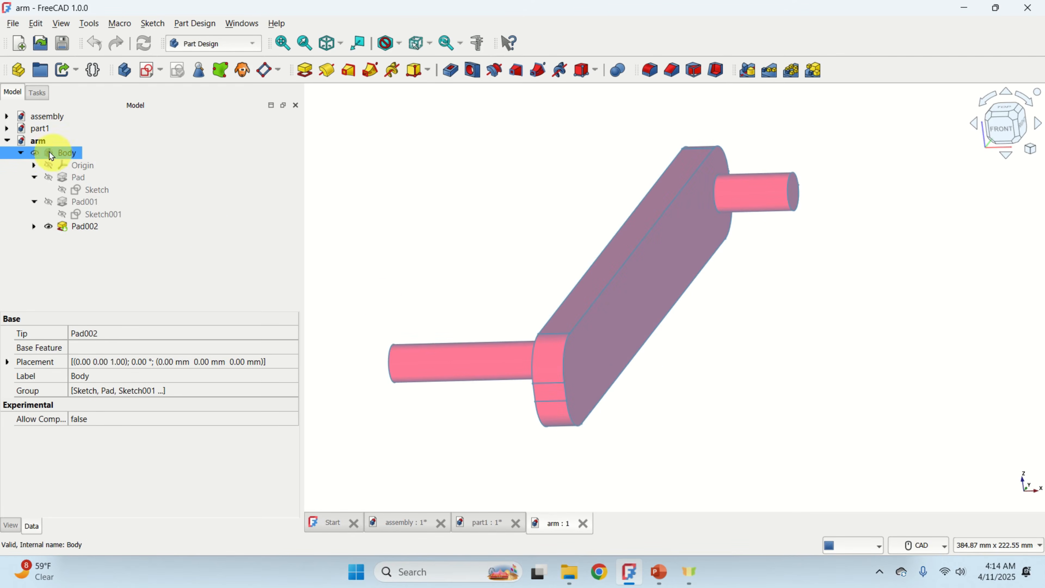
left_click(10, 117)
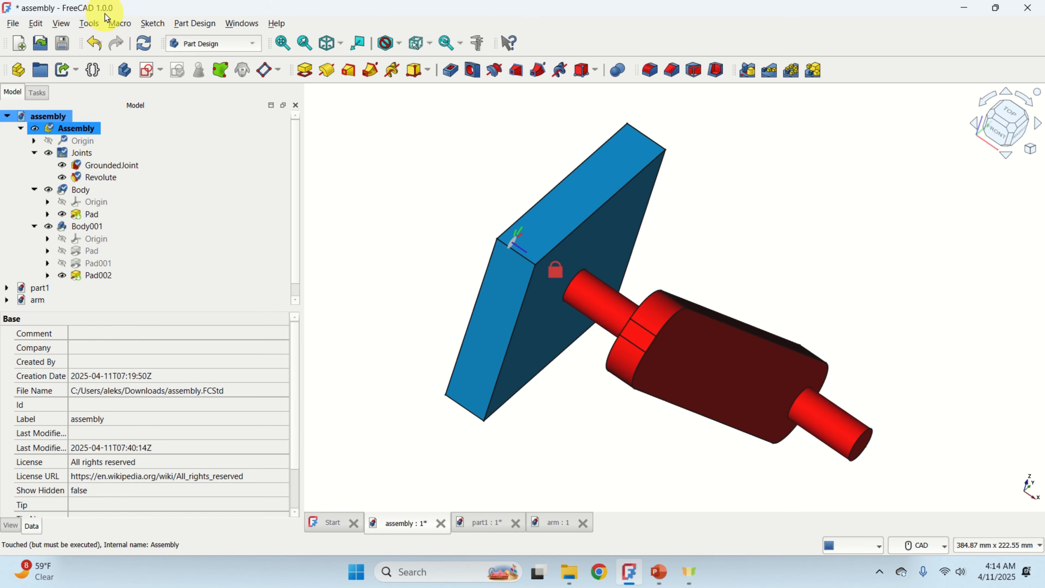
left_click(248, 51)
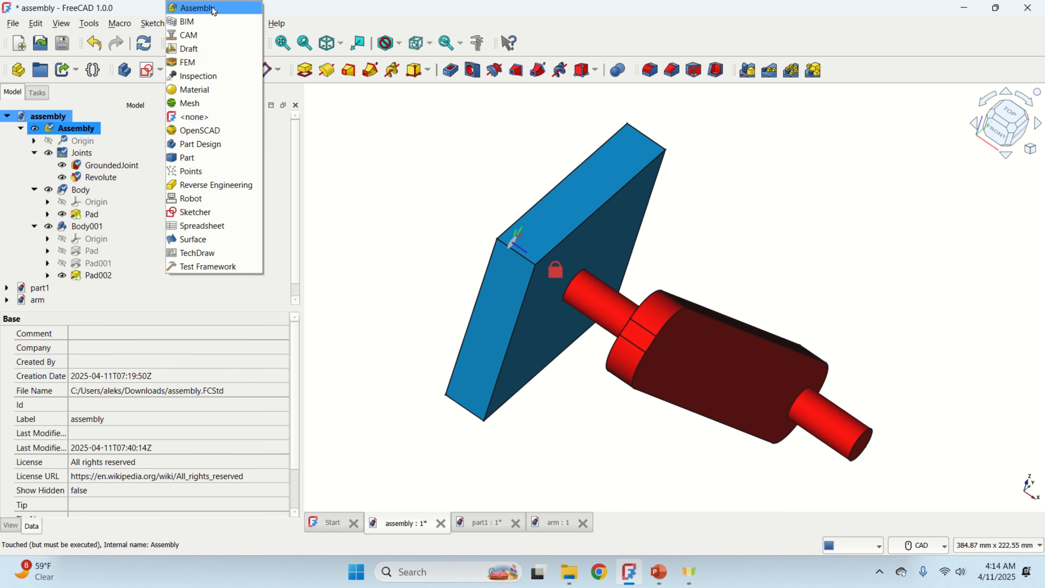
left_click(385, 149)
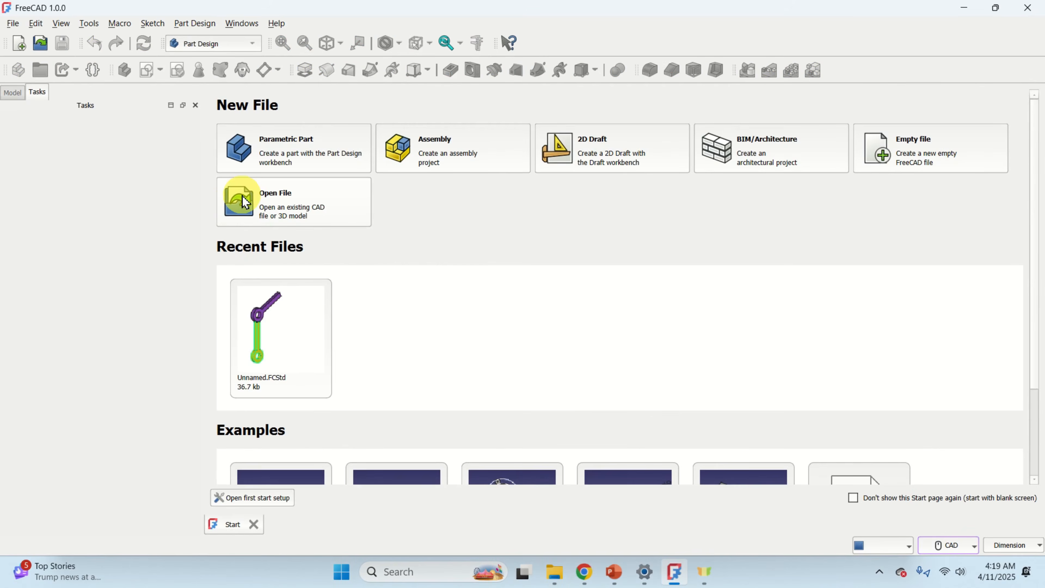
Create a new document with a body and start a sketch on the YZ-plane.
left_click(19, 46)
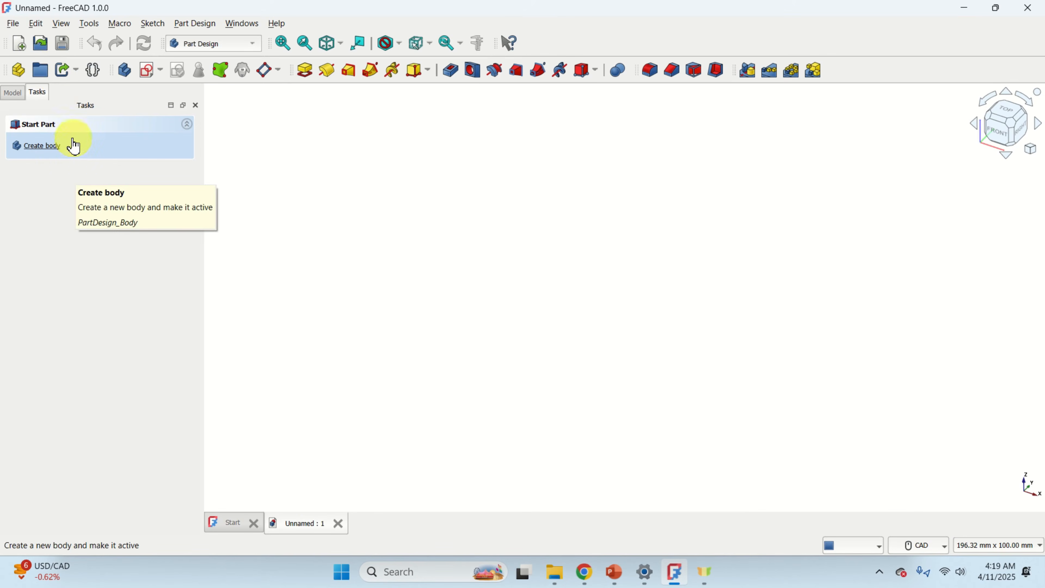
left_click(125, 70)
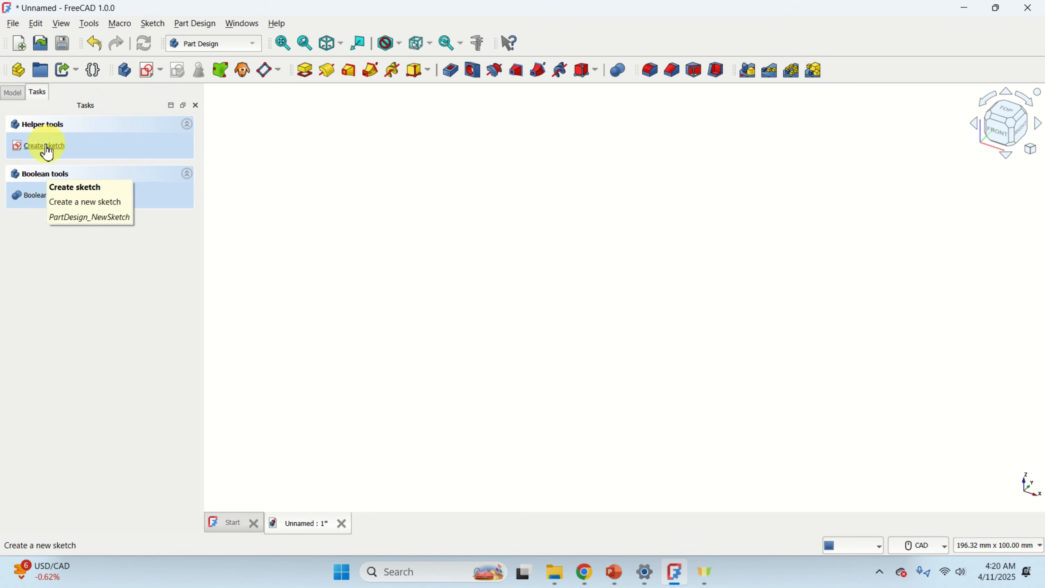
left_click(148, 72)
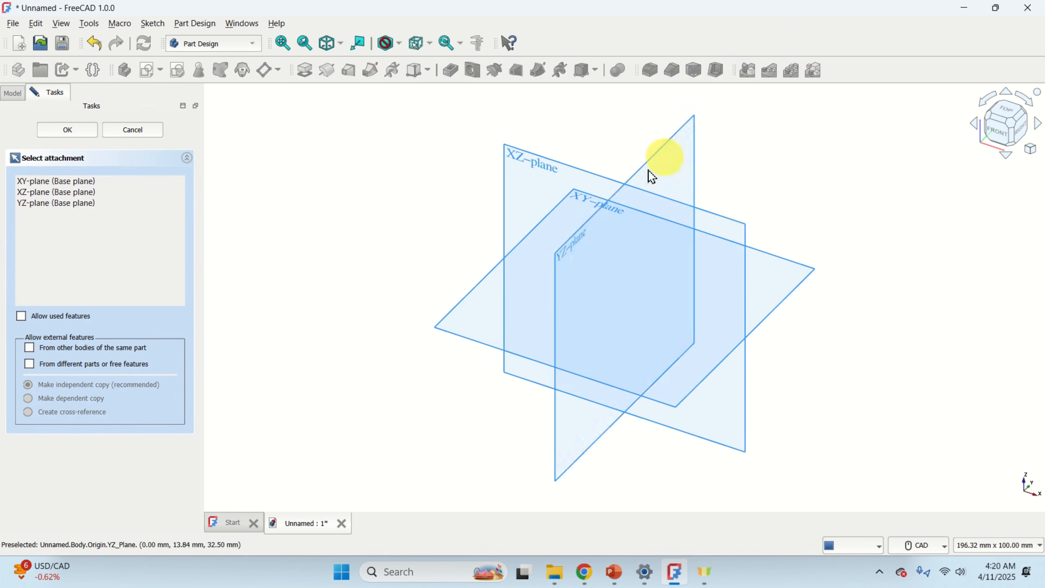
scroll(642, 226, "up", 2)
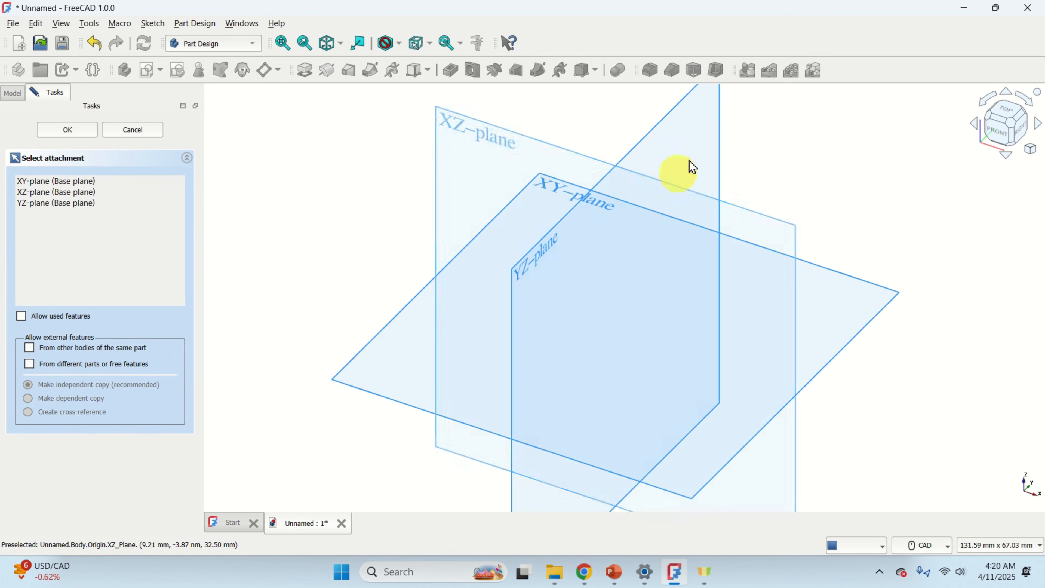
left_click(715, 140)
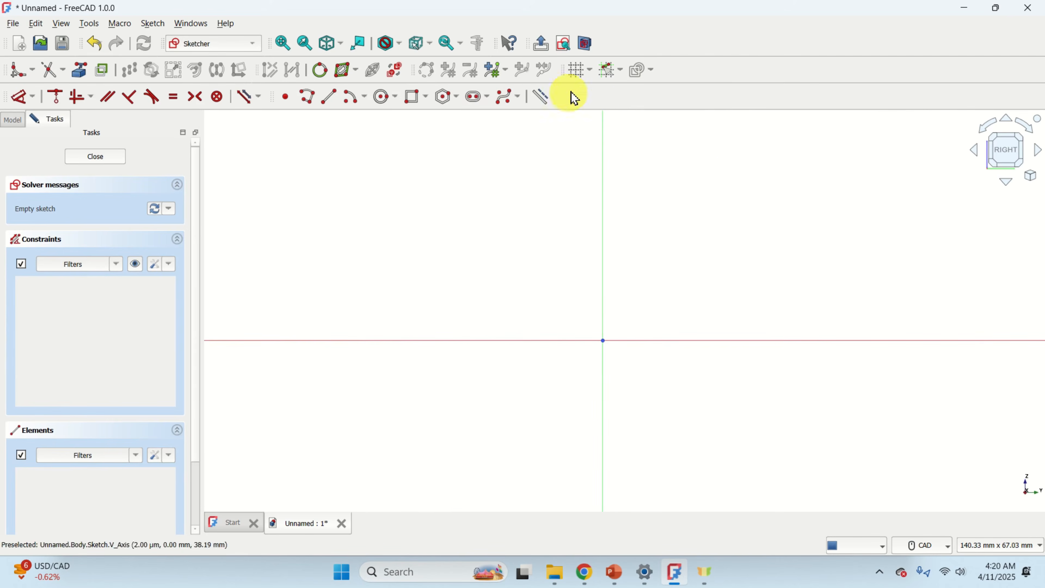
Turn on the sketch grid and review the snap-to-grid options.
left_click(579, 78)
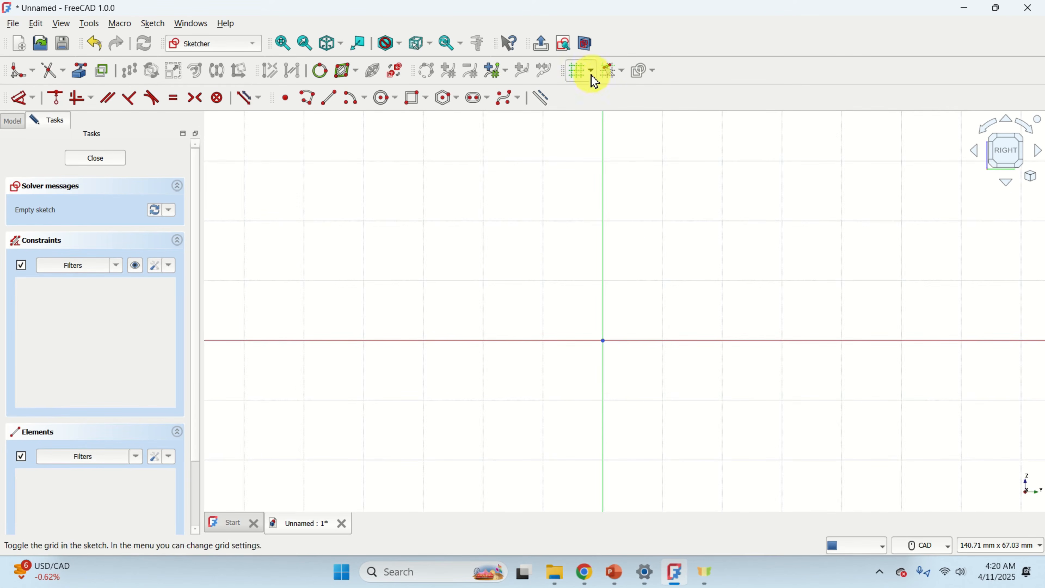
left_click(621, 74)
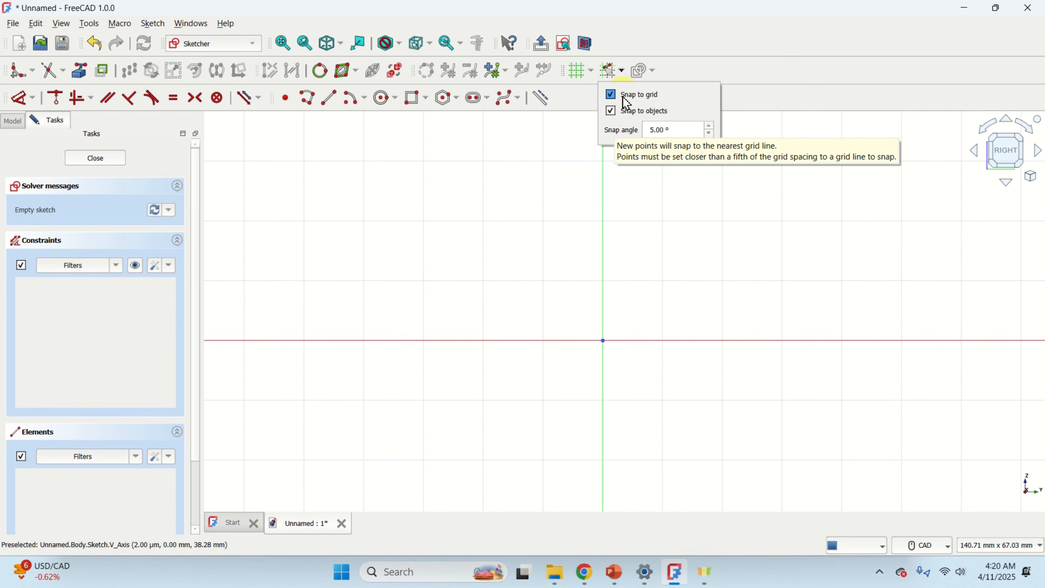
left_click(749, 84)
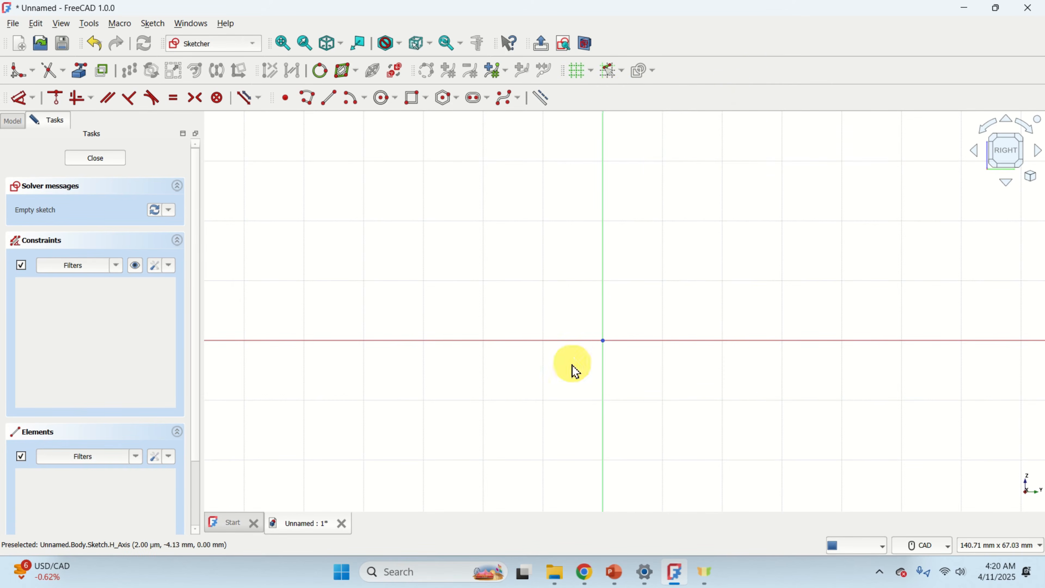
Draw a rectangle about 80 mm wide and 70 mm tall around the sketch origin.
scroll(636, 337, "down", 3)
middle_click_drag(609, 317, 597, 287)
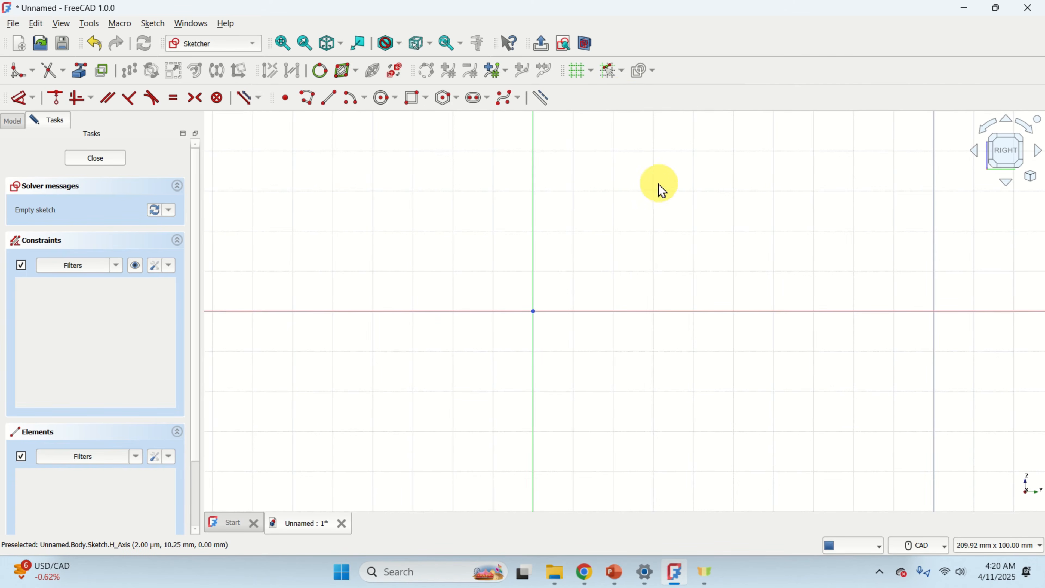
left_click(415, 98)
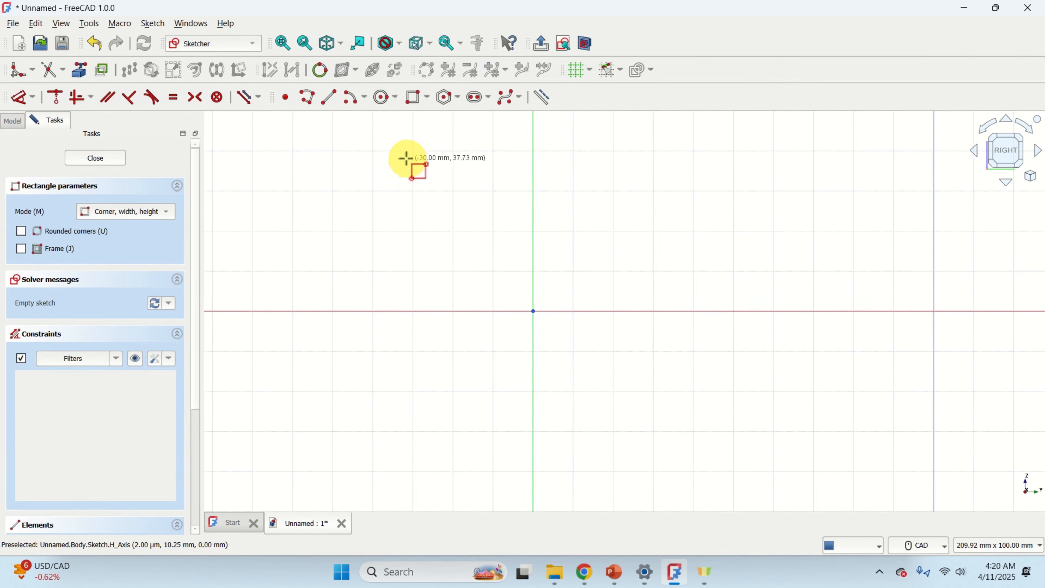
left_click(373, 151)
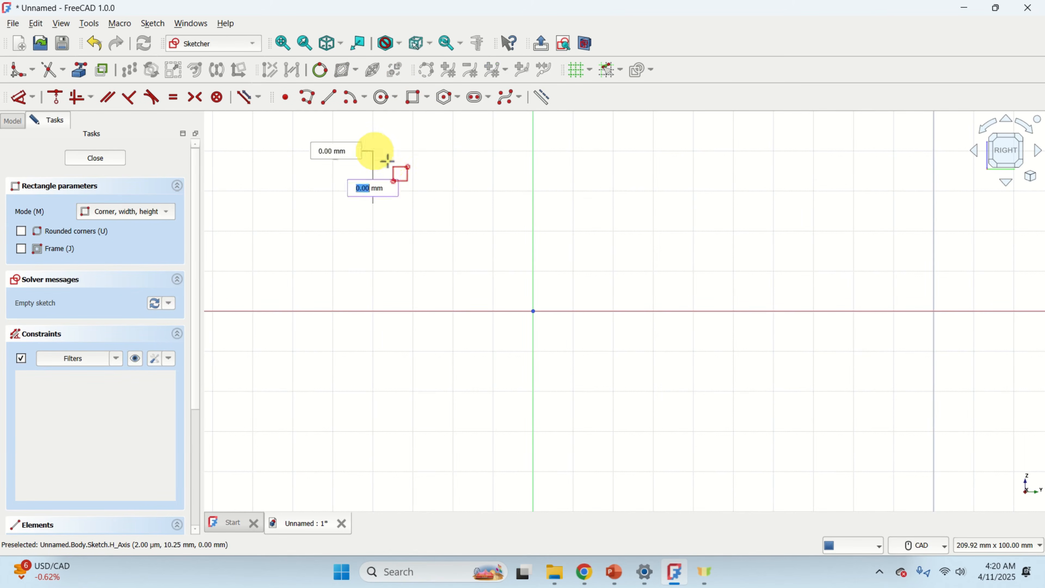
left_click(692, 433)
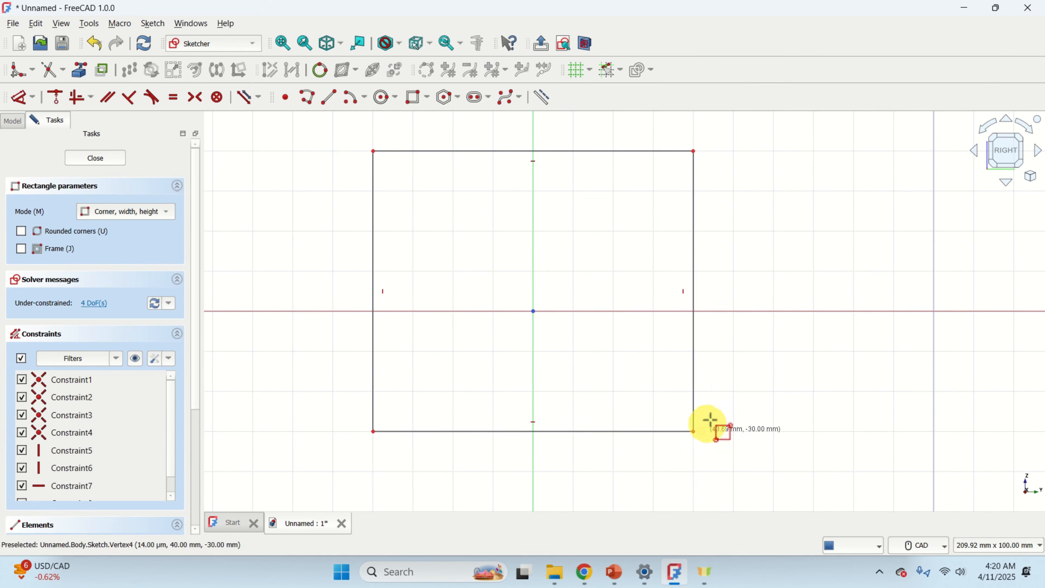
right_click(717, 407)
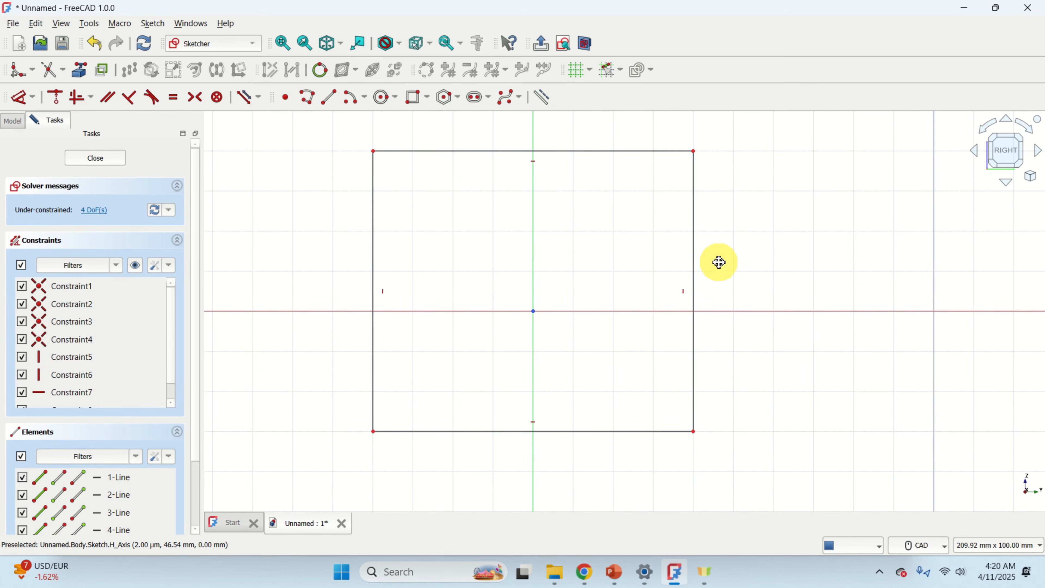
Constrain the rectangle's top edge to a horizontal distance of 80 mm.
mouse_move(718, 262)
middle_mouse_down()
mouse_move(655, 271)
mouse_move(817, 296)
mouse_move(602, 301)
mouse_move(853, 304)
mouse_move(762, 241)
mouse_move(749, 313)
mouse_move(748, 292)
mouse_move(630, 285)
mouse_move(817, 285)
mouse_move(777, 292)
middle_mouse_up()
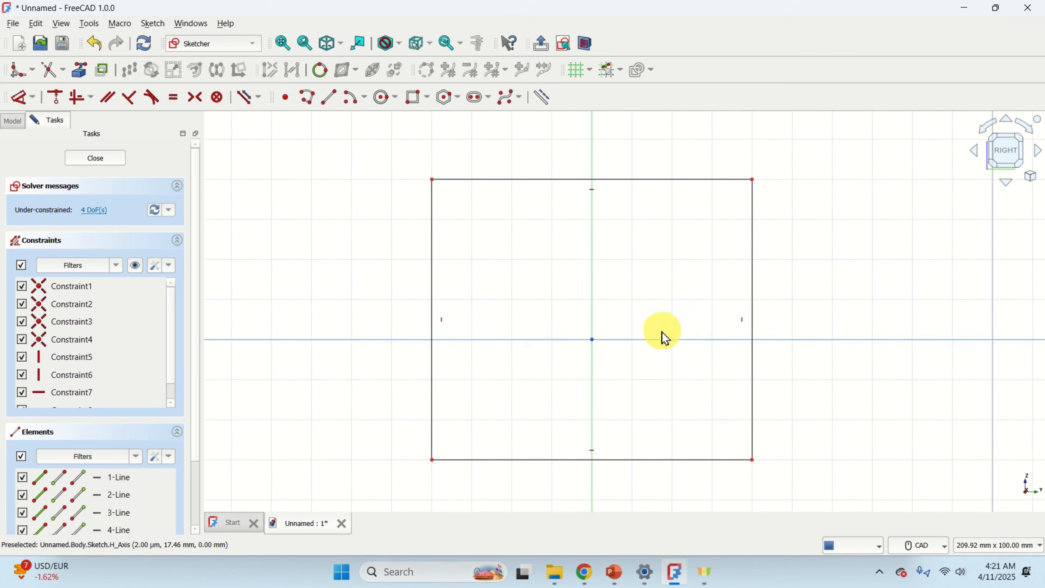
scroll(662, 334, "up", 3)
scroll(660, 333, "down", 5)
scroll(660, 332, "up", 4)
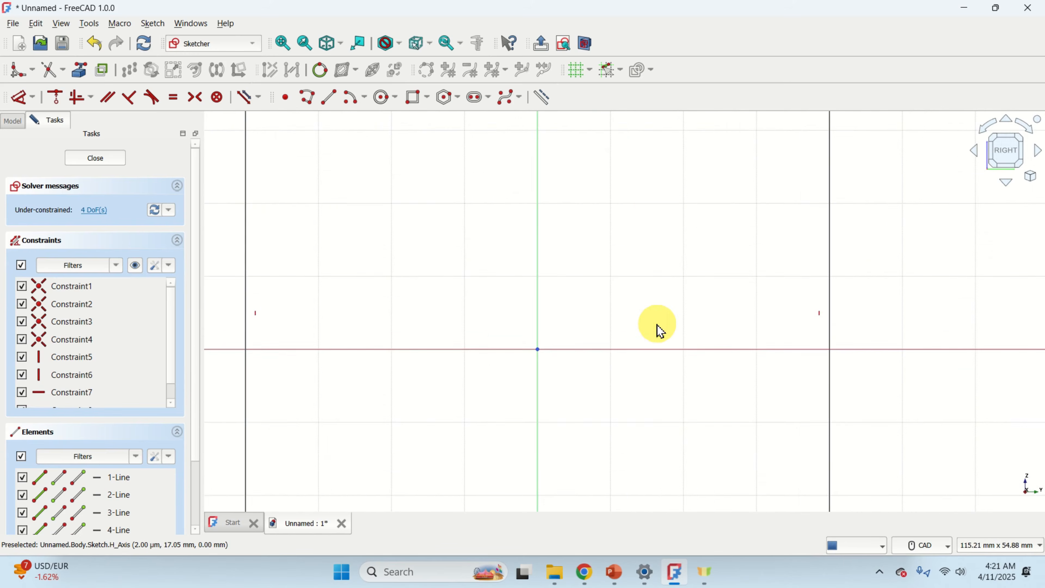
scroll(660, 331, "down", 2)
scroll(661, 331, "up", 4)
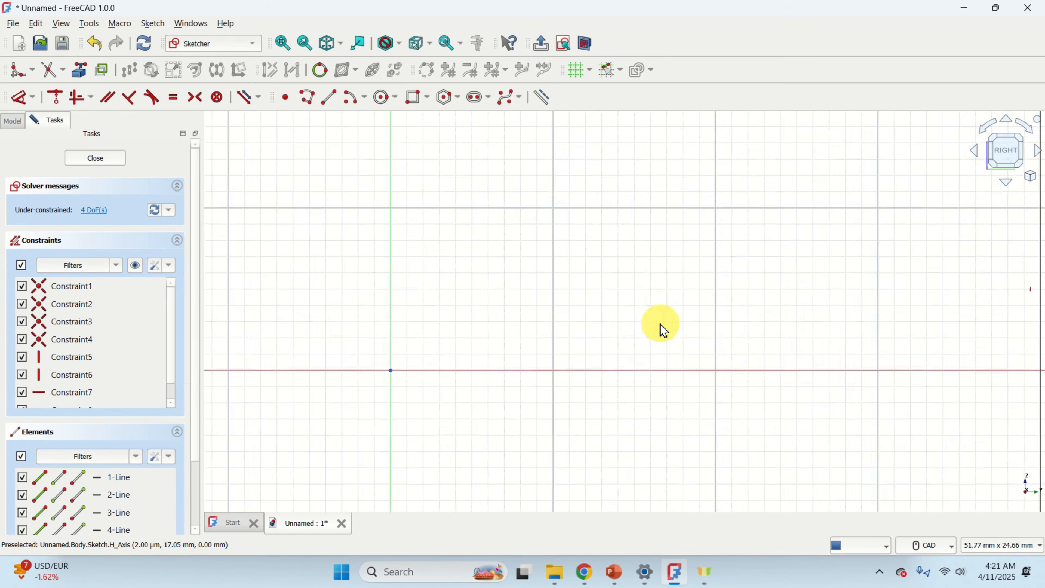
scroll(662, 329, "down", 4)
scroll(663, 331, "up", 2)
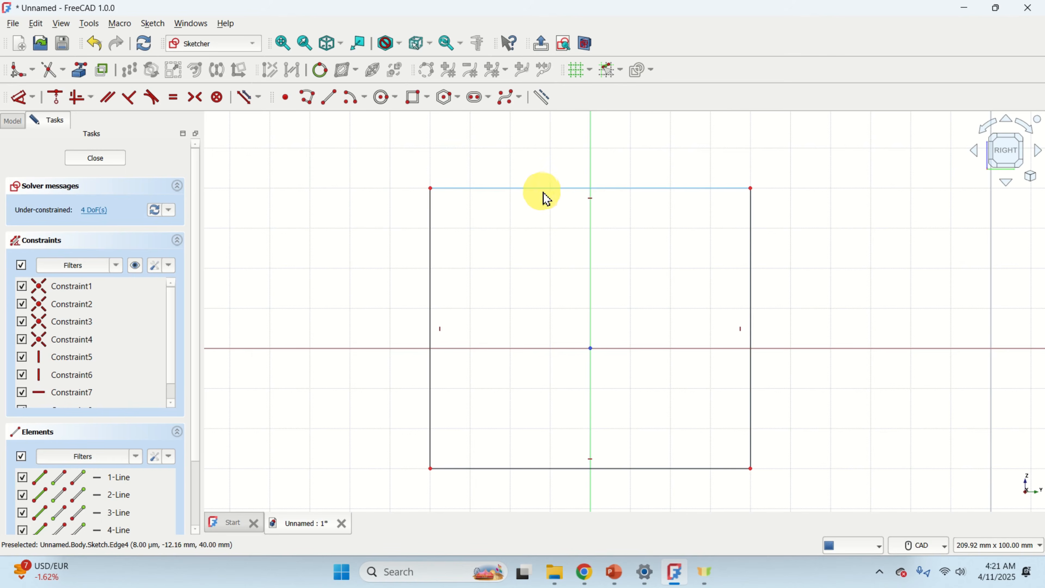
left_click(556, 190)
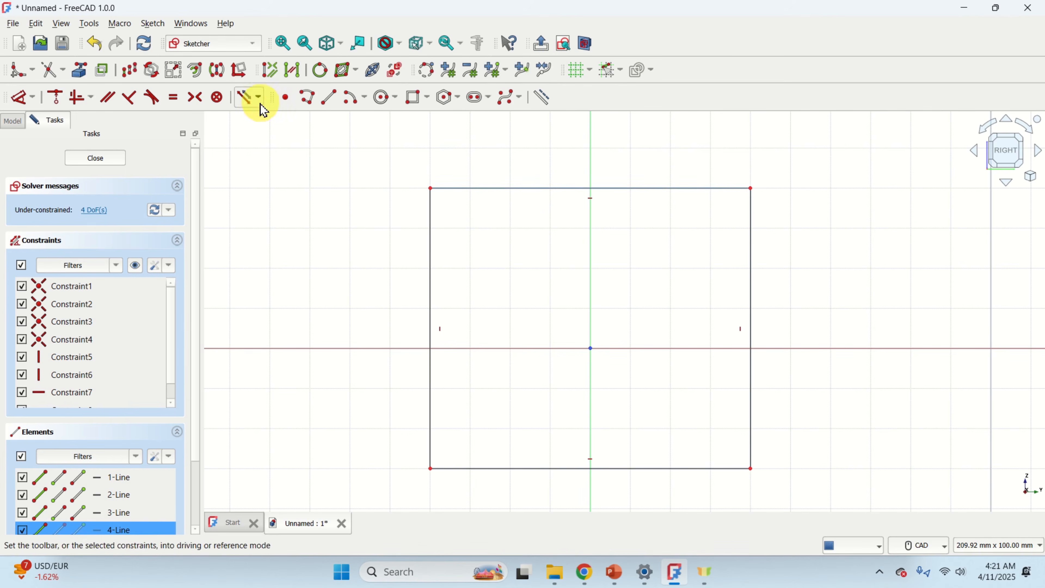
left_click(35, 105)
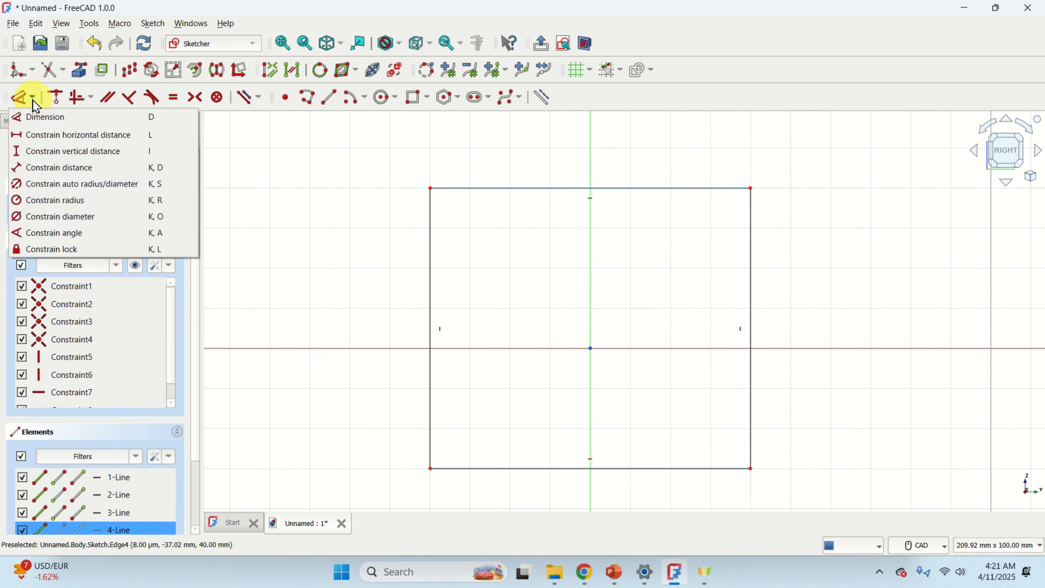
left_click(70, 136)
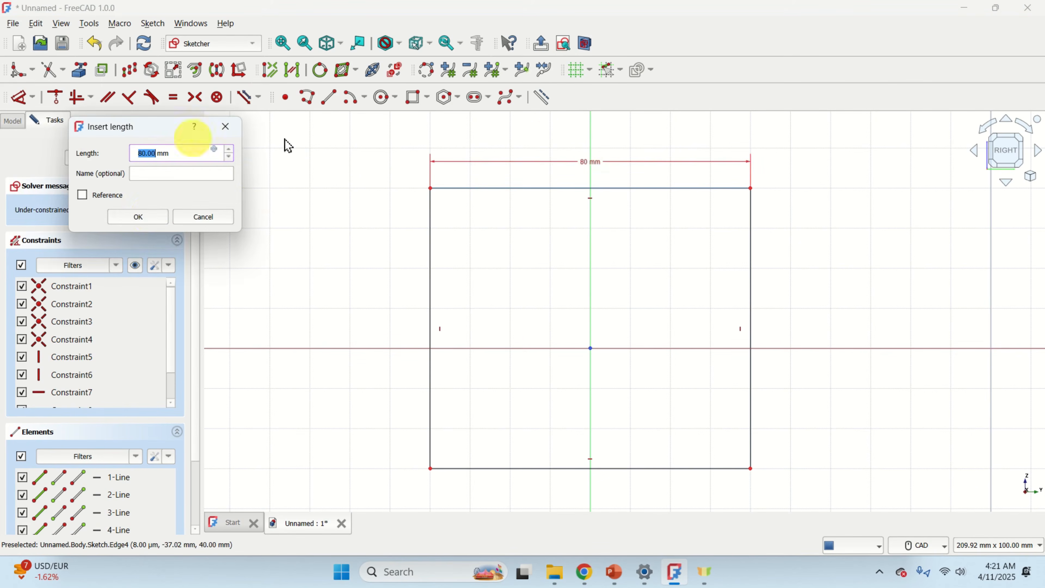
left_click(147, 219)
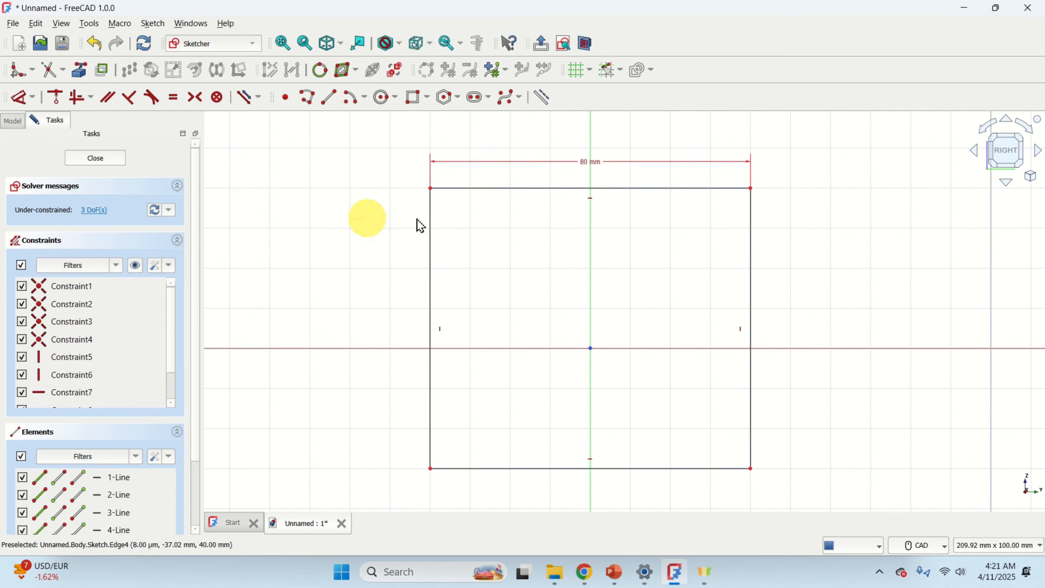
Constrain the rectangle's left edge to a vertical distance of 80 mm.
left_click(430, 234)
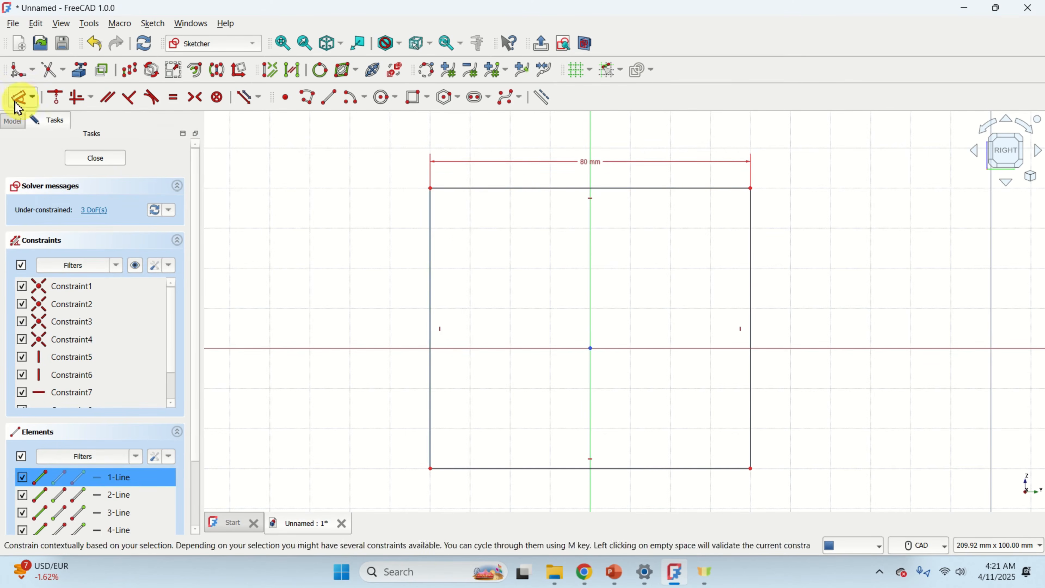
left_click(31, 97)
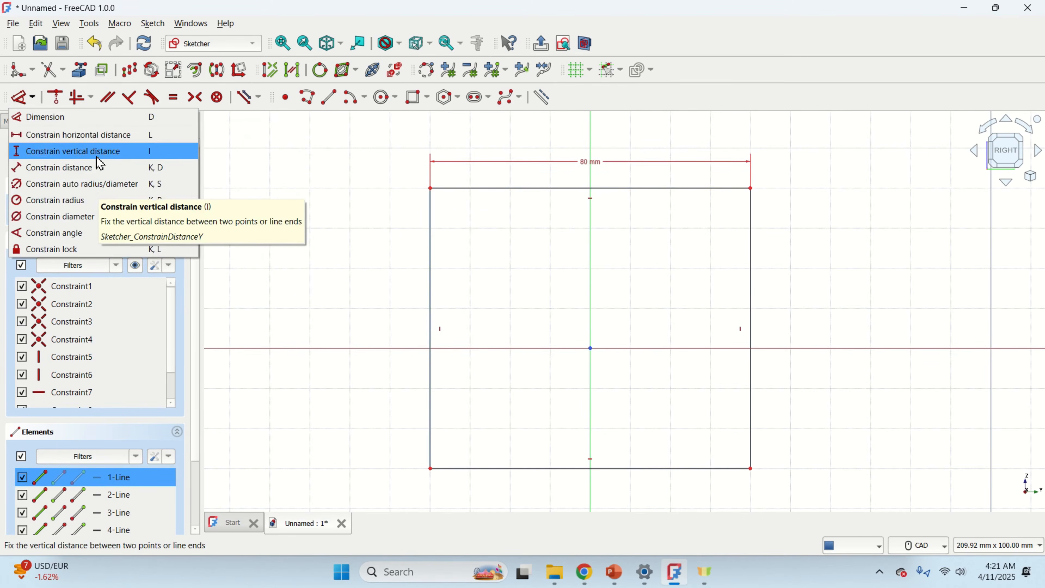
left_click(103, 154)
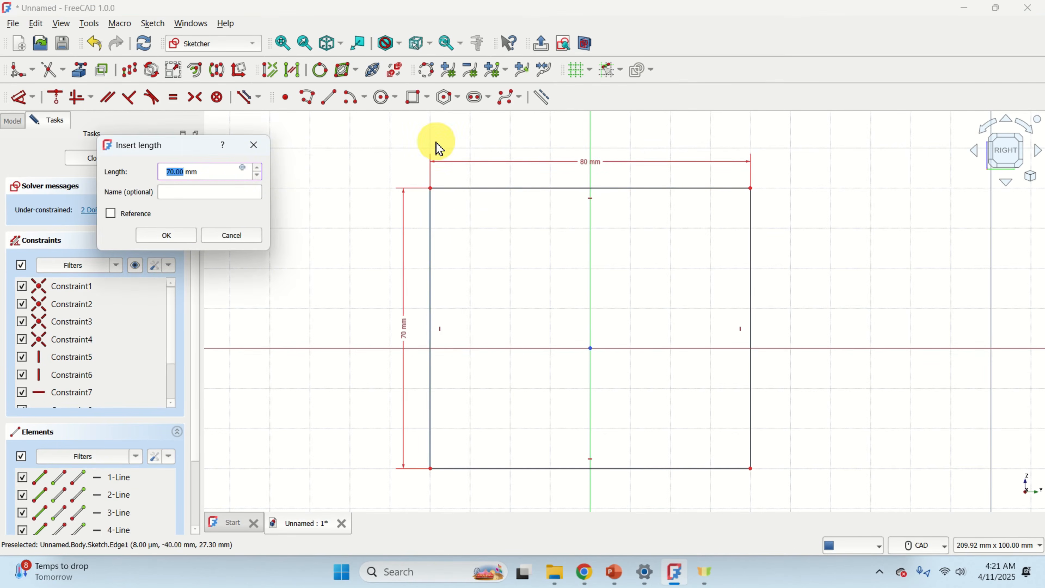
key("Return")
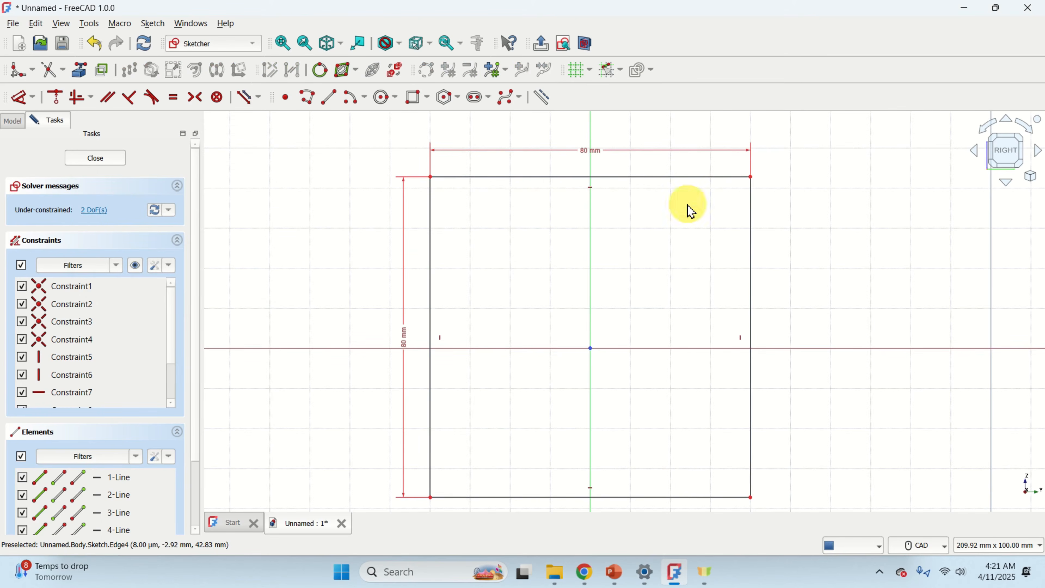
Constrain the top-right corner's horizontal distance from the origin to 40 mm.
left_click_drag(643, 184, 705, 190)
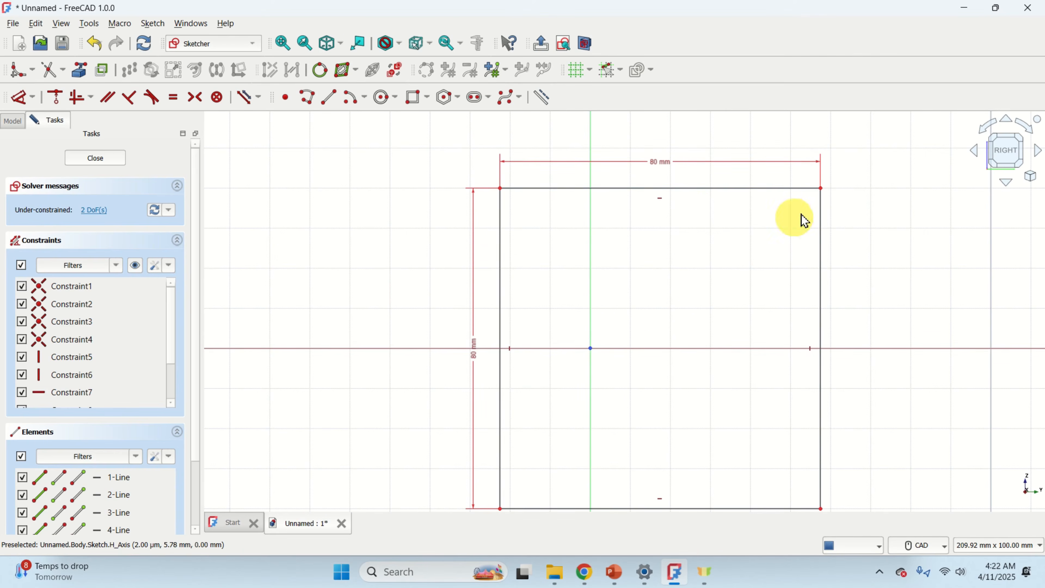
left_click(820, 189)
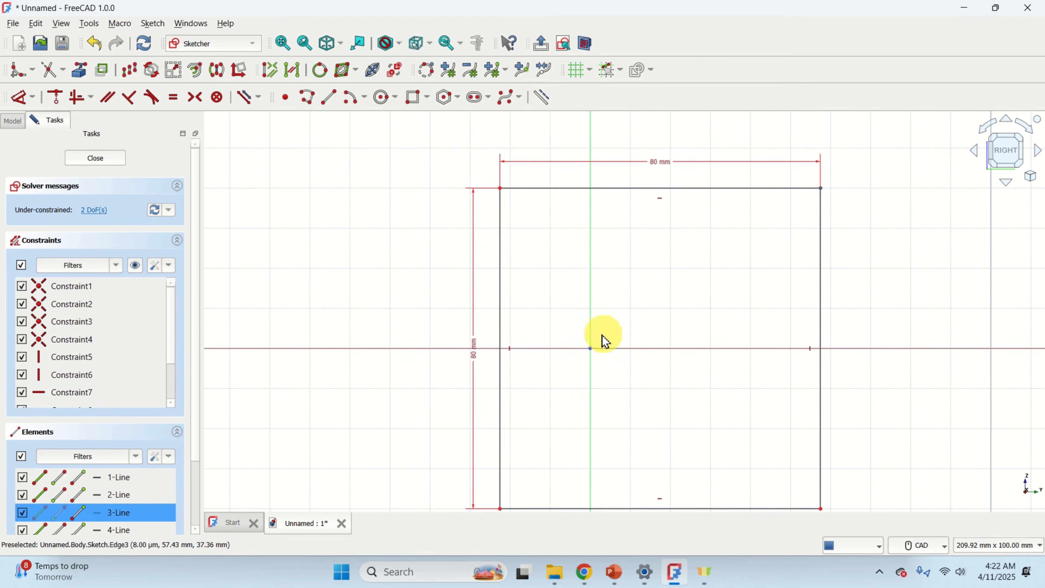
scroll(591, 359, "up", 2)
scroll(865, 164, "down", 2)
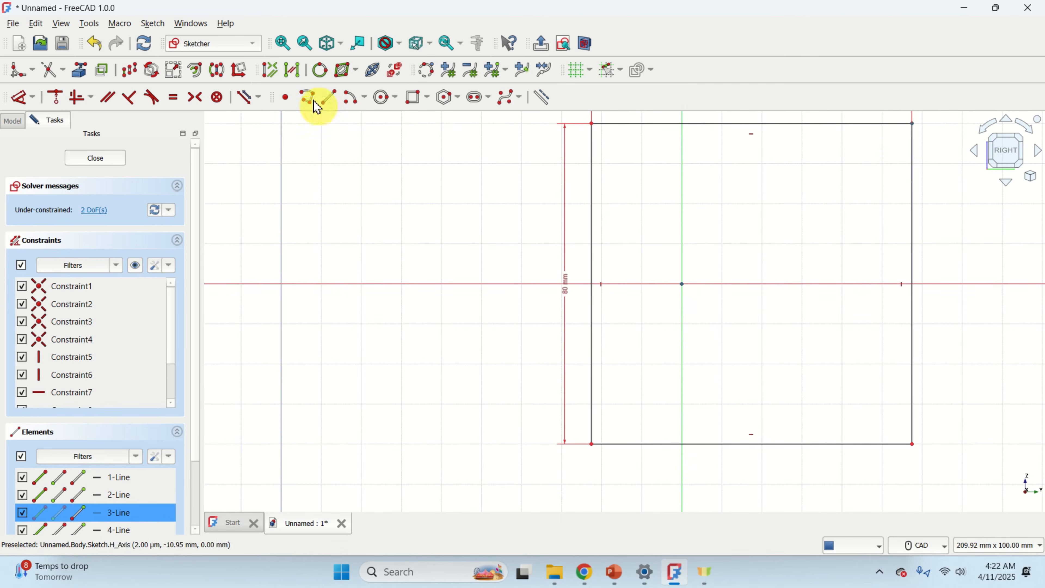
left_click(33, 97)
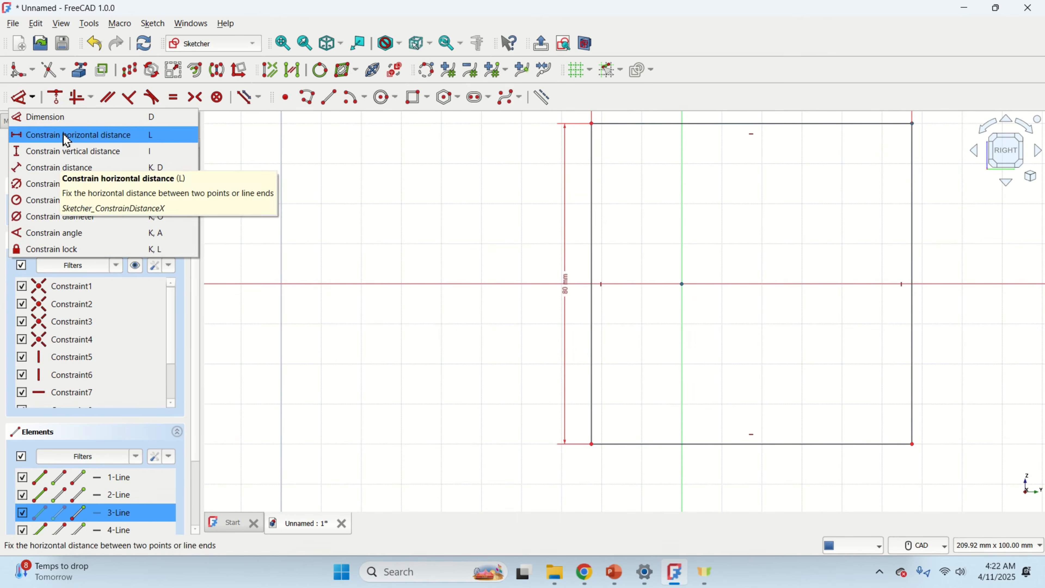
left_click(76, 142)
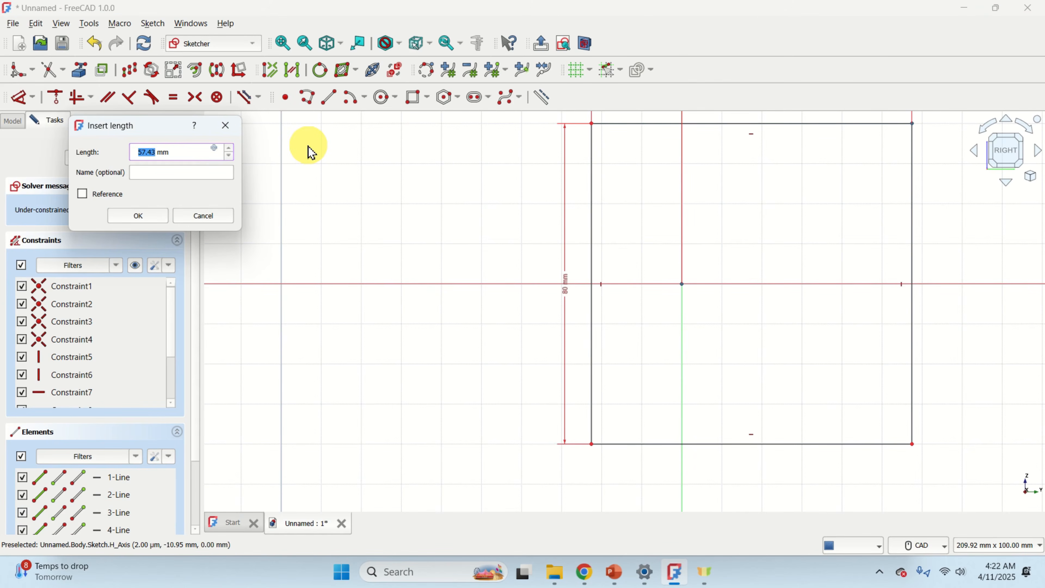
key("Return")
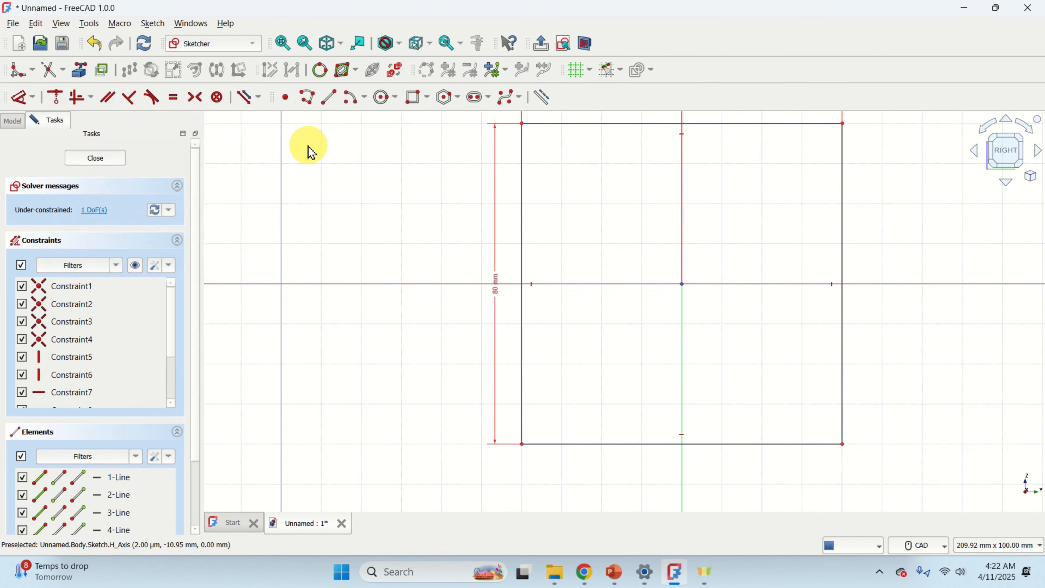
Constrain the top-left corner's vertical distance from the origin to 40 mm, fully constraining the rectangle.
middle_click_drag(816, 163, 759, 247)
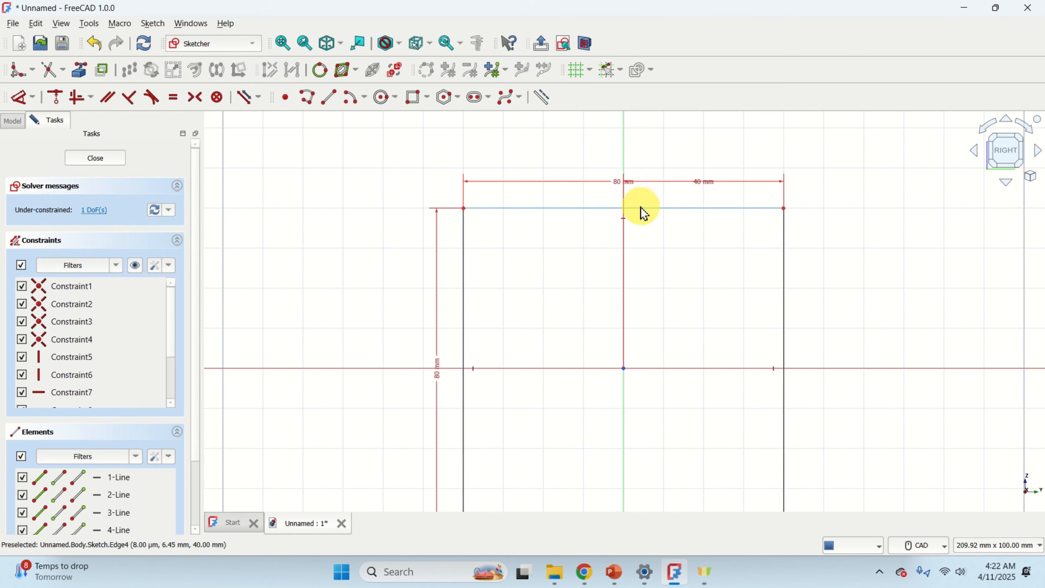
left_click(464, 209)
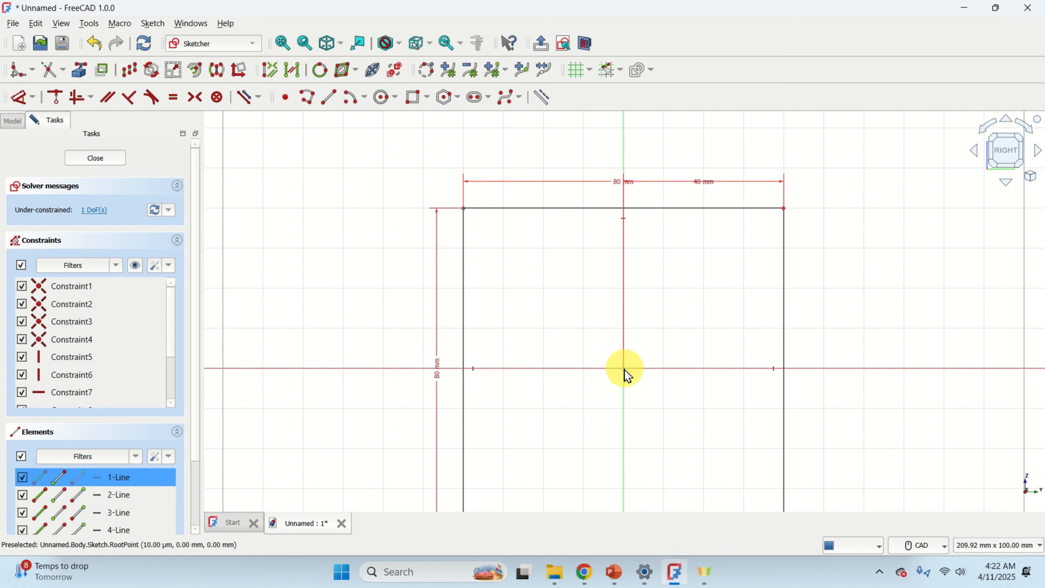
left_click(31, 98)
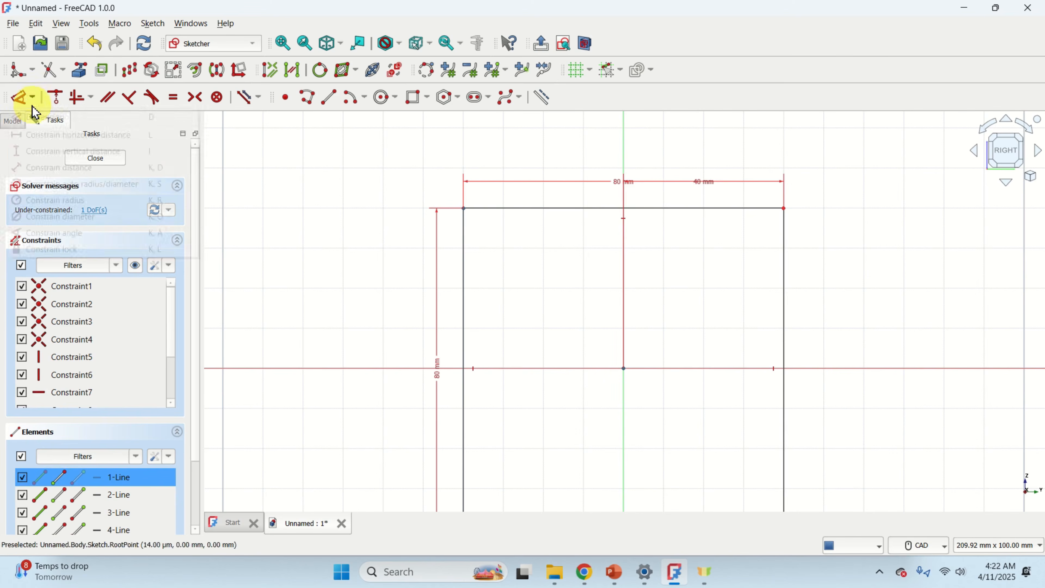
left_click(79, 155)
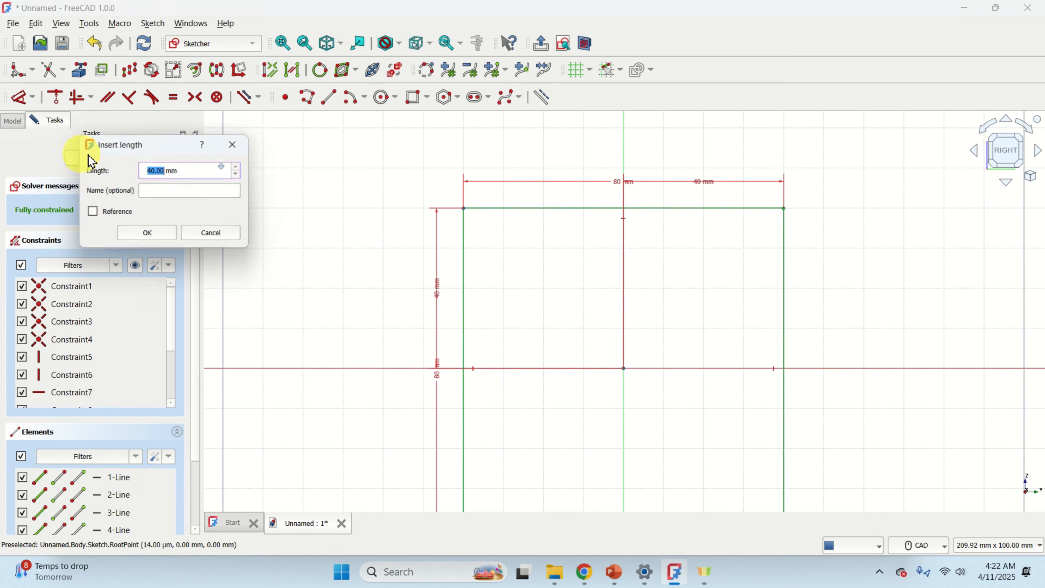
left_click(147, 234)
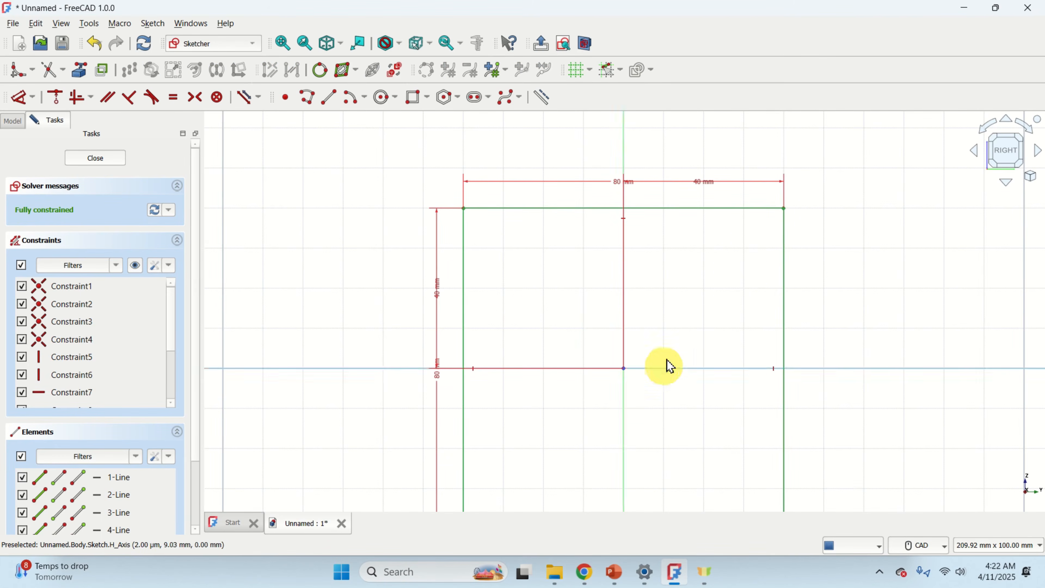
Draw a circle of 30 mm diameter centred on the sketch origin.
mouse_move(663, 310)
middle_mouse_down()
mouse_move(630, 231)
mouse_move(621, 273)
middle_mouse_up()
scroll(602, 279, "up", 2)
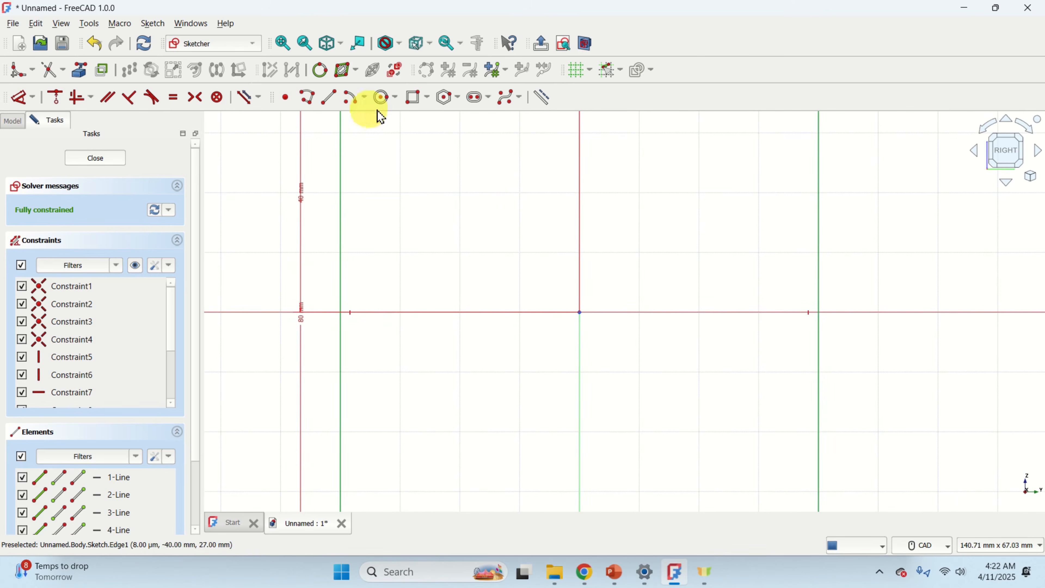
left_click(384, 99)
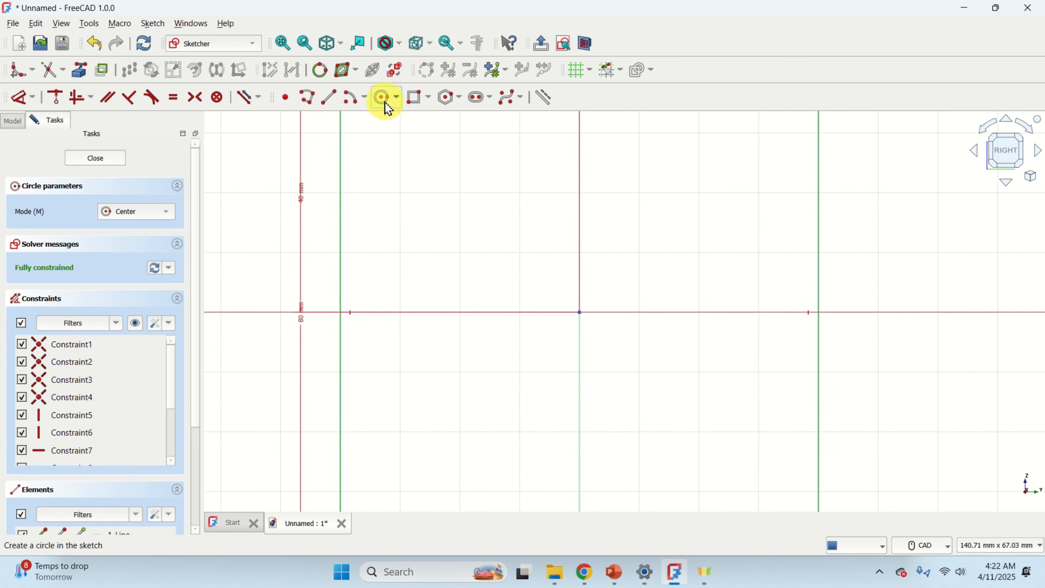
left_click(580, 309)
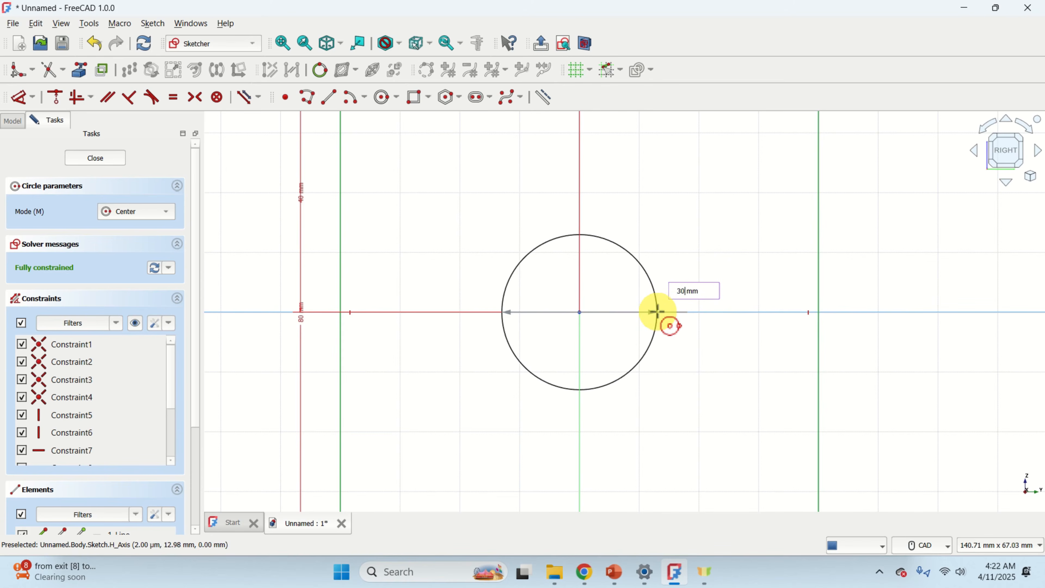
key("Return")
scroll(617, 307, "down", 3)
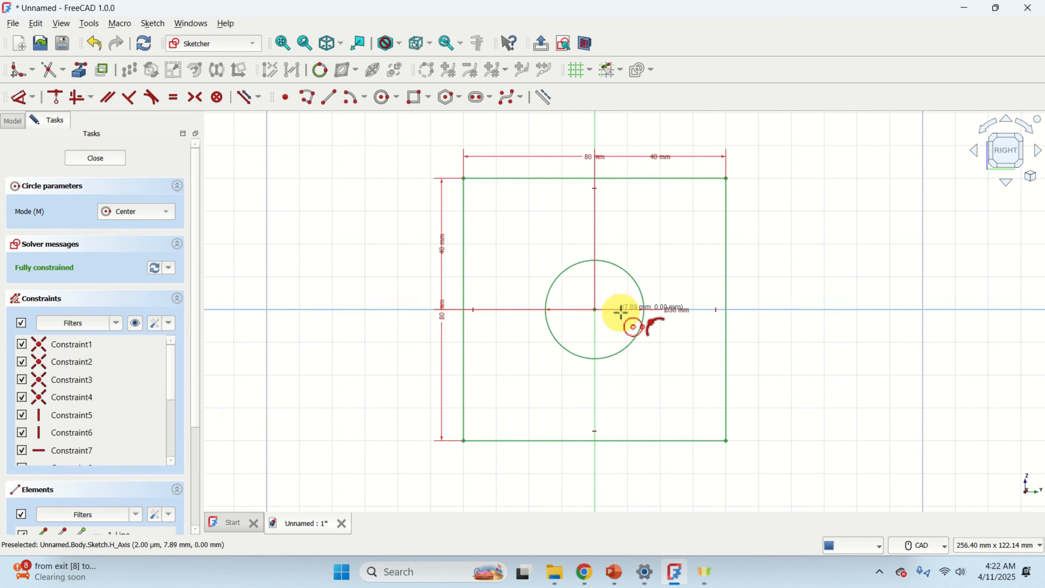
right_click(639, 284)
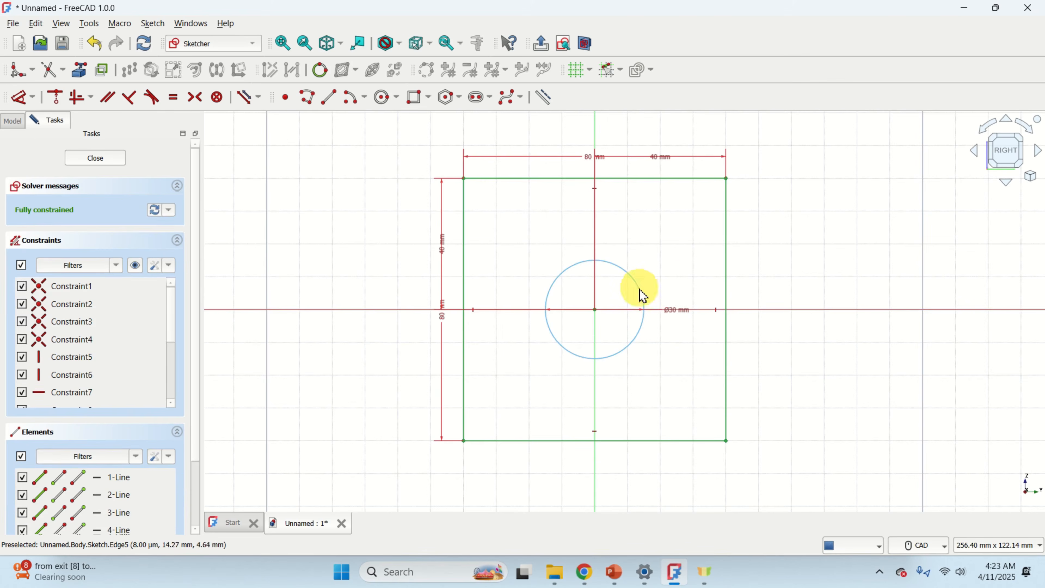
Set the circle's diameter to 15 mm.
scroll(675, 288, "up", 4)
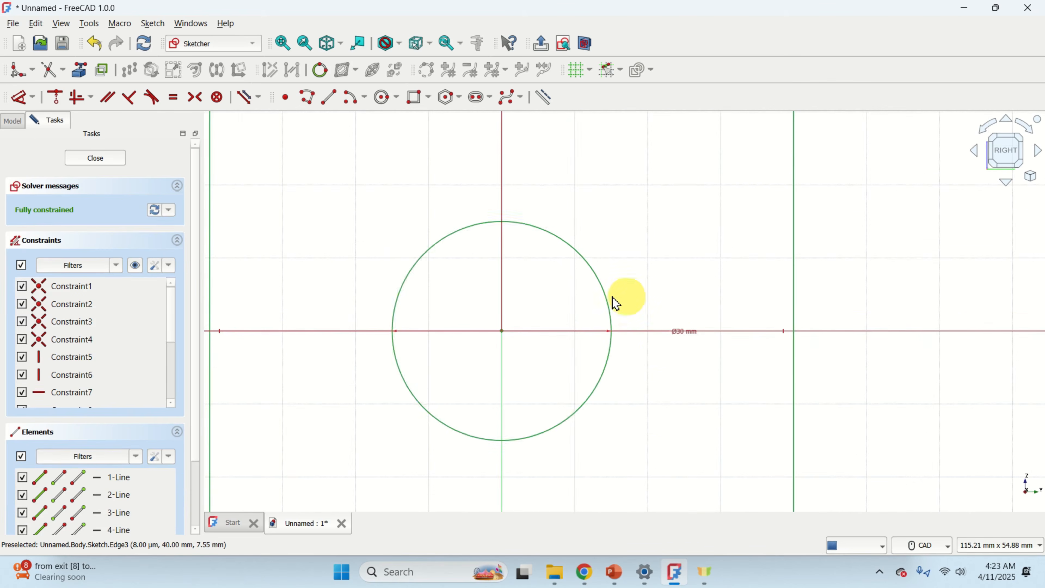
double_click(682, 331)
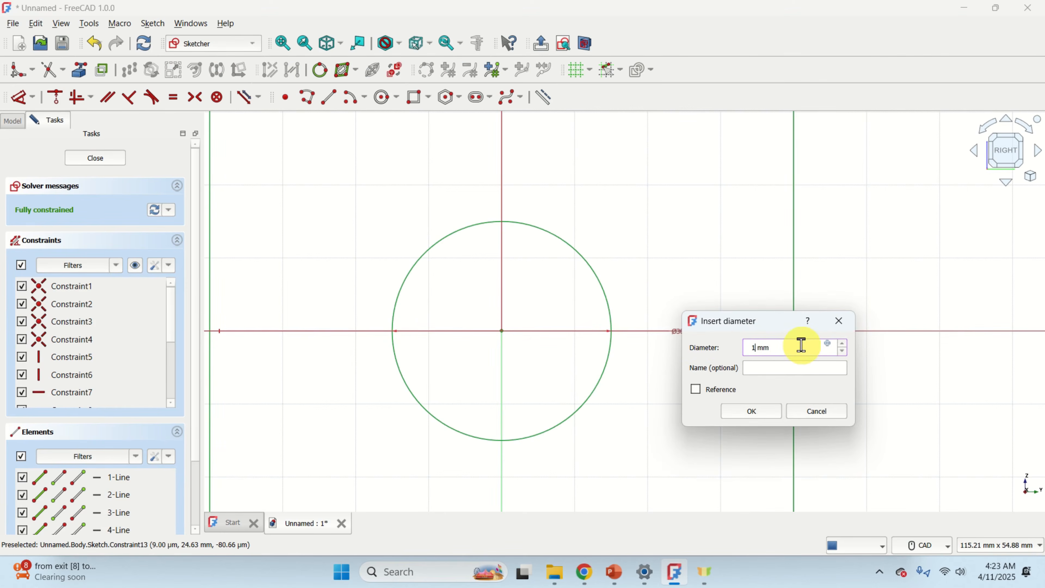
key("Return")
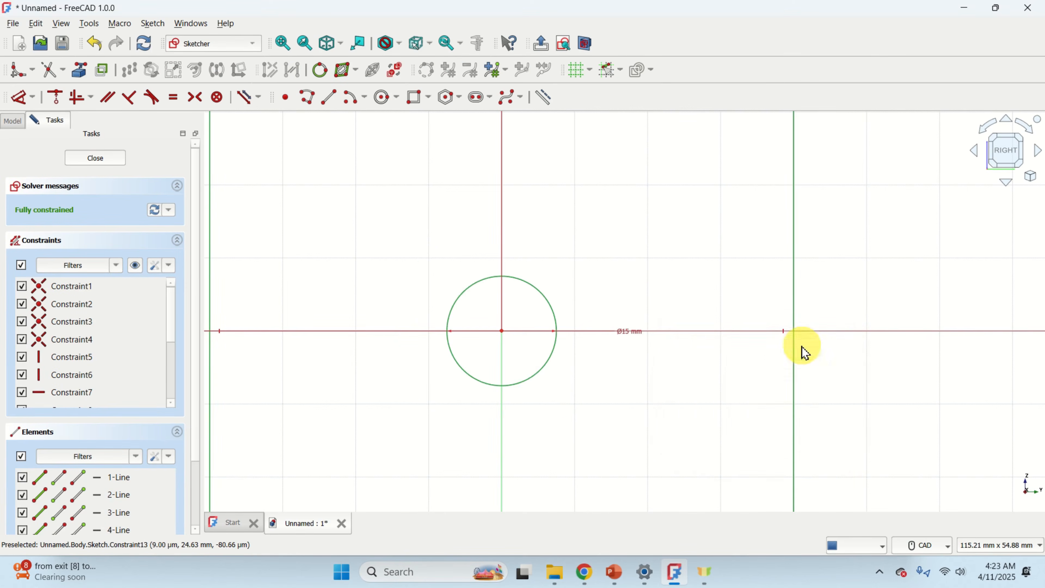
Delete the circle from the sketch.
scroll(165, 257, "down", 3)
scroll(504, 337, "down", 4)
scroll(552, 335, "up", 3)
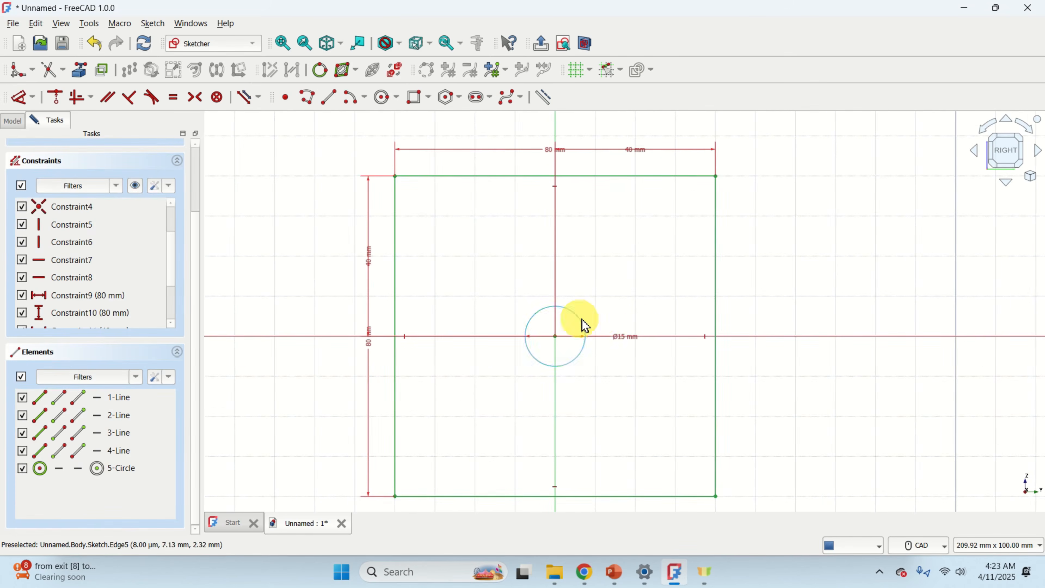
left_click(582, 326)
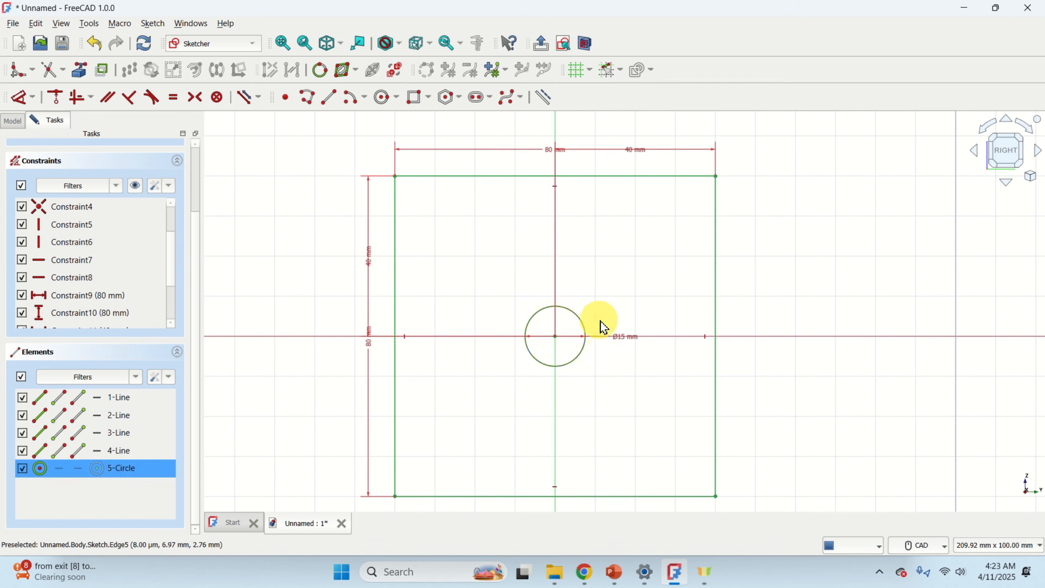
key("Delete")
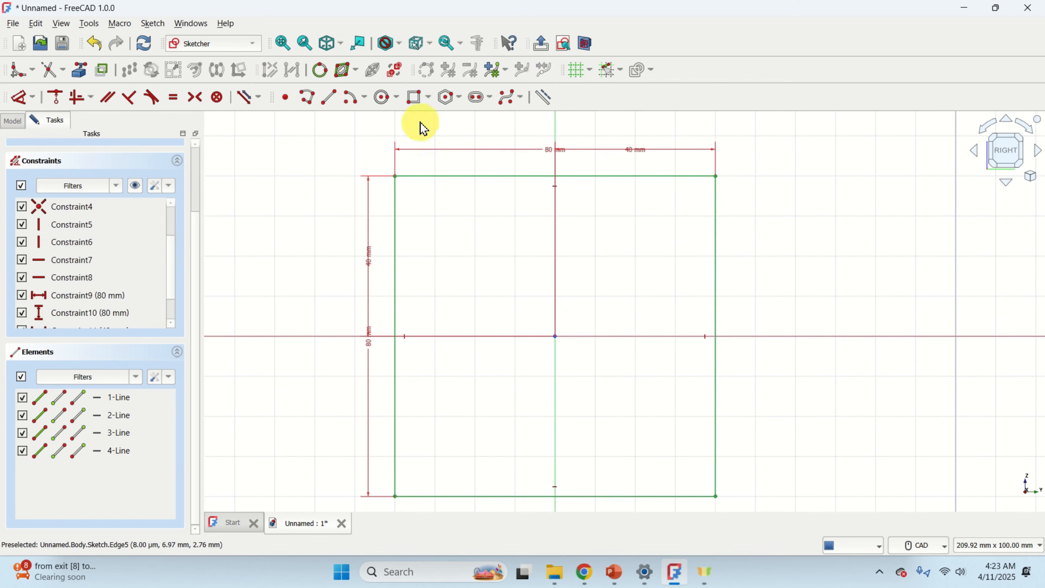
Draw a new circle centred on the origin with a radius of about 16 mm.
left_click(384, 97)
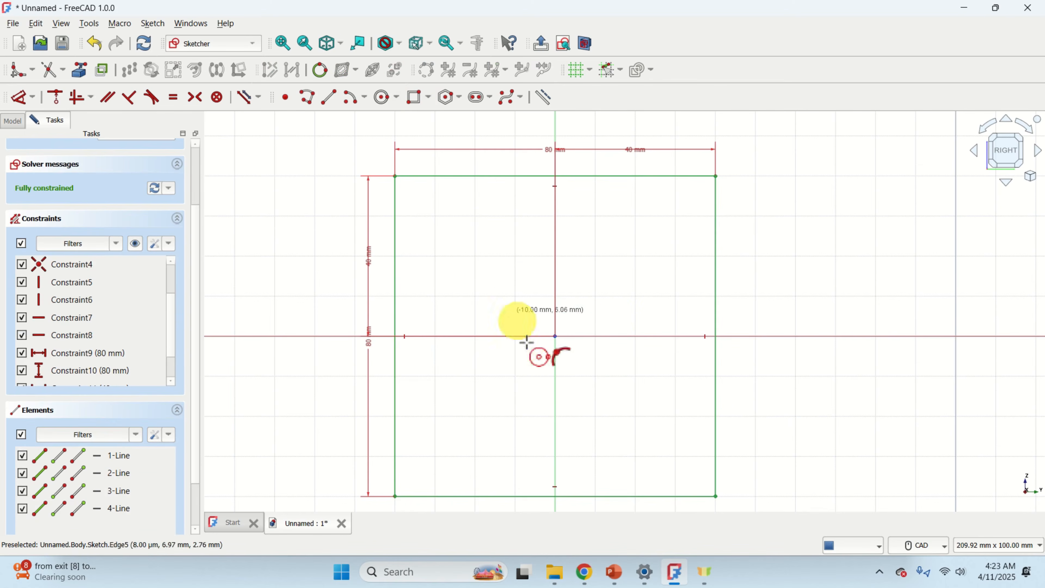
left_click(556, 333)
left_click(612, 309)
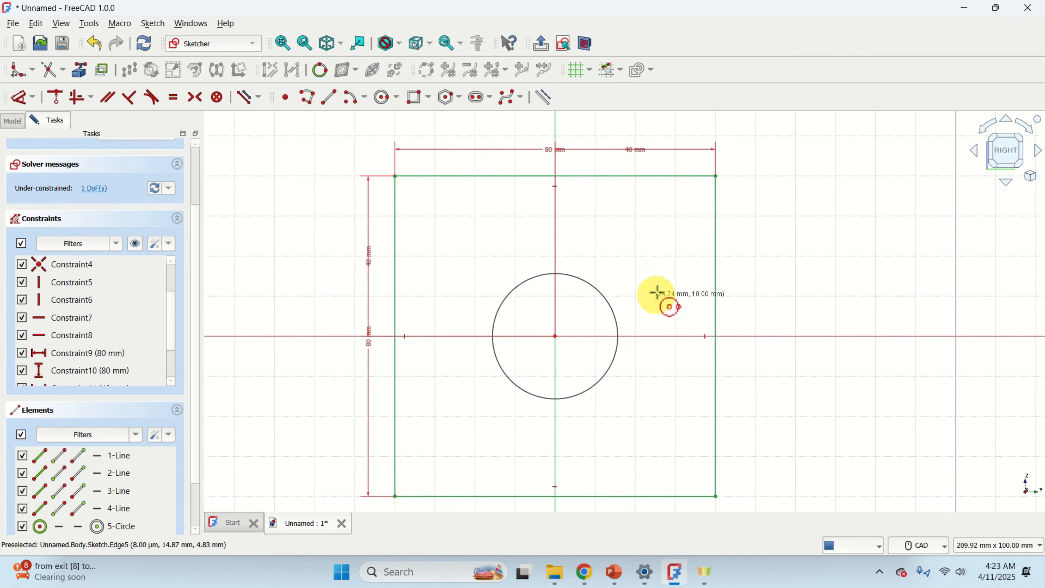
right_click(649, 275)
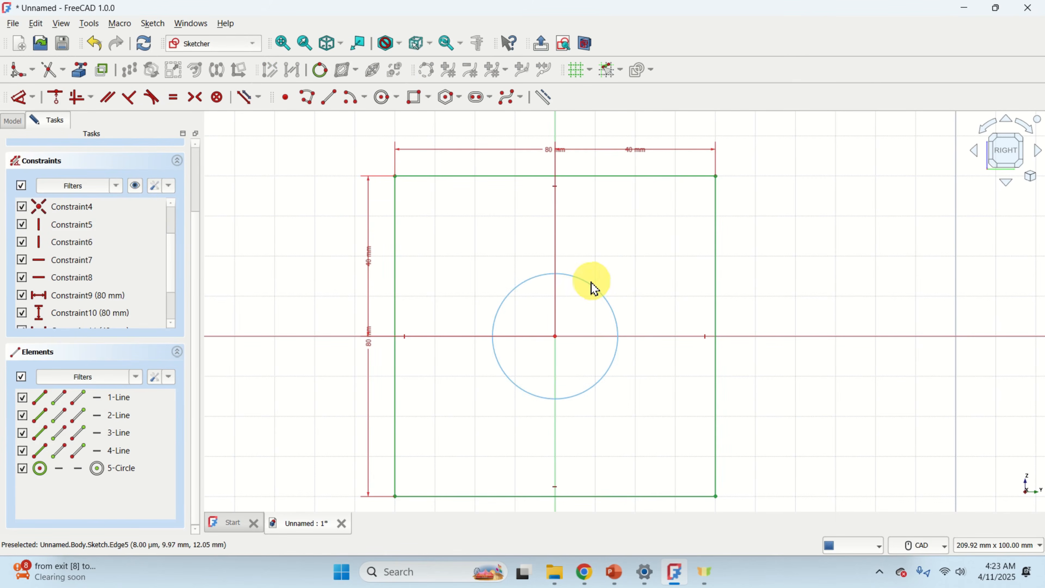
Constrain the circle's radius to 15 mm.
left_click(581, 280)
left_click(32, 98)
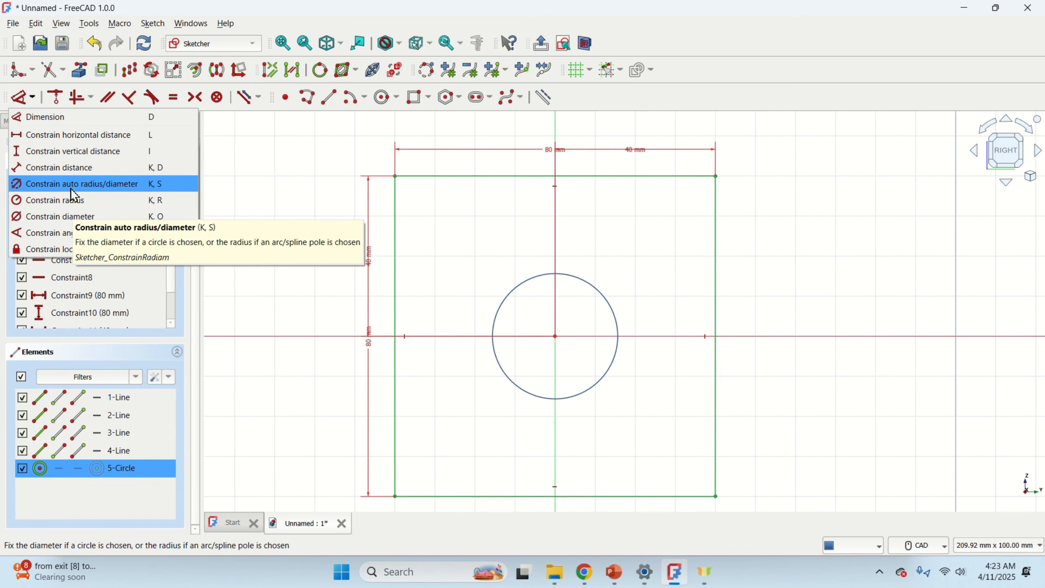
left_click(71, 205)
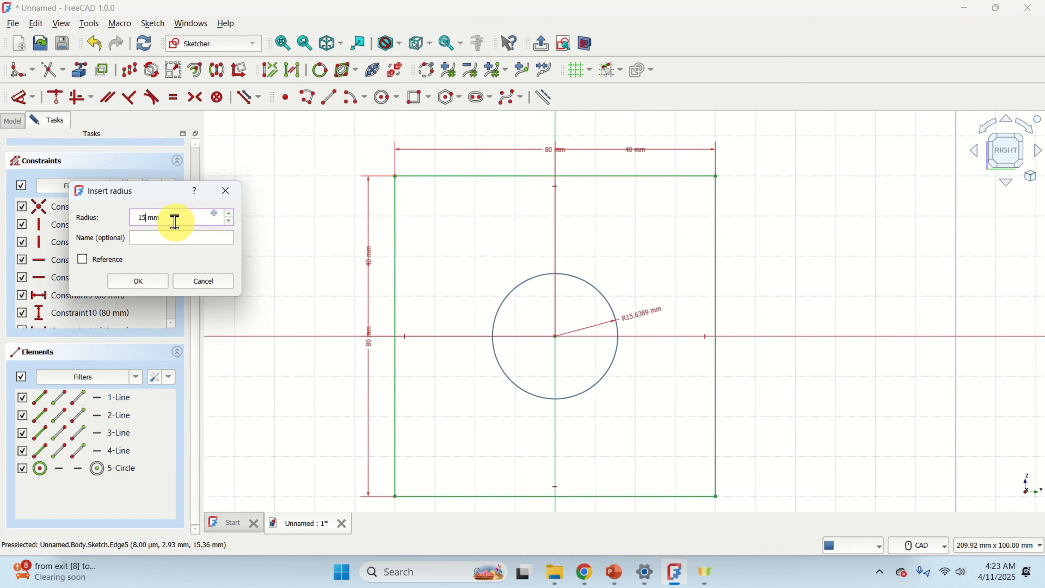
type("15")
key("Return")
scroll(576, 290, "down", 2)
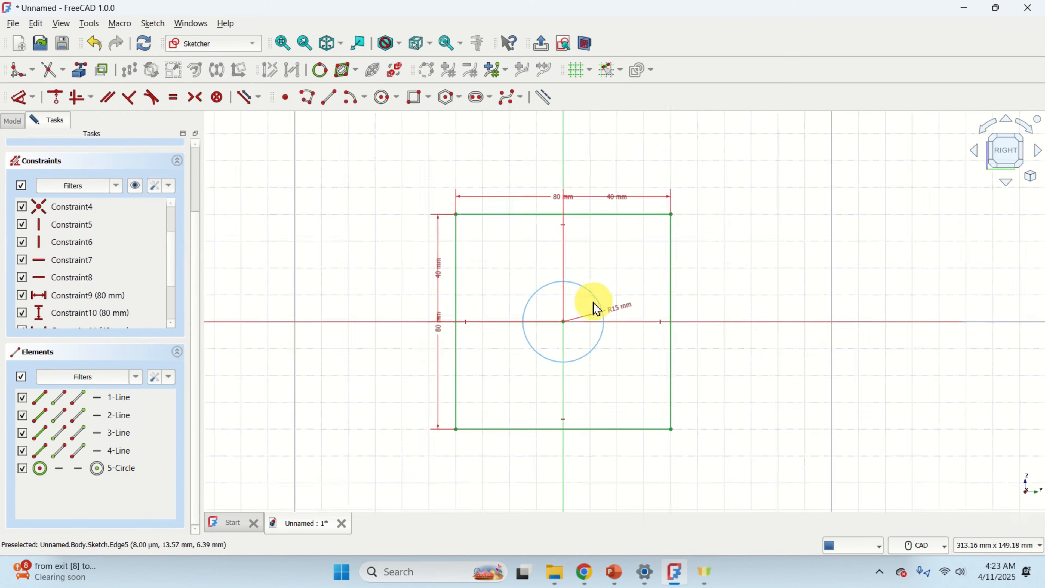
scroll(596, 307, "up", 3)
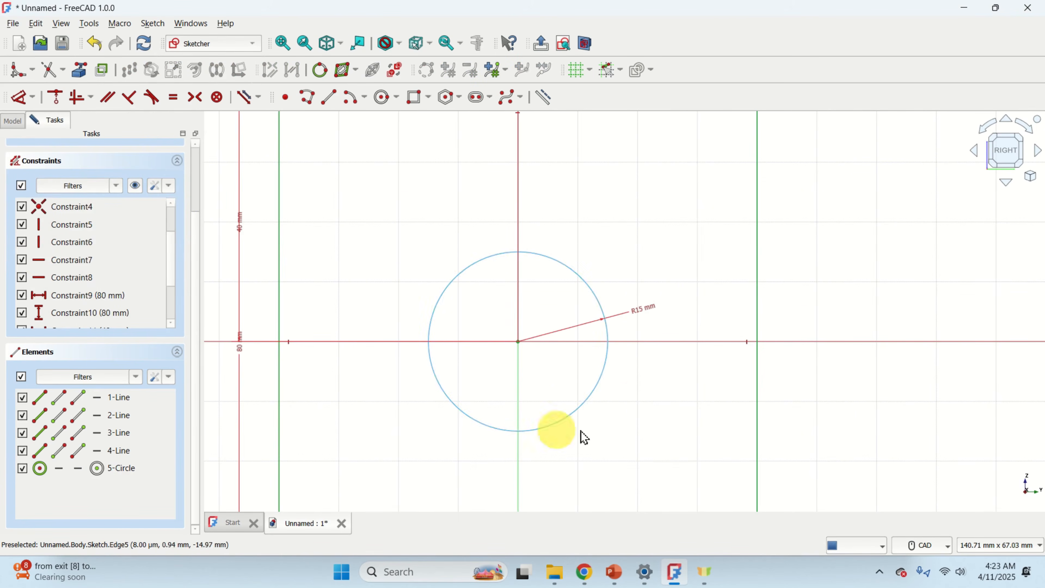
scroll(518, 335, "down", 3)
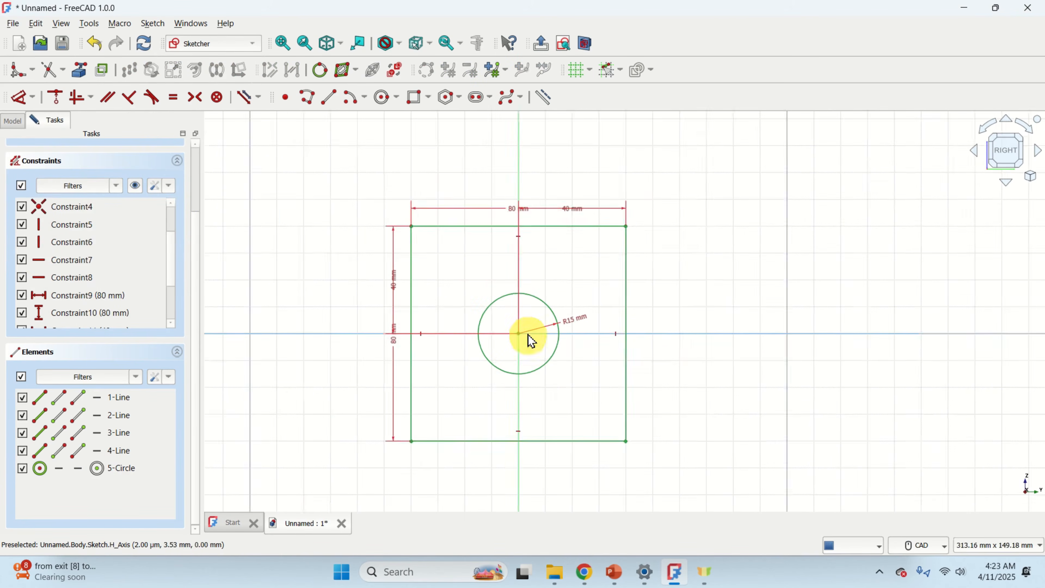
scroll(531, 341, "up", 2)
scroll(533, 340, "down", 2)
scroll(535, 340, "up", 2)
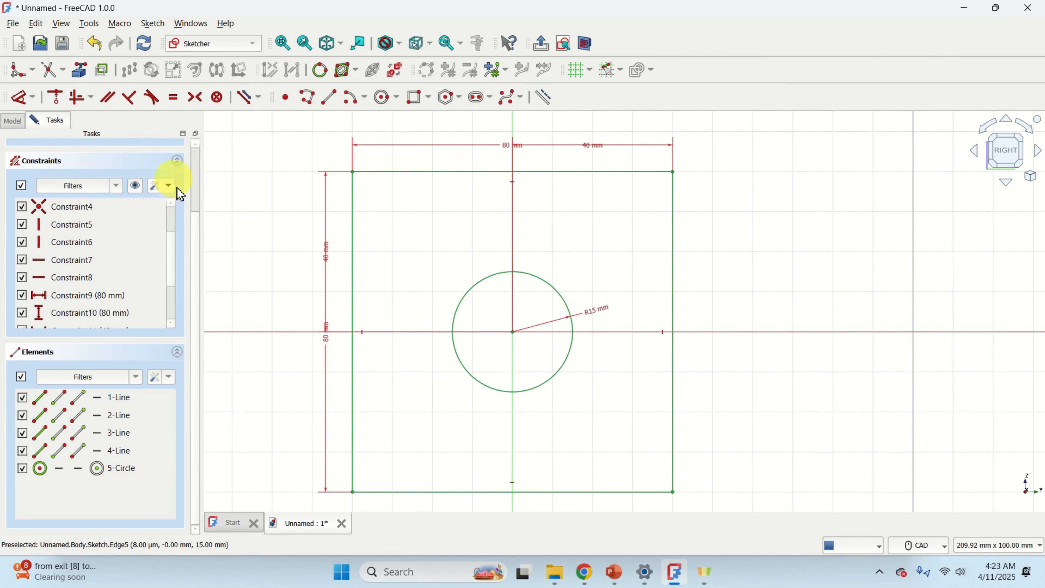
Leave the sketch, reopen it to review its constraints, and close it again.
scroll(141, 191, "up", 2)
left_click(107, 164)
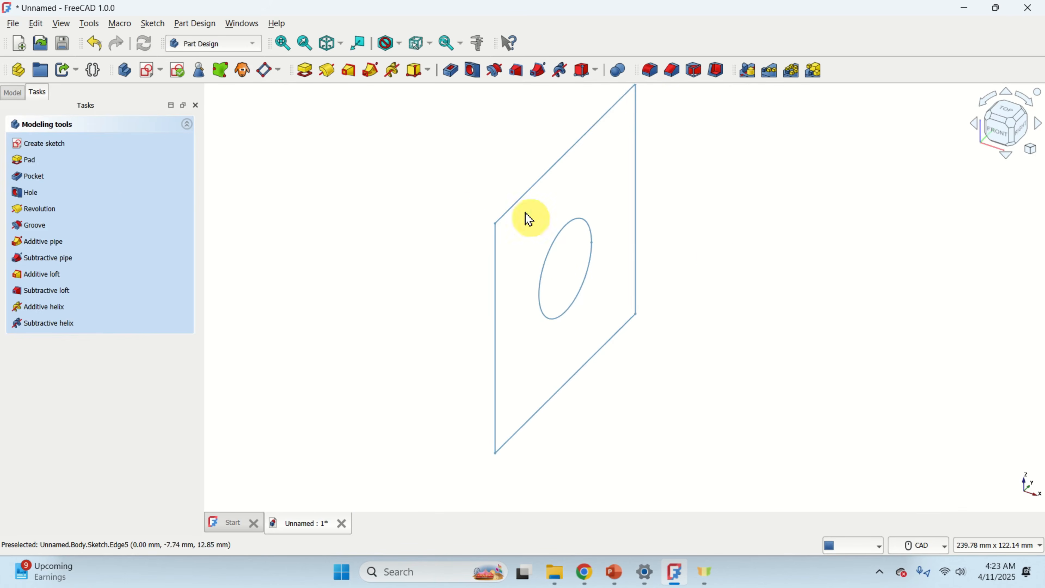
middle_click_drag(685, 169, 676, 190)
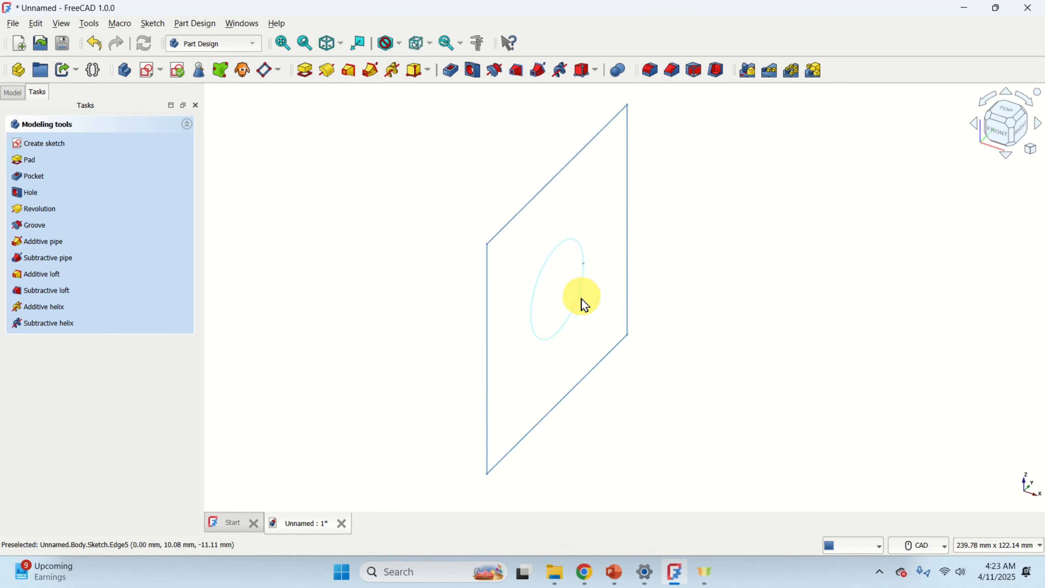
left_click(12, 92)
left_click(76, 153)
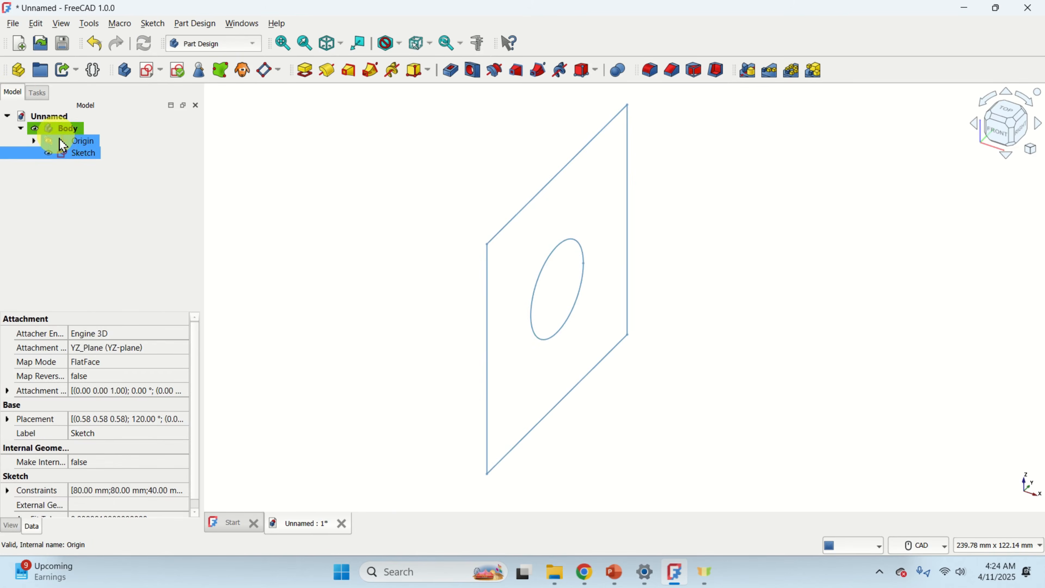
double_click(78, 154)
scroll(583, 295, "up", 3)
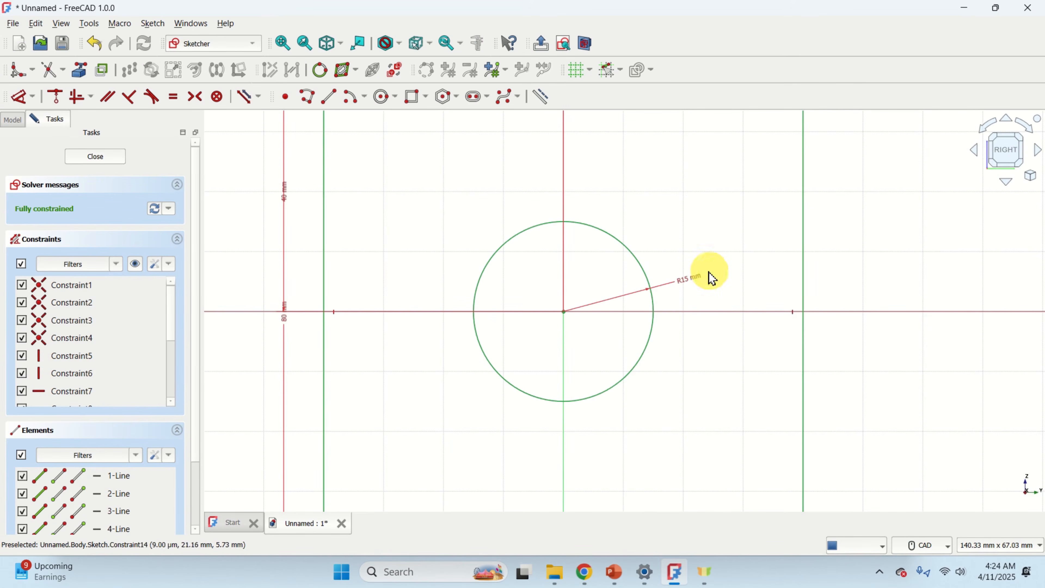
left_click(112, 160)
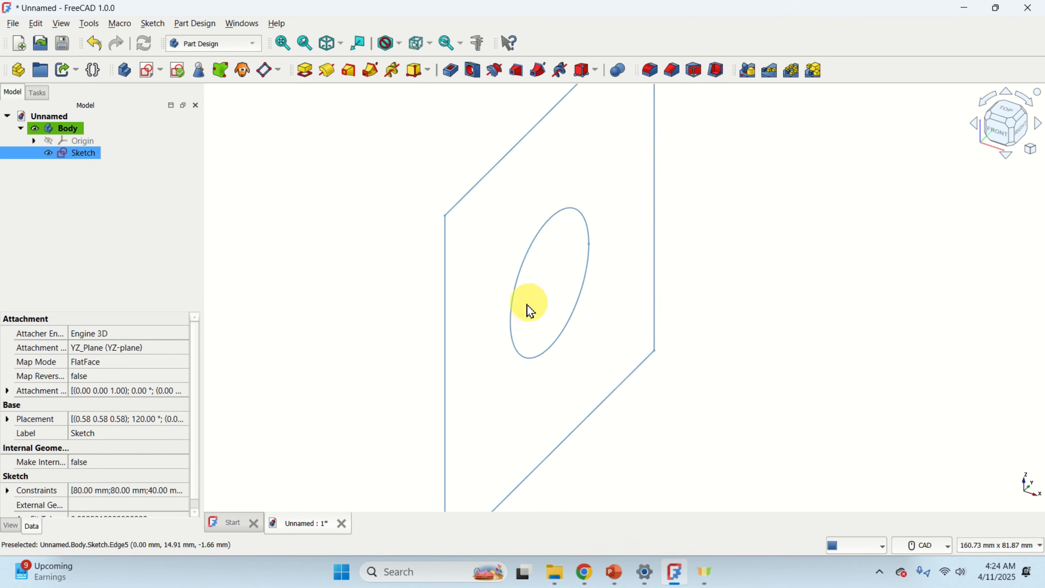
Pad the plate sketch to a length of 15 mm.
scroll(602, 263, "down", 1)
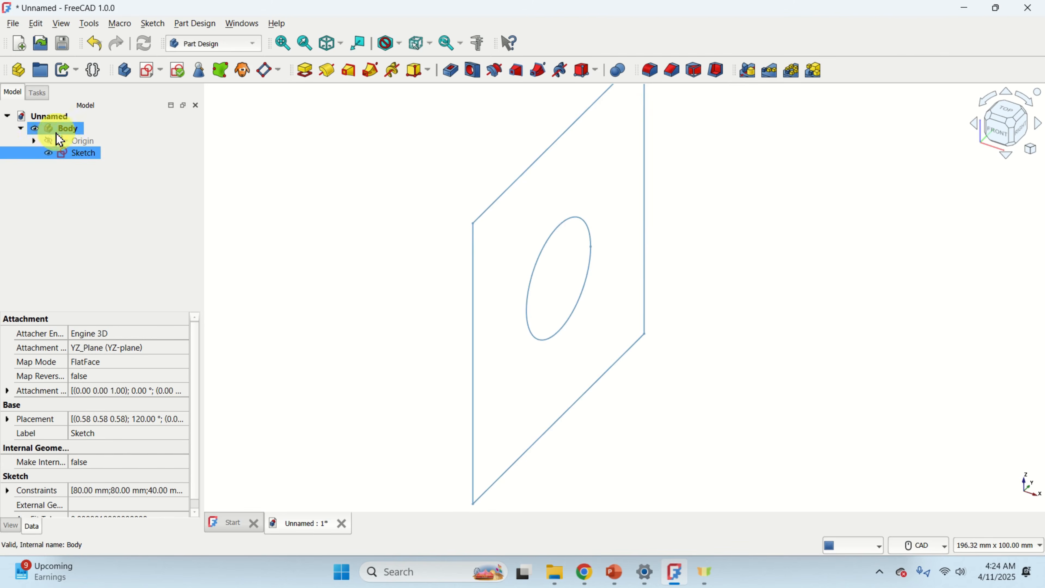
left_click(62, 129)
left_click(79, 155)
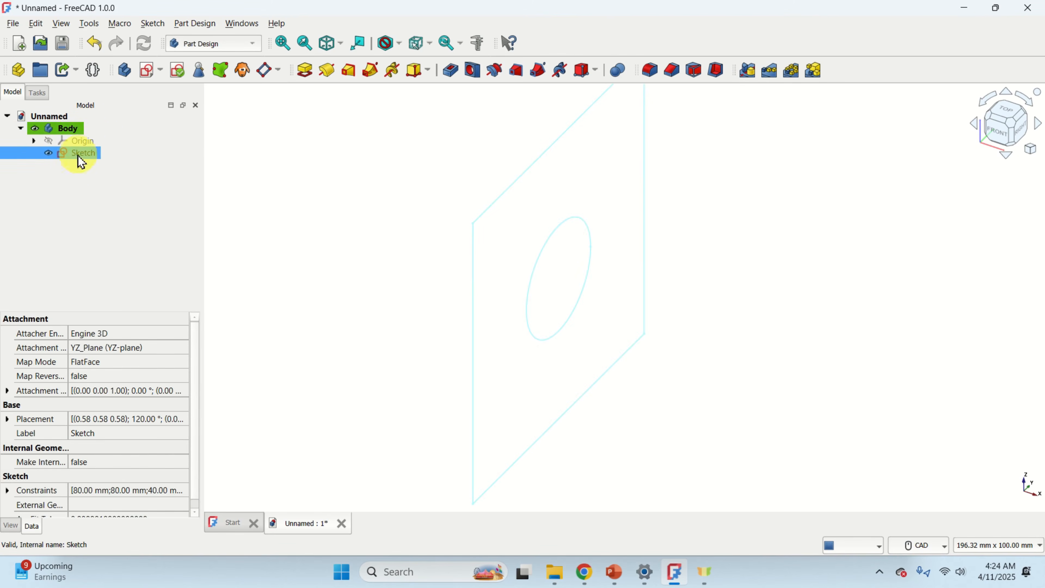
left_click(307, 73)
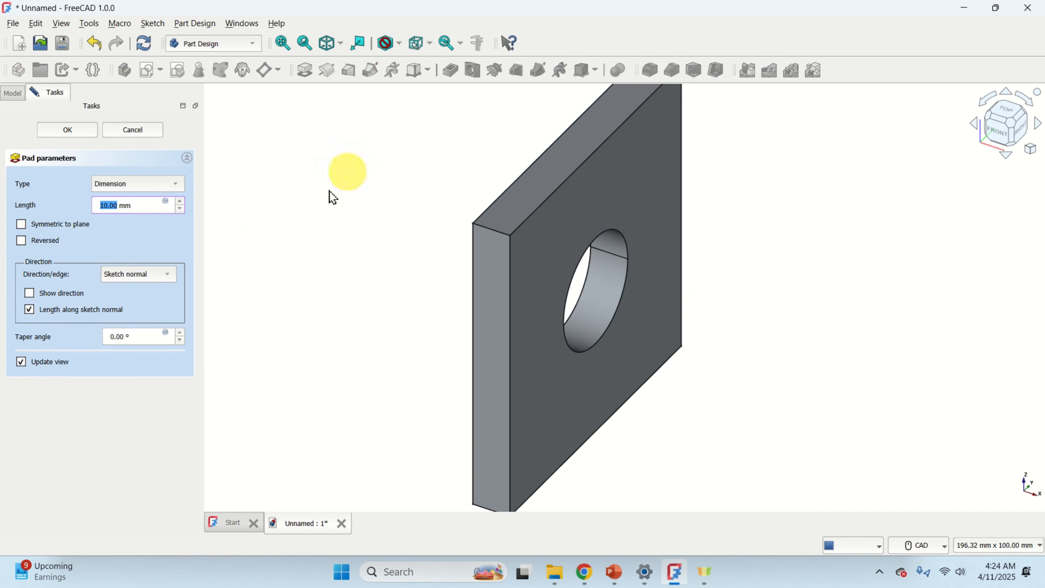
scroll(182, 203, "up", 4)
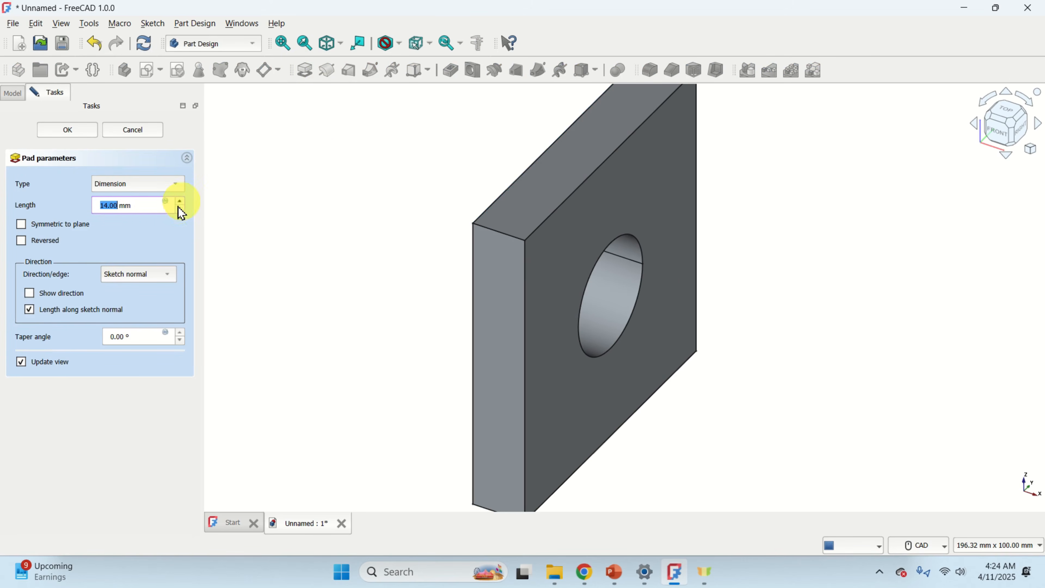
left_click(181, 210)
scroll(181, 208, "up", 2)
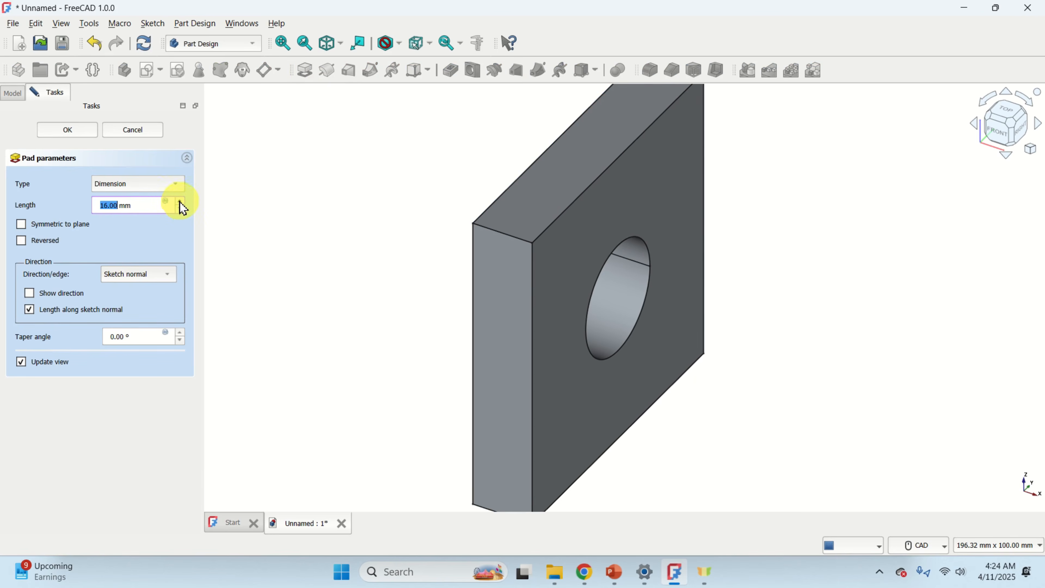
left_click(79, 132)
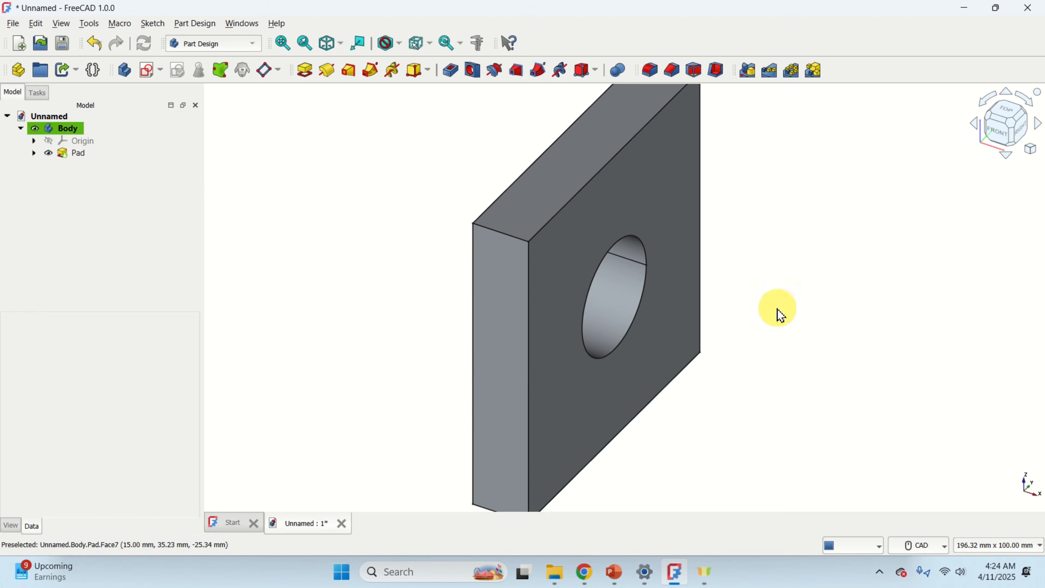
Give the body a custom appearance with the light blue colour #aaaaff.
mouse_move(779, 310)
middle_mouse_down()
mouse_move(767, 313)
mouse_move(799, 283)
mouse_move(865, 280)
mouse_move(739, 298)
mouse_move(765, 272)
mouse_move(753, 304)
mouse_move(772, 325)
mouse_move(772, 302)
middle_mouse_up()
mouse_move(768, 297)
middle_mouse_down()
mouse_move(774, 288)
mouse_move(788, 303)
mouse_move(765, 280)
mouse_move(772, 284)
middle_mouse_up()
left_click(75, 141)
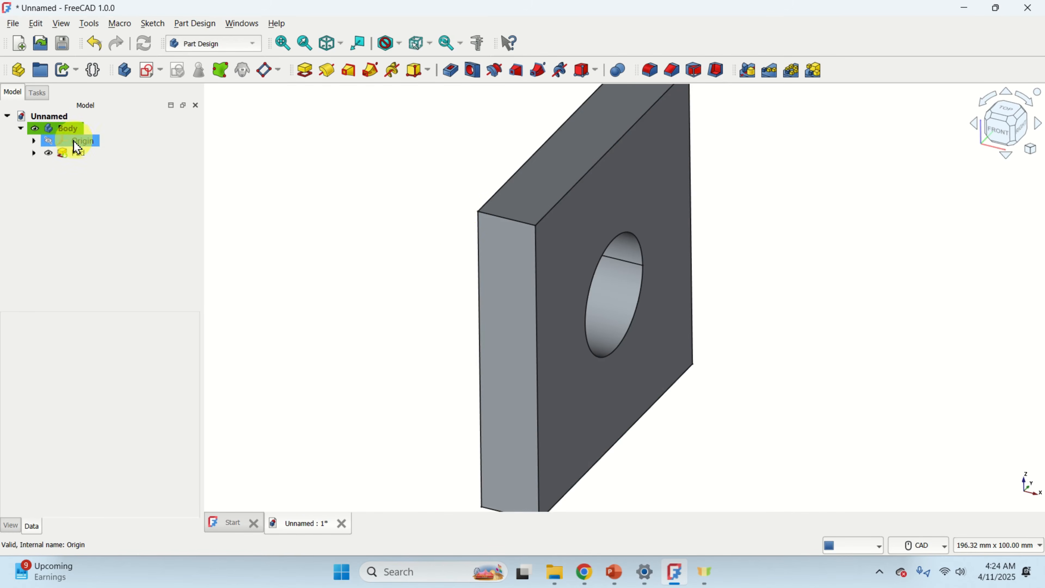
left_click(69, 130)
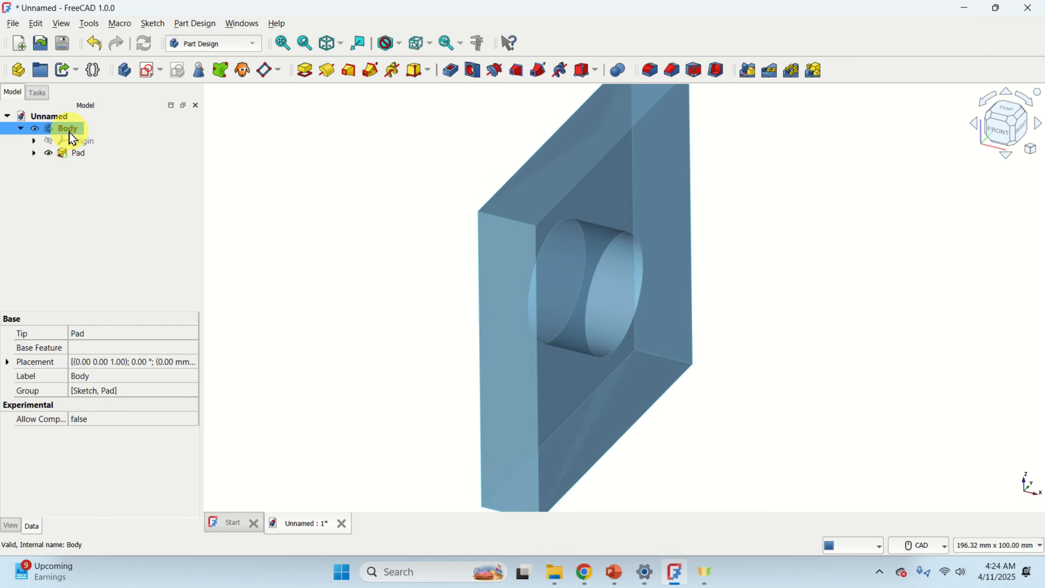
right_click(70, 131)
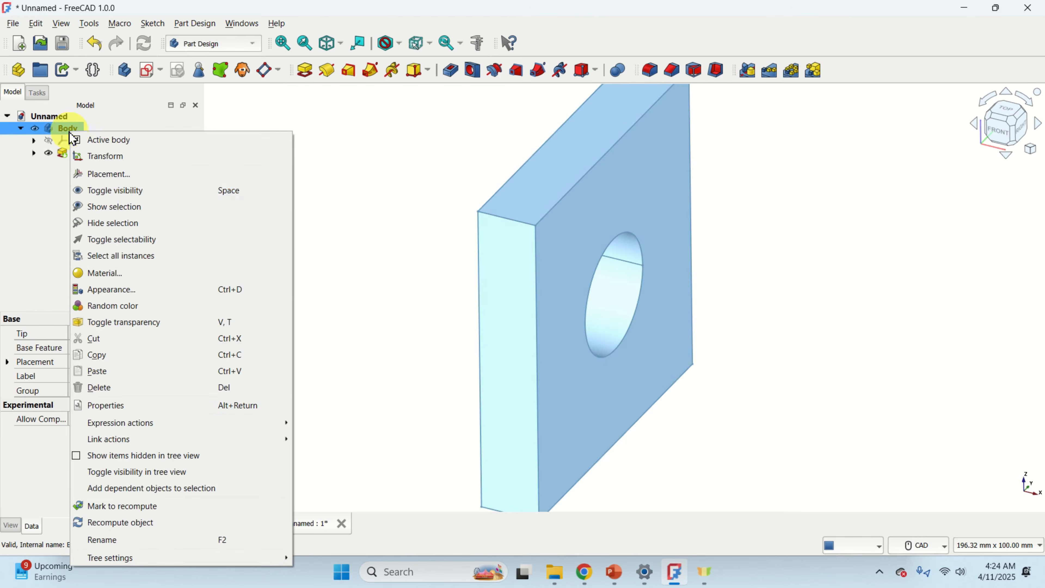
left_click(132, 296)
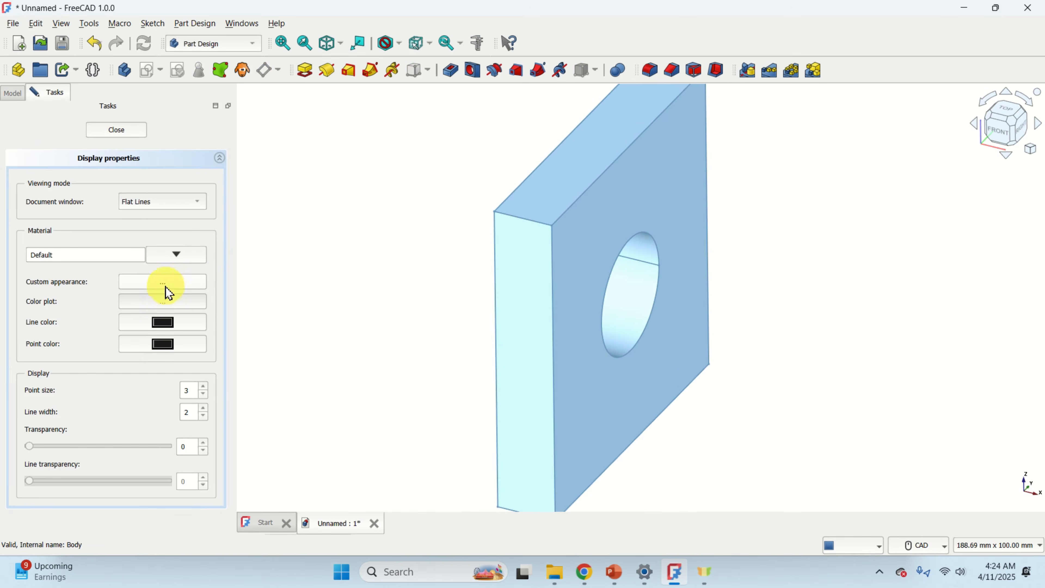
left_click(166, 288)
left_click(576, 244)
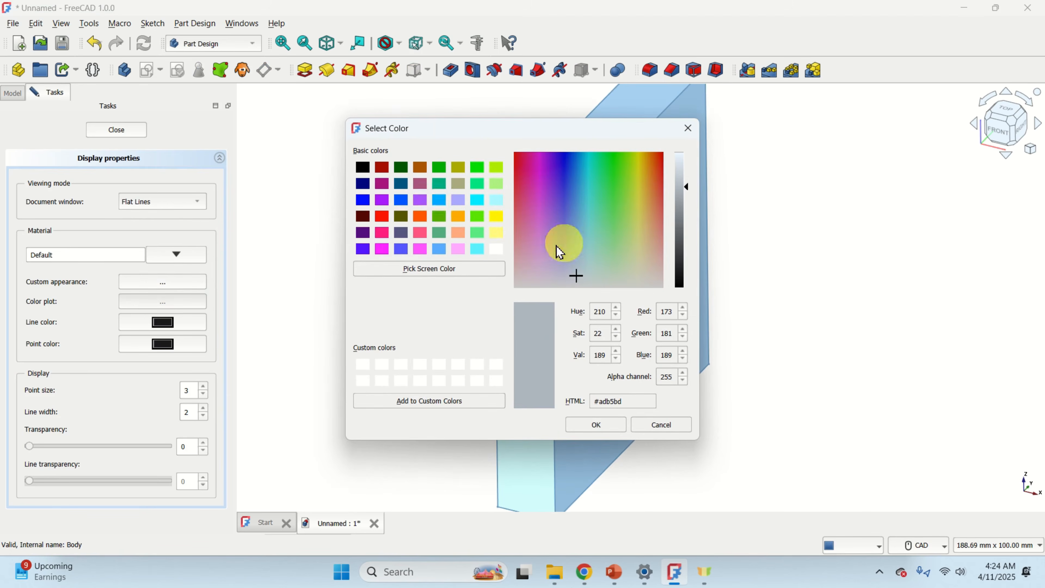
left_click(439, 200)
left_click(457, 200)
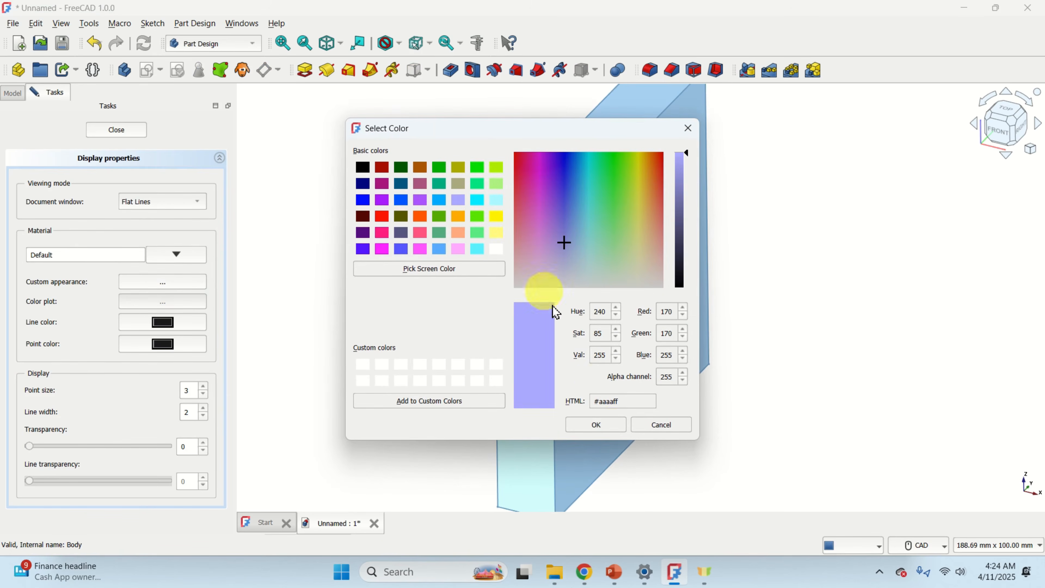
left_click(596, 424)
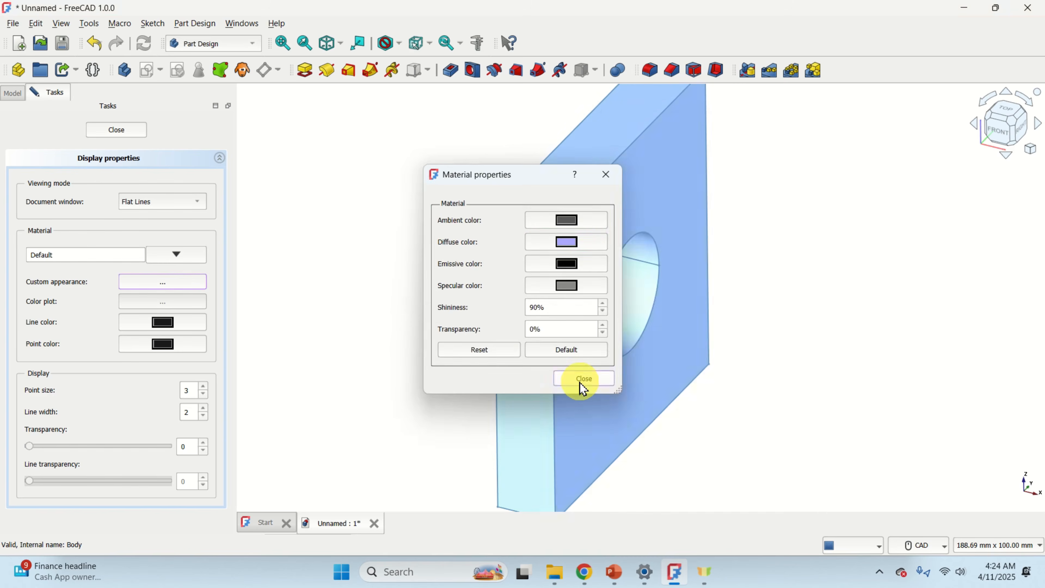
left_click(583, 379)
scroll(416, 306, "down", 3)
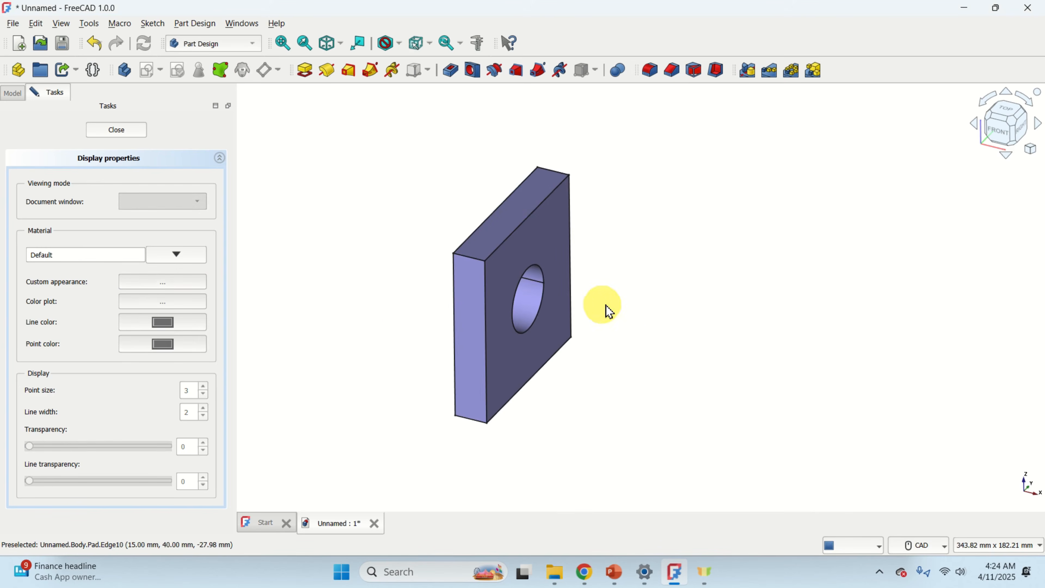
scroll(608, 311, "up", 1)
left_click(111, 130)
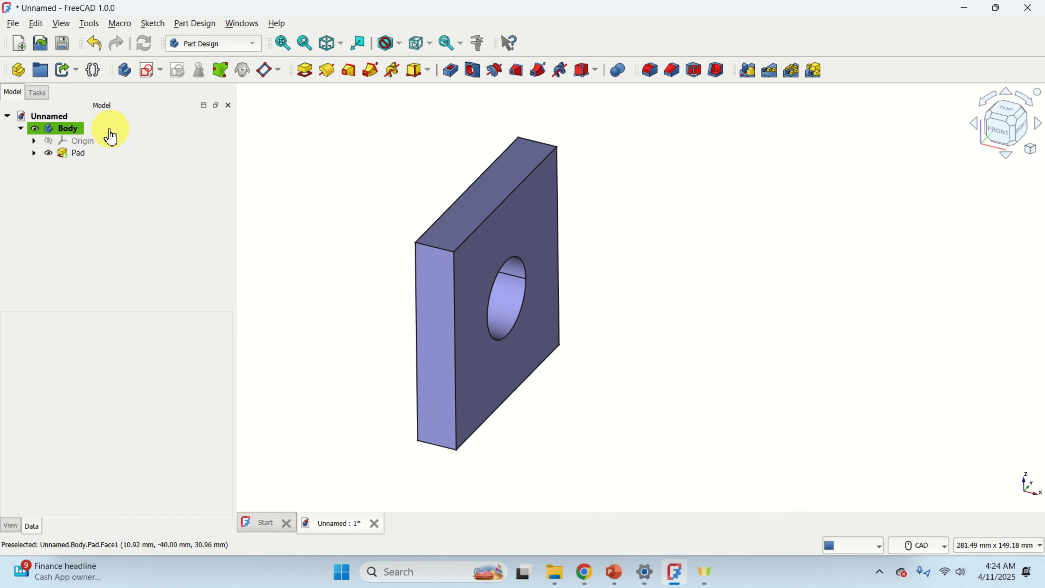
Rename the body to support plate.
left_click(117, 138)
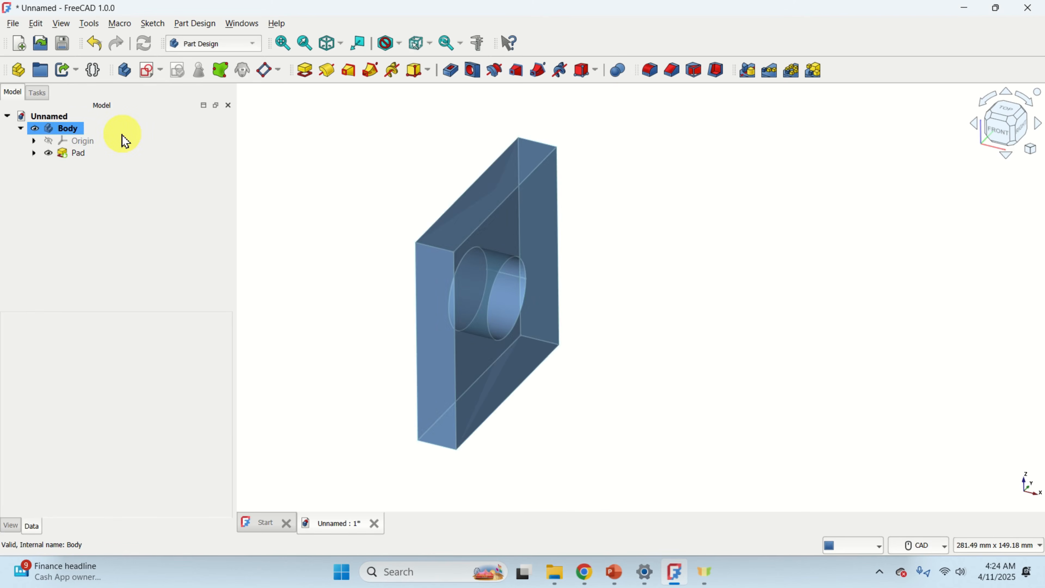
left_click(71, 132)
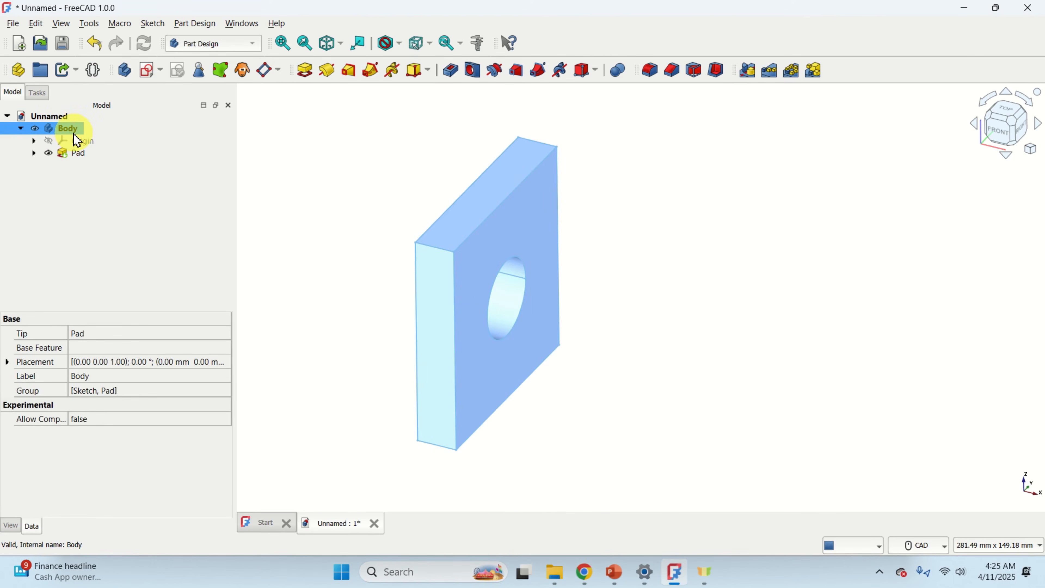
left_click(87, 376)
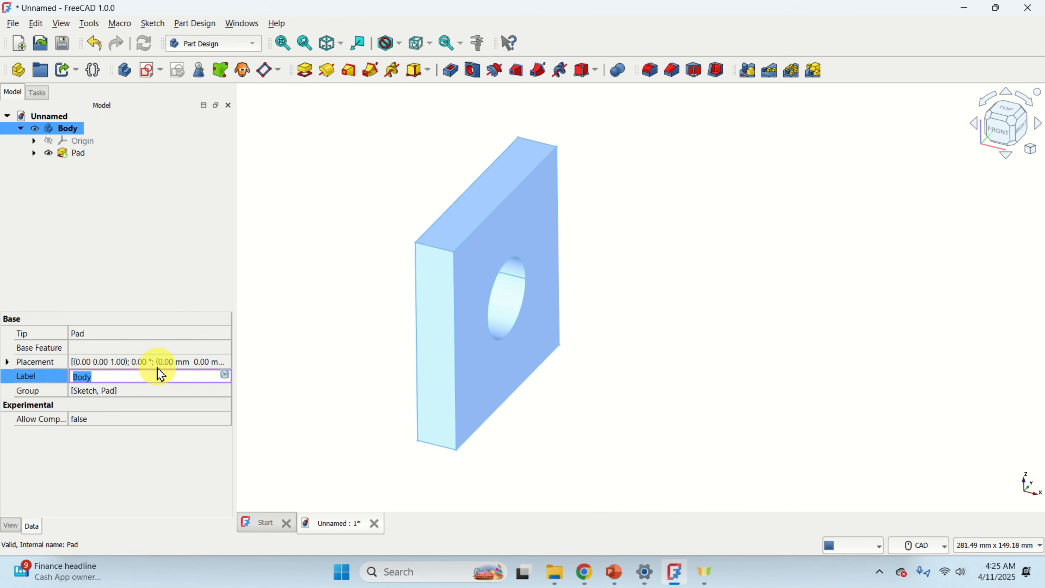
type("support plate")
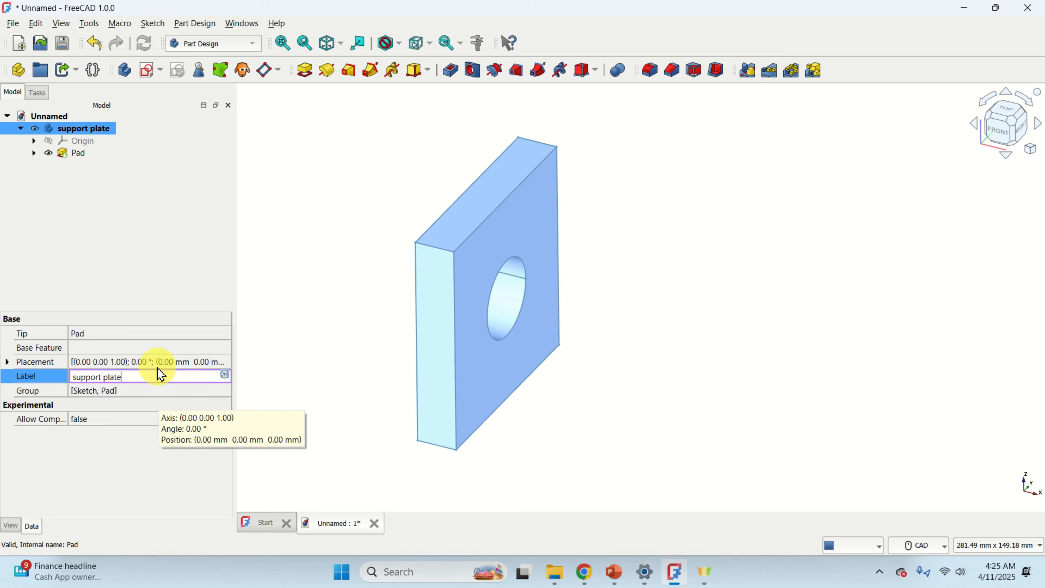
key("Return")
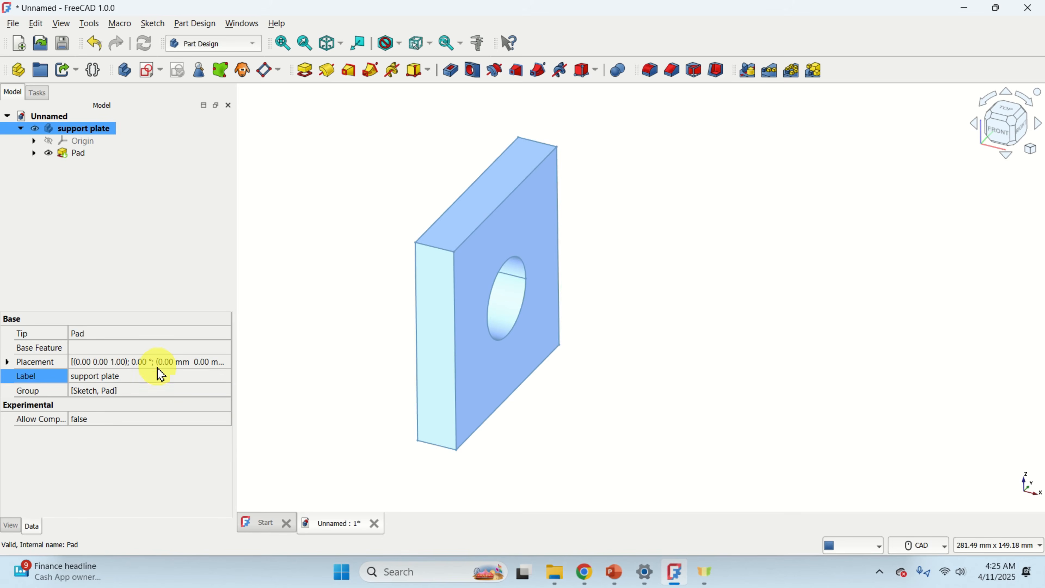
Save the document as support_plate in the assembly_freeCAD folder on the Desktop.
left_click(52, 117)
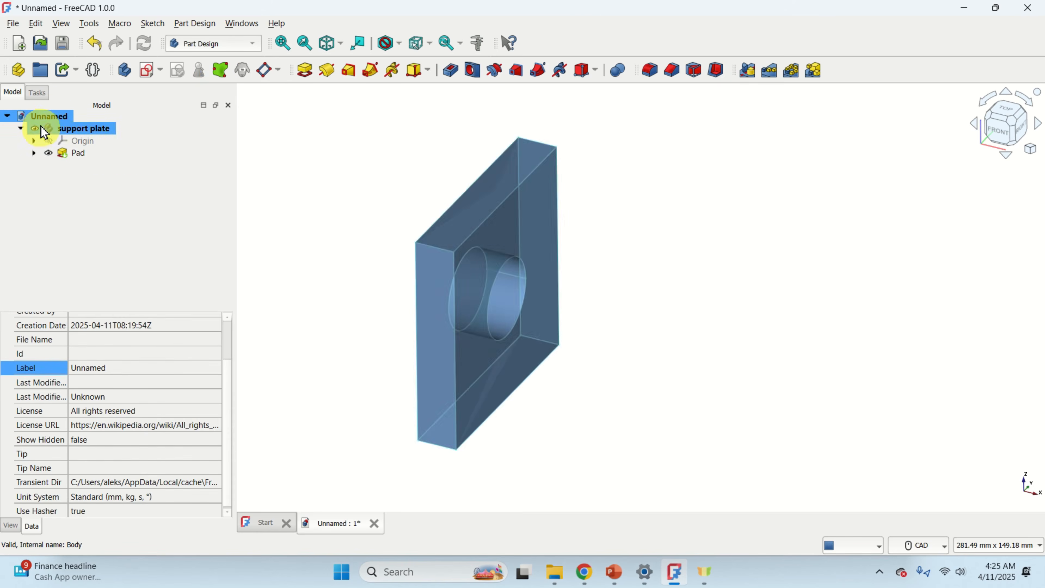
right_click(56, 120)
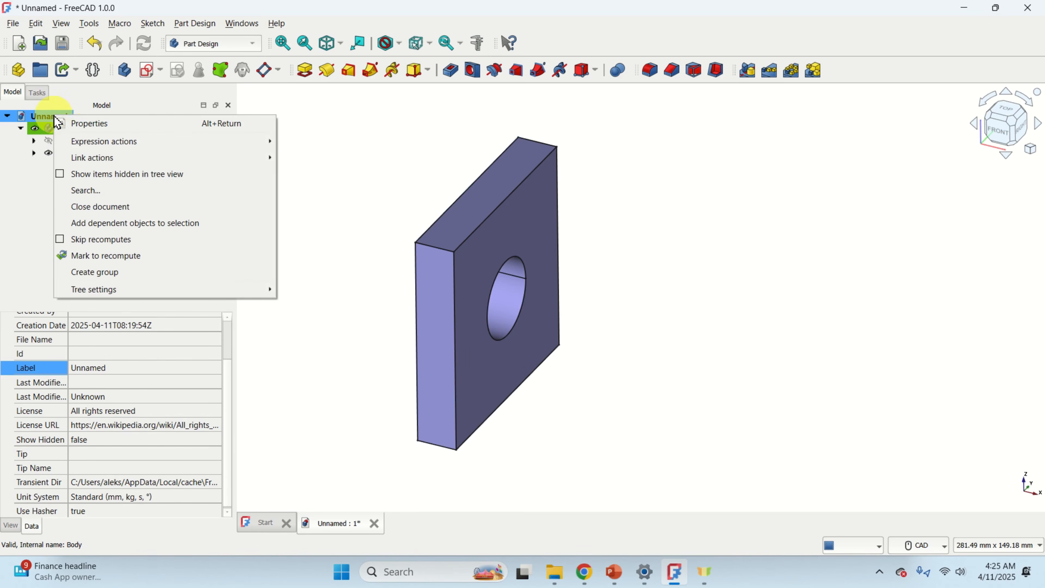
left_click(13, 23)
left_click(46, 140)
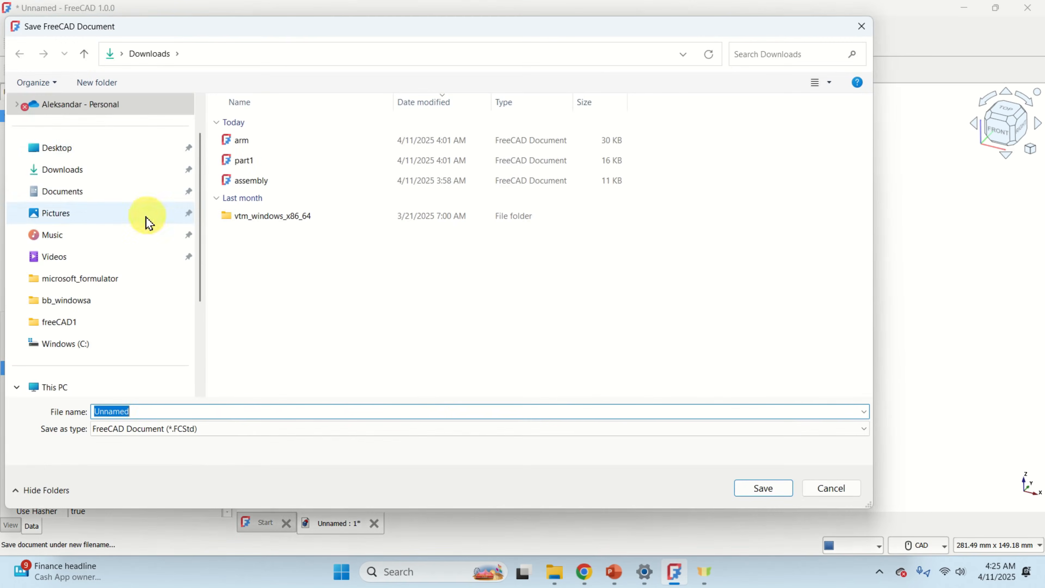
left_click(77, 149)
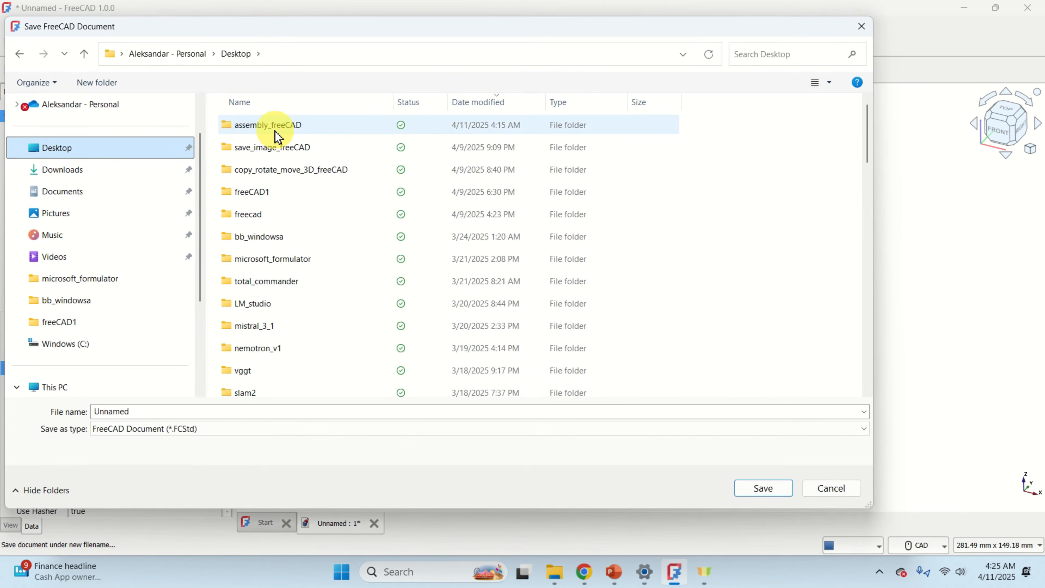
double_click(284, 136)
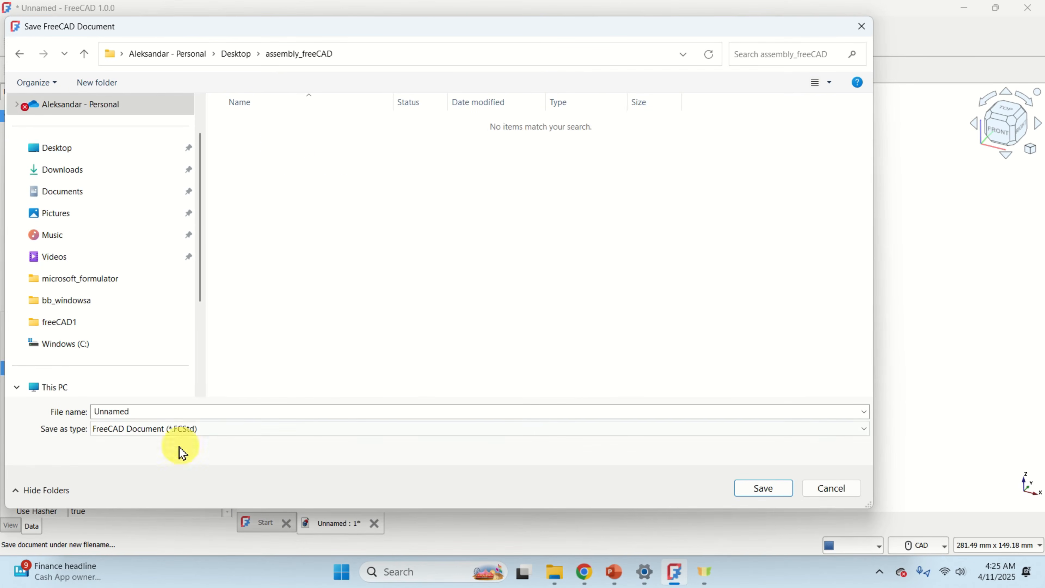
left_click(153, 408)
type("support_plate")
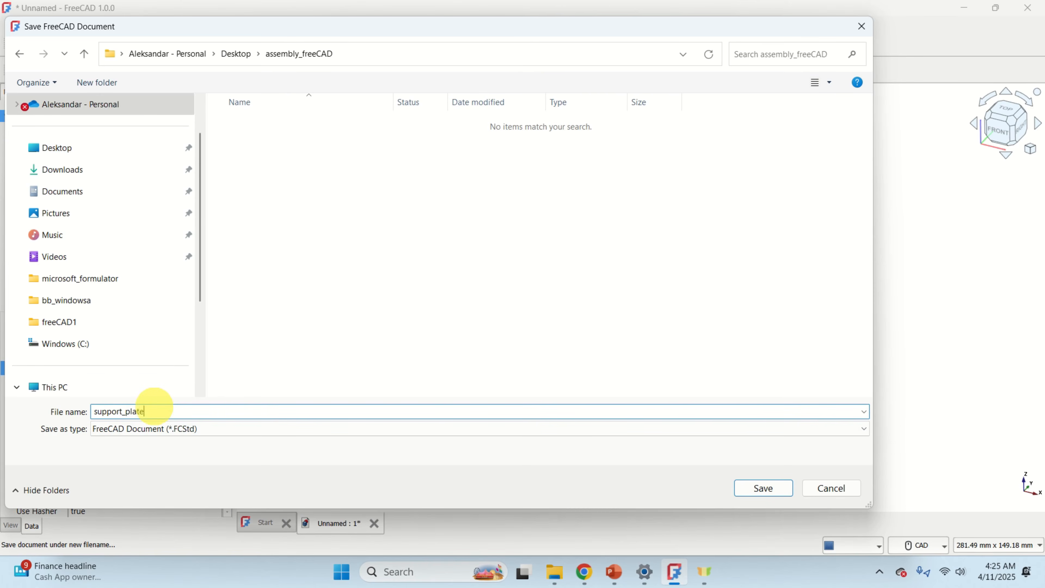
key("Return")
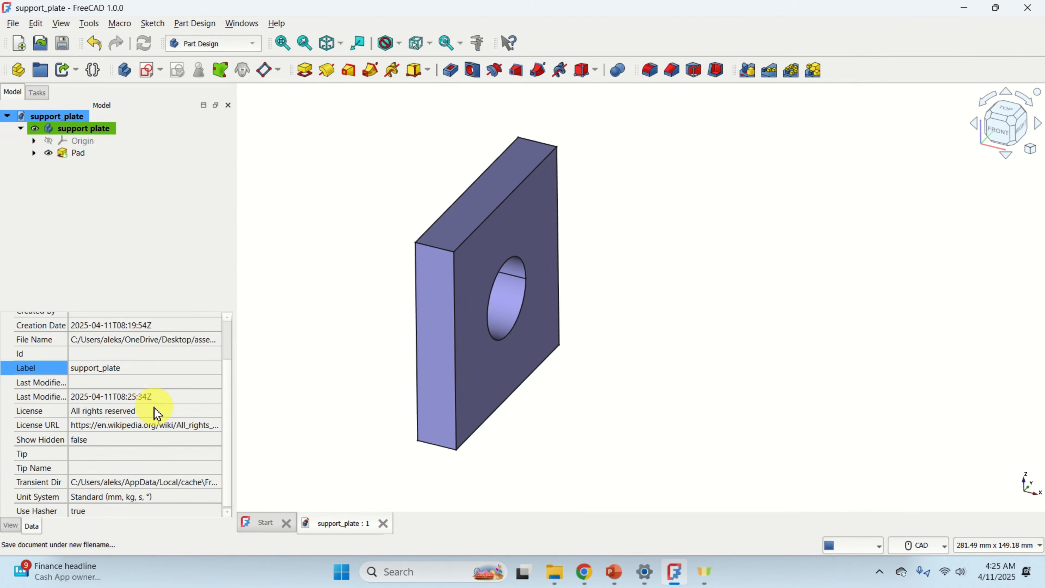
Create a new empty document.
left_click(86, 131)
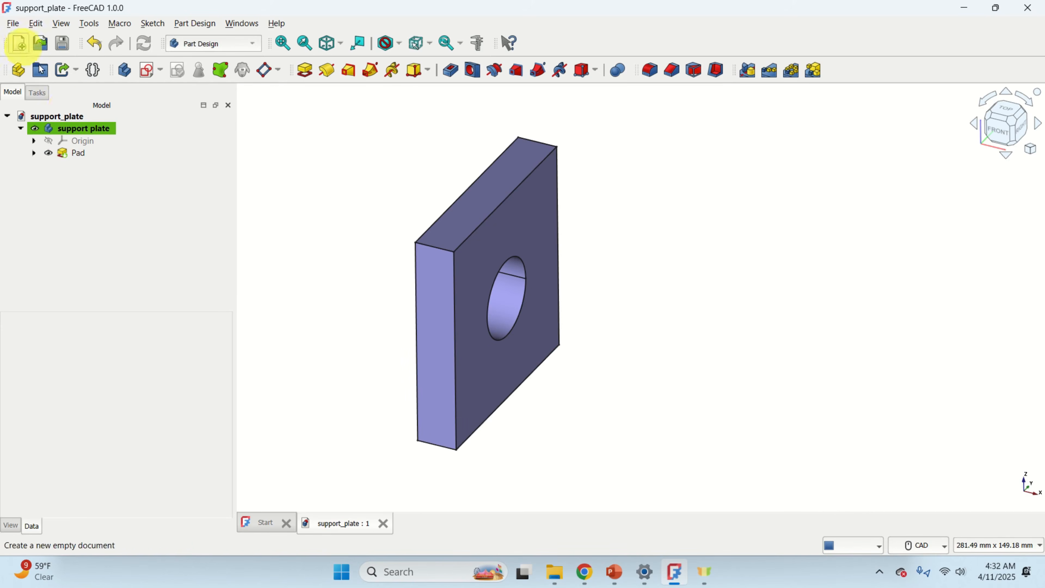
left_click(64, 118)
left_click(19, 43)
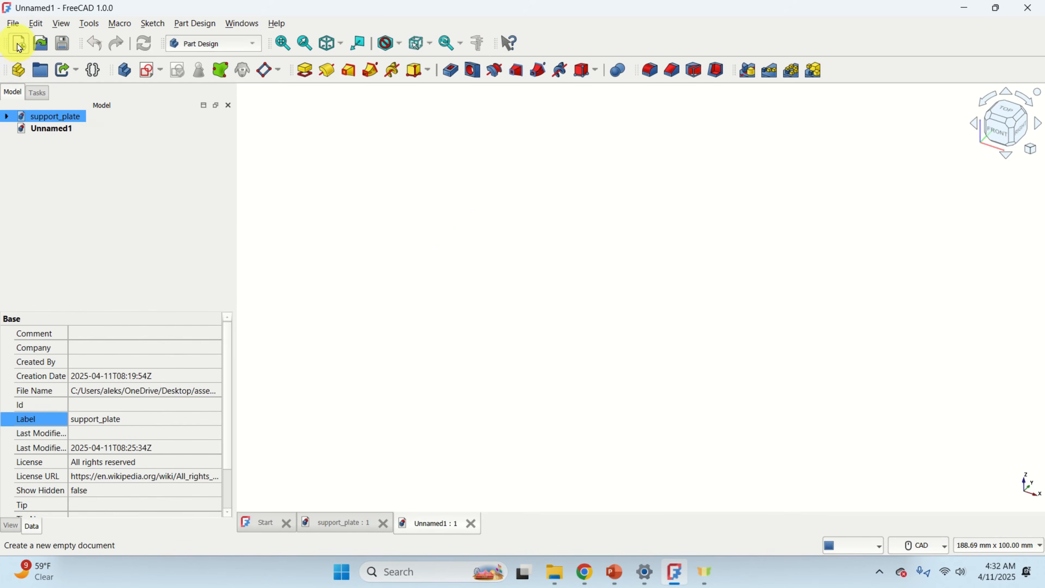
left_click(67, 132)
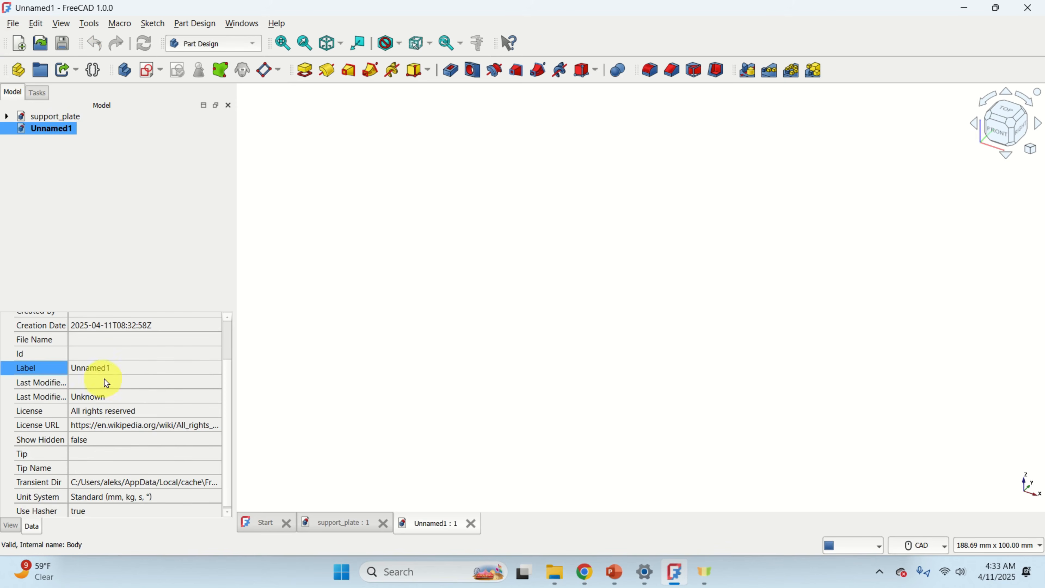
Rename the new document to arm.
left_click(108, 371)
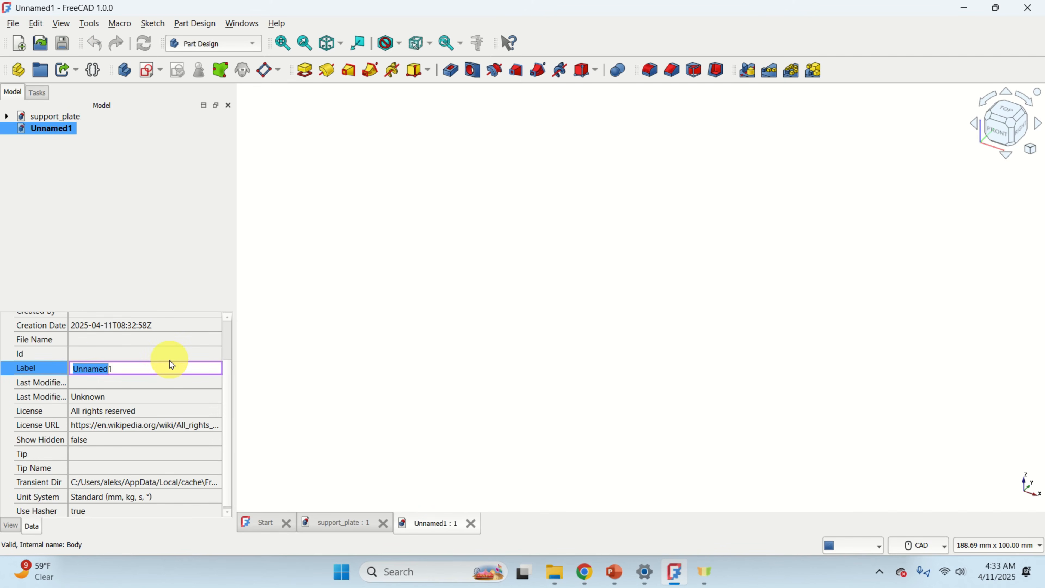
key("BackSpace")
type("arm")
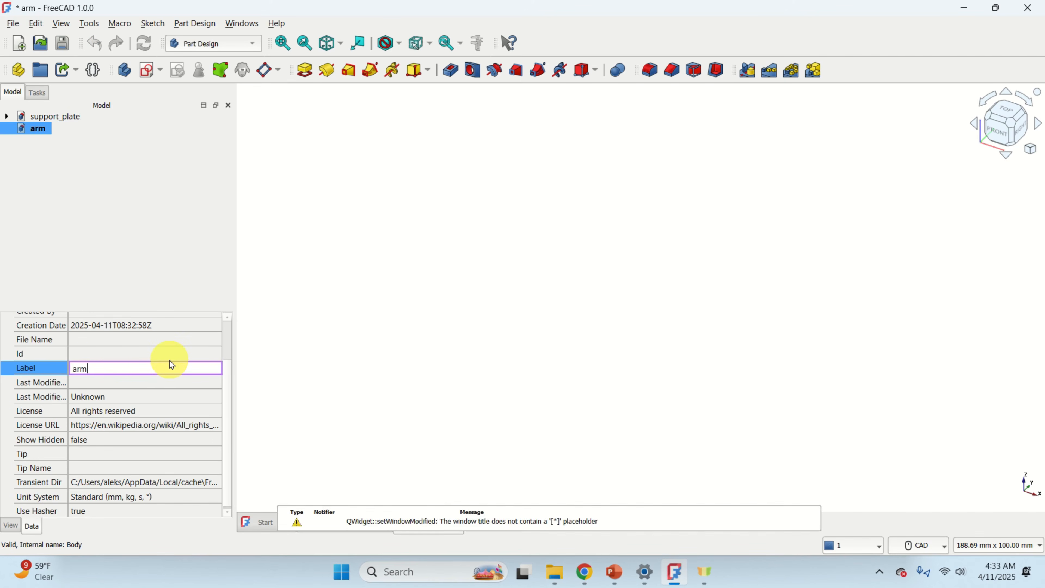
left_click(133, 270)
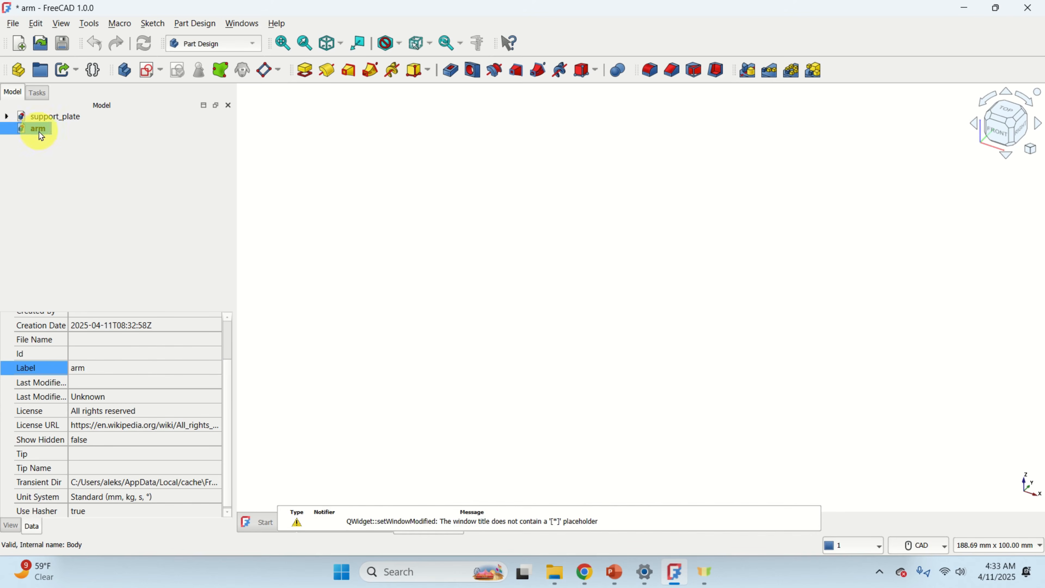
Save the document as arm in the assembly_freeCAD folder.
left_click(13, 23)
left_click(55, 124)
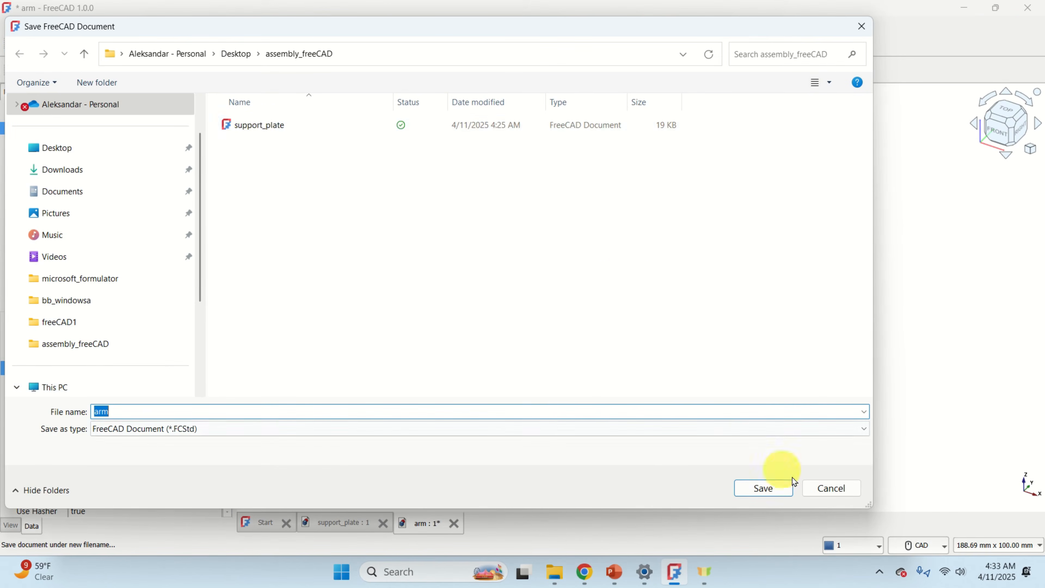
left_click(772, 490)
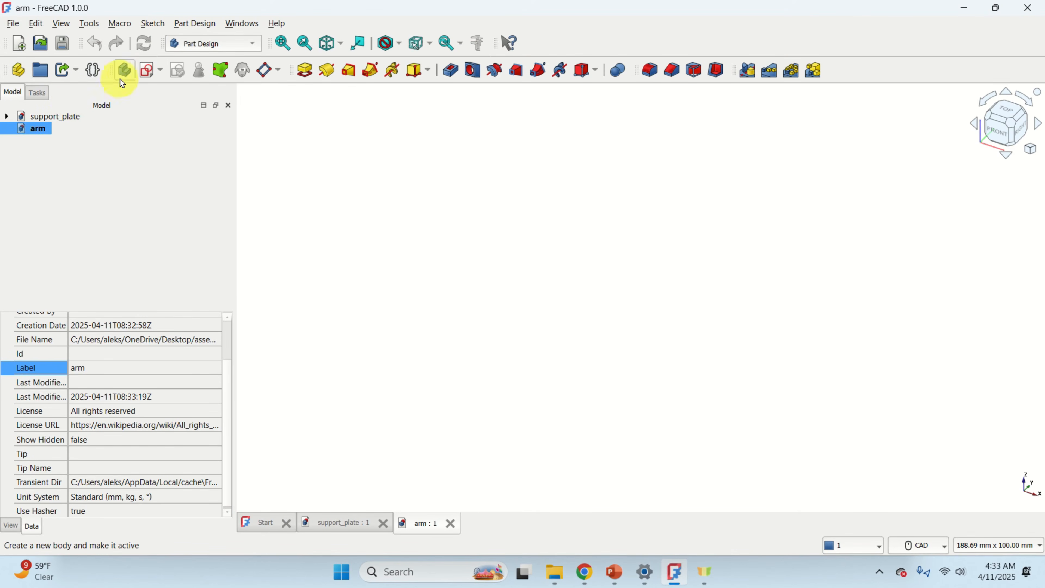
Create a new body and start a sketch on its YZ-plane.
left_click(126, 73)
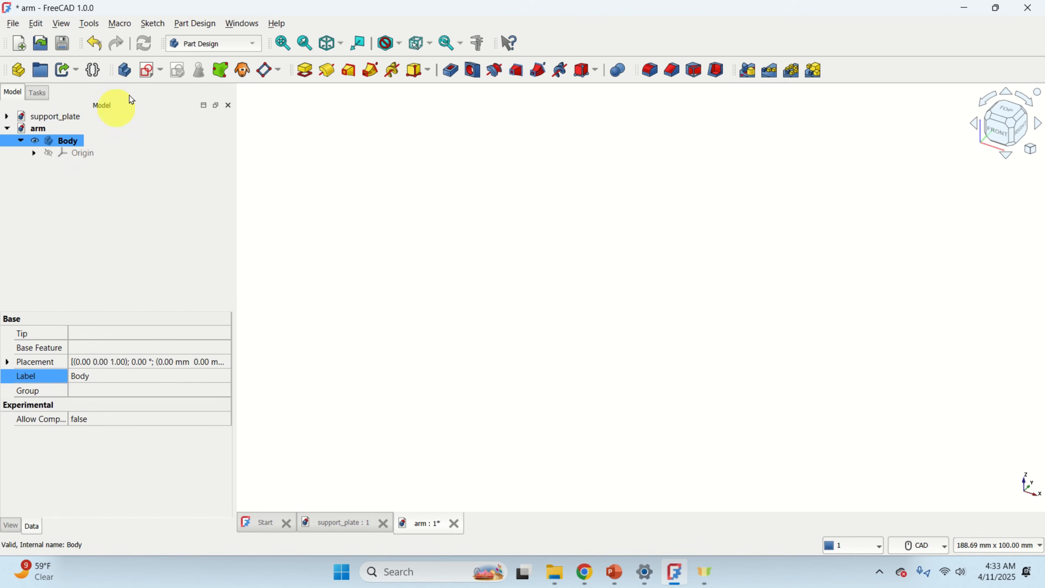
left_click(149, 74)
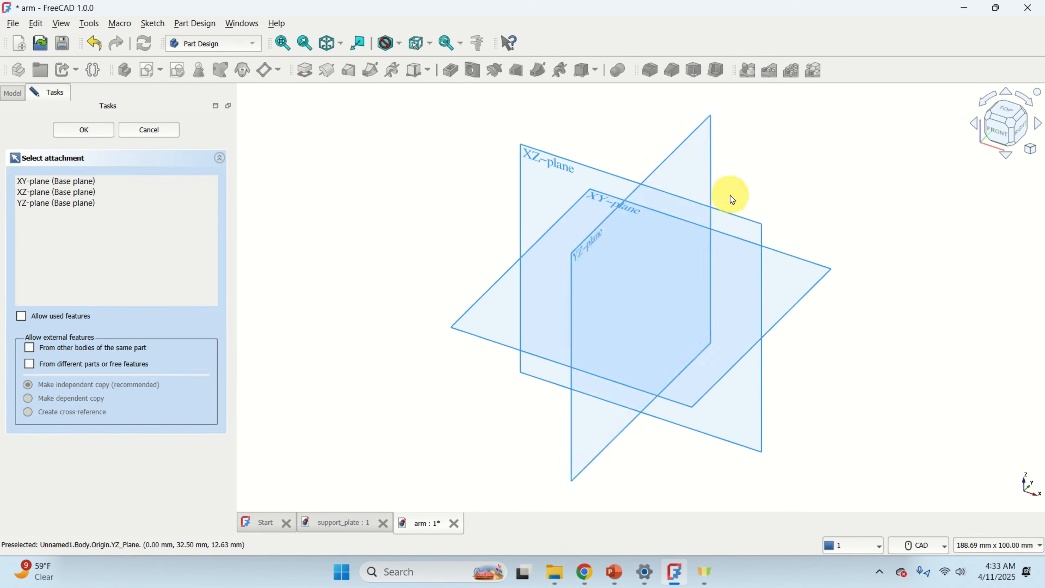
scroll(718, 195, "up", 2)
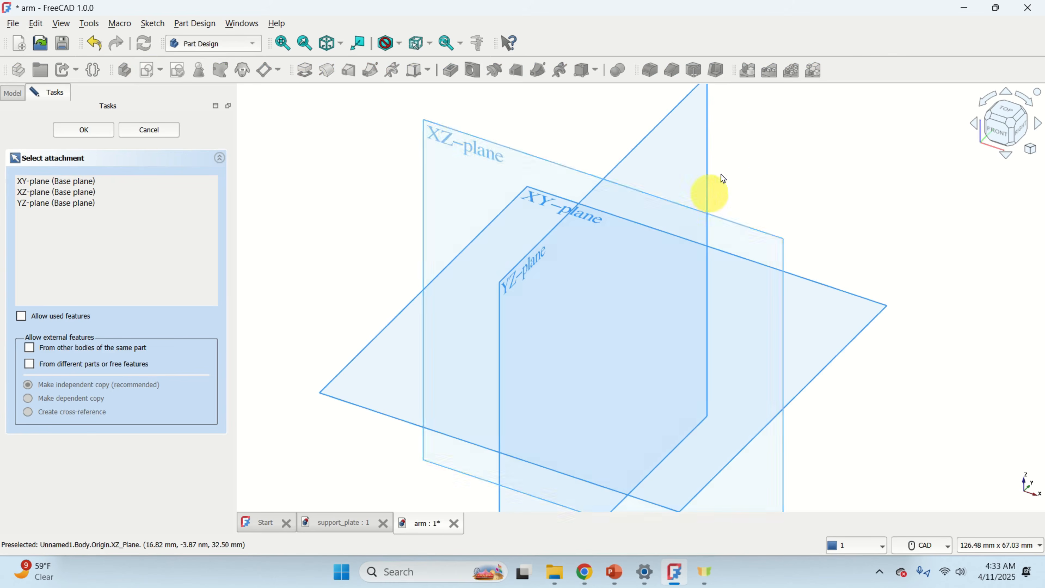
left_click(706, 162)
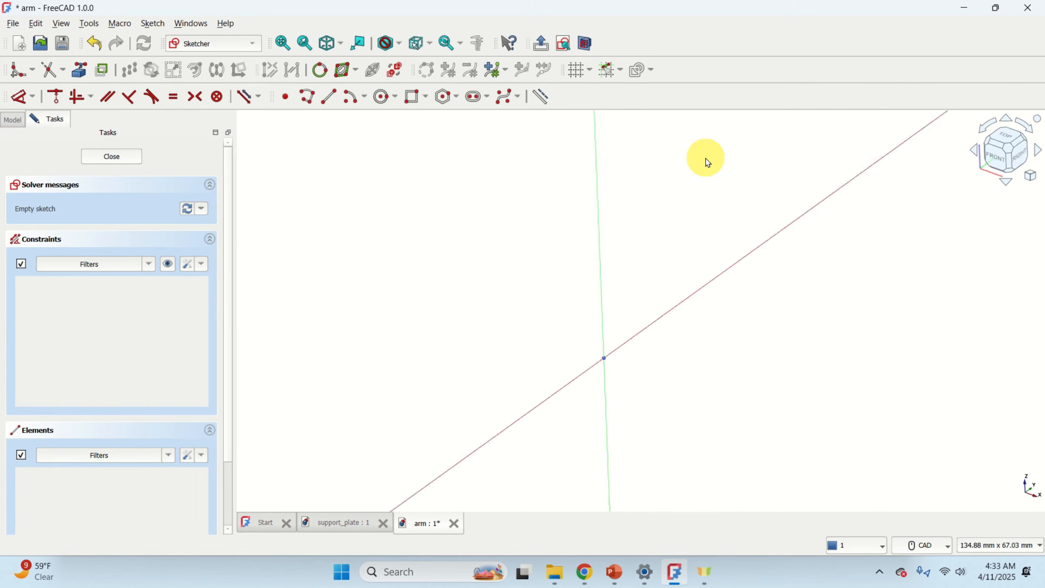
Turn on the sketch grid and check the snap settings.
left_click(578, 69)
left_click(623, 72)
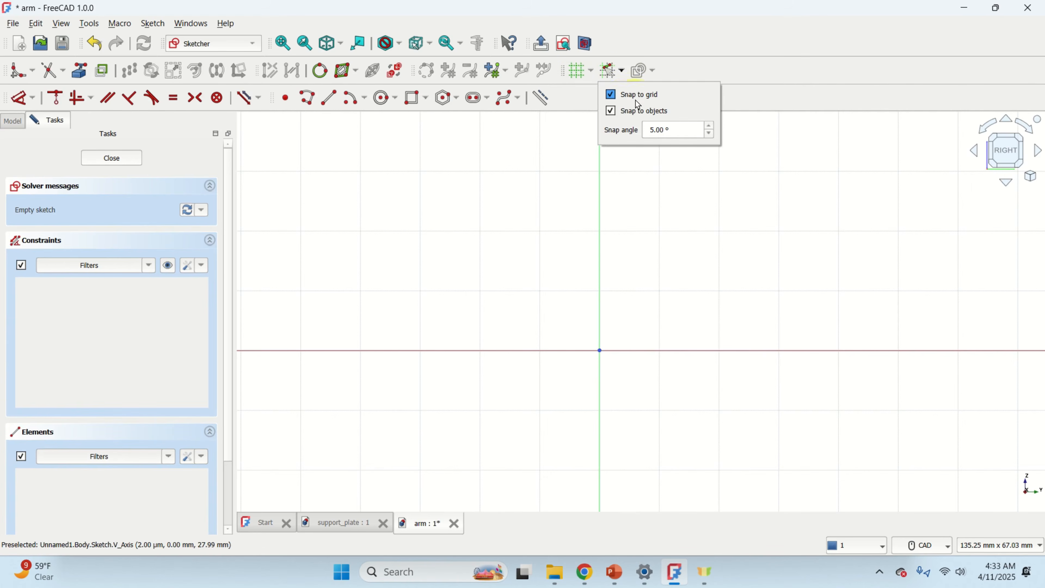
left_click(716, 71)
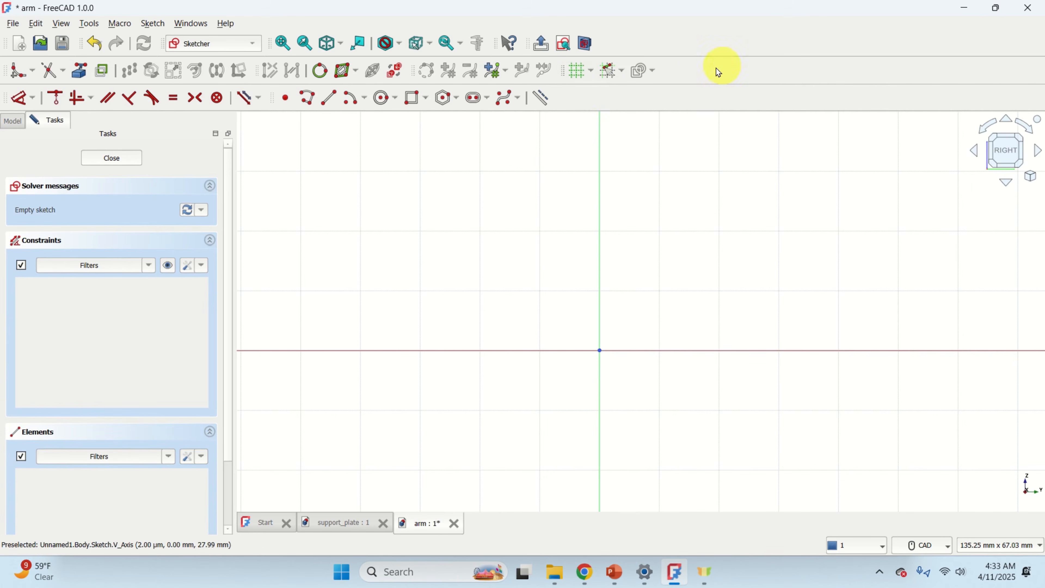
Draw a circle centred on the origin with a radius of about 18 mm.
left_click(384, 102)
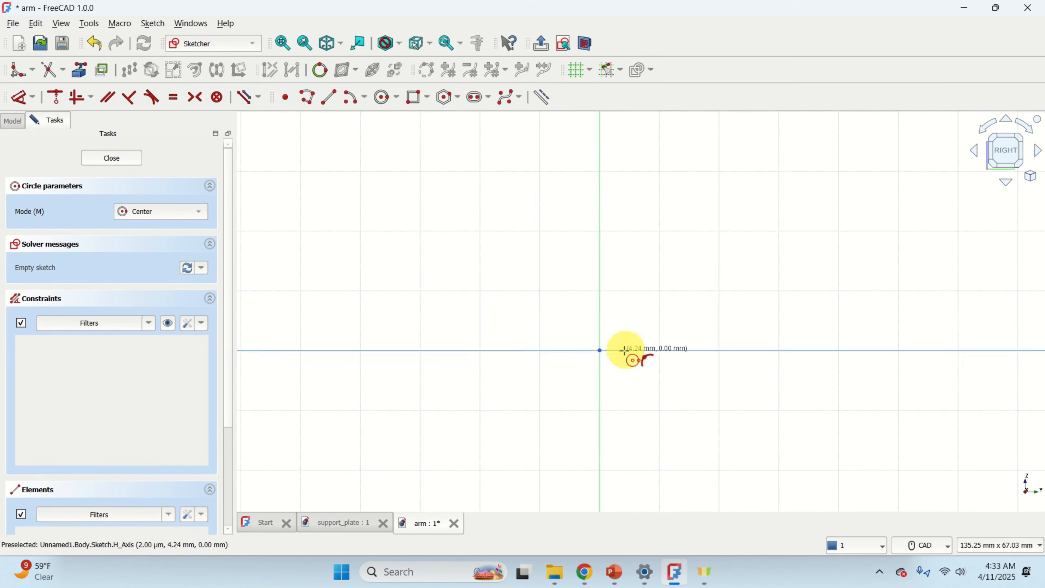
left_click(598, 351)
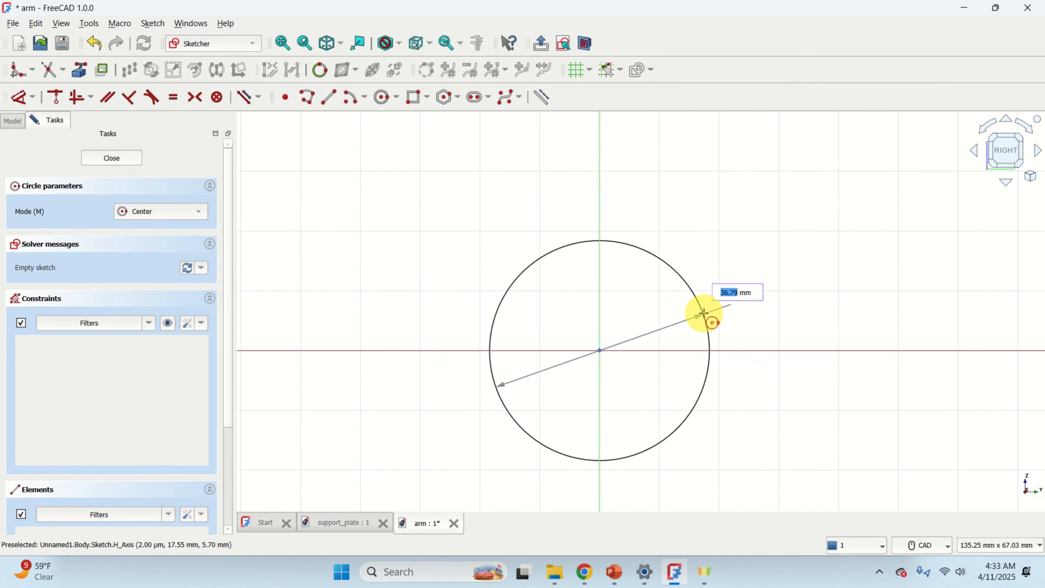
left_click(703, 313)
right_click(711, 282)
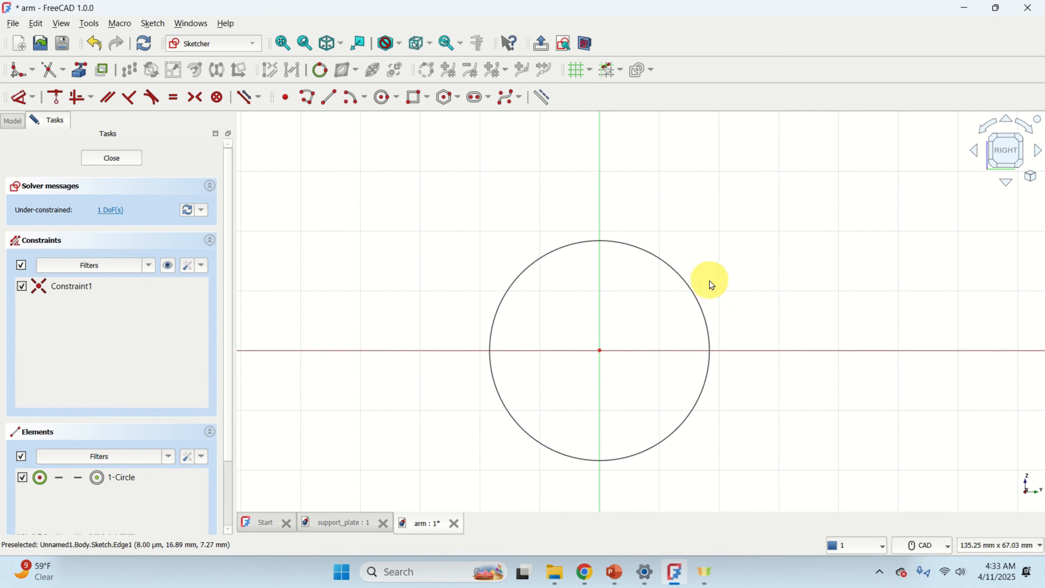
Constrain the circle's radius to 15 mm.
left_click(683, 283)
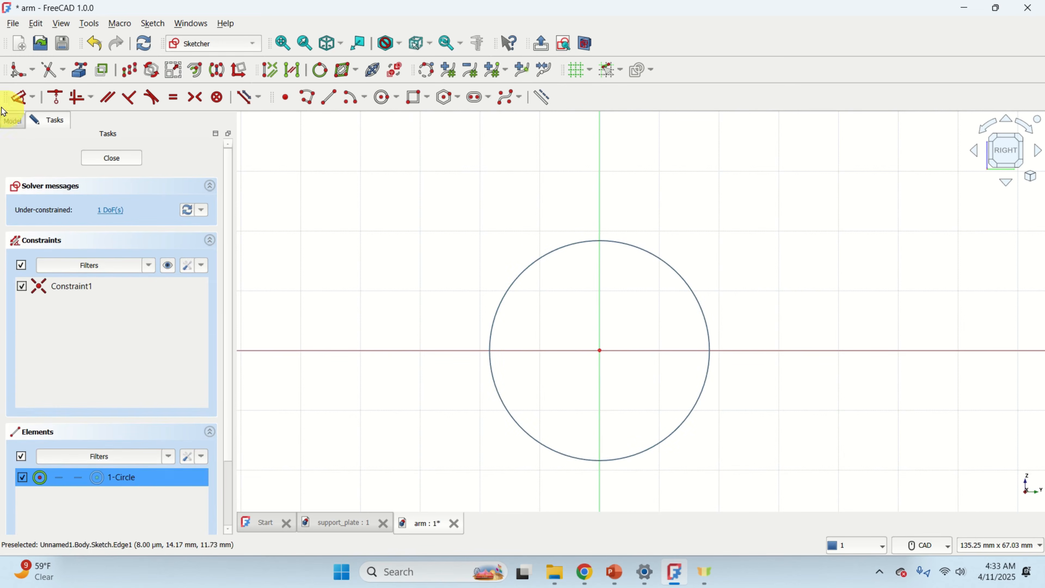
left_click(33, 100)
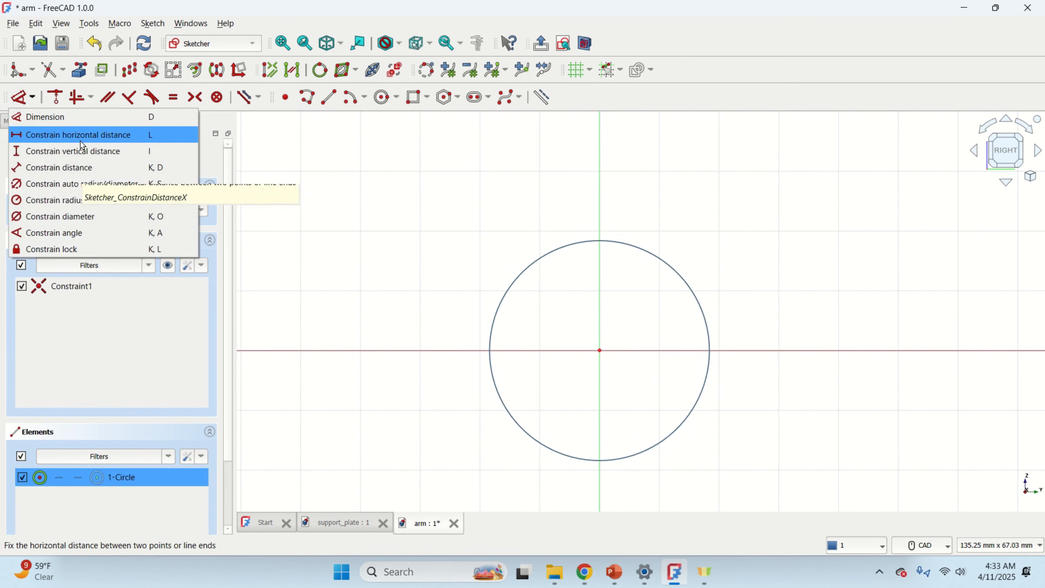
left_click(82, 203)
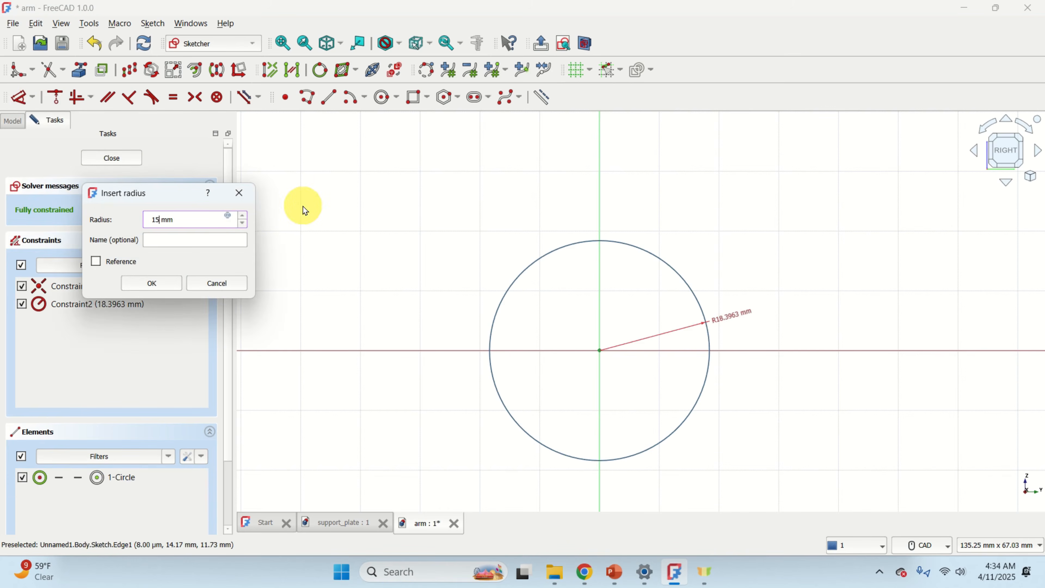
key("Return")
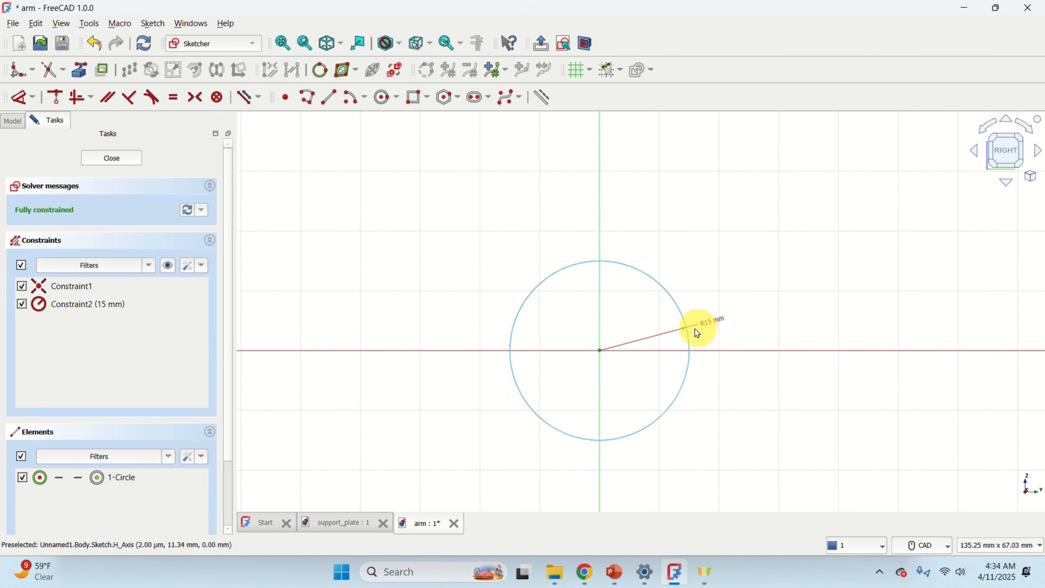
Close the sketch and pad the circle to a length of 90 mm.
left_click(123, 164)
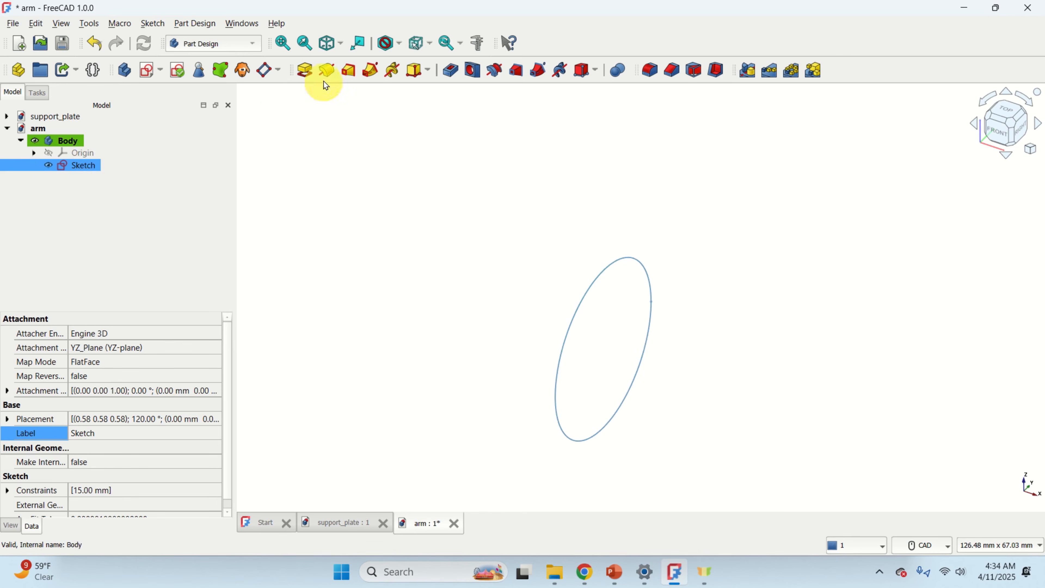
left_click(305, 70)
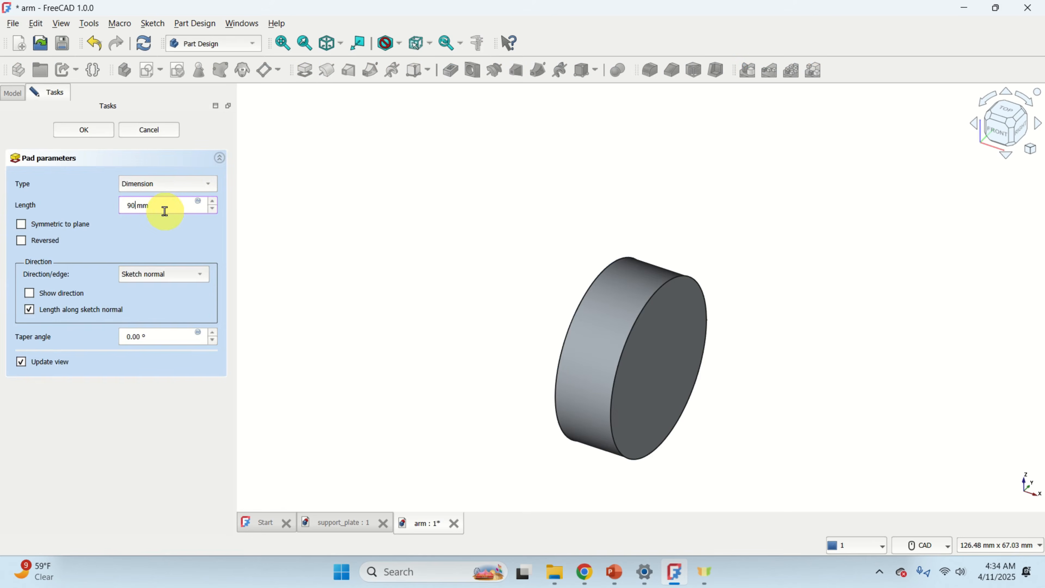
key("Return")
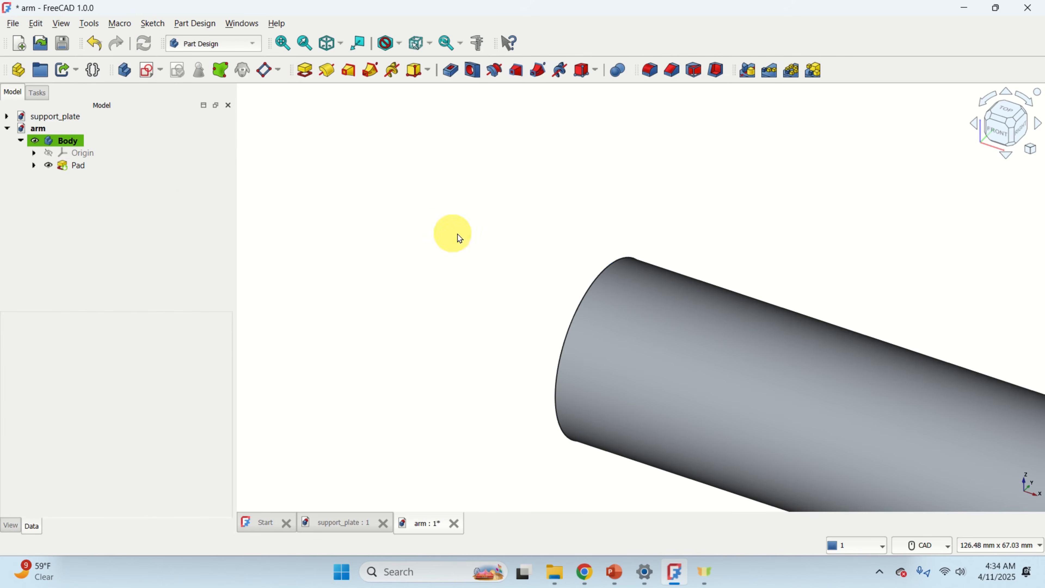
Create a second sketch on the body's YZ-plane and close it empty.
scroll(461, 243, "down", 3)
scroll(576, 253, "up", 1)
scroll(683, 268, "up", 2)
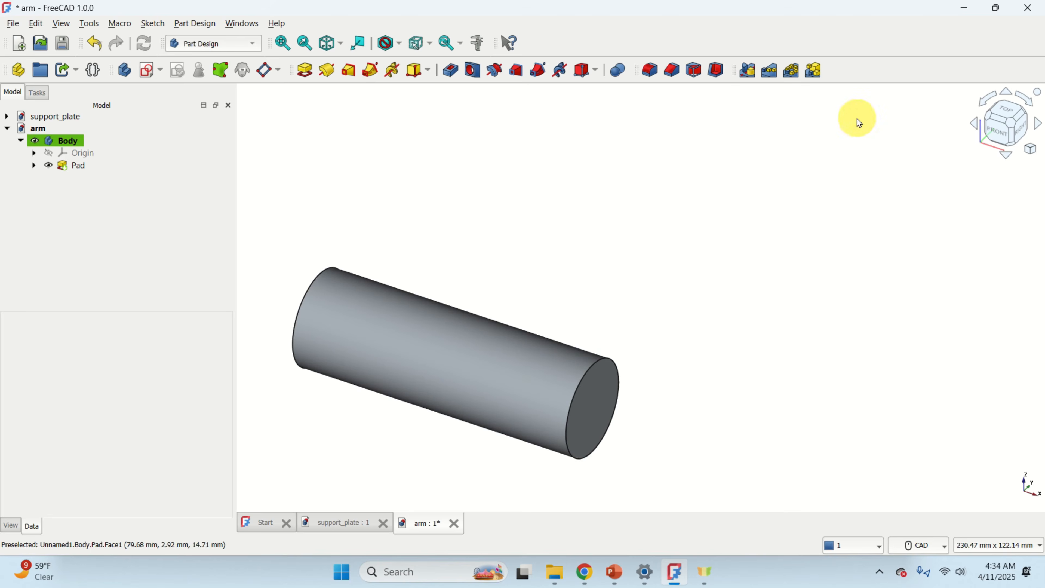
left_click(78, 140)
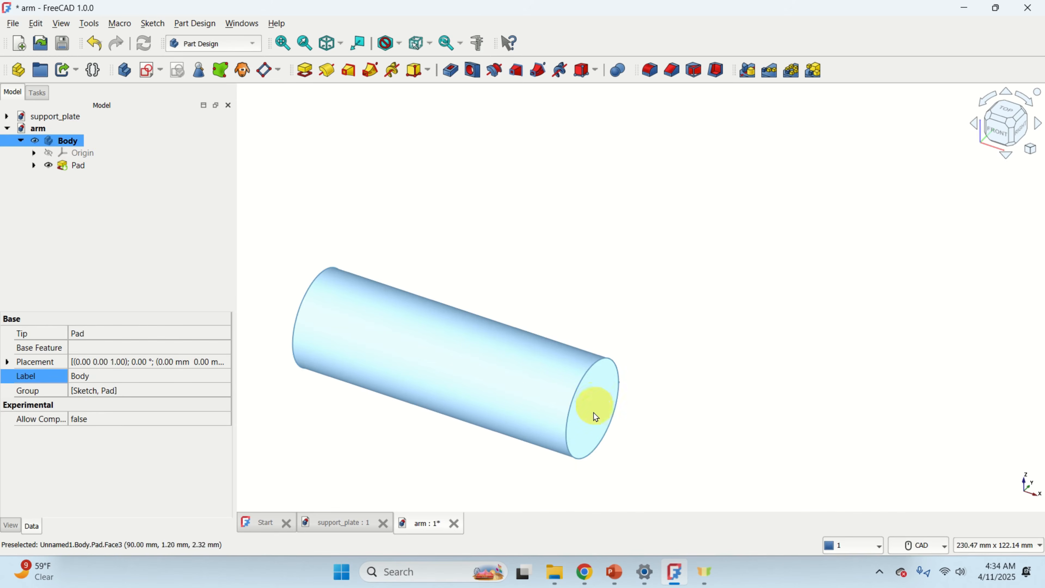
left_click(149, 74)
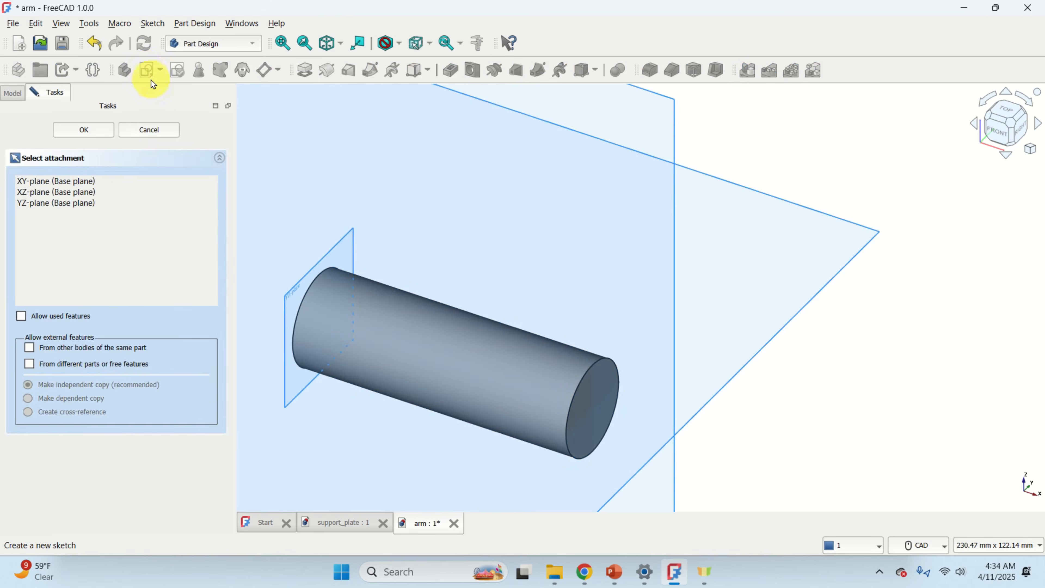
scroll(342, 256, "up", 5)
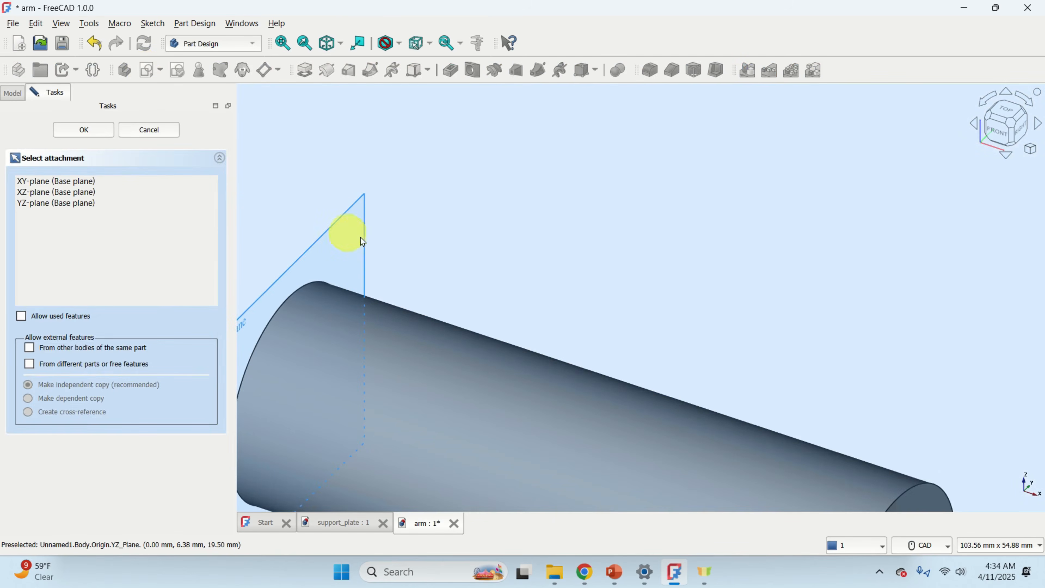
middle_click_drag(362, 240, 514, 226)
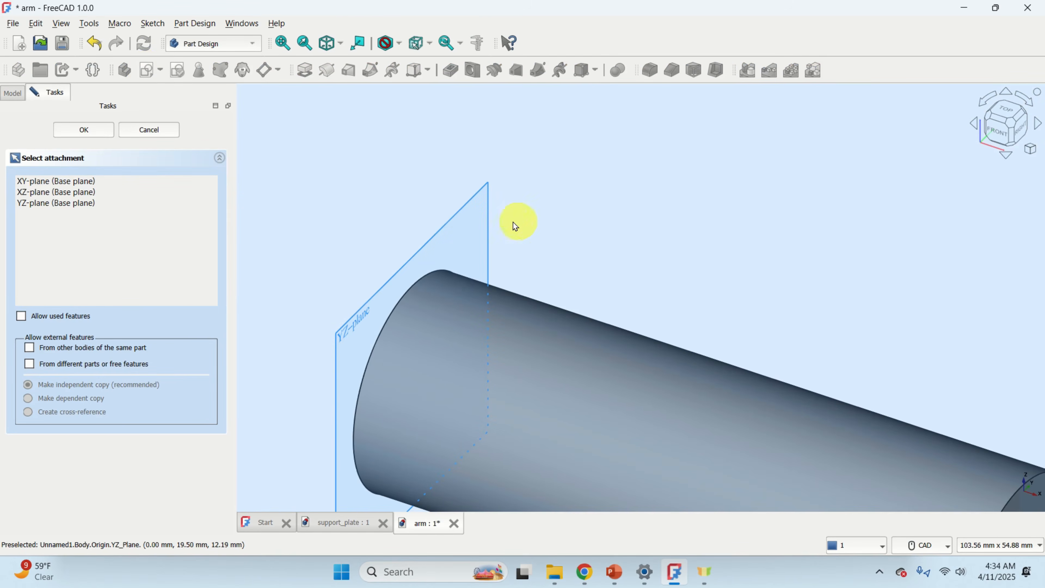
left_click(487, 227)
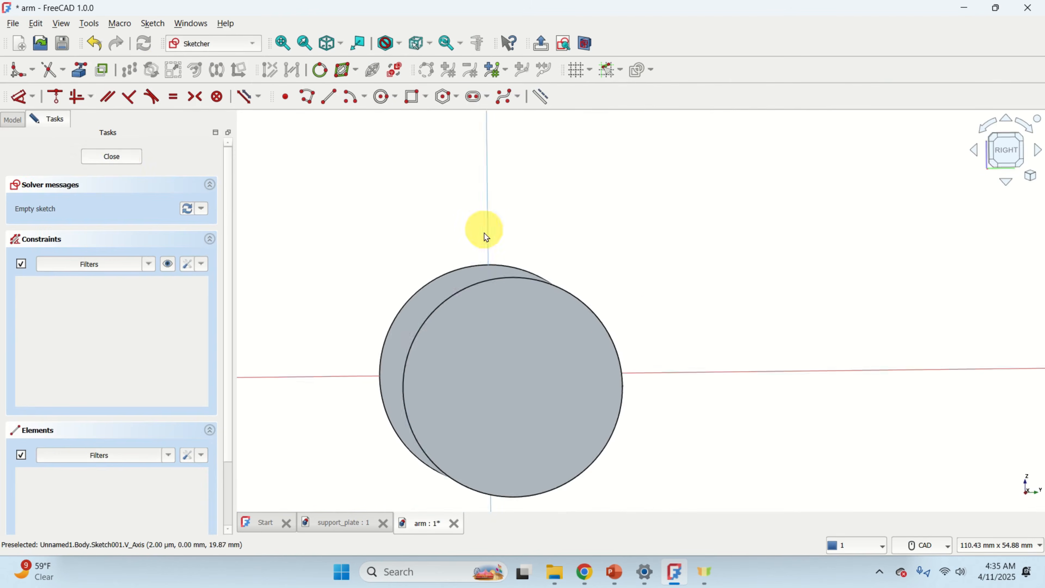
left_click(122, 158)
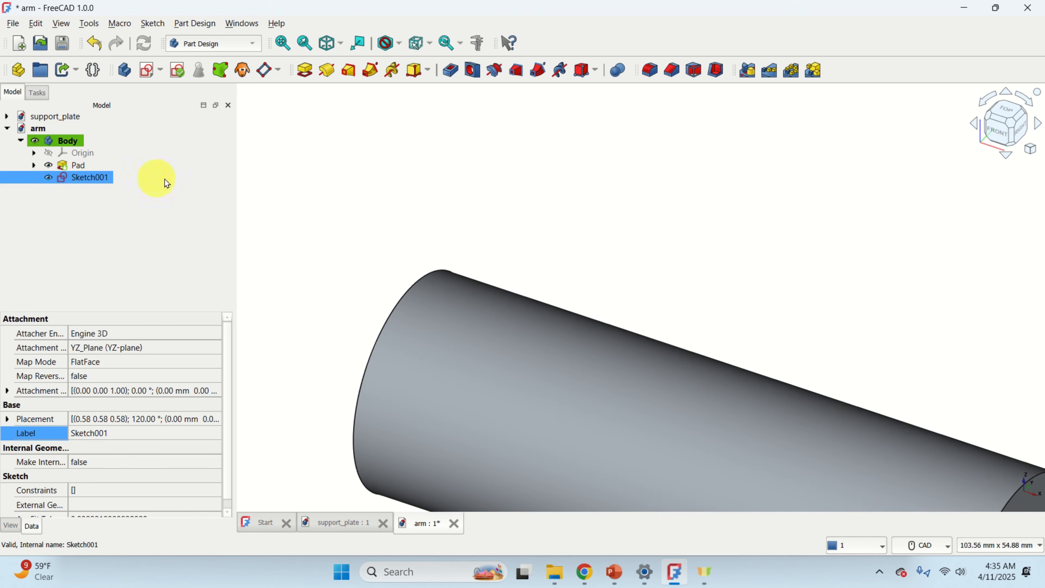
Attach Sketch001 to the flat end face of the padded cylinder using the plane face mode.
scroll(327, 200, "down", 5)
scroll(652, 311, "up", 2)
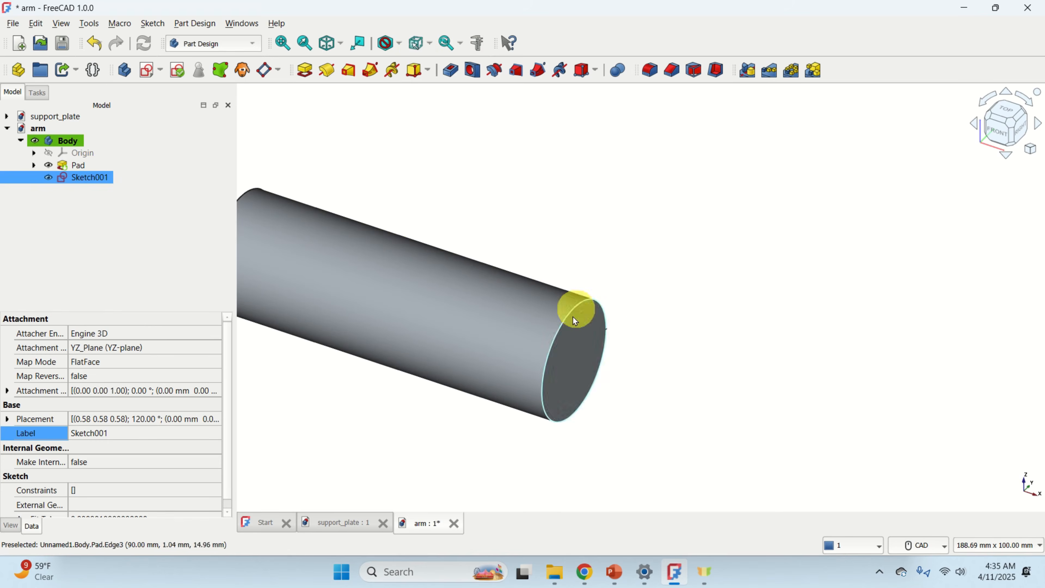
scroll(601, 373, "up", 2)
left_click(583, 343)
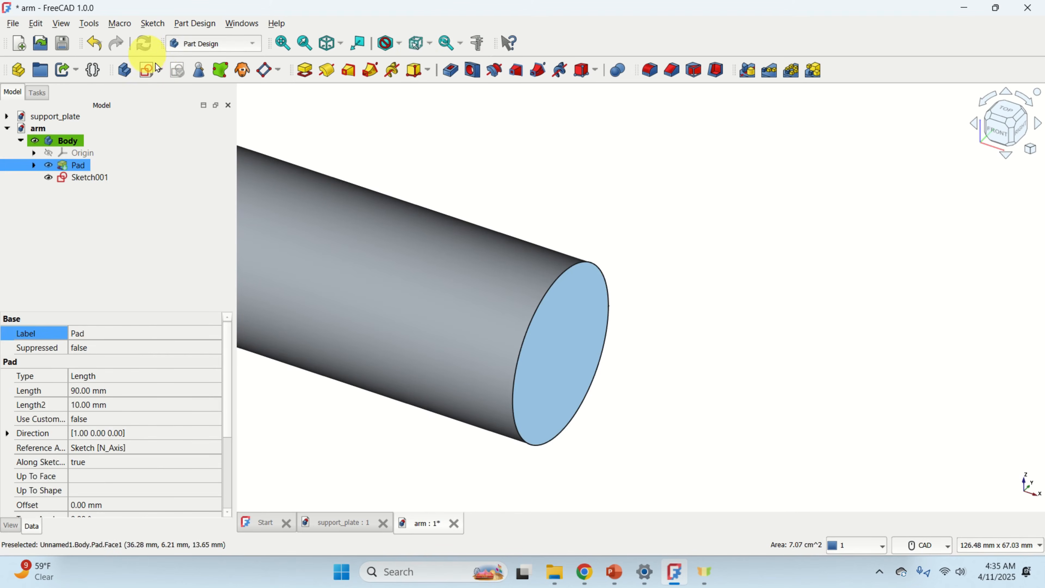
left_click(163, 76)
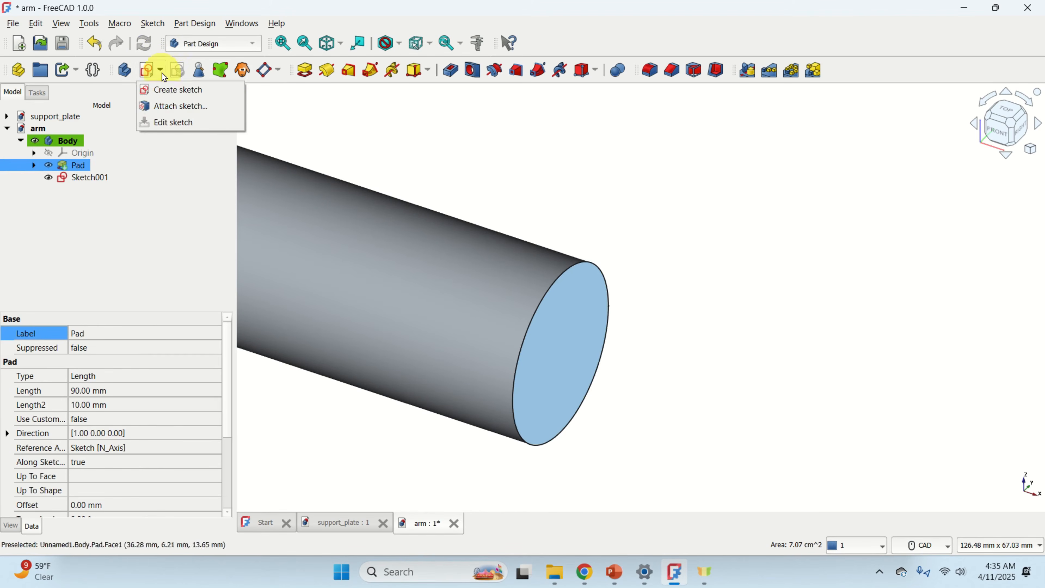
left_click(182, 111)
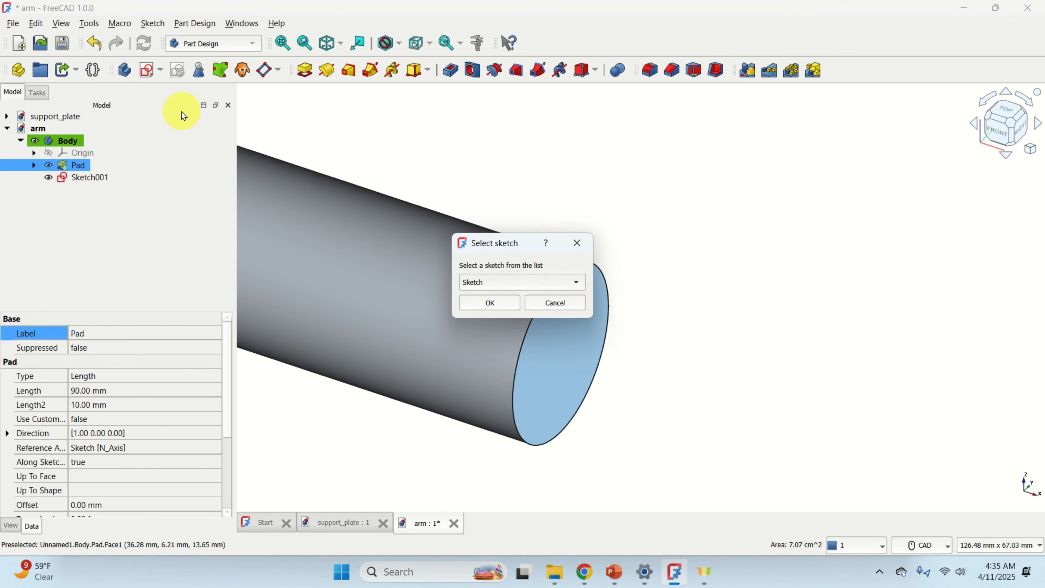
left_click(576, 283)
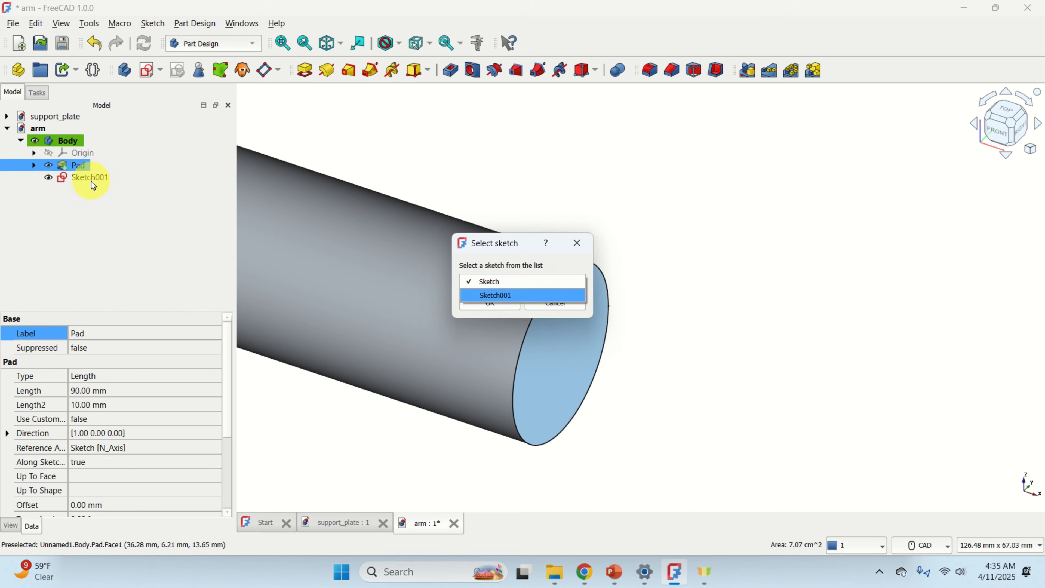
left_click(521, 298)
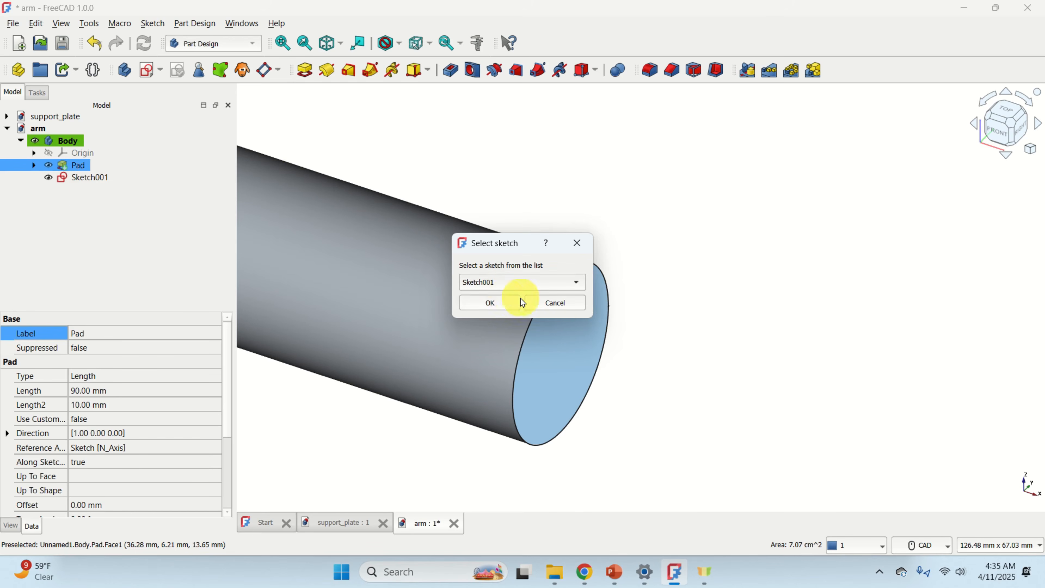
left_click(494, 304)
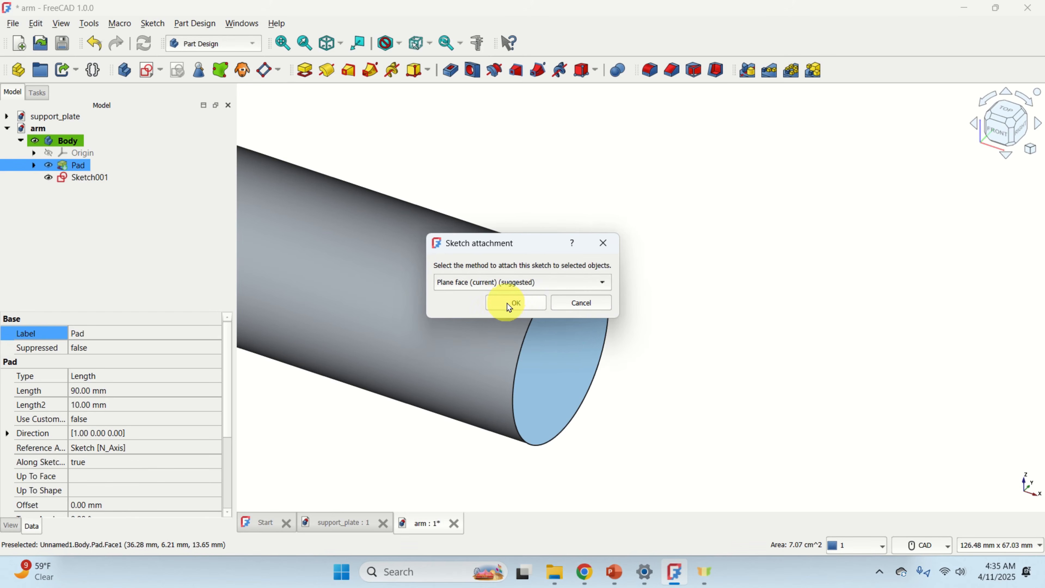
left_click(520, 302)
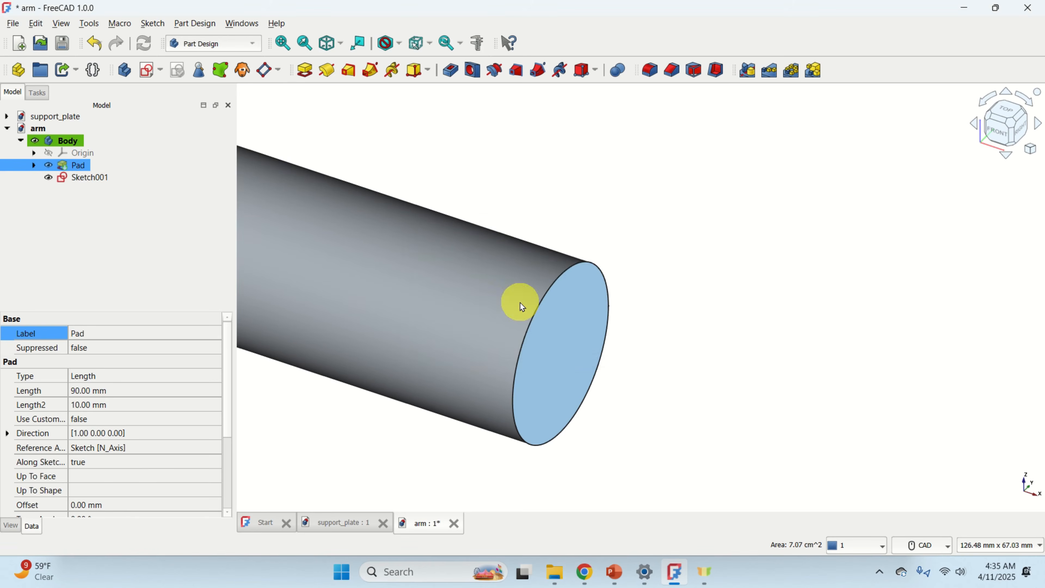
Open Sketch001 for editing and turn on the sketch grid.
left_click(87, 178)
double_click(83, 179)
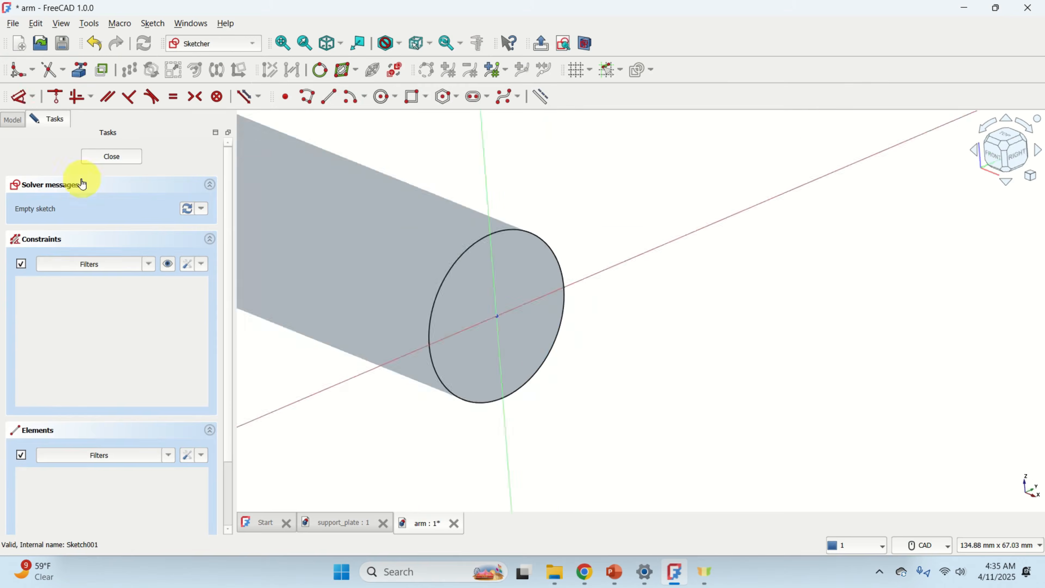
scroll(424, 224, "down", 2)
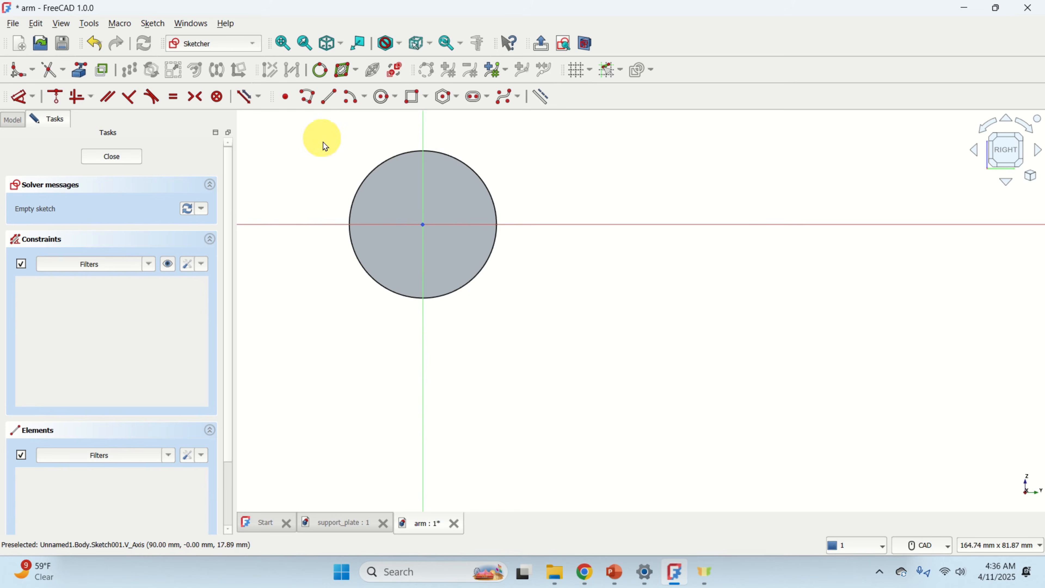
mouse_move(334, 187)
middle_mouse_down()
mouse_move(334, 253)
mouse_move(360, 290)
middle_mouse_up()
left_click(584, 78)
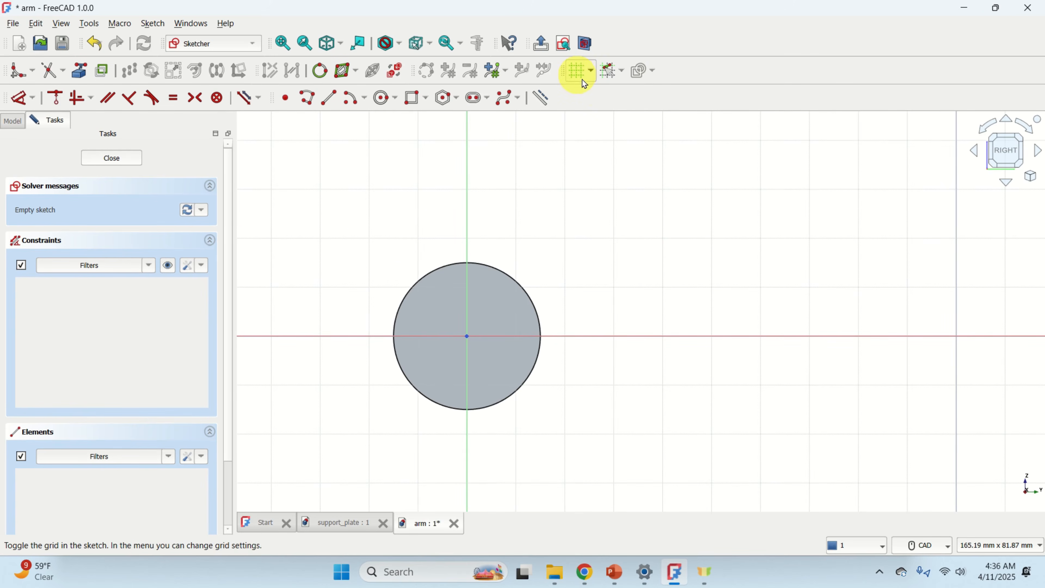
left_click(623, 75)
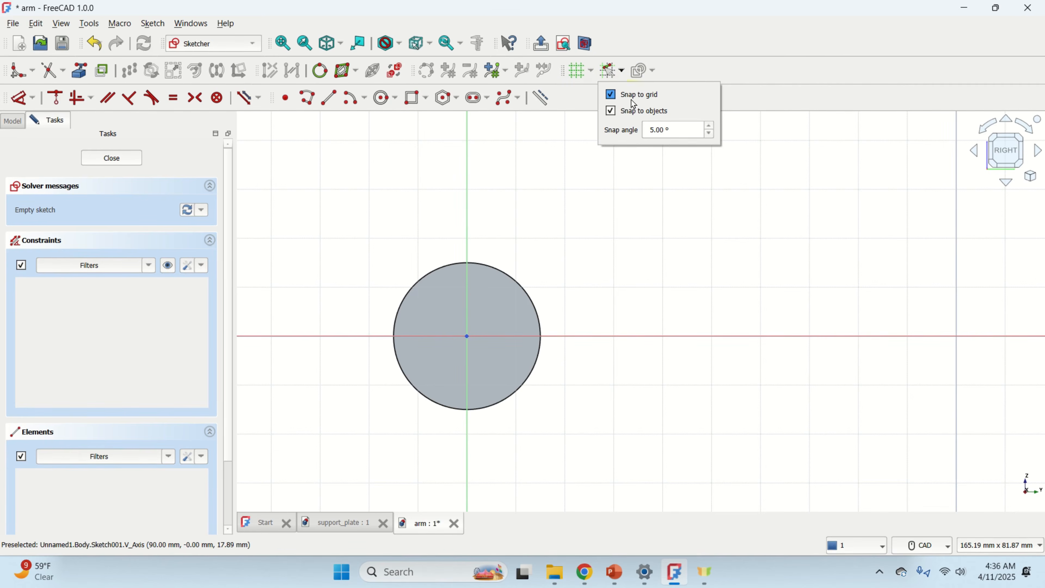
left_click(719, 74)
Draw a rectangle about 380 mm wide and 77 mm tall around the cylinder's circular end.
scroll(522, 284, "down", 1)
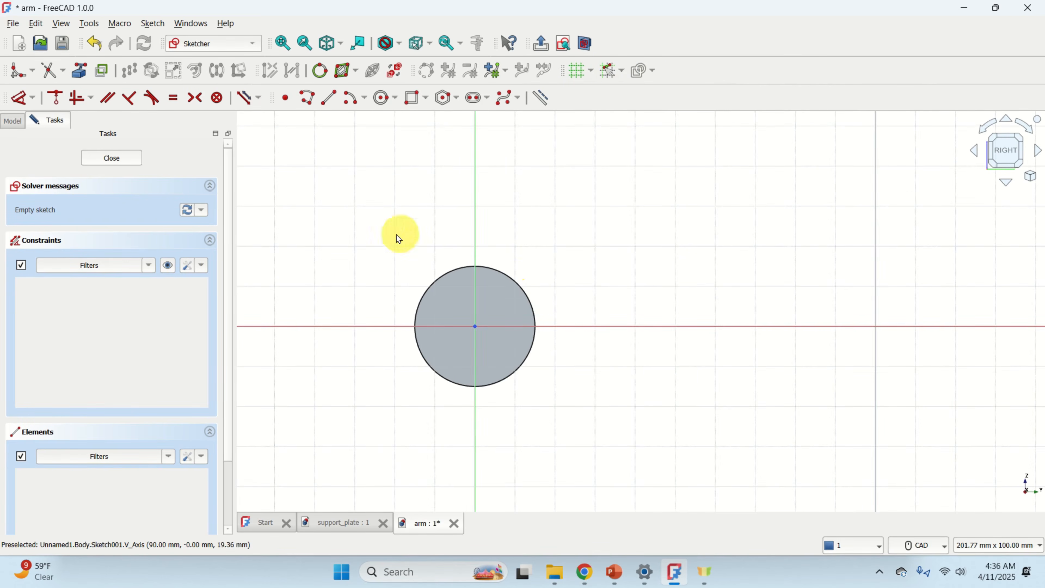
scroll(397, 236, "down", 2)
scroll(378, 239, "up", 1)
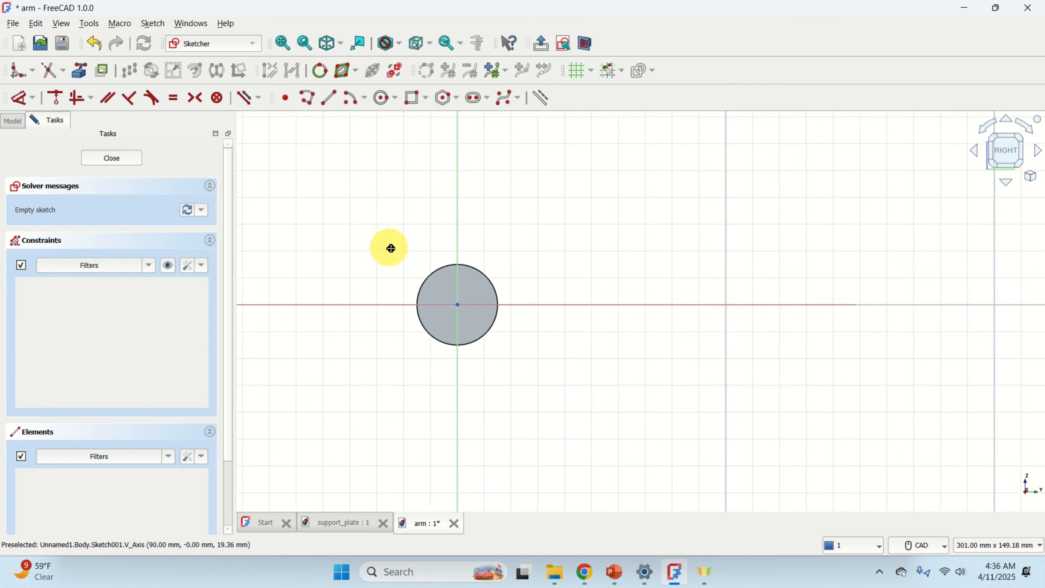
left_click(414, 100)
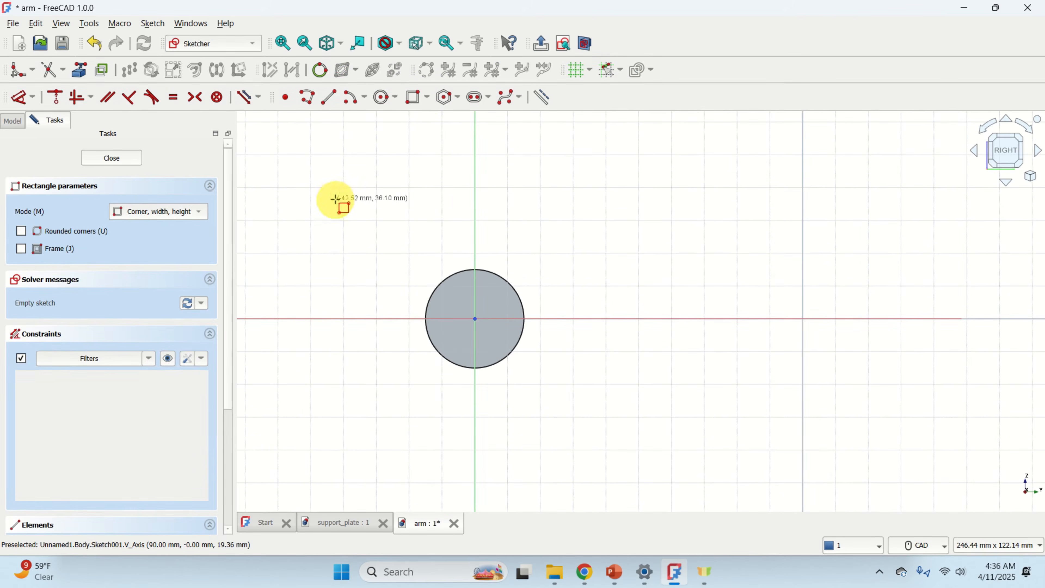
left_click(342, 190)
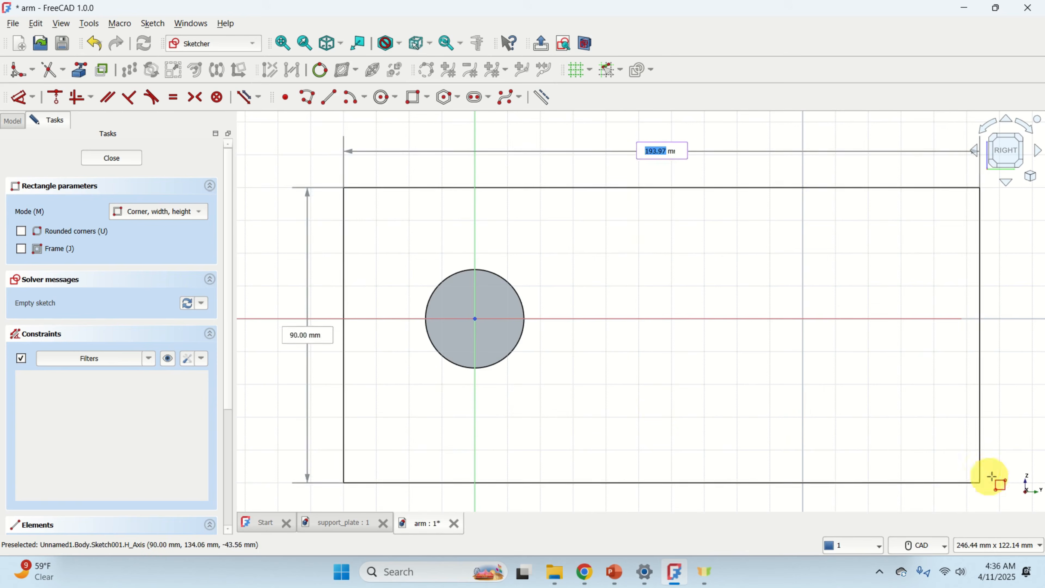
scroll(987, 453, "down", 6)
middle_click_drag(1011, 436, 589, 440)
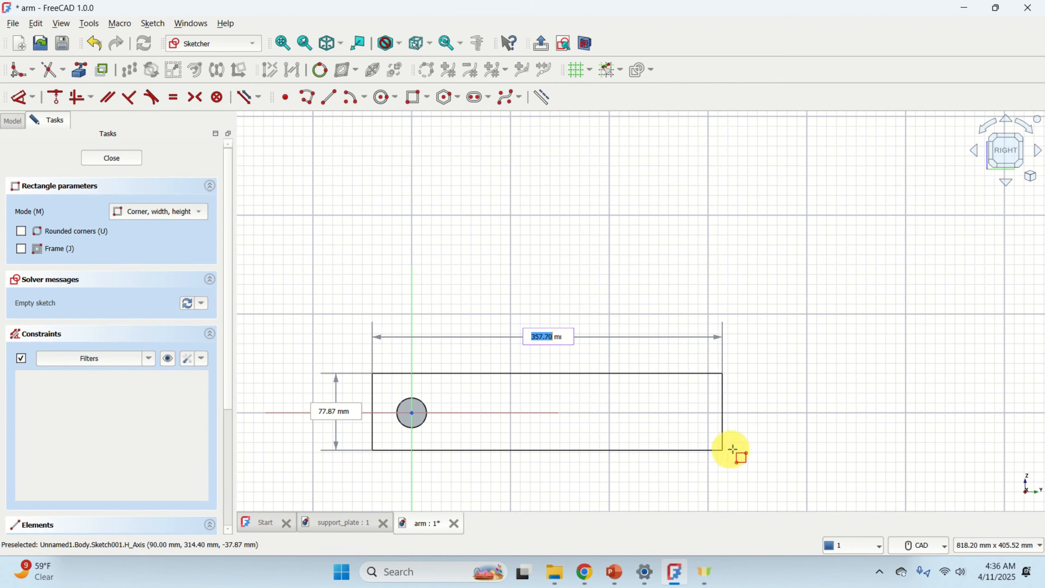
left_click(748, 448)
scroll(490, 427, "up", 5)
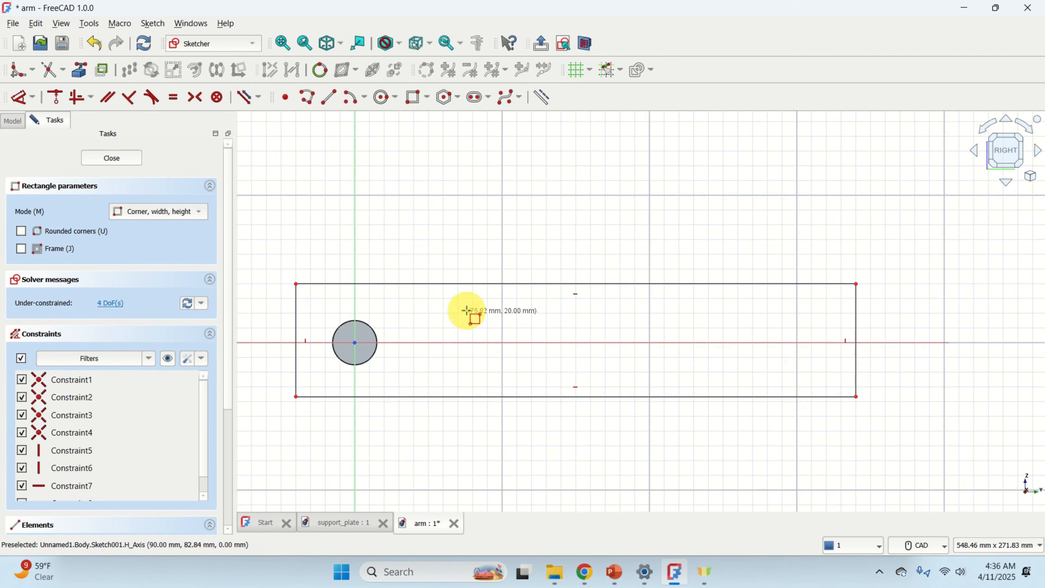
key("Escape")
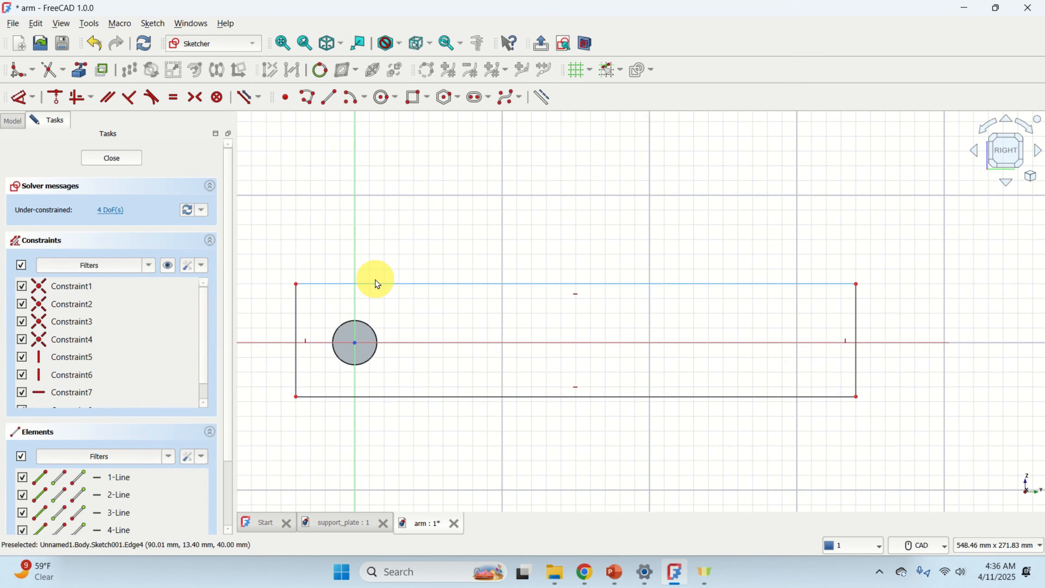
Constrain the rectangle's top edge to a horizontal length of 380 mm.
left_click(413, 285)
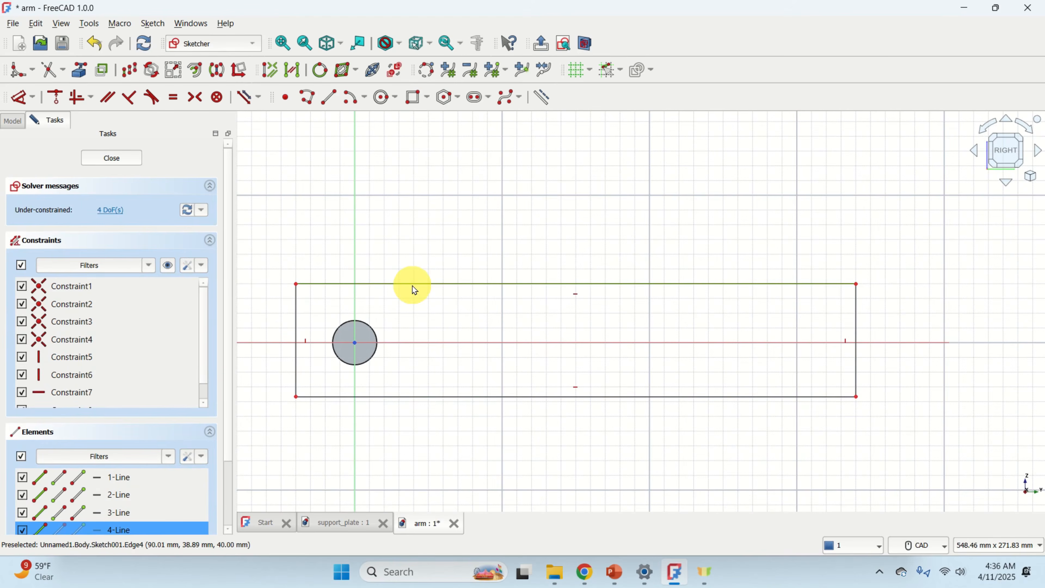
left_click(32, 97)
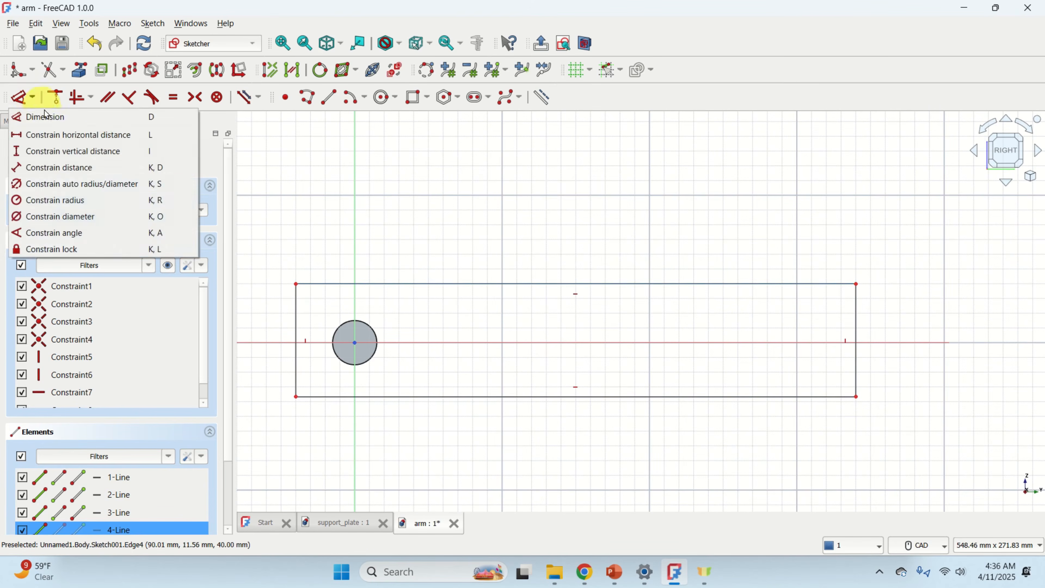
left_click(63, 137)
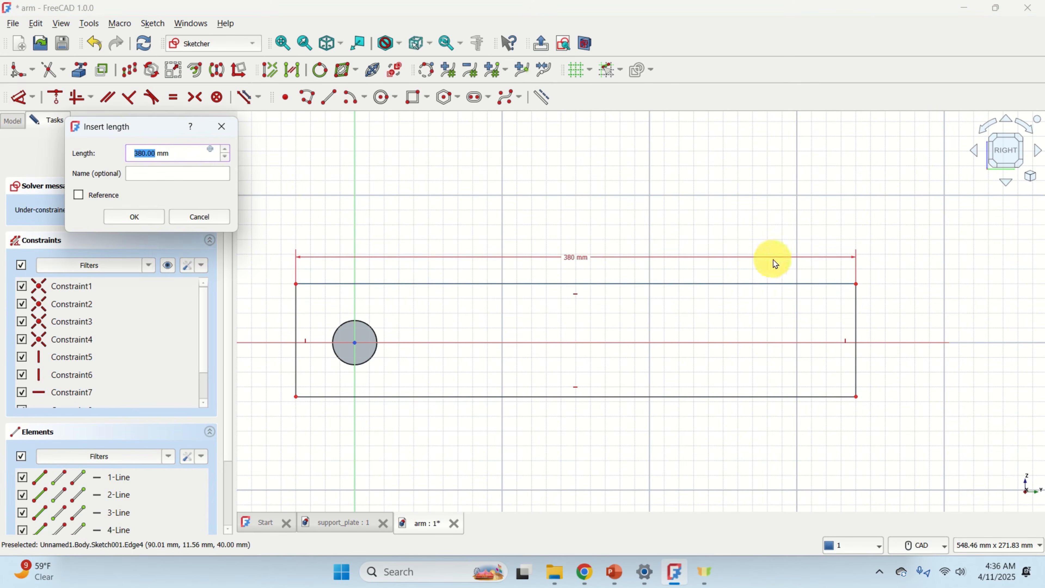
left_click(148, 223)
Try to constrain the rectangle's bottom edge to a horizontal length of 380 mm.
left_click(513, 397)
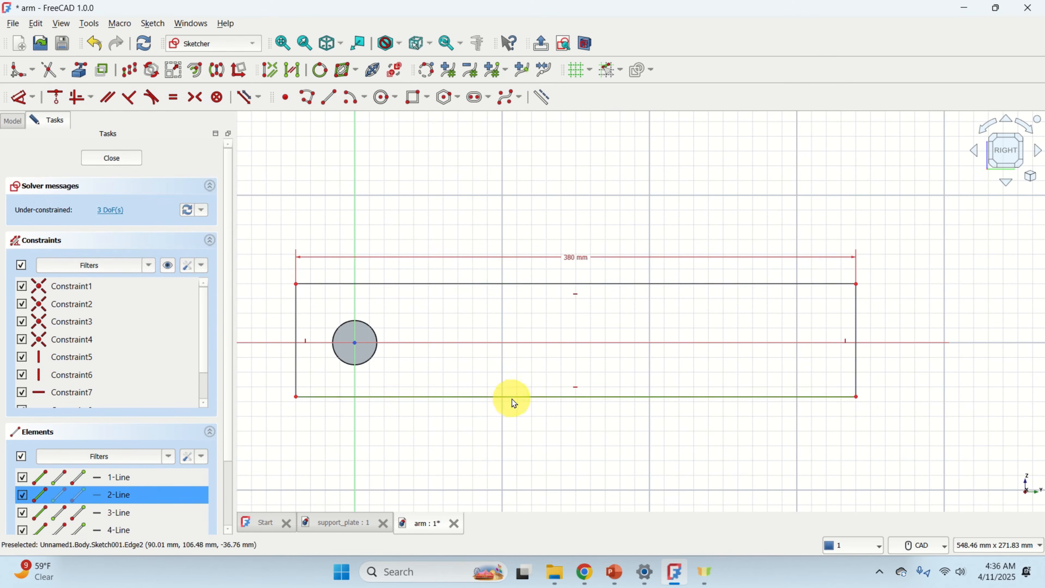
left_click(32, 98)
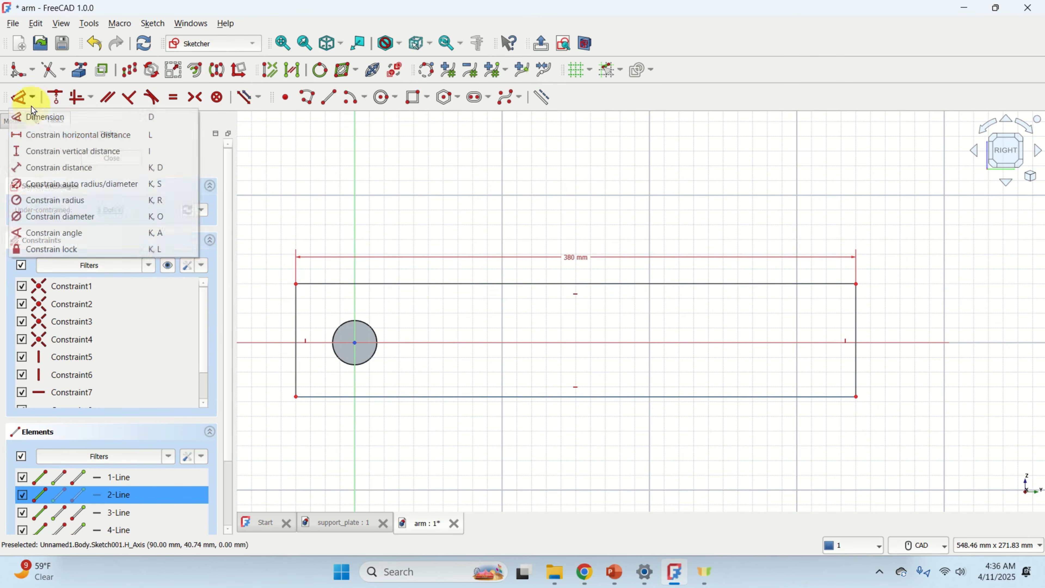
left_click(65, 145)
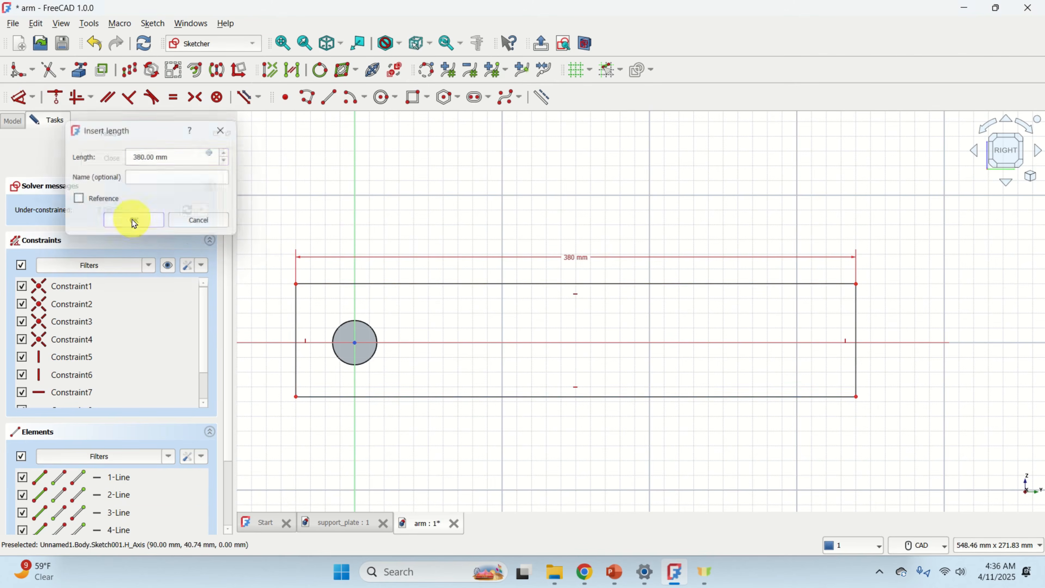
left_click(134, 221)
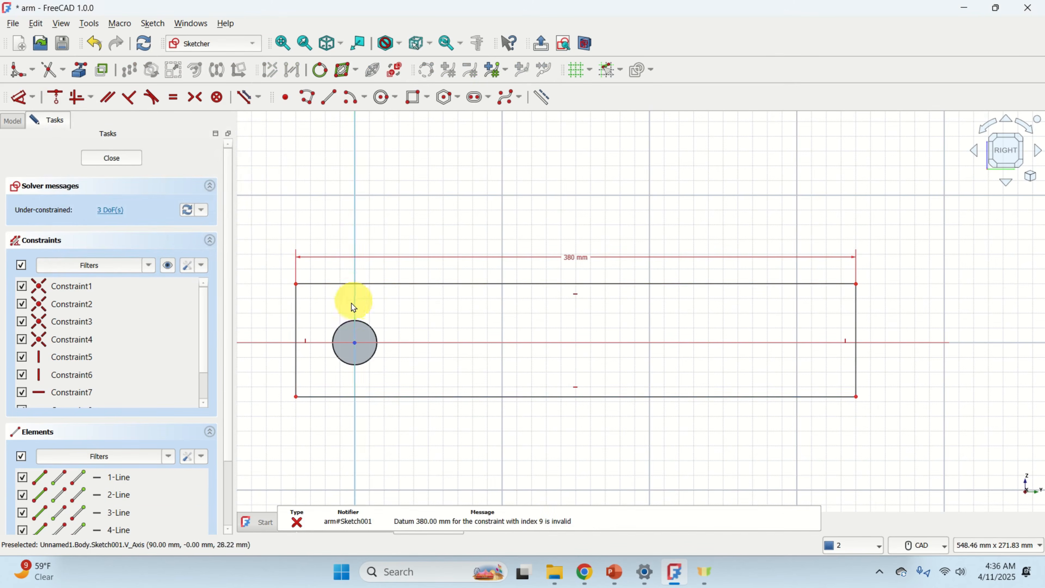
Constrain the rectangle's left edge to a vertical length of 80 mm.
left_click(297, 323)
left_click(33, 97)
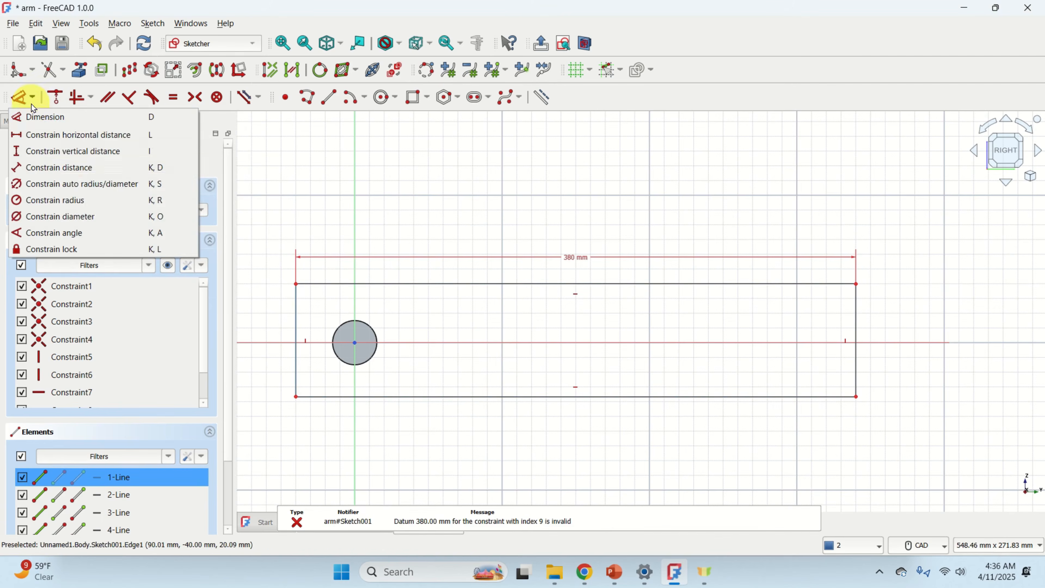
left_click(73, 152)
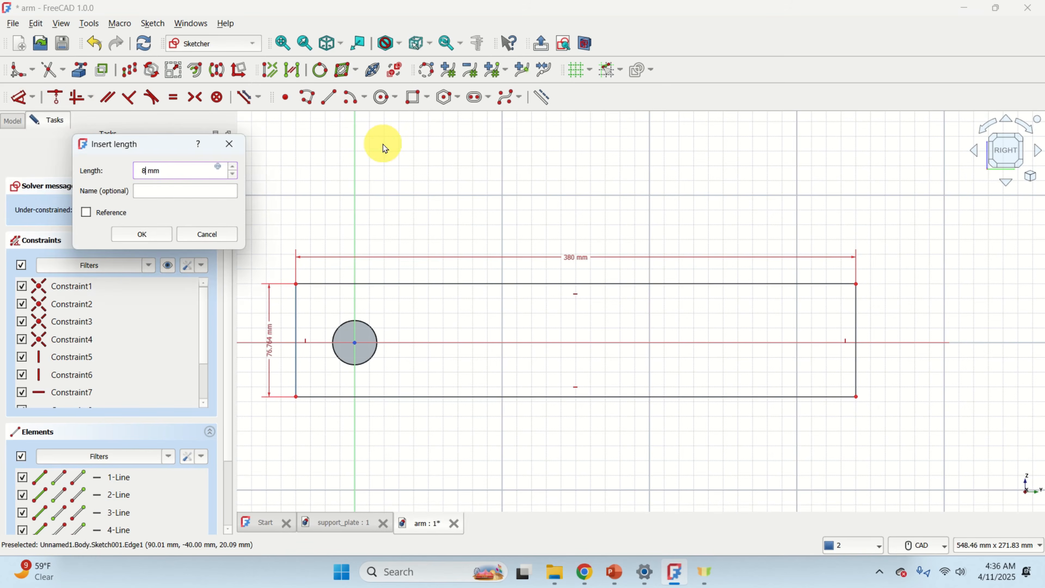
key("Return")
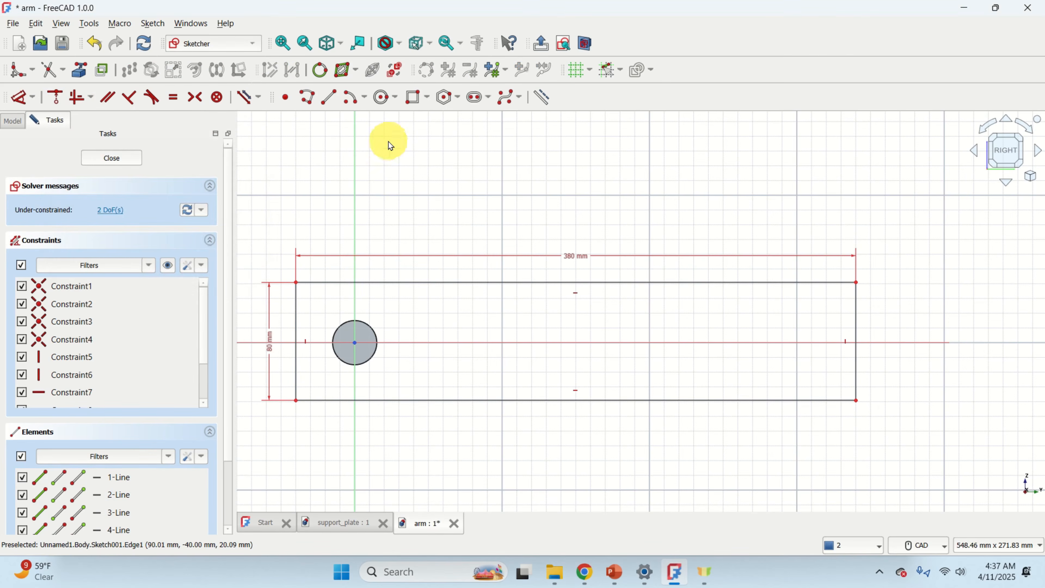
Constrain the horizontal distance from the rectangle's left edge to the circle's centre to 40 mm.
mouse_move(457, 267)
middle_mouse_down()
mouse_move(490, 240)
mouse_move(581, 238)
middle_mouse_up()
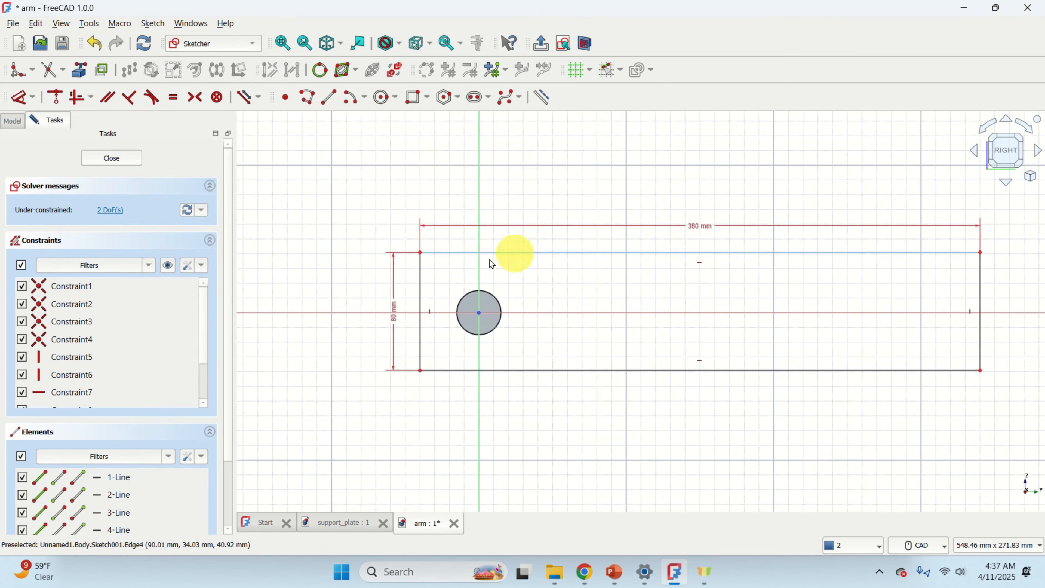
scroll(492, 264, "up", 2)
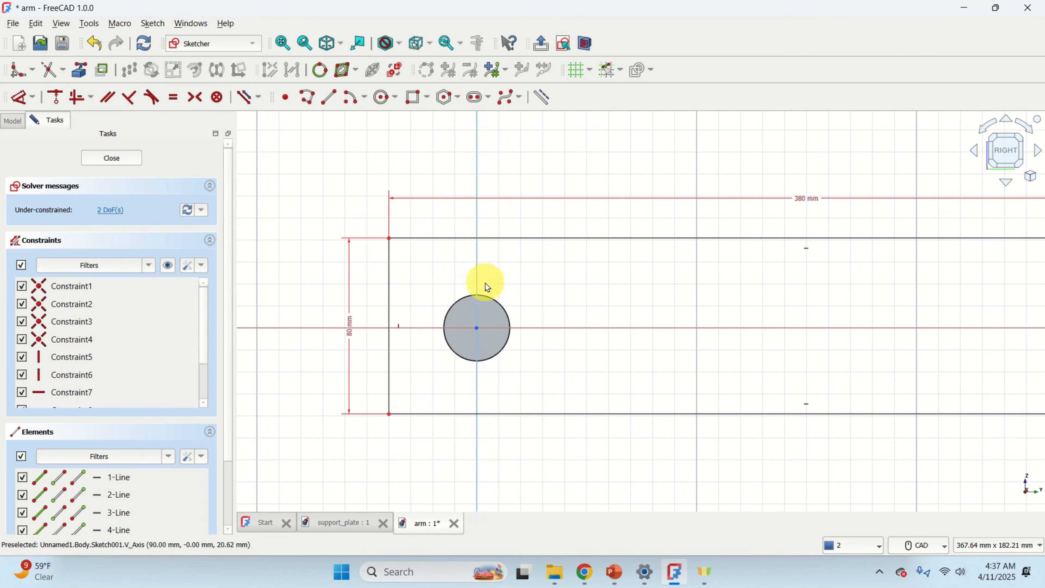
left_click(389, 240)
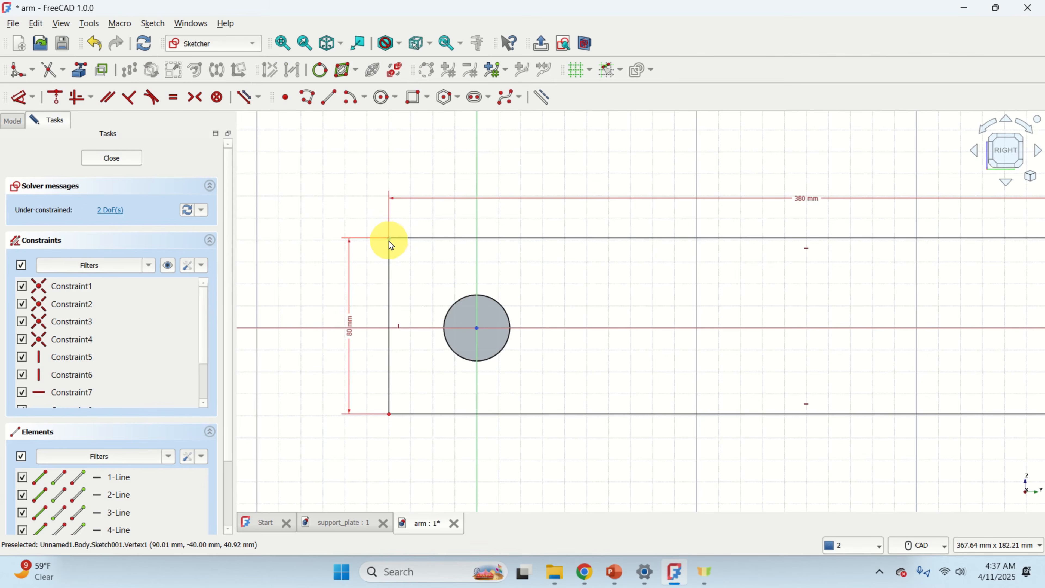
scroll(473, 325, "up", 4)
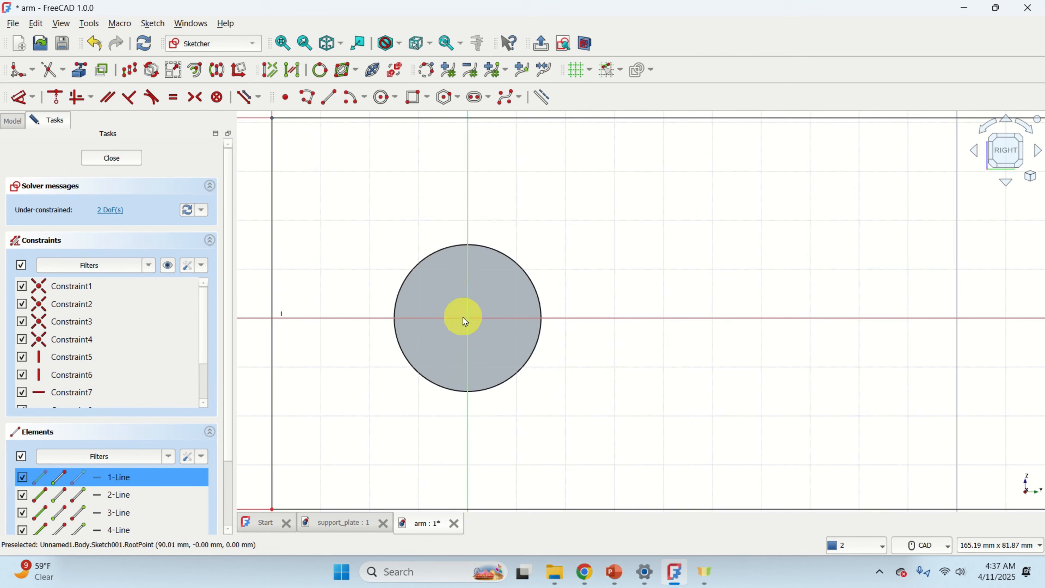
scroll(543, 297, "down", 3)
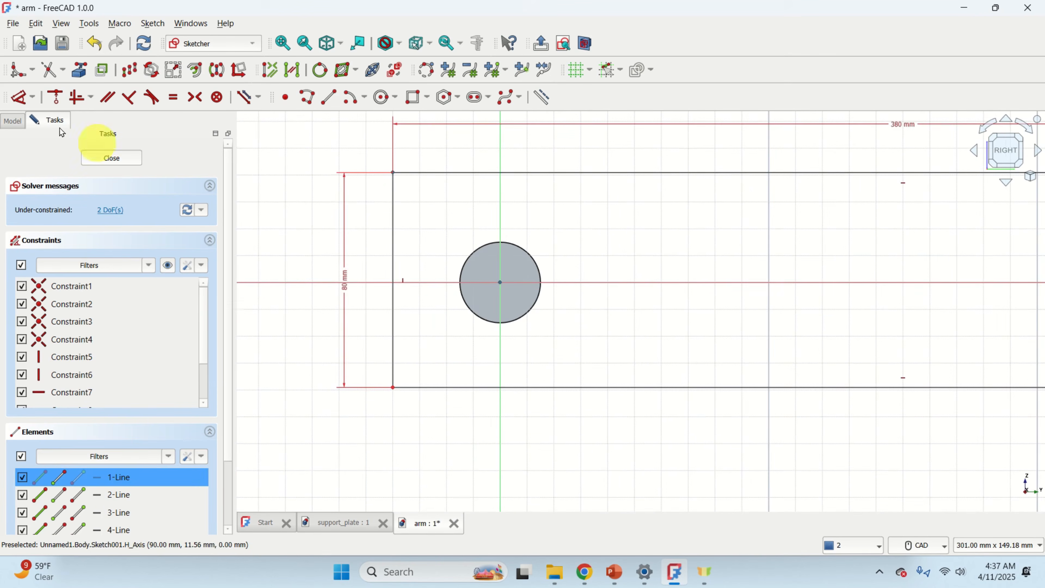
left_click(33, 97)
left_click(73, 140)
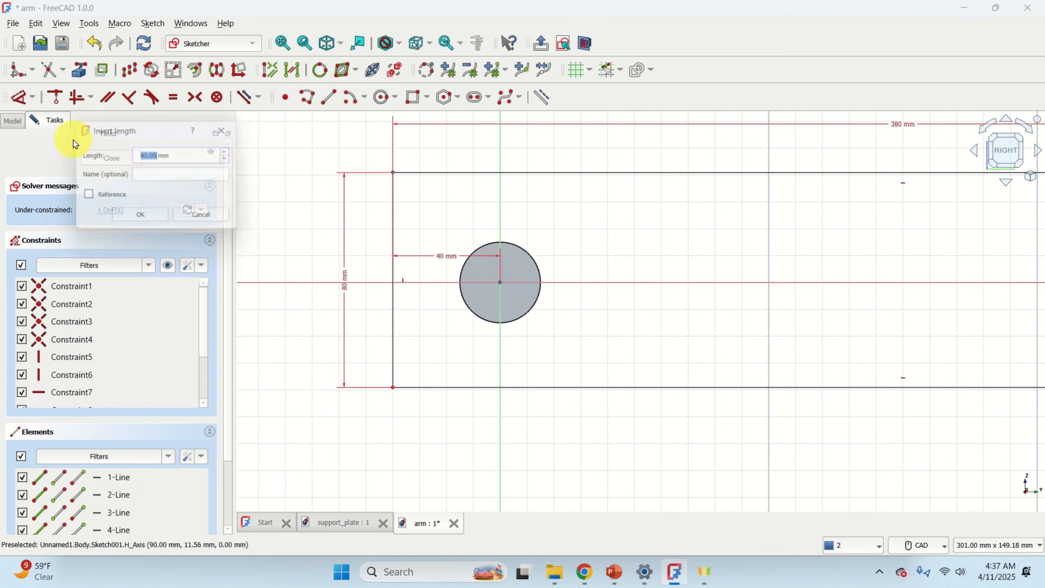
left_click(141, 215)
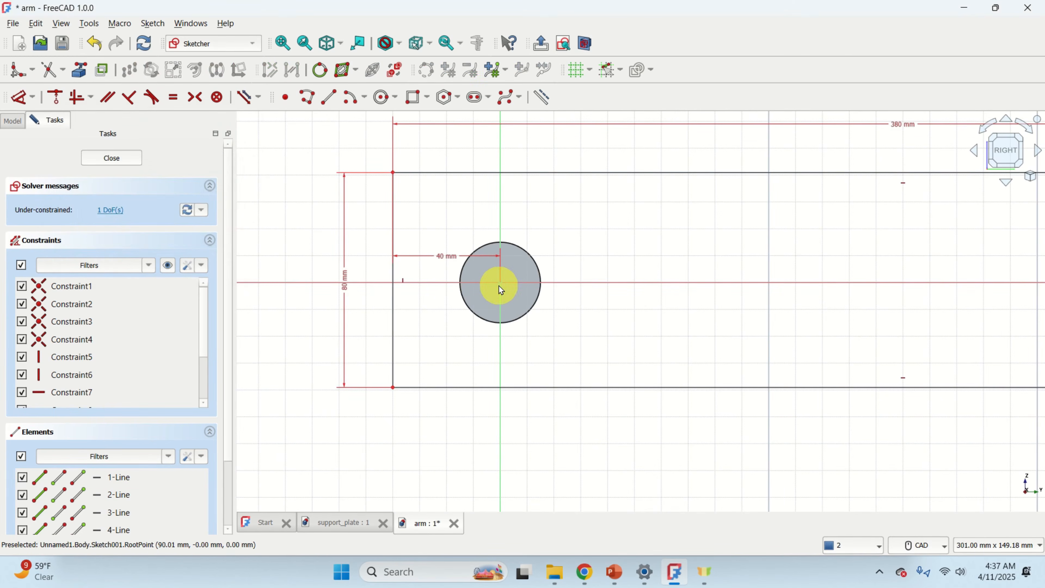
Constrain the vertical distance from the rectangle's top-left corner to the horizontal axis to 40 mm.
scroll(499, 286, "up", 1)
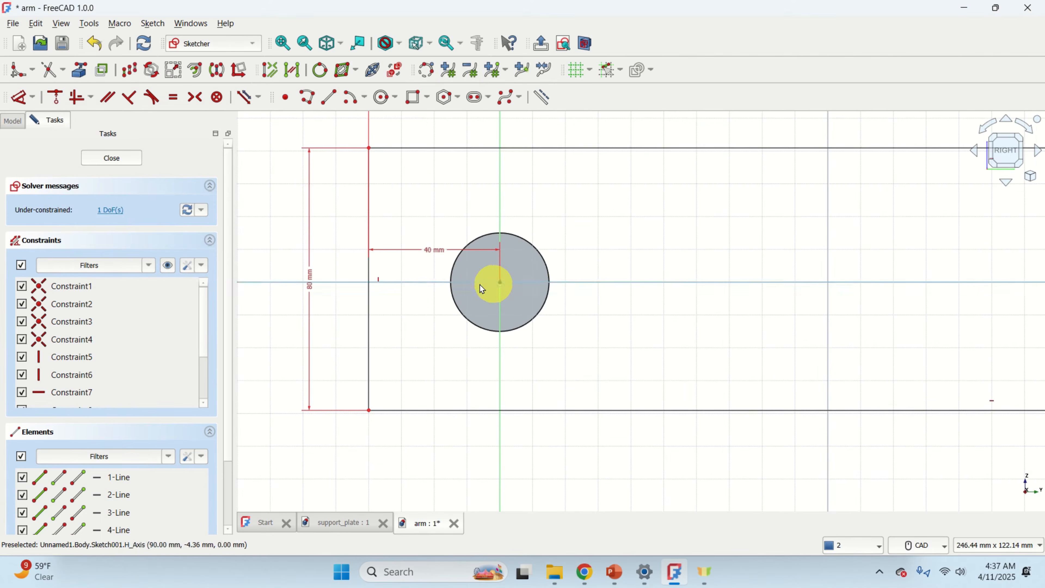
left_click(369, 154)
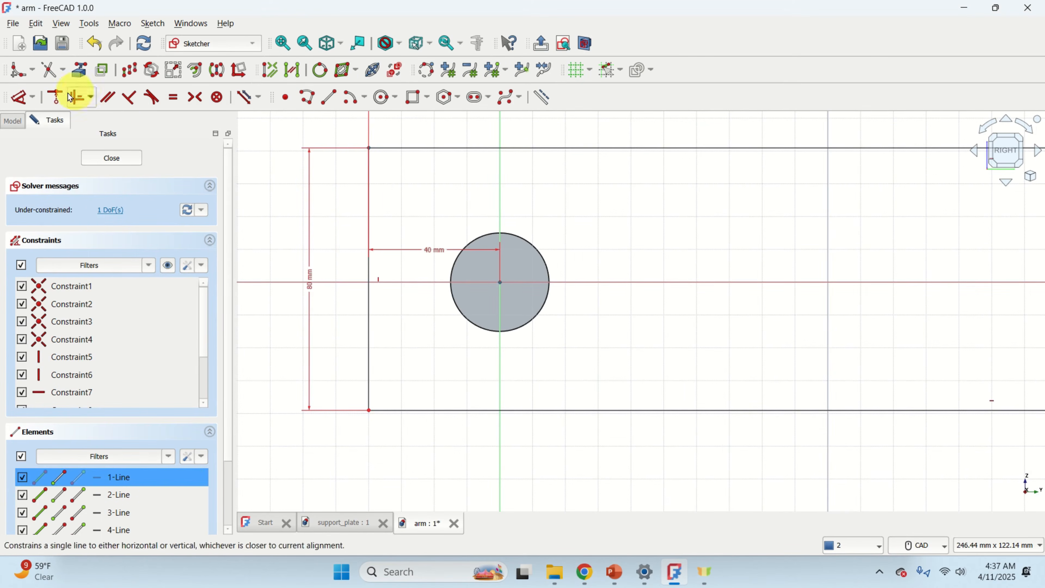
left_click(32, 97)
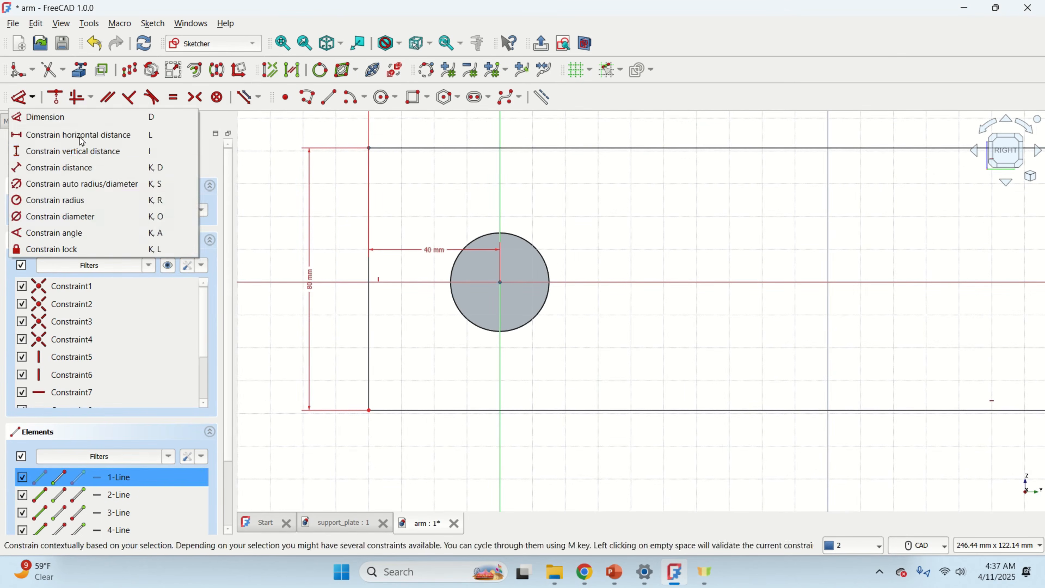
left_click(85, 152)
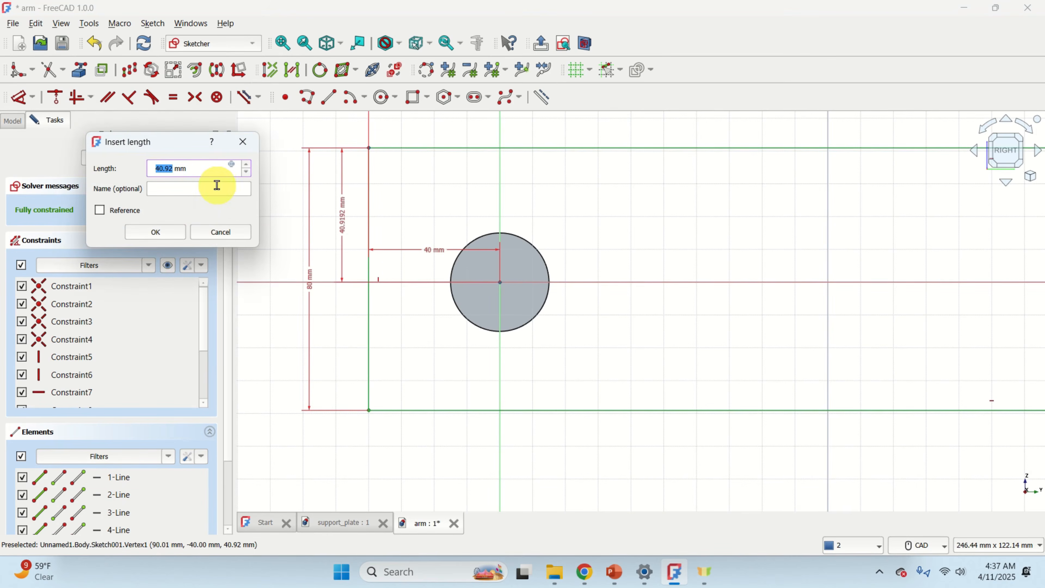
type("40")
key("Return")
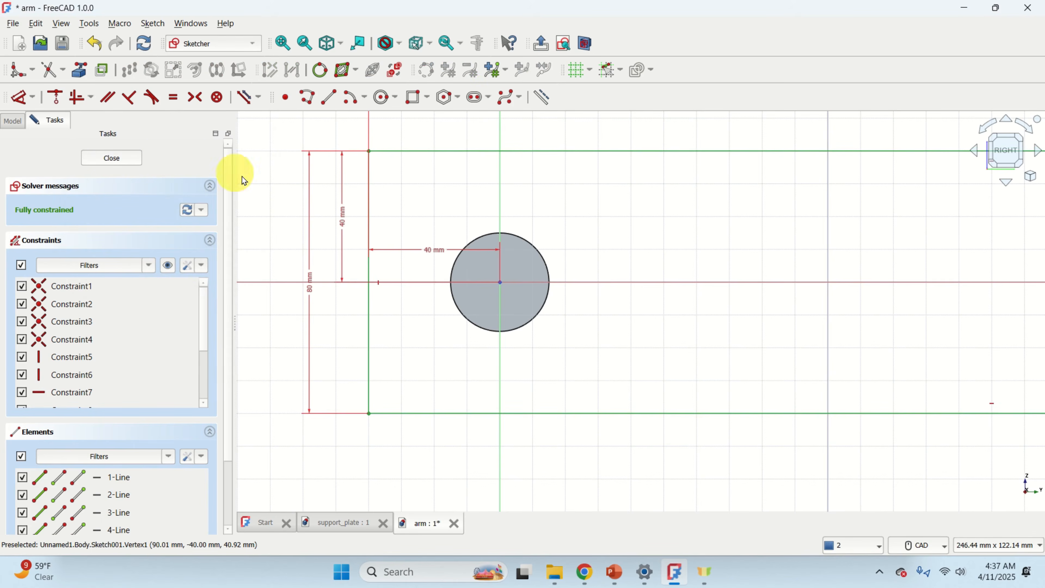
Fillet the rectangle's top-left and bottom-left corners.
scroll(301, 181, "down", 4)
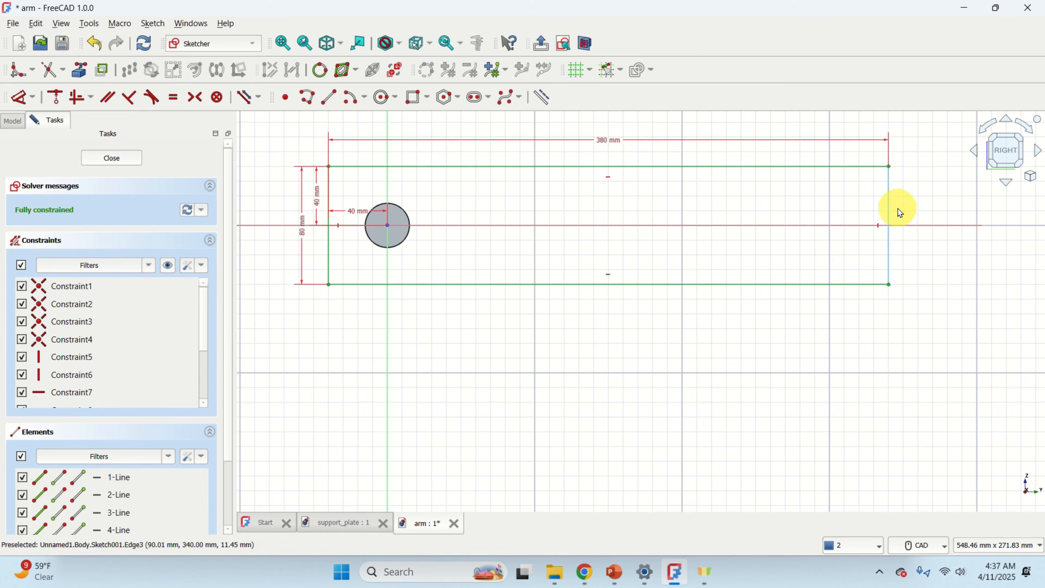
left_click(16, 74)
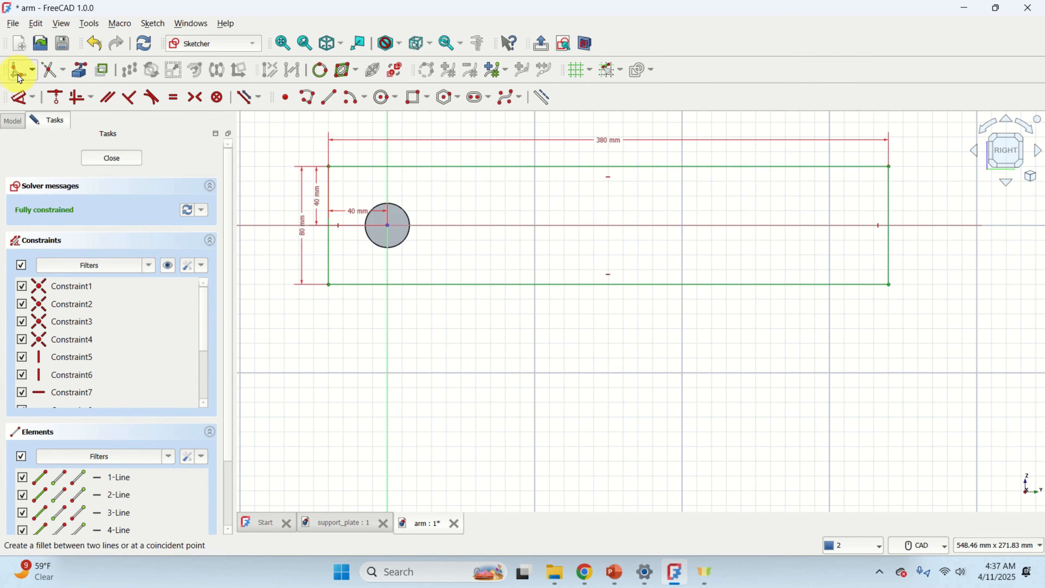
left_click(348, 169)
left_click(331, 184)
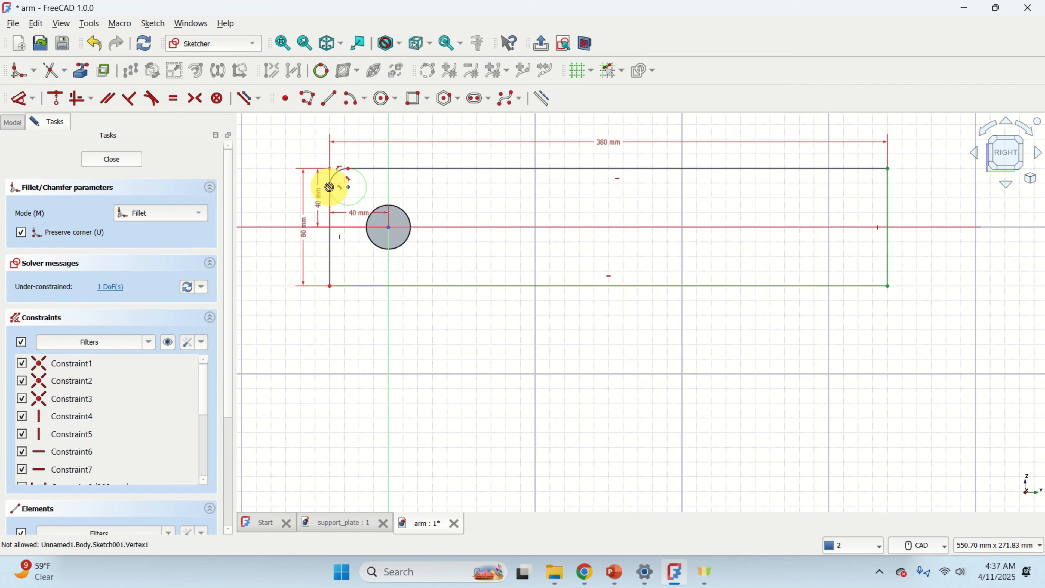
scroll(341, 285, "up", 2)
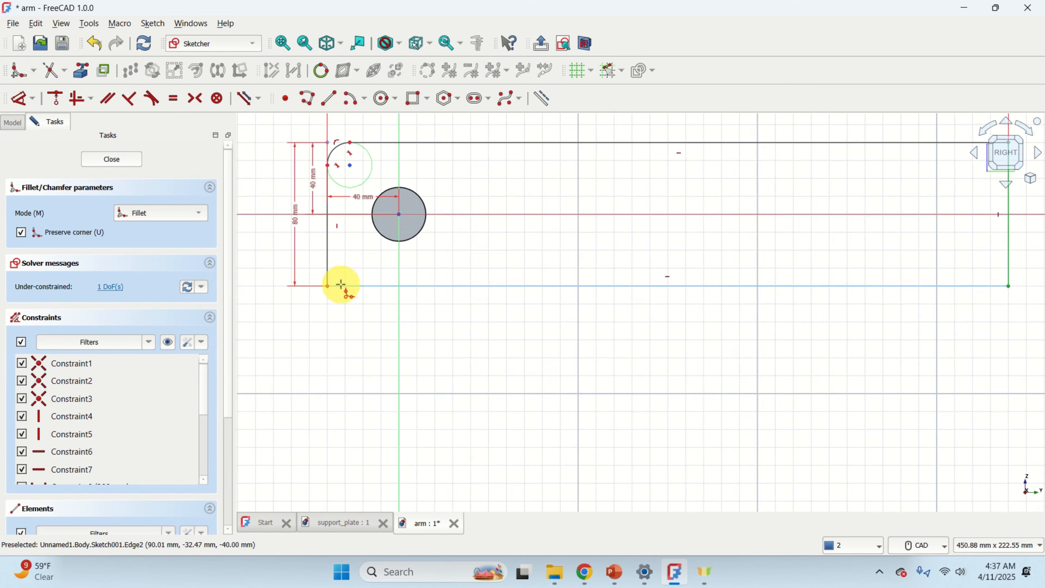
scroll(347, 249, "down", 2)
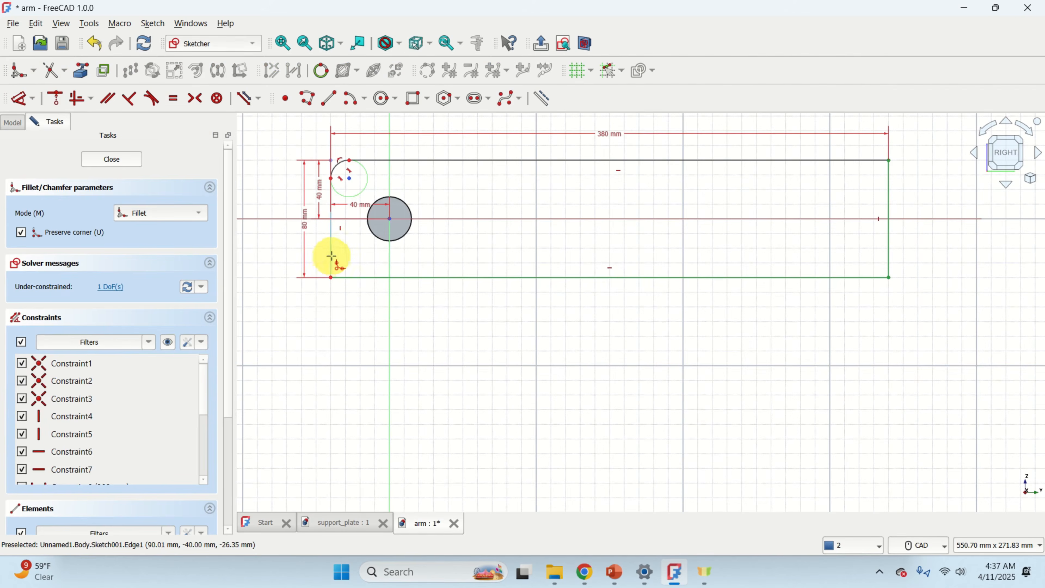
scroll(331, 256, "up", 1)
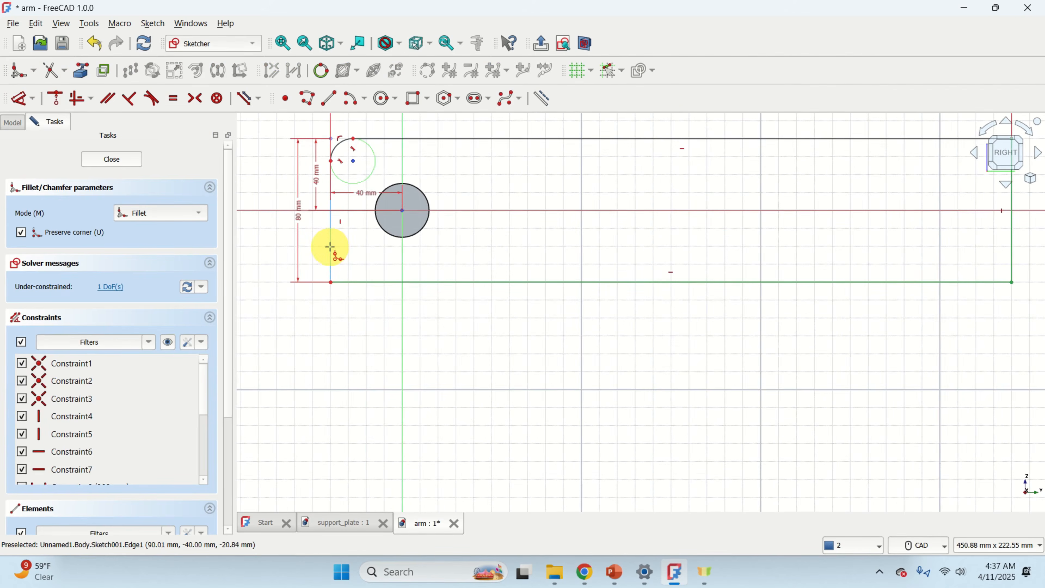
left_click(353, 282)
Fillet the rectangle's bottom-right and top-right corners.
scroll(674, 338, "down", 3)
scroll(814, 366, "up", 1)
middle_click_drag(800, 360, 588, 367)
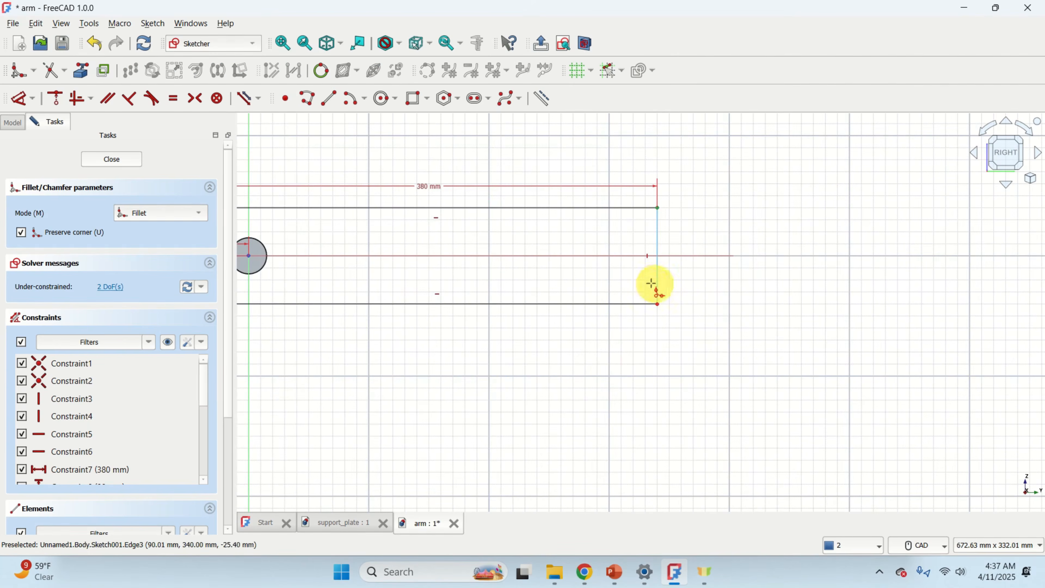
left_click(658, 282)
left_click(635, 303)
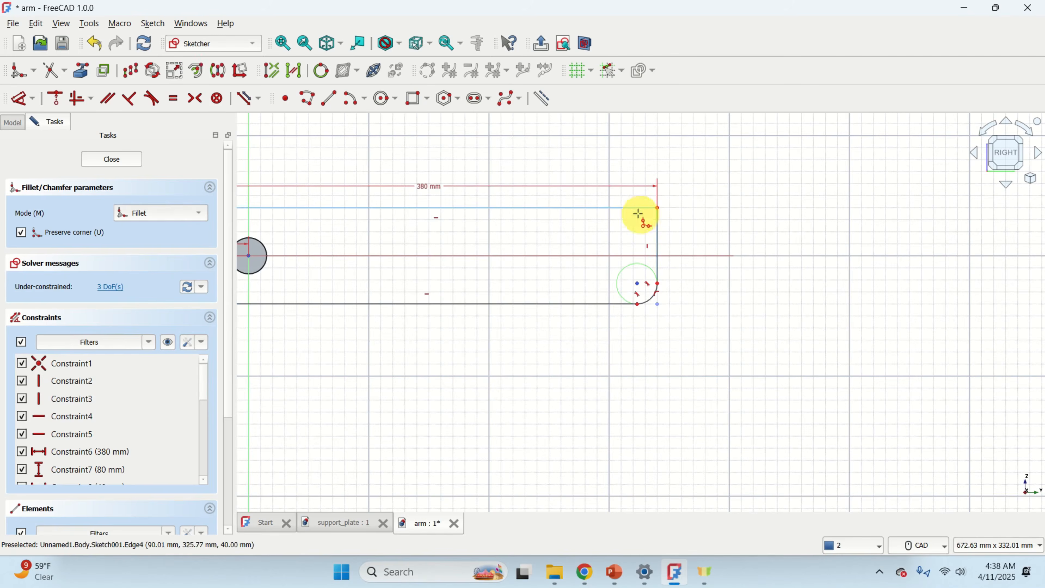
left_click(627, 208)
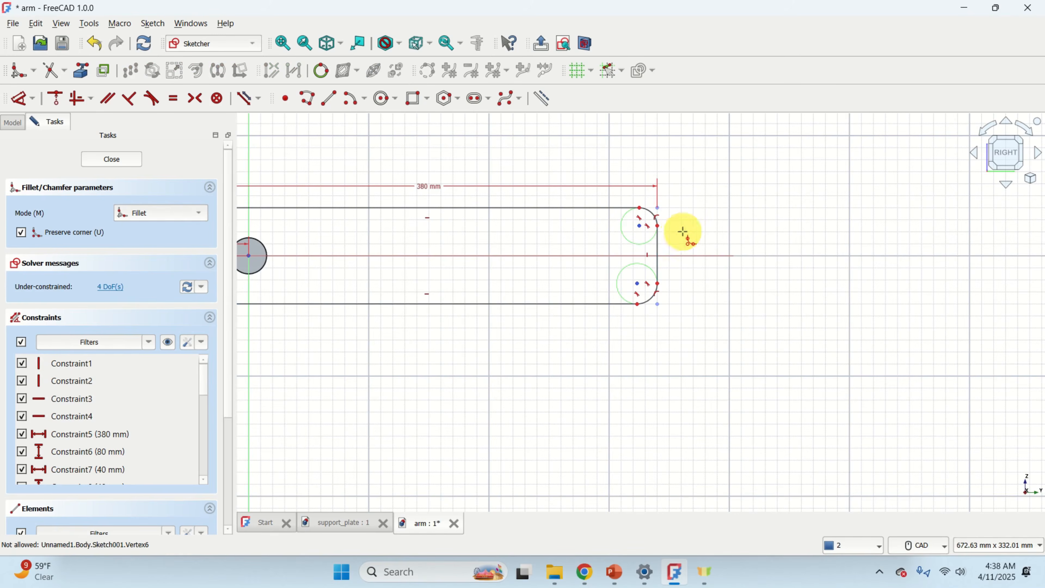
right_click(677, 220)
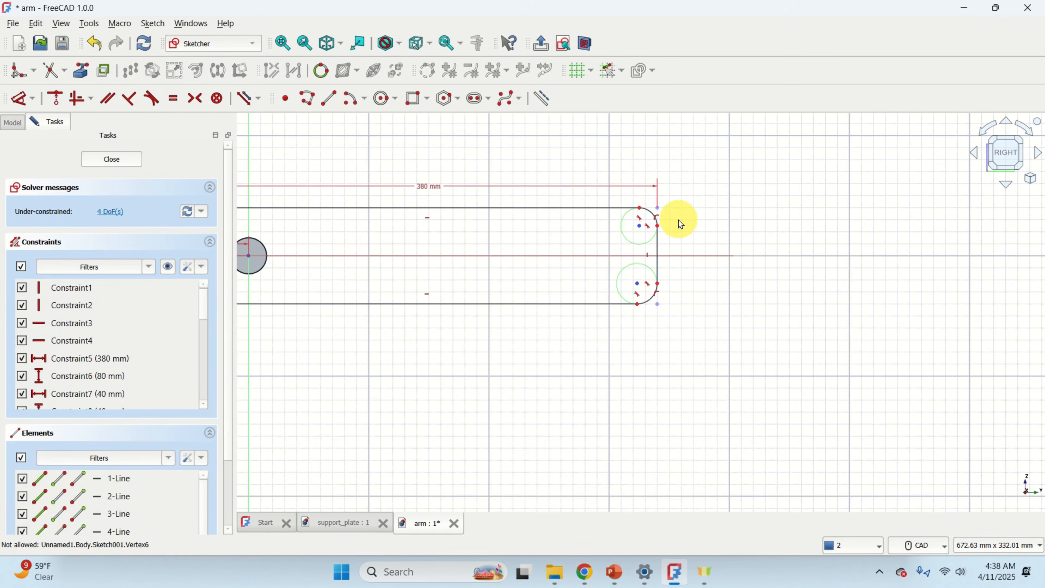
Constrain the radii of the two left corner fillets to 20 mm.
middle_click_drag(699, 216, 825, 287)
scroll(371, 290, "up", 4)
scroll(371, 289, "up", 1)
middle_click_drag(373, 290, 558, 288)
scroll(456, 305, "up", 2)
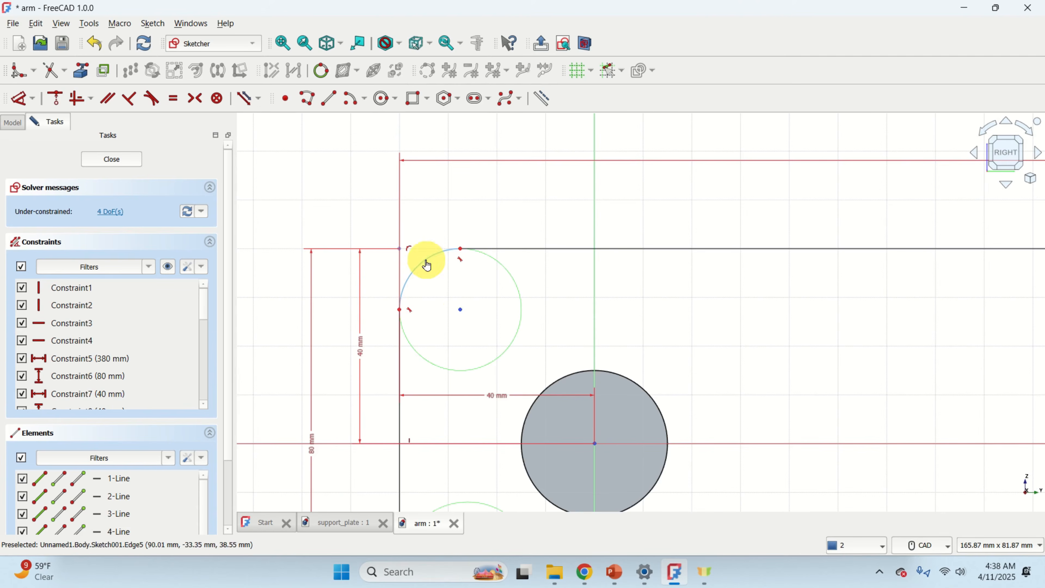
left_click(32, 99)
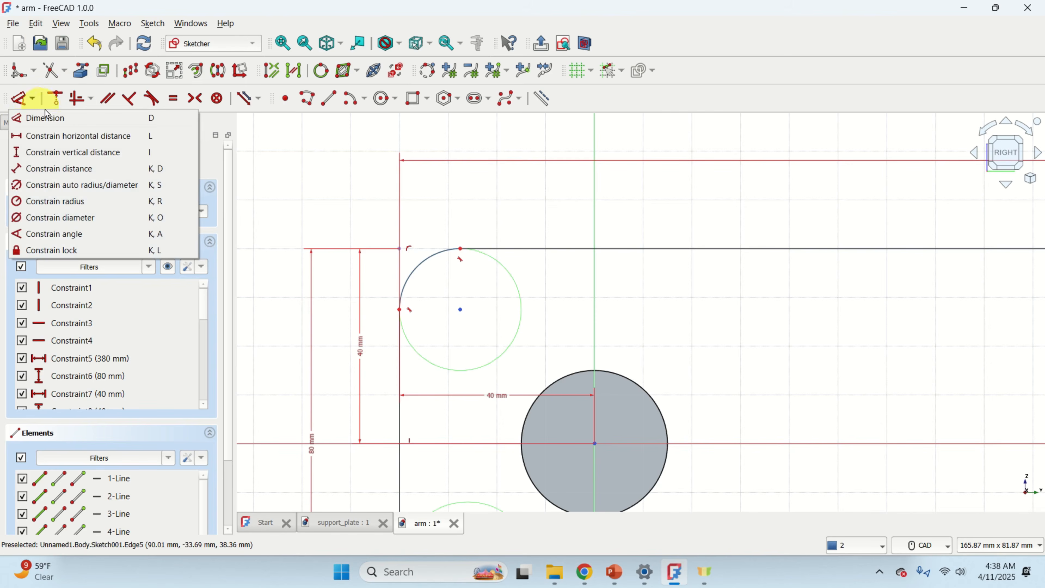
left_click(97, 201)
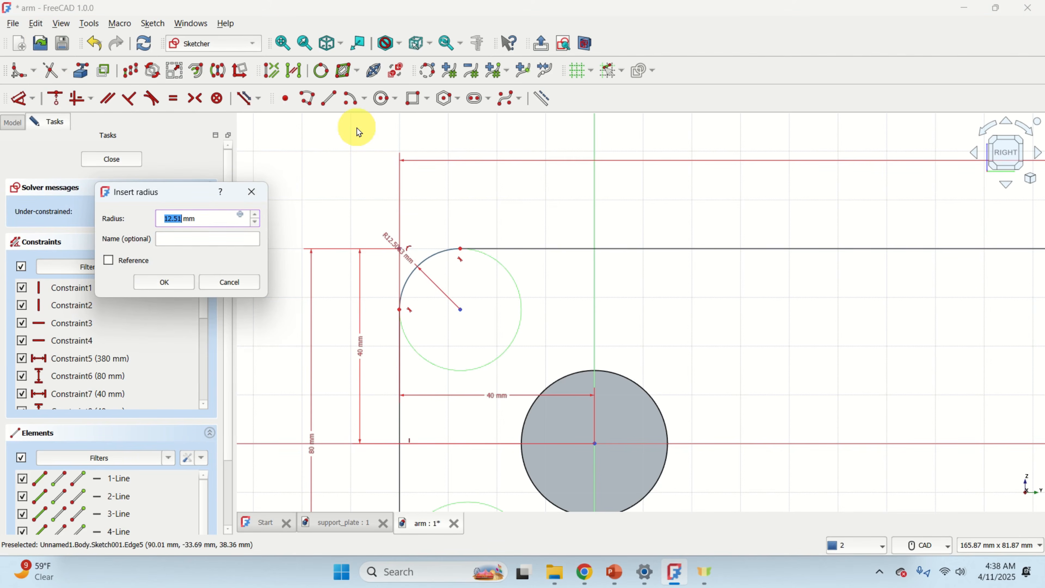
type("20")
key("Return")
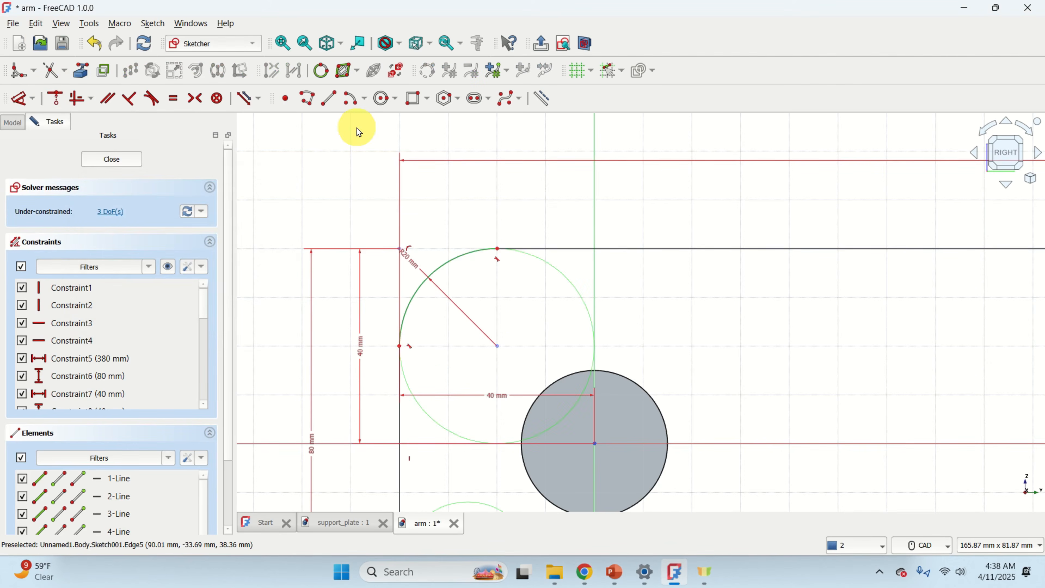
scroll(439, 236, "down", 2)
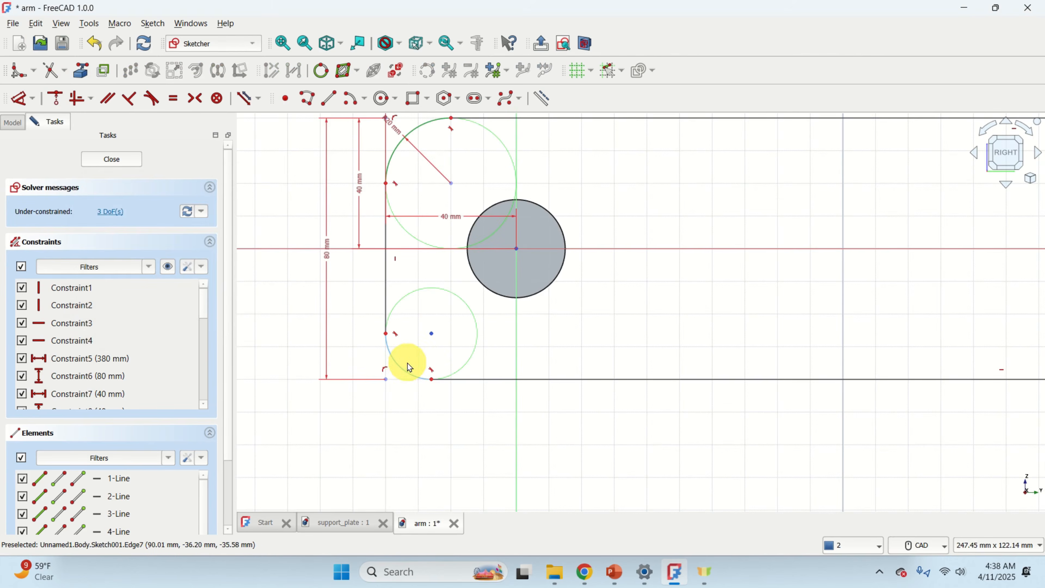
left_click(34, 97)
left_click(78, 202)
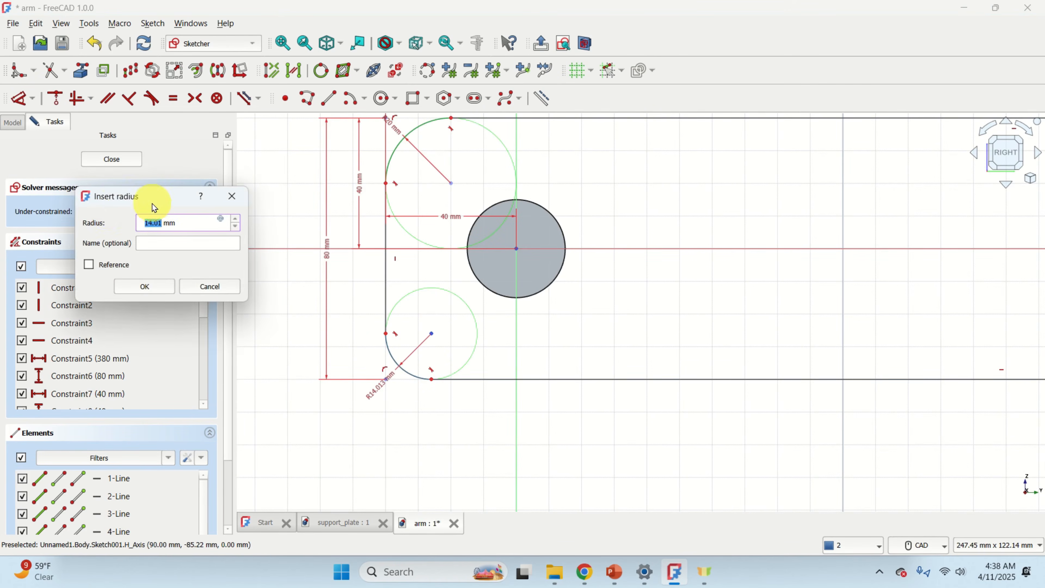
type("20")
key("Return")
Constrain the radii of the two right corner fillets to 20 mm.
scroll(395, 263, "down", 1)
middle_click_drag(845, 332, 221, 348)
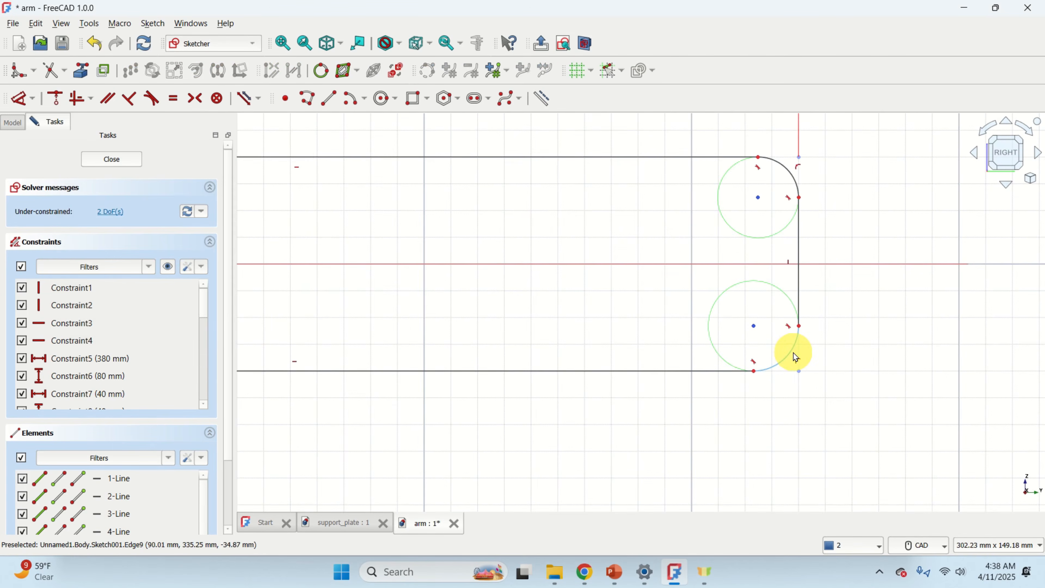
left_click(32, 98)
left_click(97, 201)
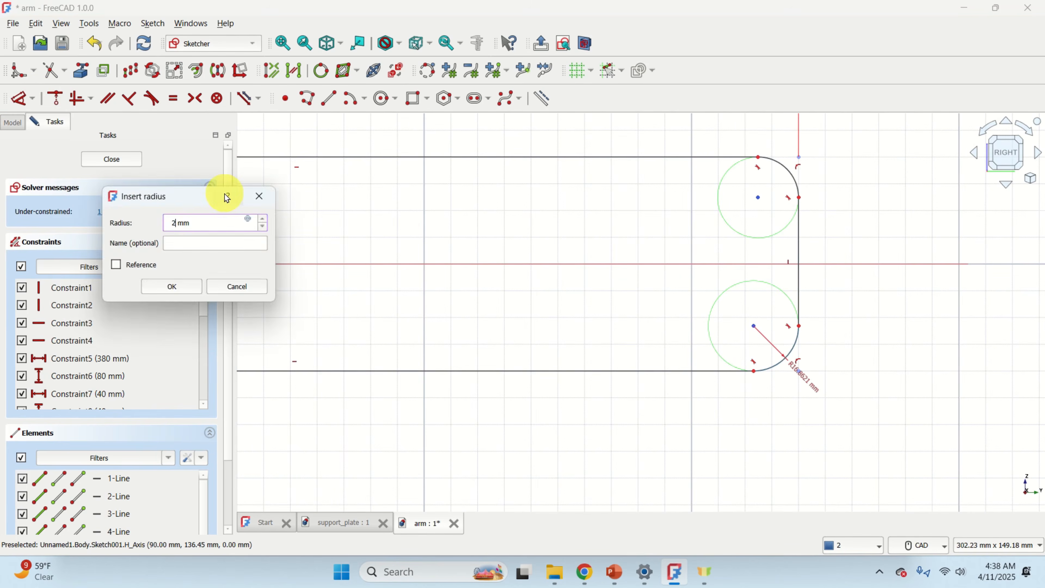
type("20")
key("Return")
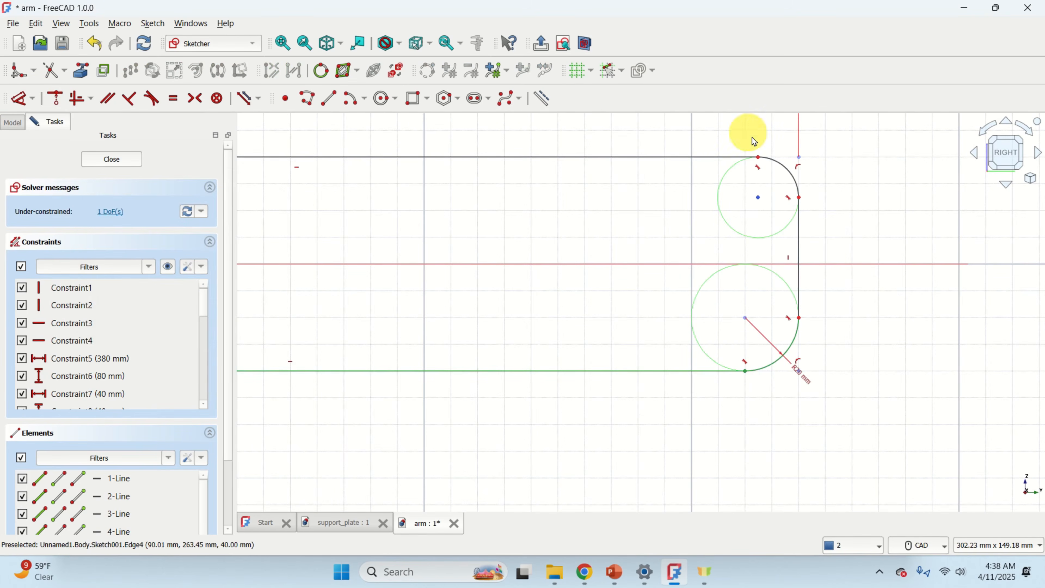
left_click(33, 98)
left_click(85, 202)
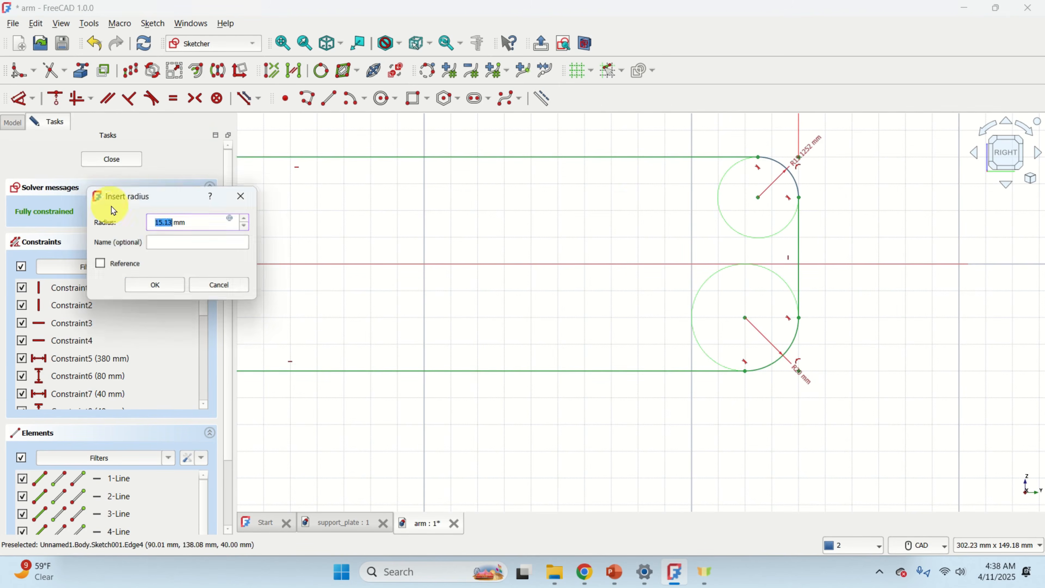
type("20")
key("Return")
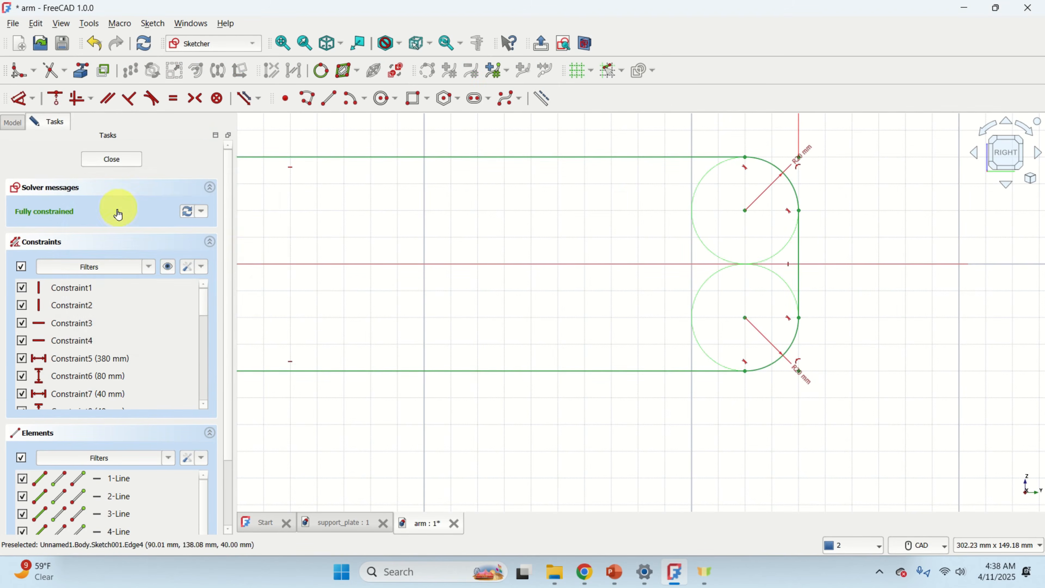
Close the fully constrained end-plate sketch.
scroll(469, 355, "down", 2)
scroll(467, 355, "down", 2)
middle_click_drag(465, 374, 633, 367)
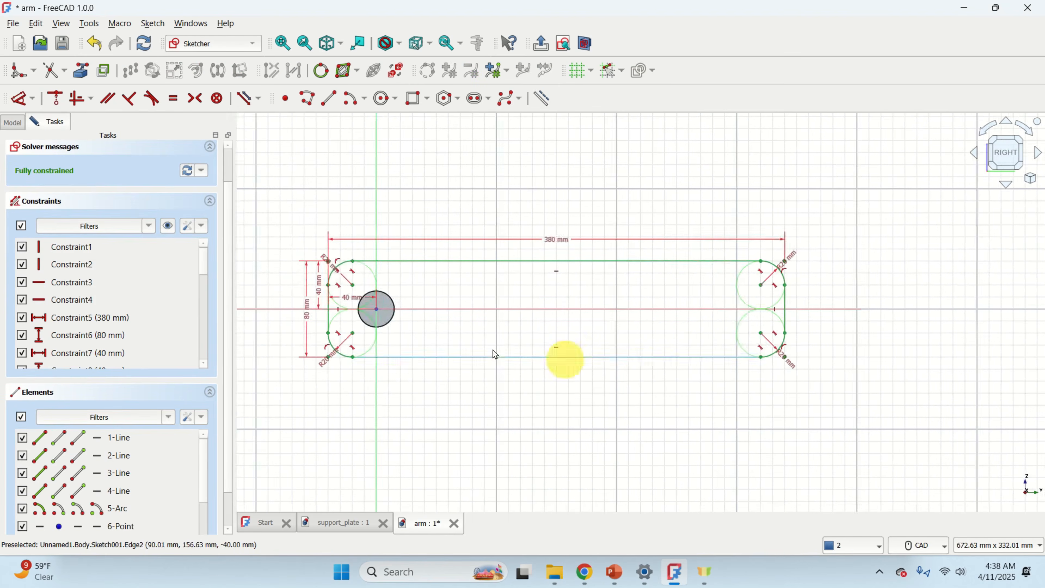
scroll(401, 314, "up", 2)
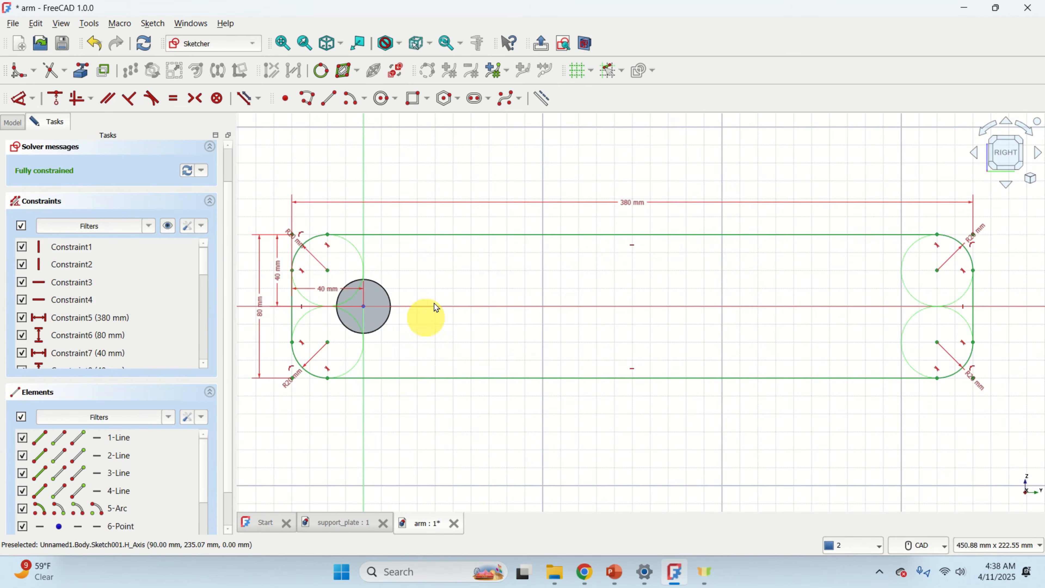
left_click(17, 128)
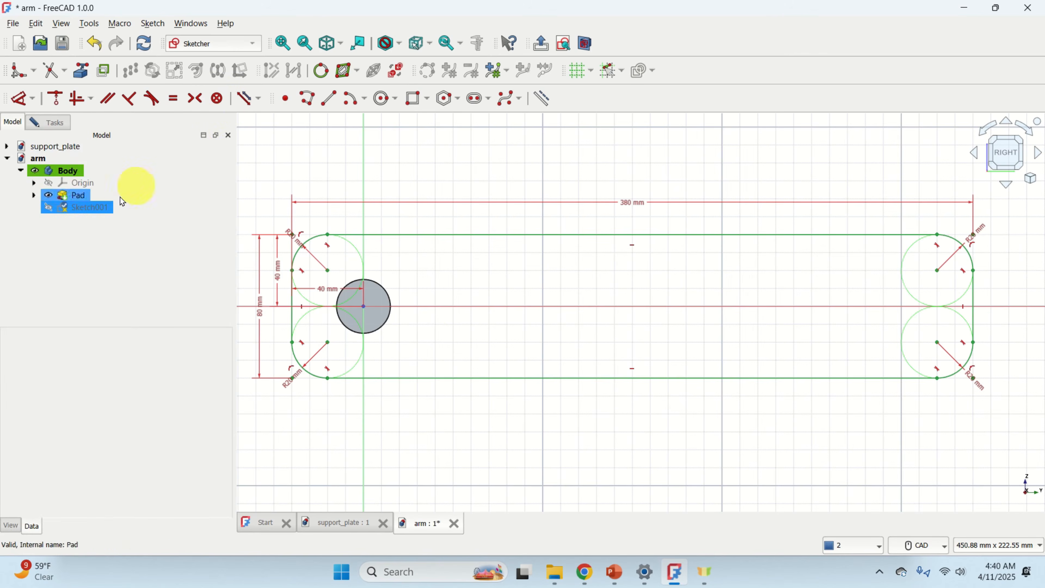
left_click(49, 122)
scroll(161, 205, "down", 2)
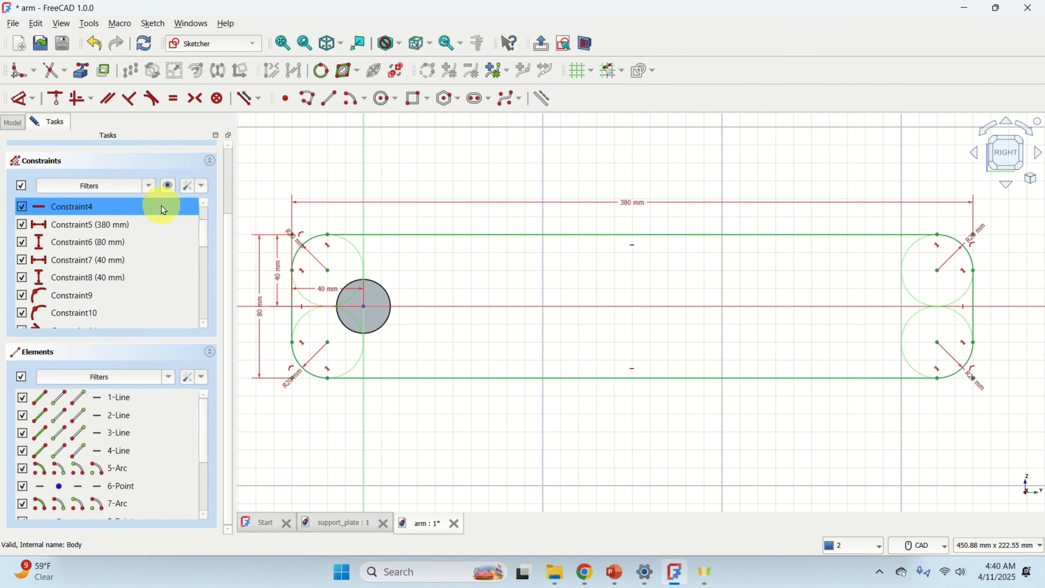
scroll(177, 210, "up", 3)
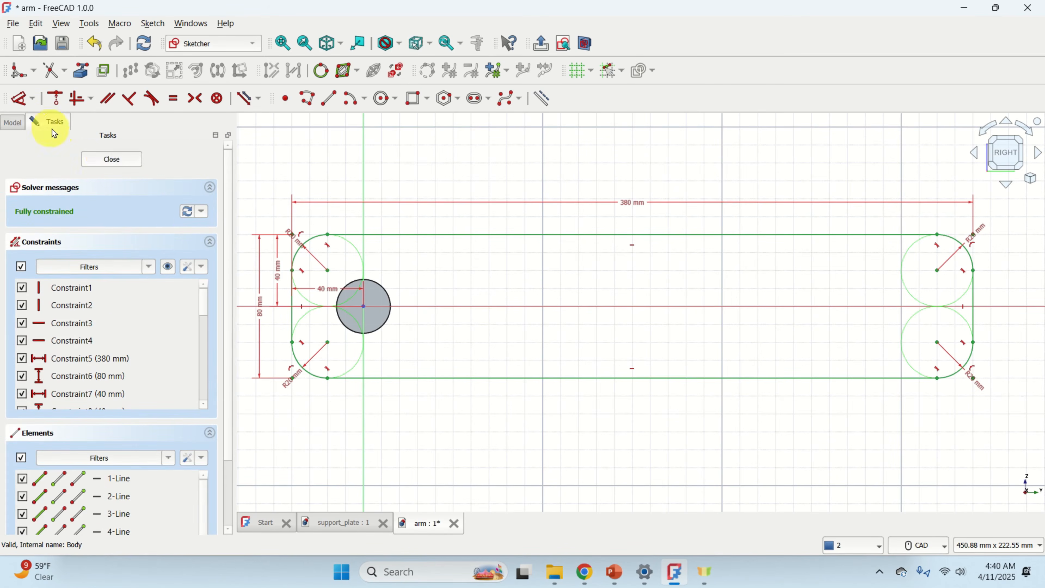
left_click(112, 159)
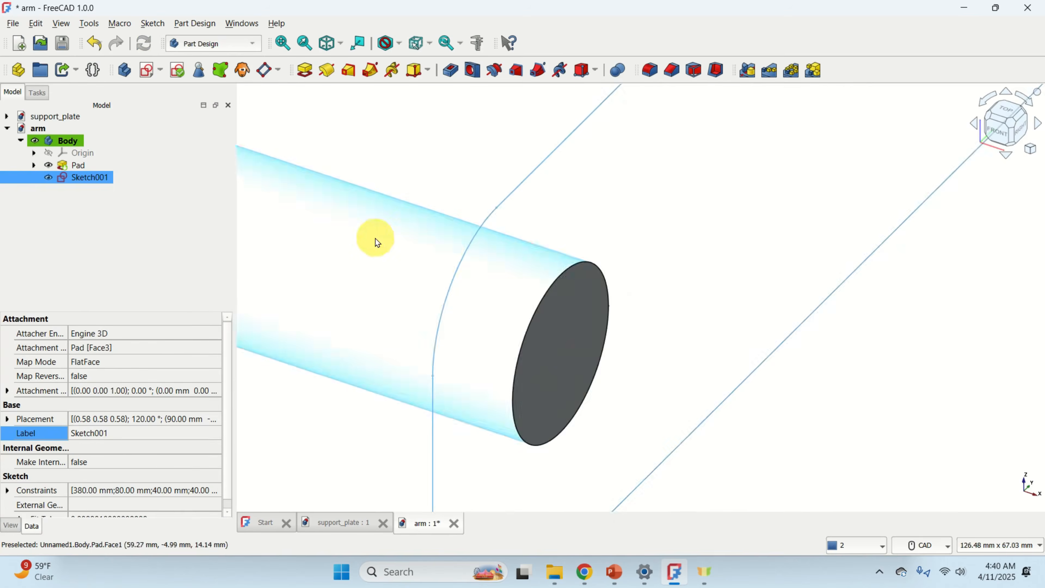
Pad the end-plate sketch to a length of 20 mm.
scroll(455, 252, "down", 5)
scroll(711, 257, "up", 1)
middle_click_drag(711, 257, 669, 336)
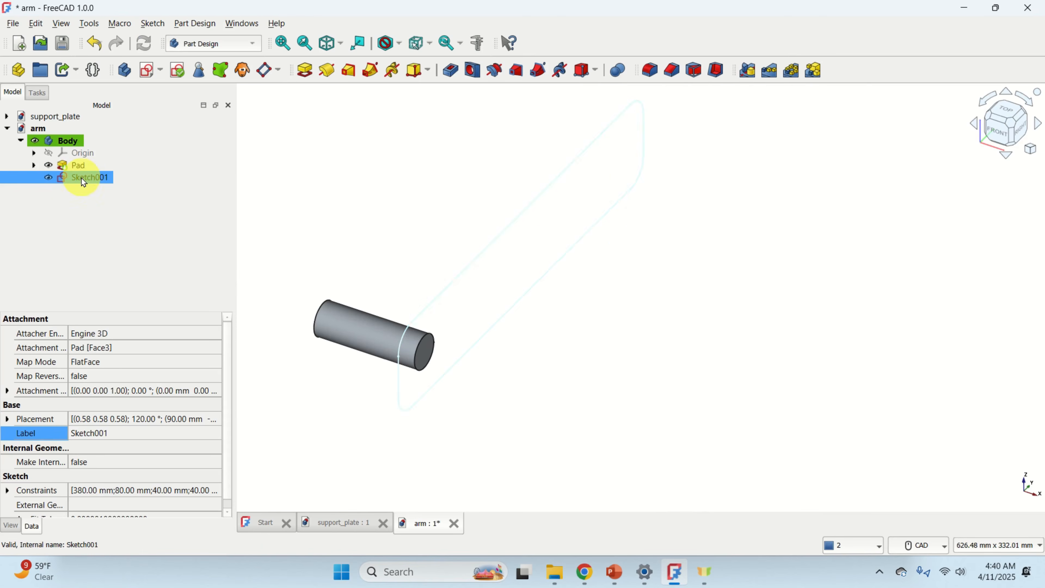
left_click(305, 73)
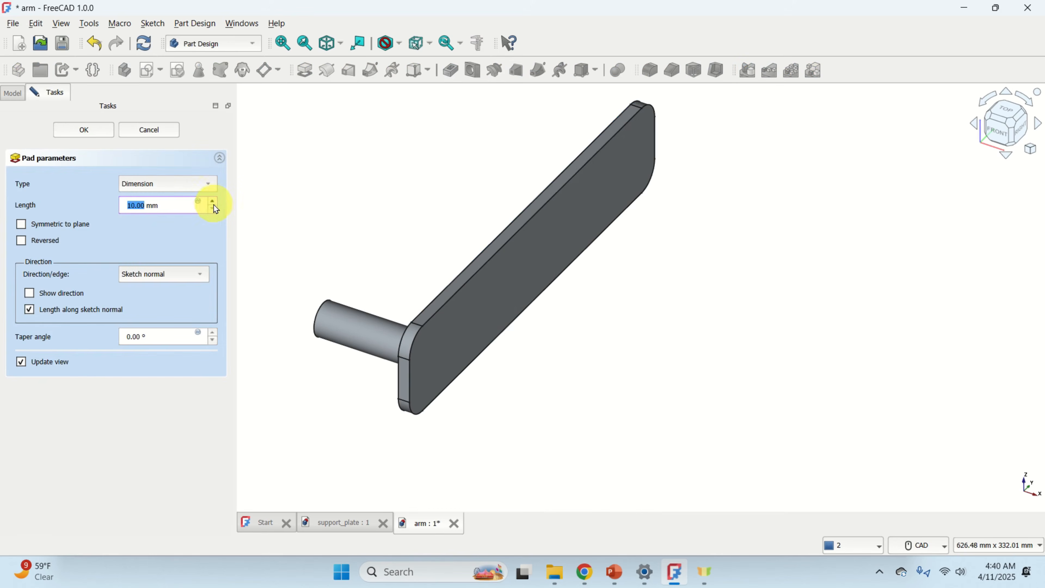
left_click(214, 204)
left_click(215, 204)
left_click(215, 204)
left_click(215, 204)
left_click(215, 204)
left_click(215, 204)
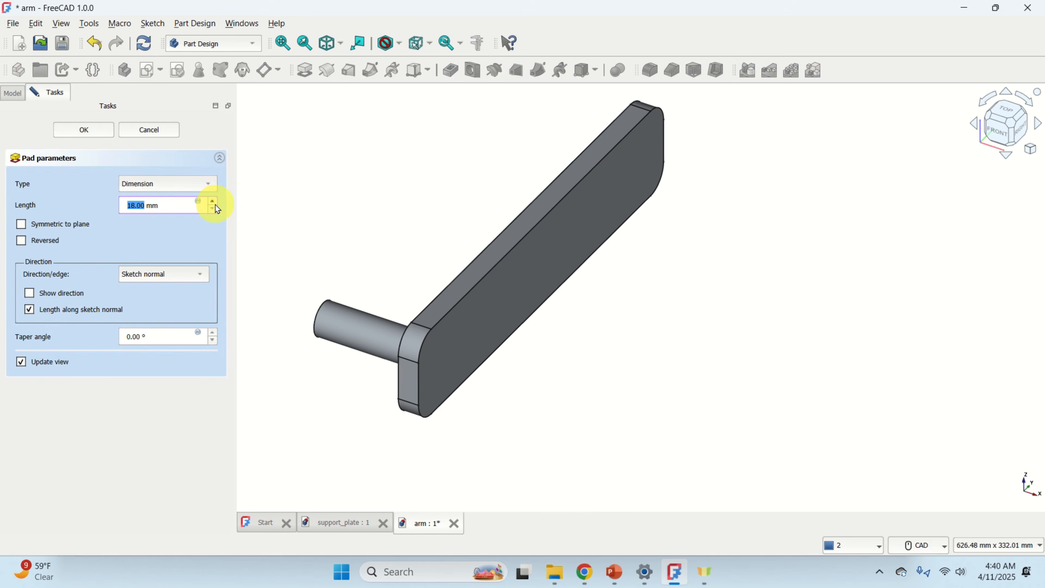
left_click(215, 204)
left_click(215, 204)
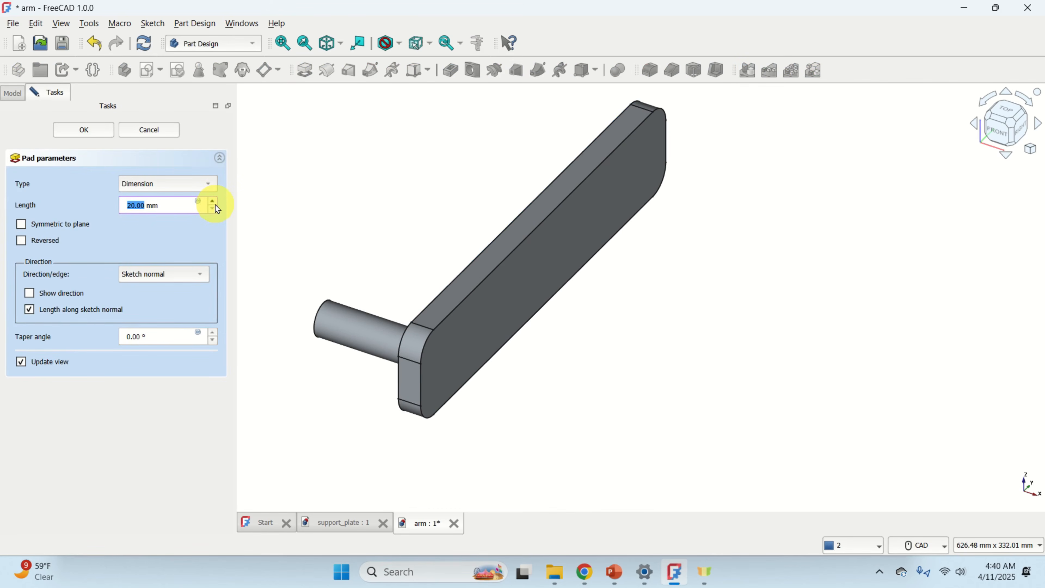
left_click(86, 128)
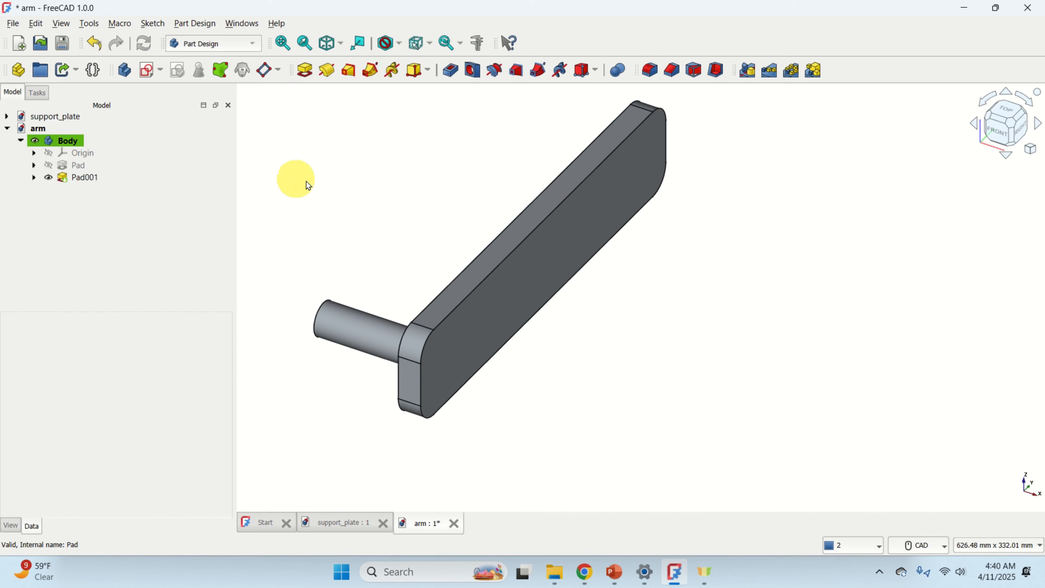
Create a new sketch in the body on the YZ-plane and close it without drawing.
scroll(350, 193, "down", 3)
scroll(315, 251, "up", 1)
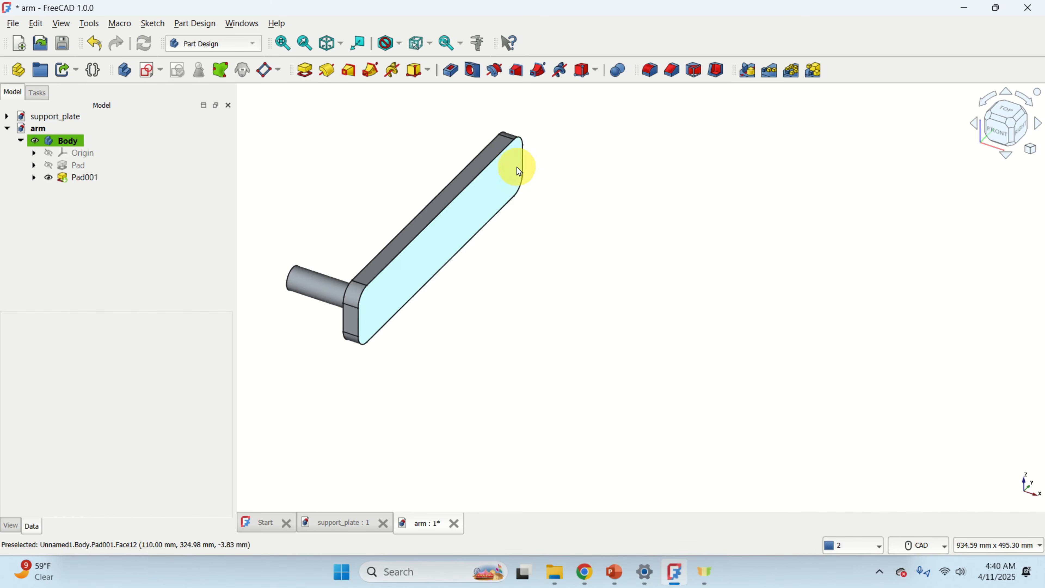
scroll(384, 288, "up", 2)
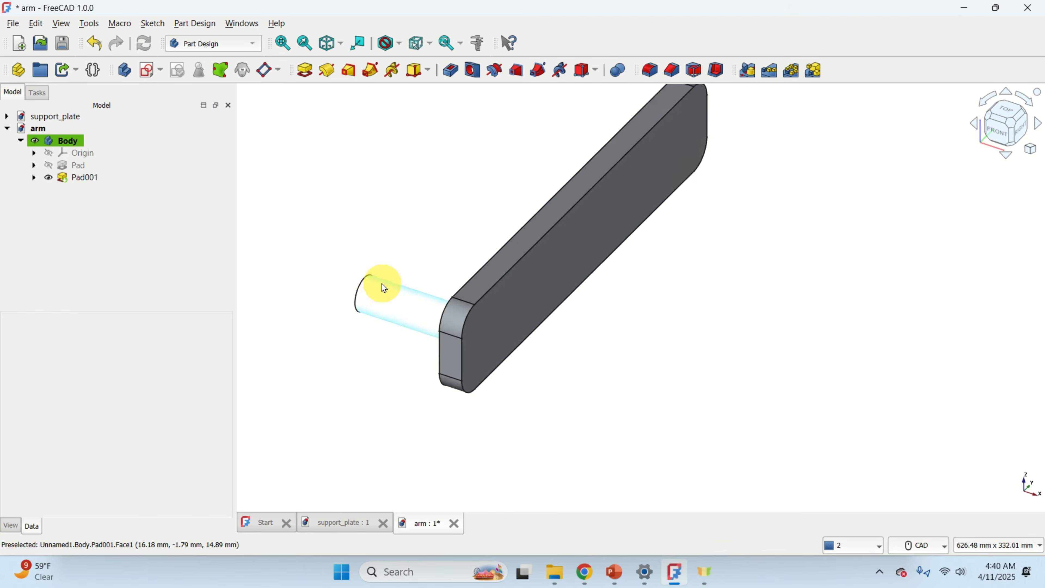
scroll(389, 272, "up", 2)
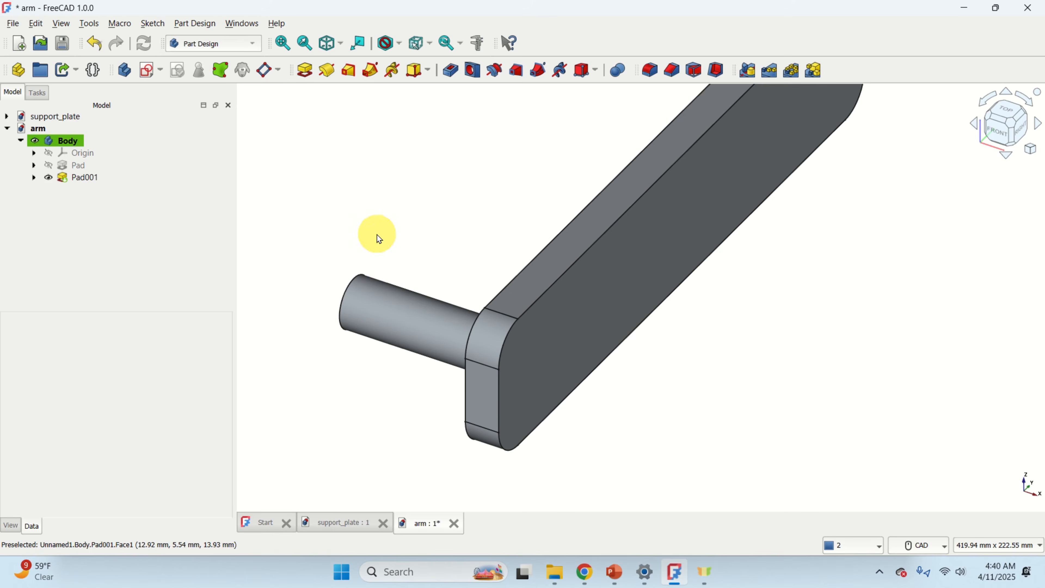
scroll(666, 281, "down", 3)
middle_click_drag(765, 260, 649, 317)
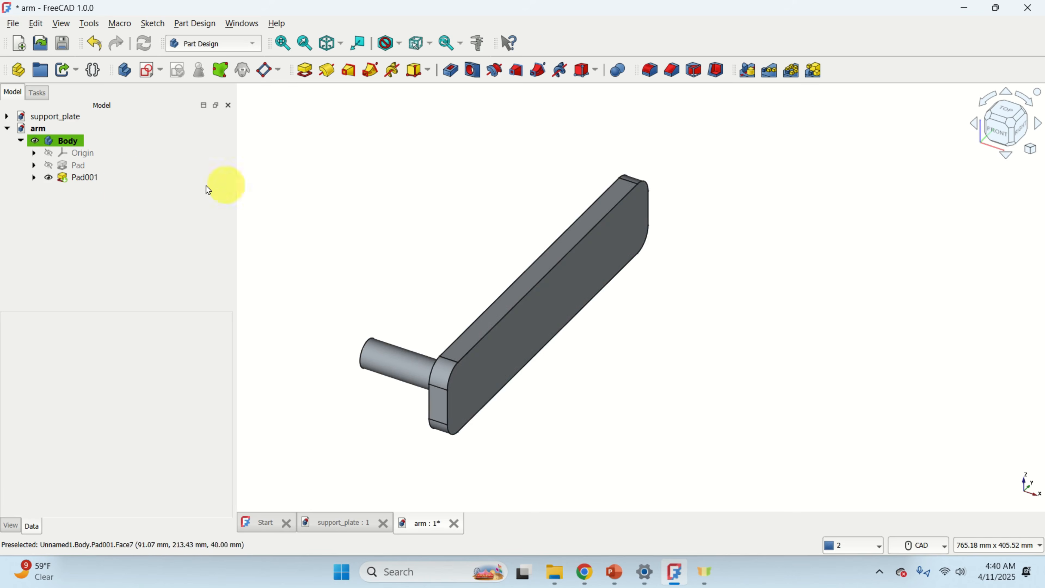
left_click(64, 141)
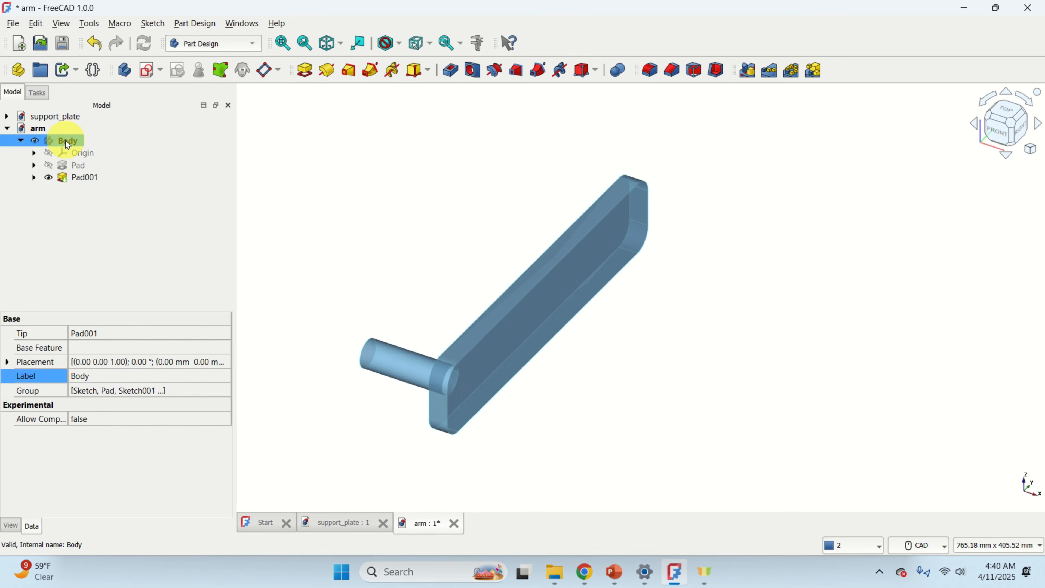
left_click(147, 74)
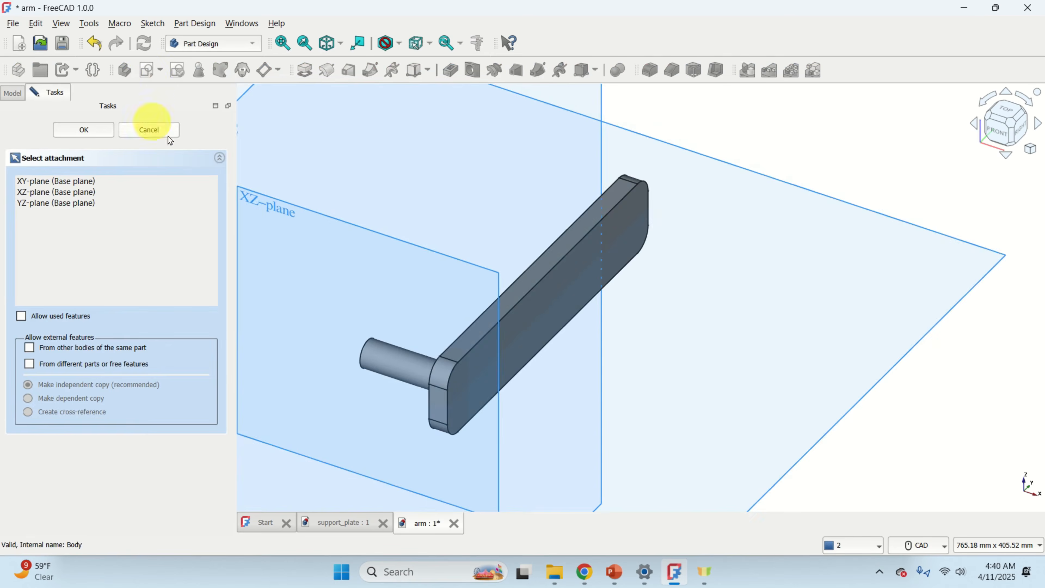
scroll(534, 292, "down", 5)
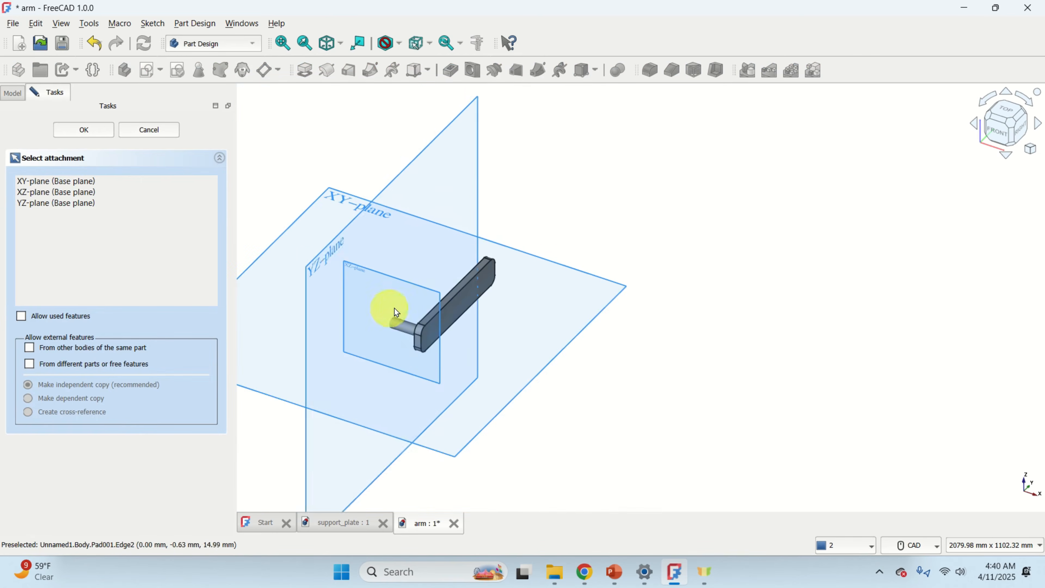
left_click(313, 272)
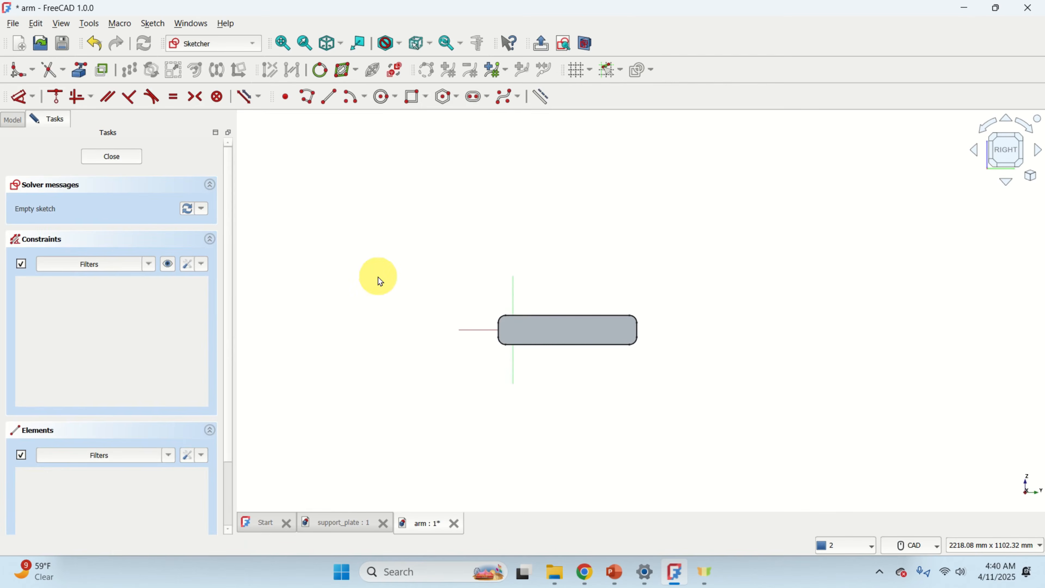
left_click(118, 158)
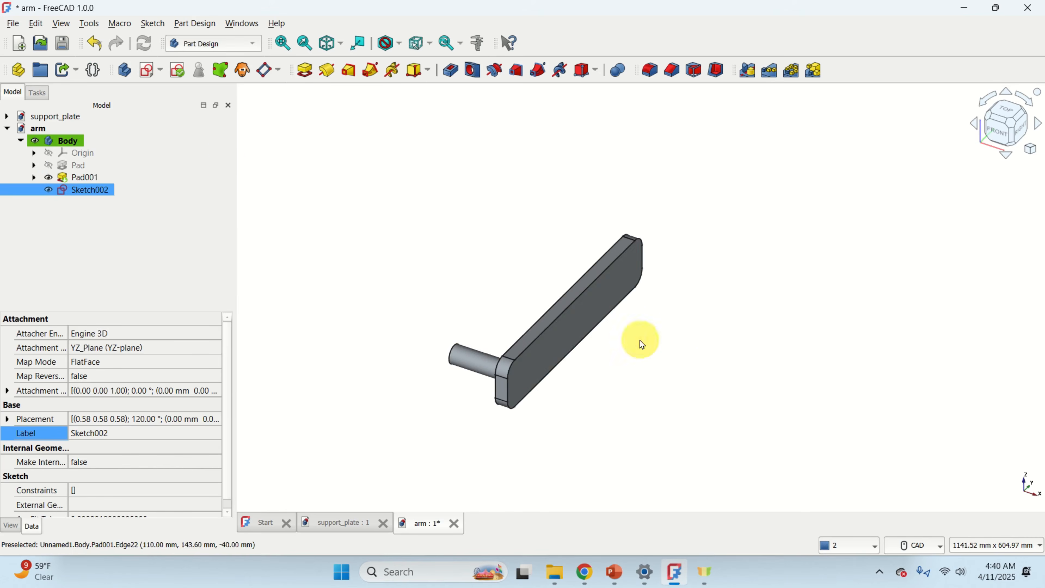
Attach the new empty sketch to the end plate's flat front face.
left_click(601, 309)
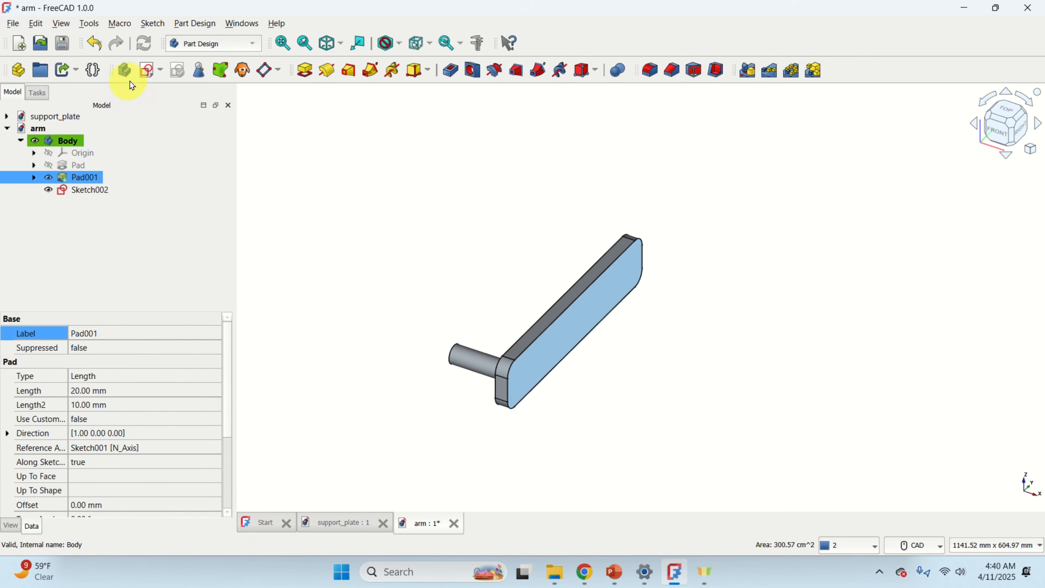
left_click(162, 74)
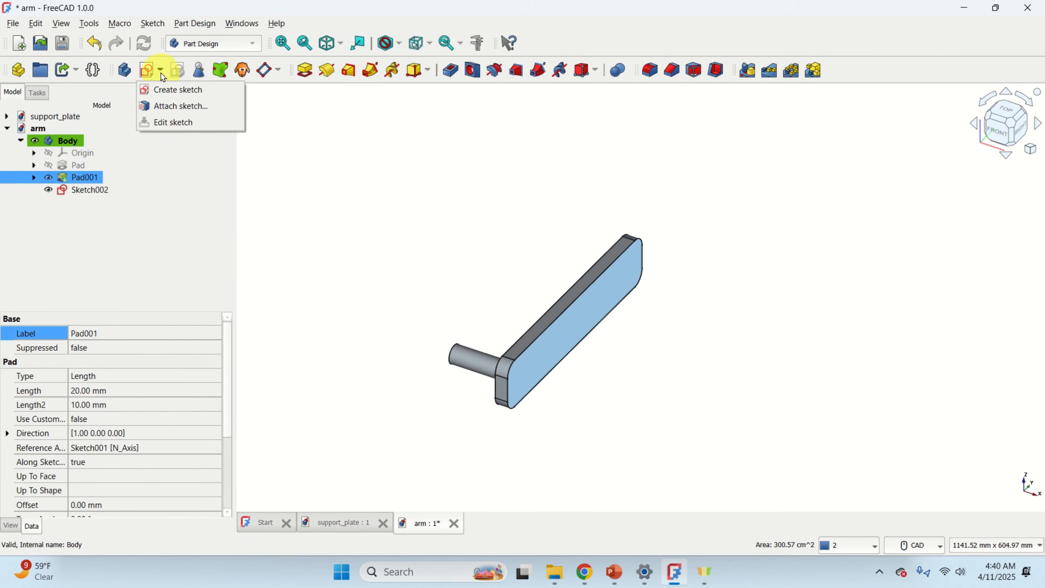
left_click(178, 107)
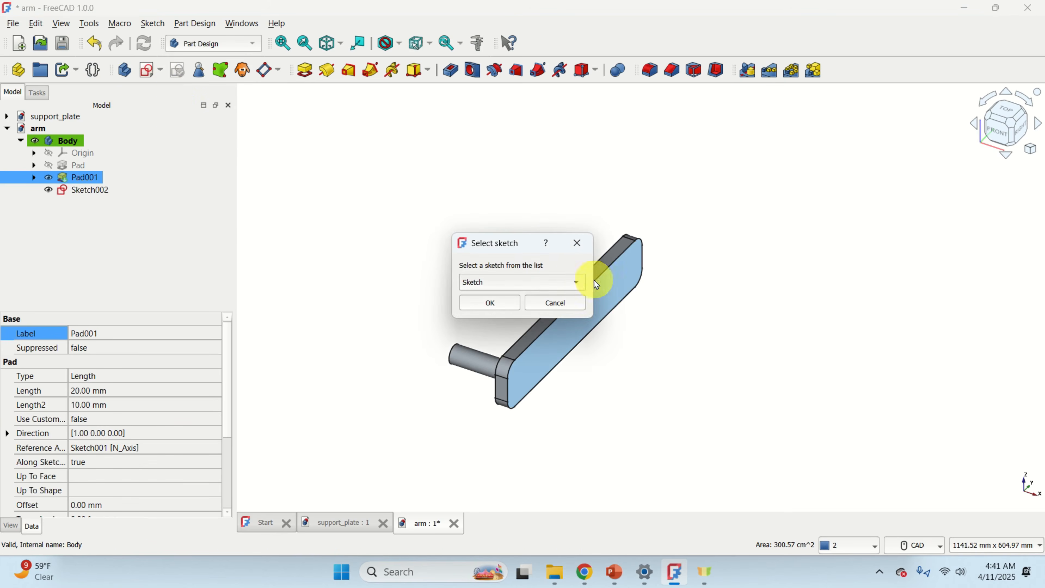
left_click(578, 282)
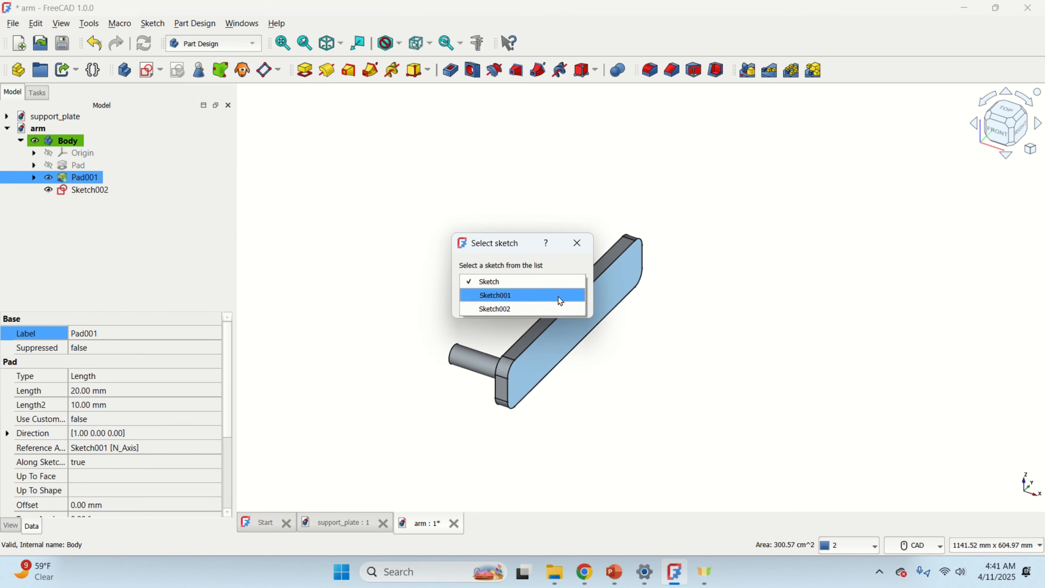
left_click(551, 309)
left_click(490, 302)
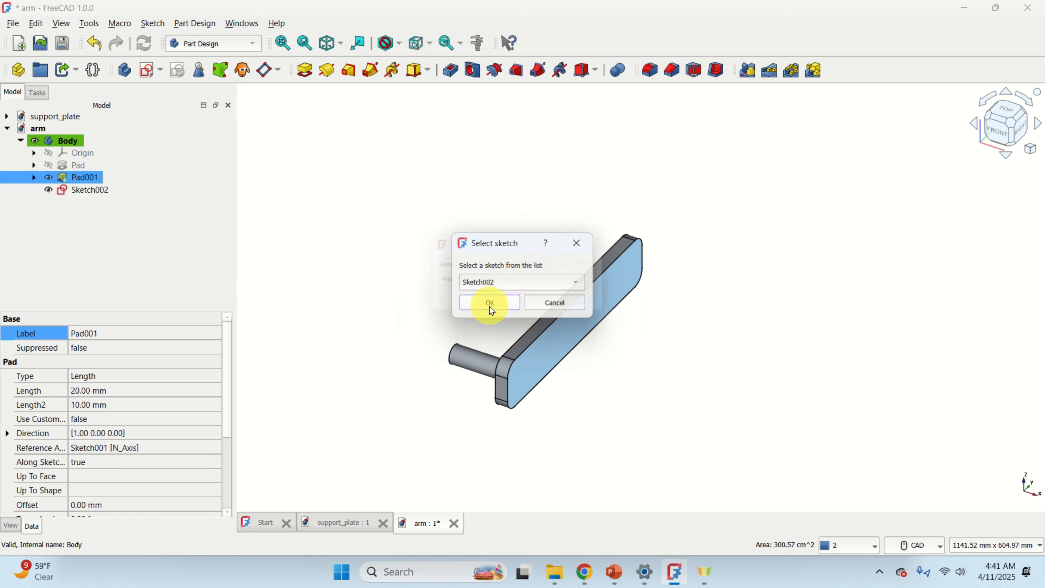
left_click(526, 309)
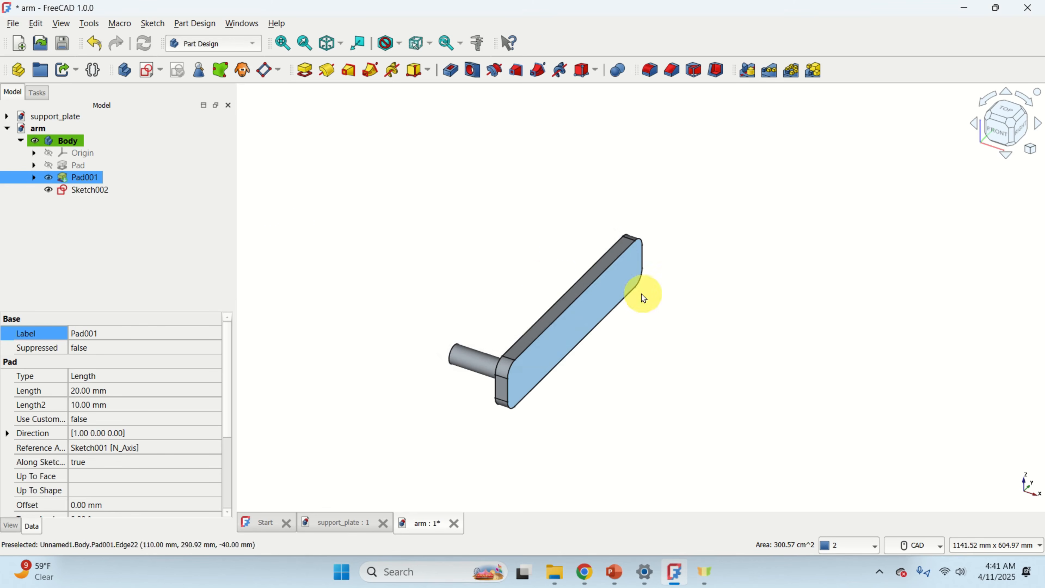
Open the attached sketch for editing and turn on the sketch grid.
left_click(91, 189)
double_click(91, 190)
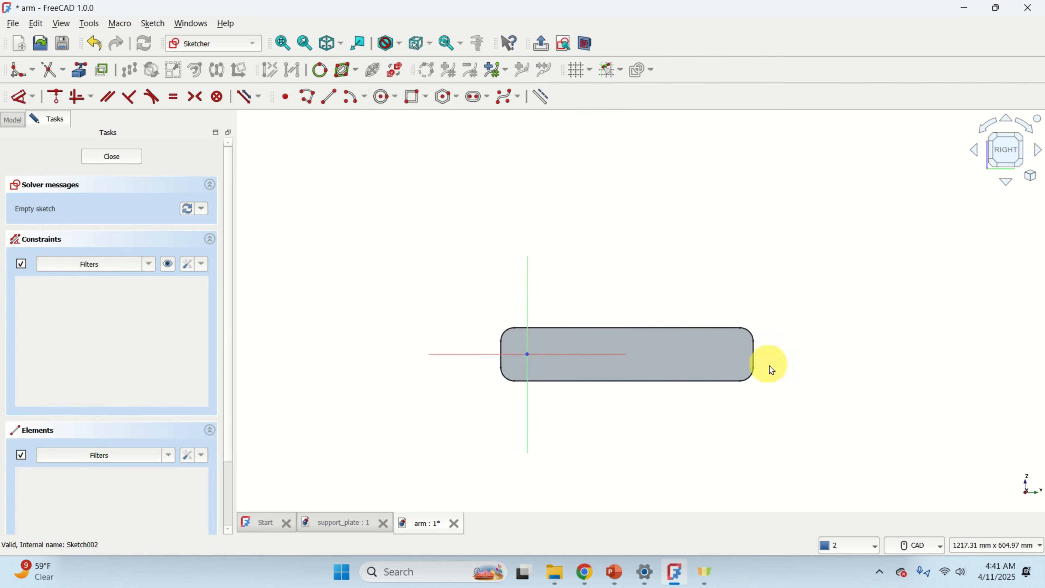
scroll(724, 351, "up", 4)
scroll(675, 338, "down", 4)
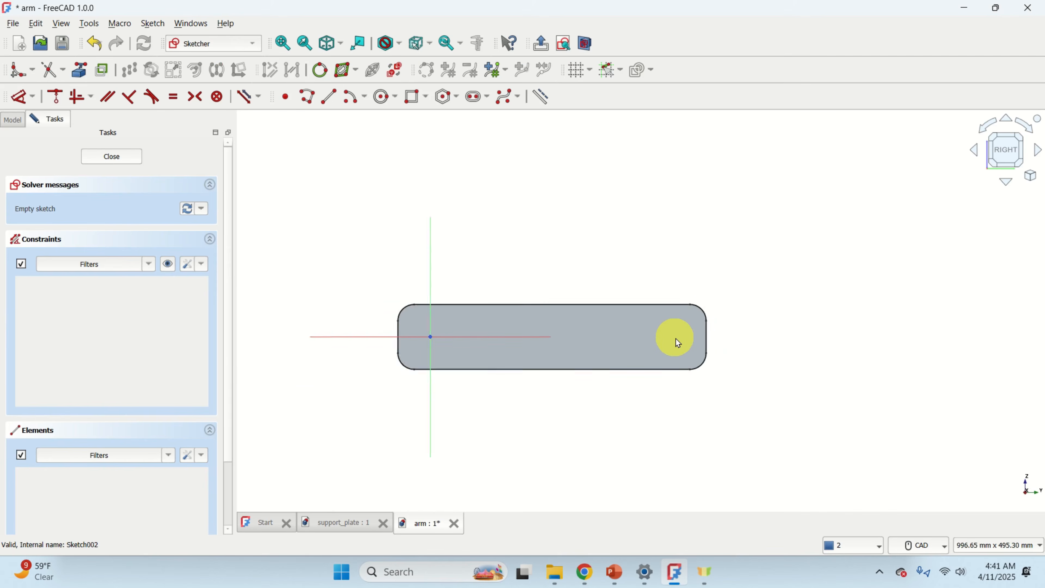
scroll(699, 338, "up", 2)
mouse_move(342, 211)
middle_mouse_down()
mouse_move(480, 208)
mouse_move(464, 213)
middle_mouse_up()
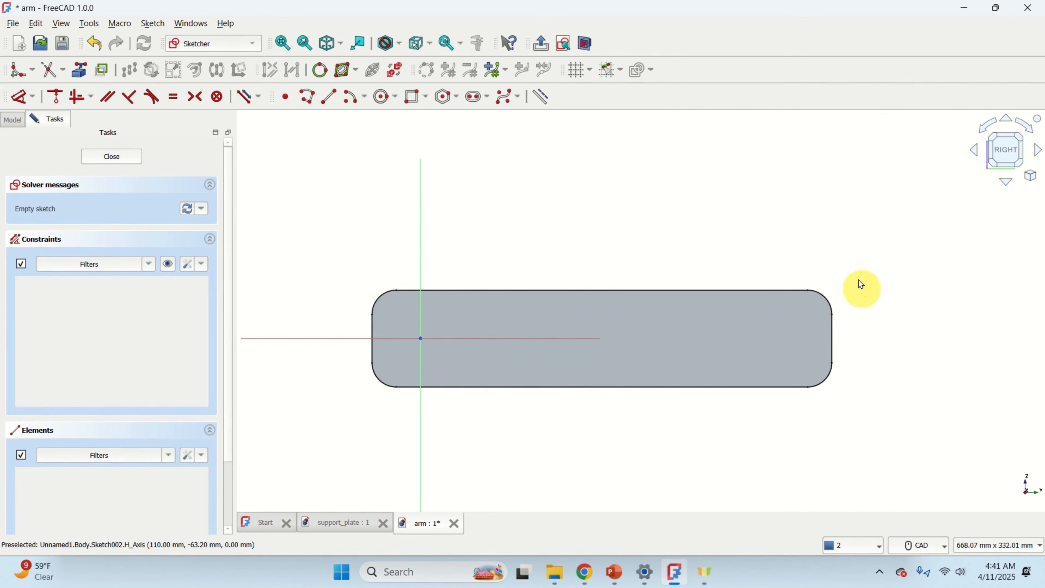
left_click(575, 74)
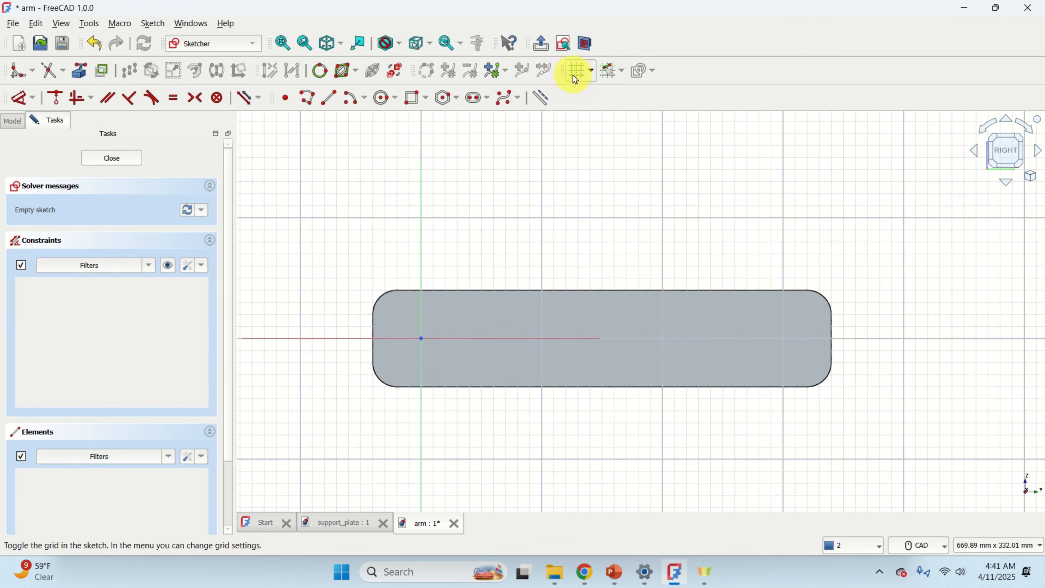
left_click(622, 72)
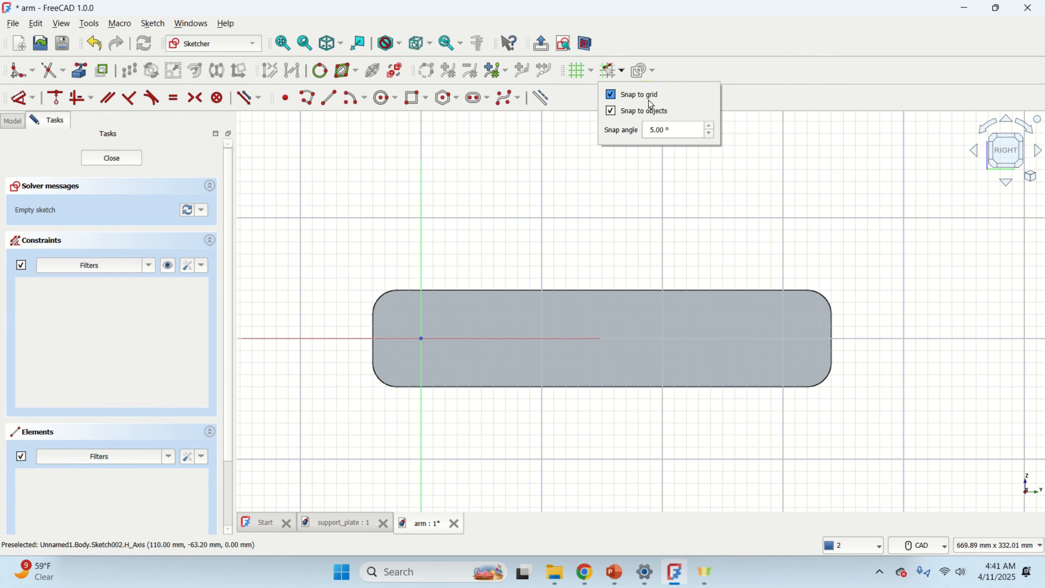
left_click(726, 67)
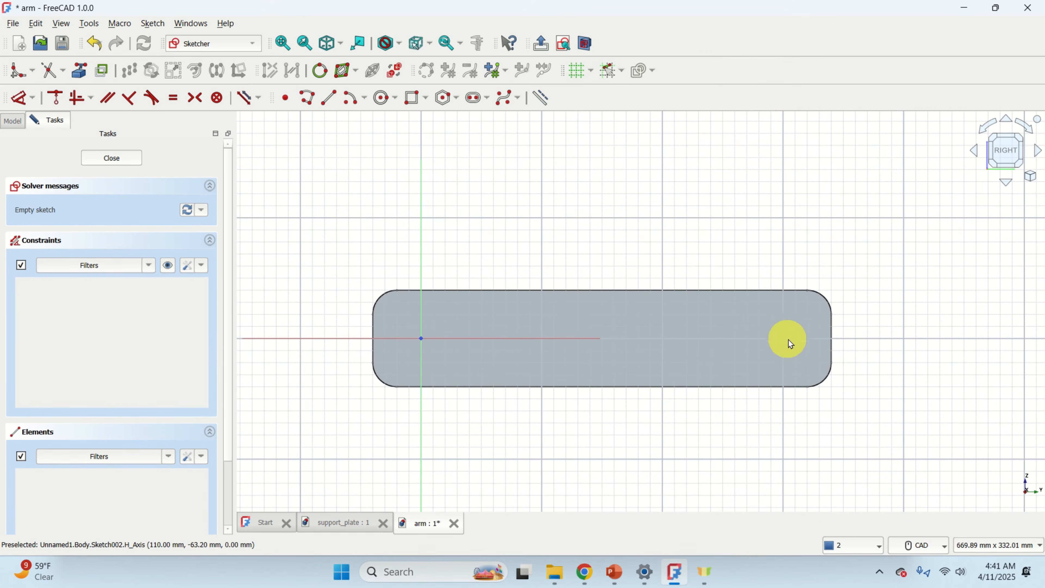
Link the end plate's rounded outline edges into the sketch as external geometry.
scroll(792, 338, "up", 1)
scroll(793, 338, "down", 2)
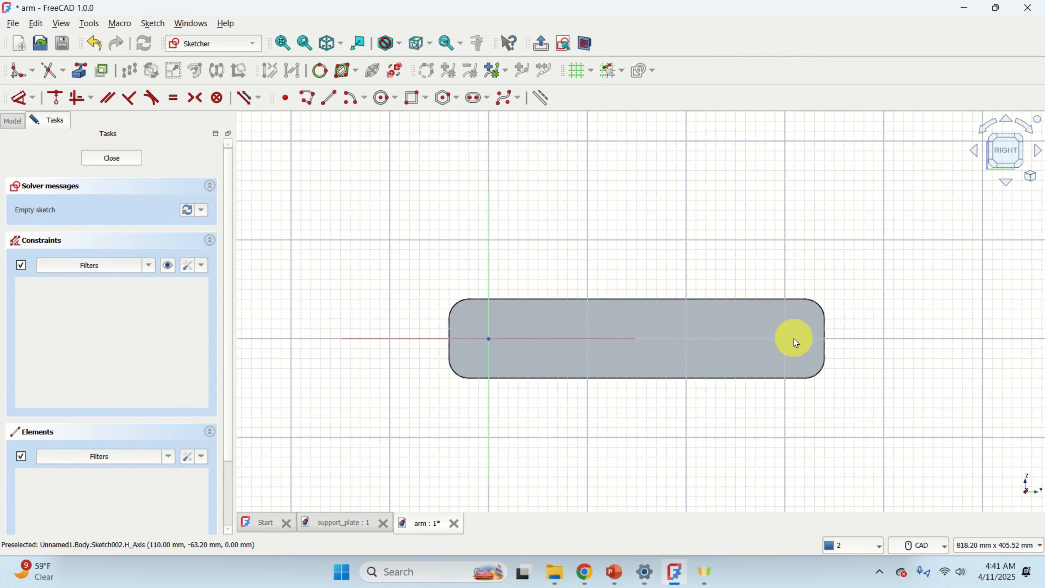
scroll(806, 333, "up", 4)
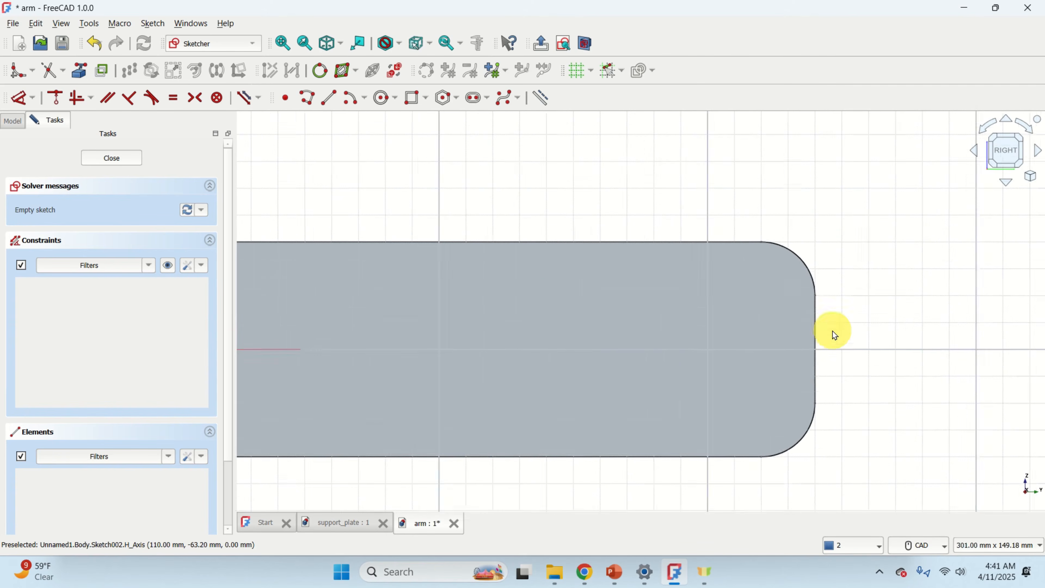
scroll(834, 334, "up", 1)
scroll(704, 202, "up", 3)
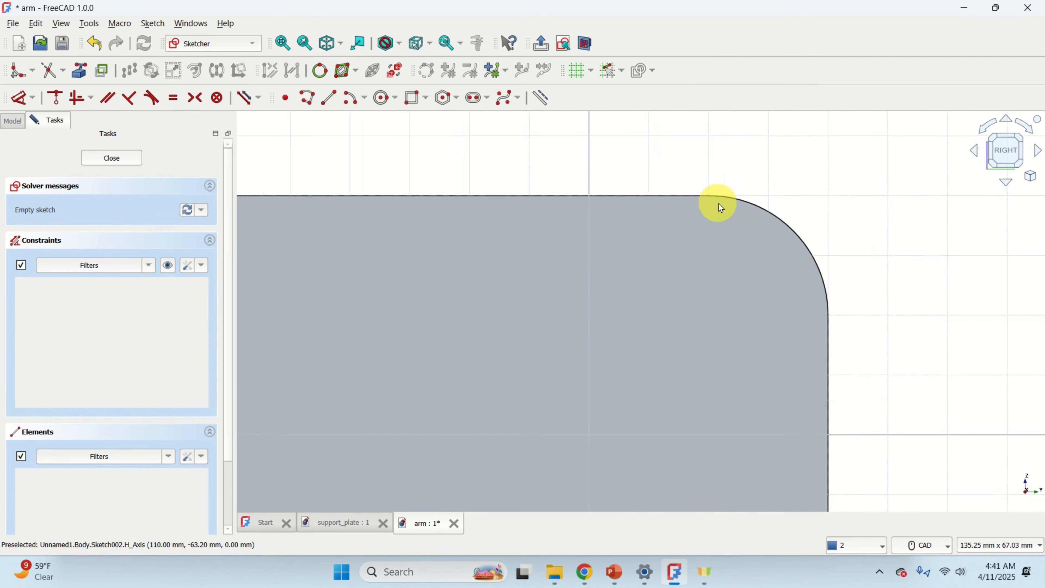
scroll(621, 196, "down", 5)
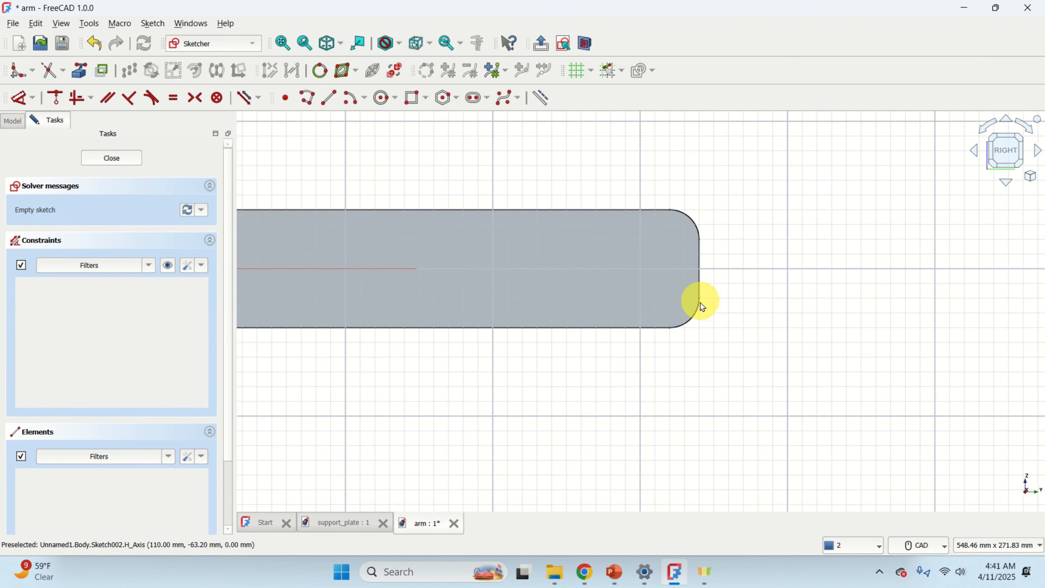
scroll(702, 307, "up", 3)
scroll(701, 308, "down", 4)
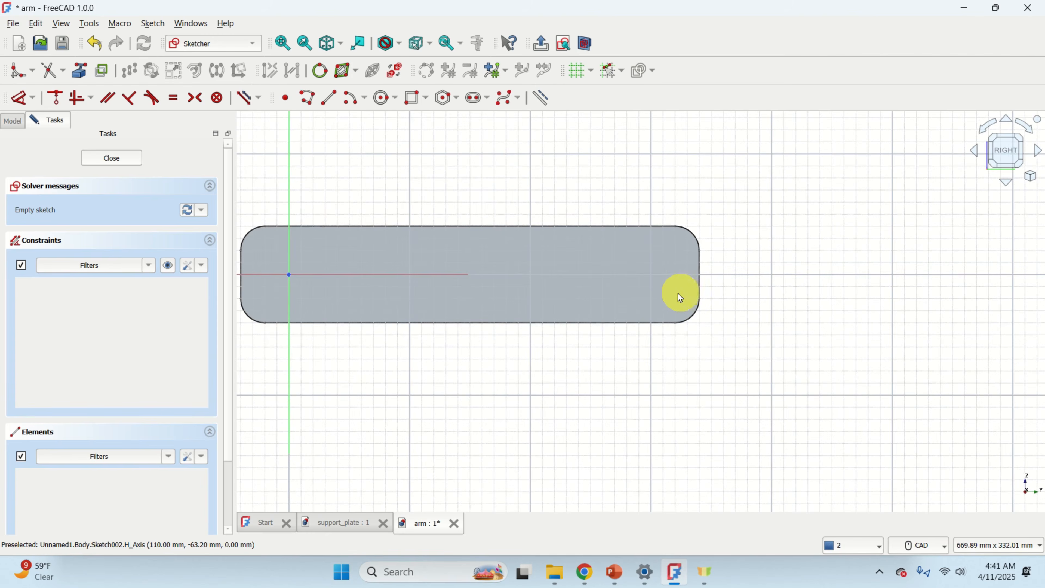
left_click(82, 73)
scroll(675, 240, "up", 5)
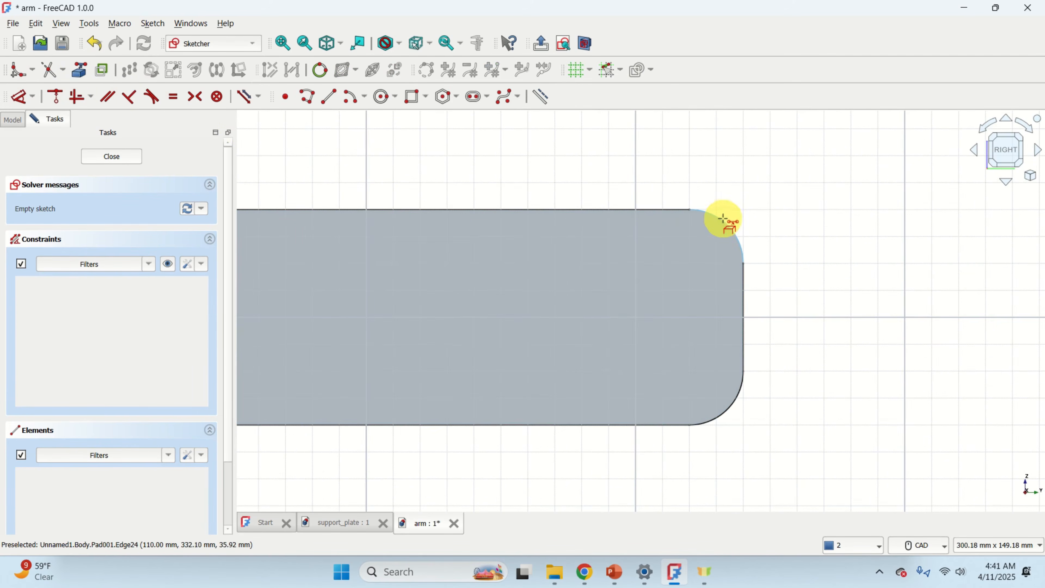
left_click(724, 220)
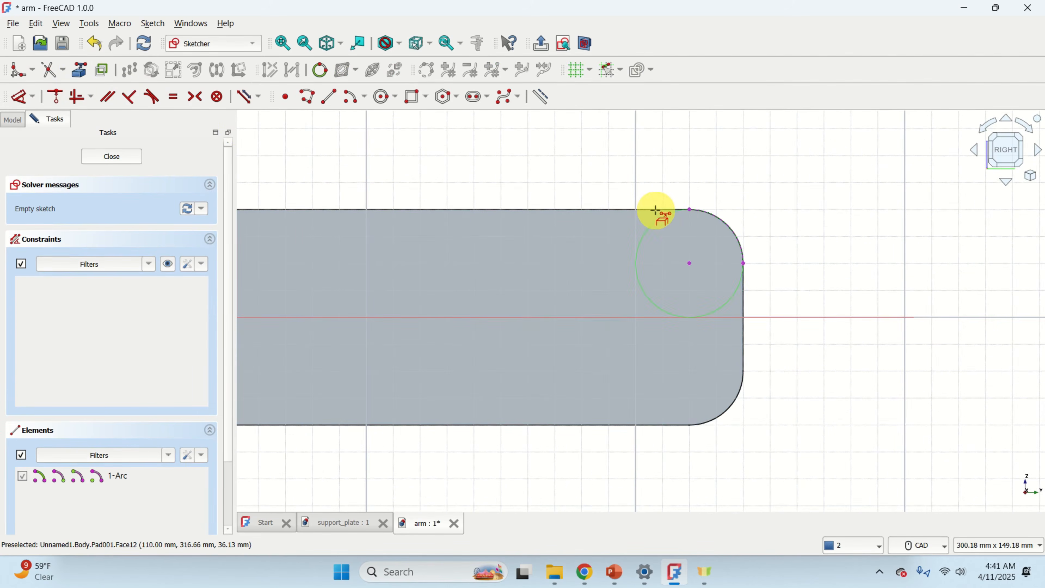
left_click(603, 216)
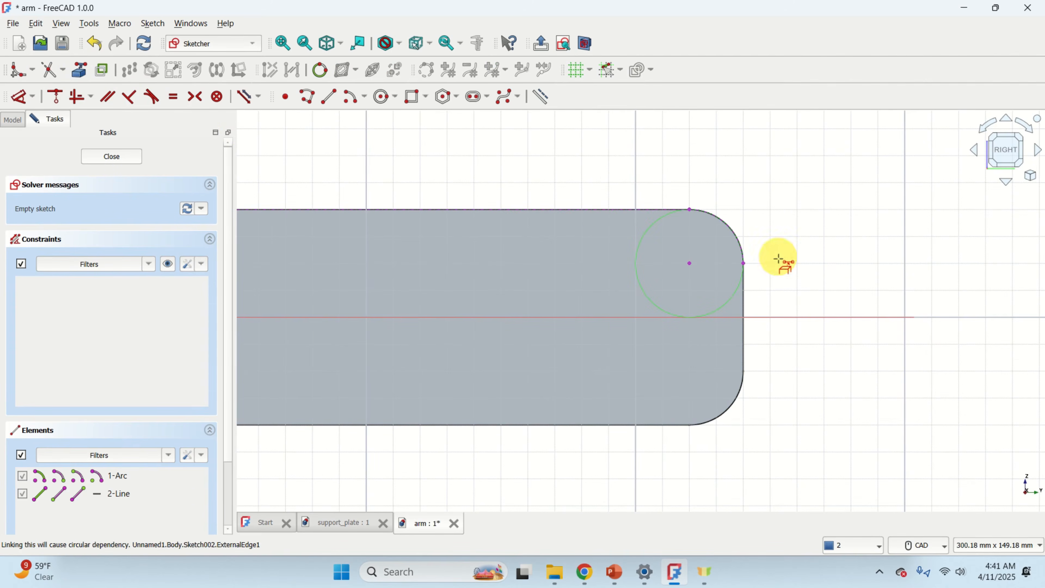
left_click(744, 305)
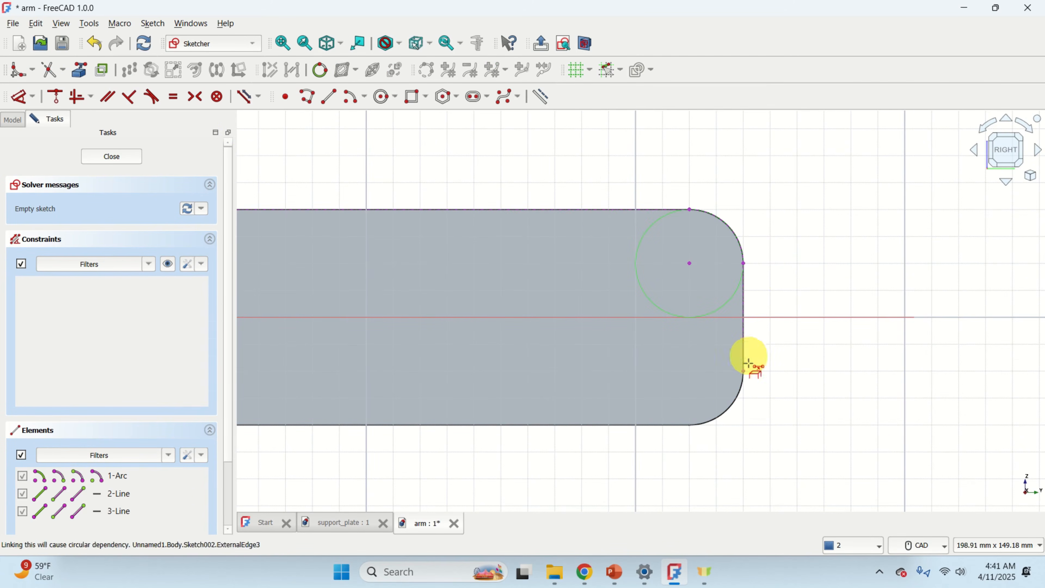
left_click(737, 397)
left_click(653, 425)
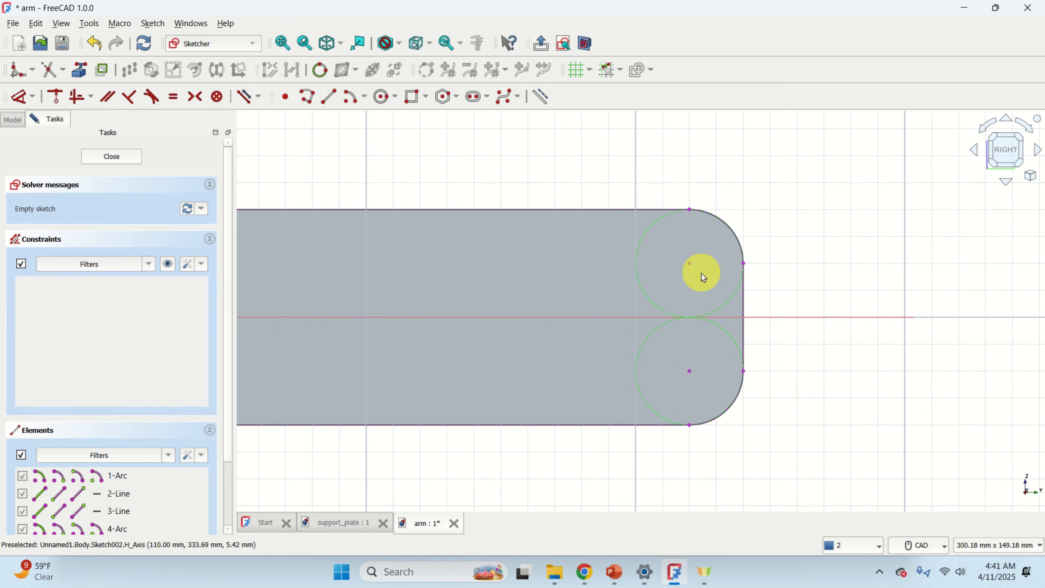
Draw a circle centred on the sketch's horizontal axis near the rounded end of the plate.
left_click(384, 102)
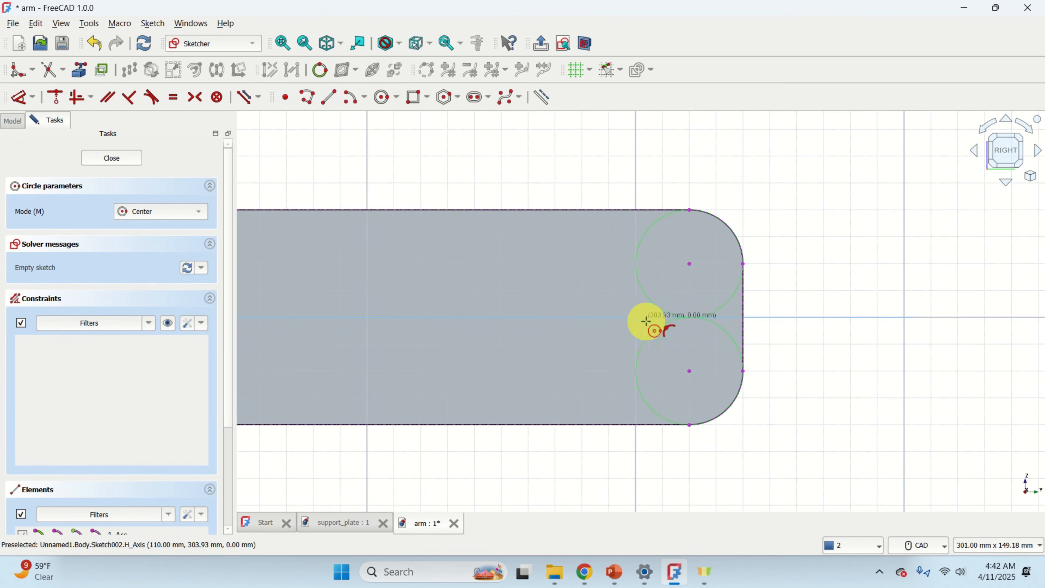
left_click(633, 317)
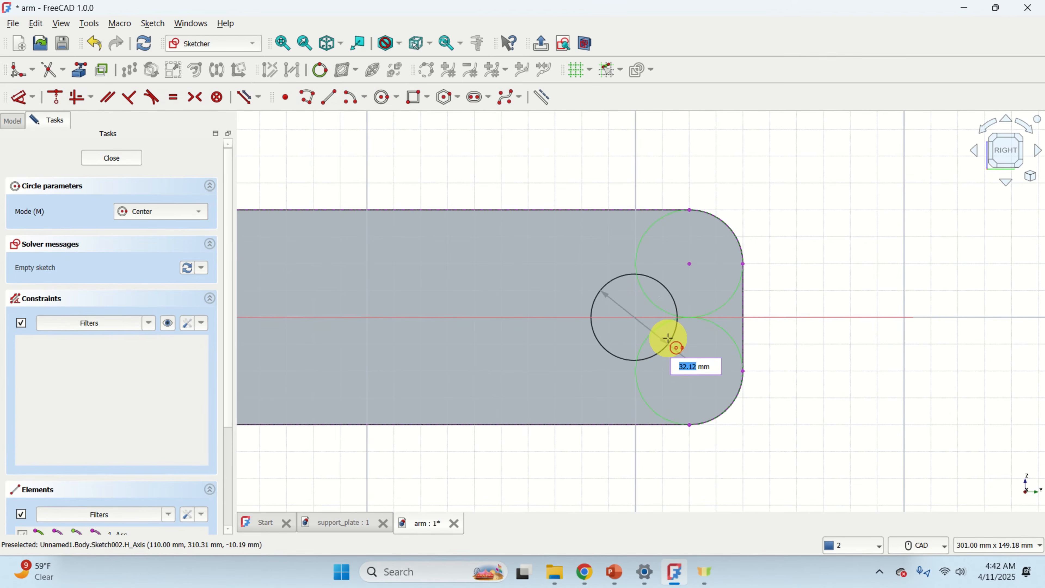
left_click(667, 338)
right_click(780, 334)
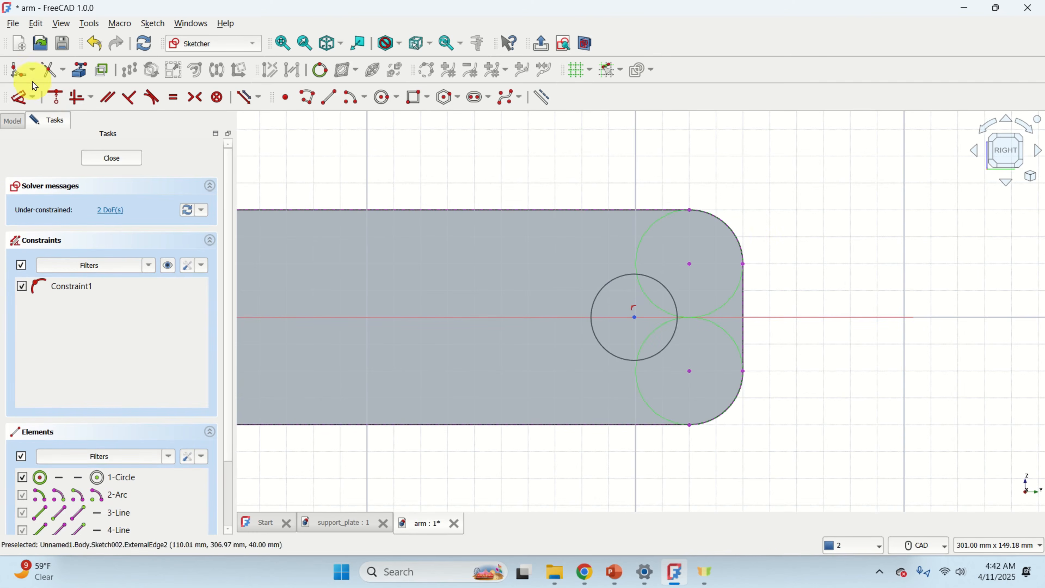
Constrain the circle's radius to 15 mm.
left_click(32, 97)
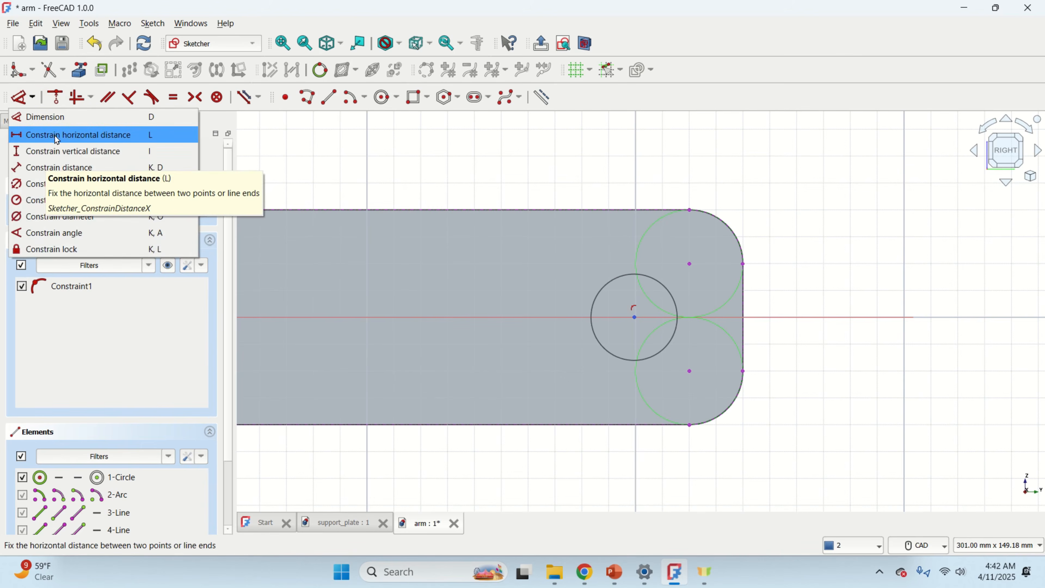
left_click(66, 201)
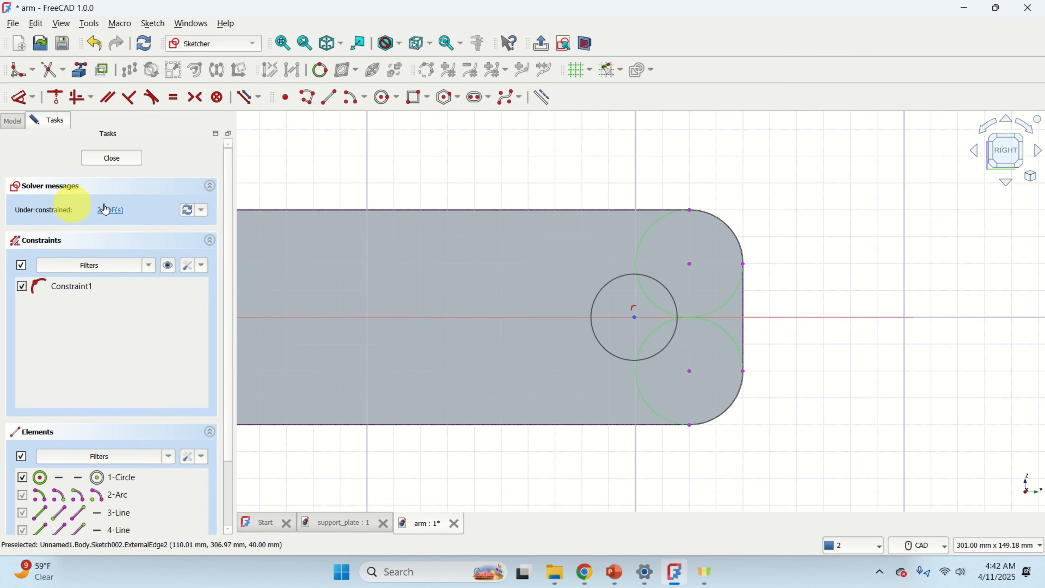
left_click(661, 289)
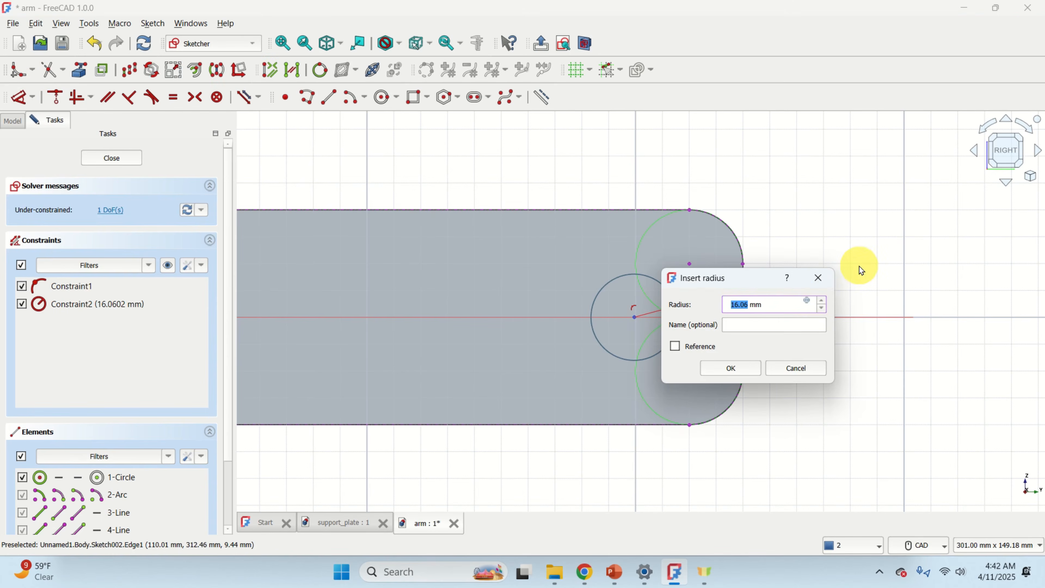
type("15")
key("Return")
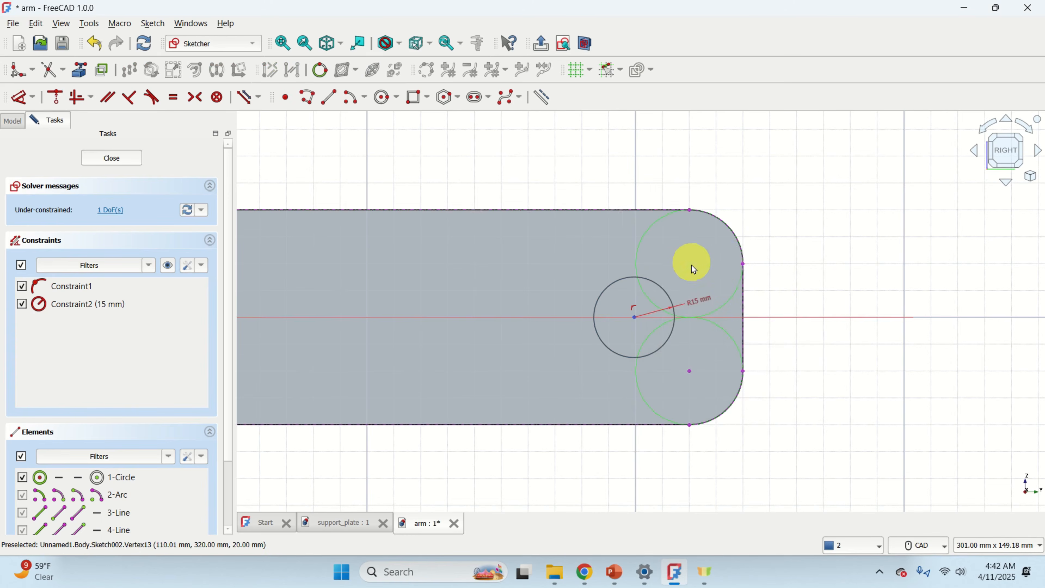
Fix the circle centre's horizontal distance from the plate's end edge at 45 mm and close the sketch.
scroll(693, 268, "up", 1)
left_click(110, 211)
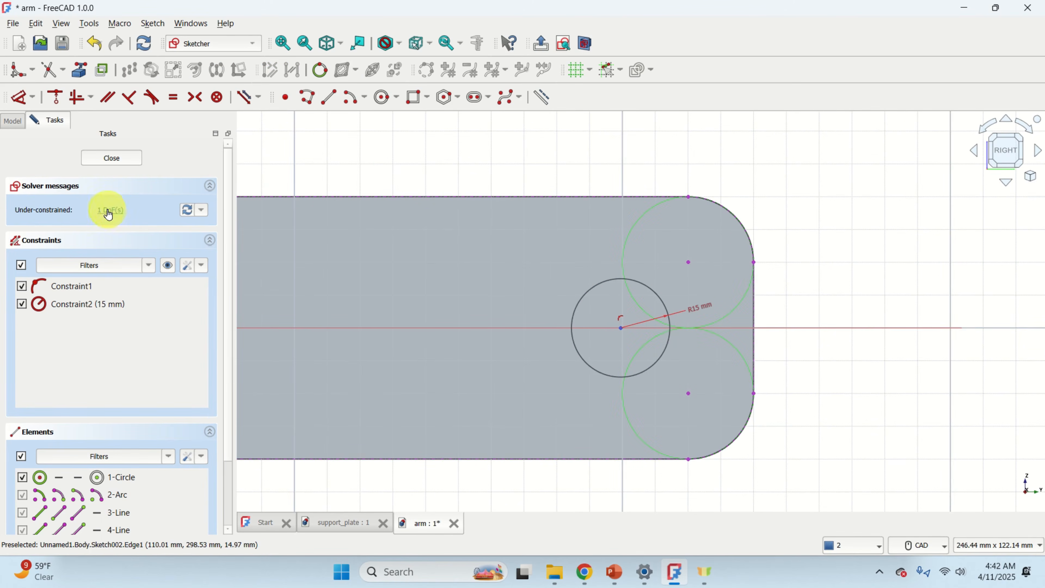
left_click(660, 296)
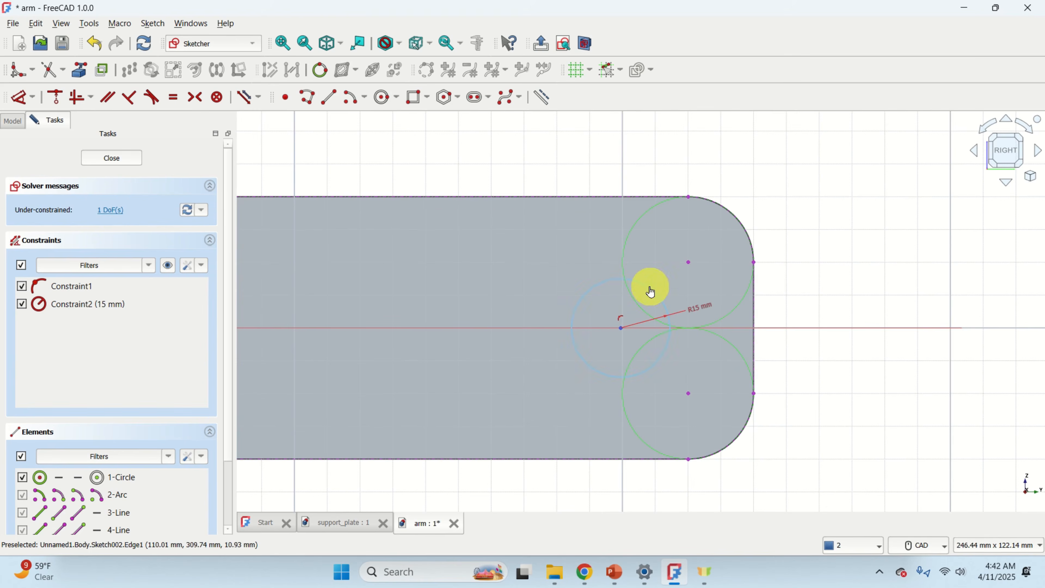
left_click_drag(650, 292, 576, 287)
scroll(686, 288, "up", 2)
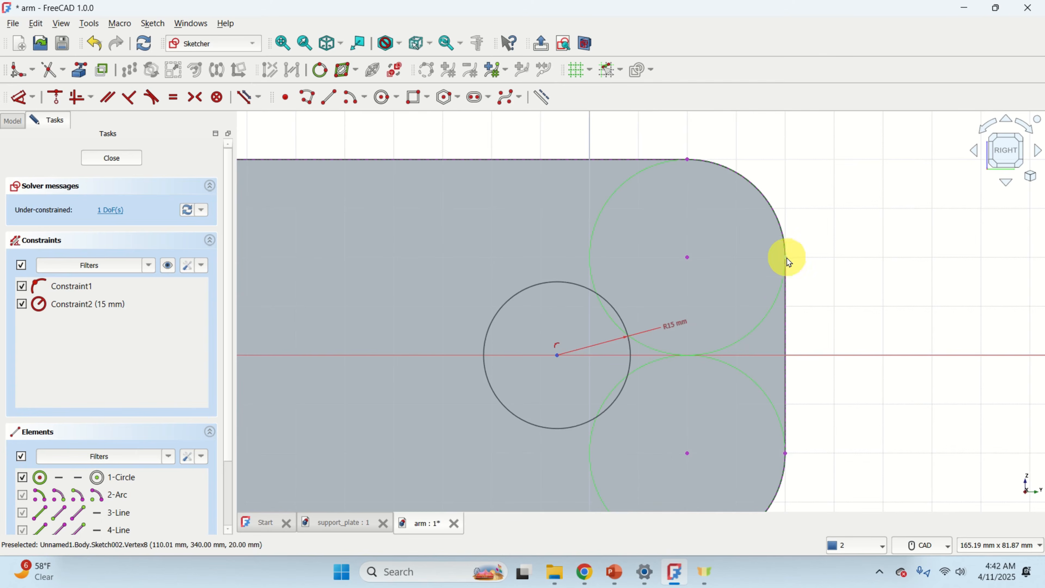
left_click(559, 360)
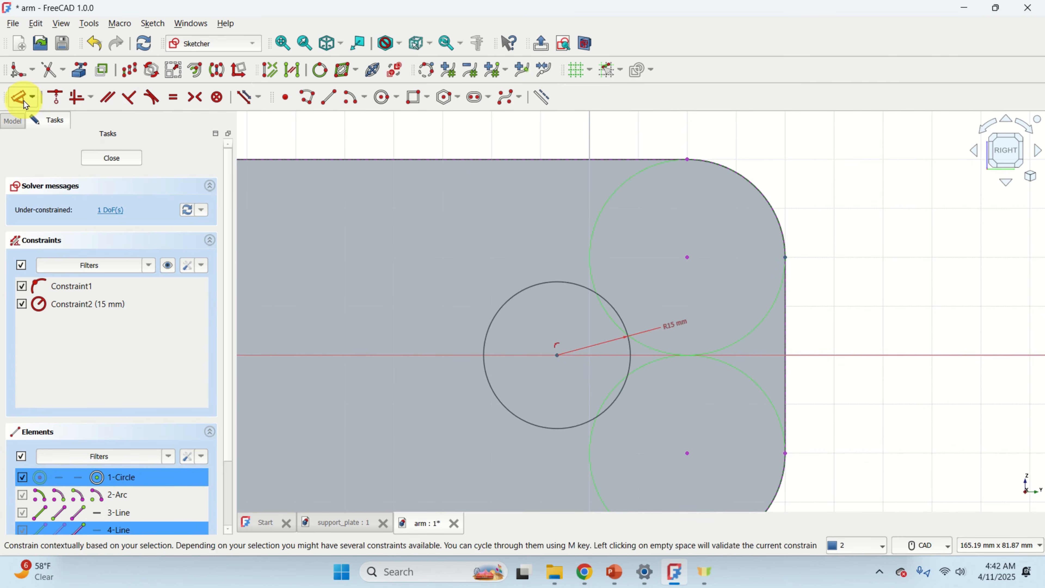
left_click(30, 104)
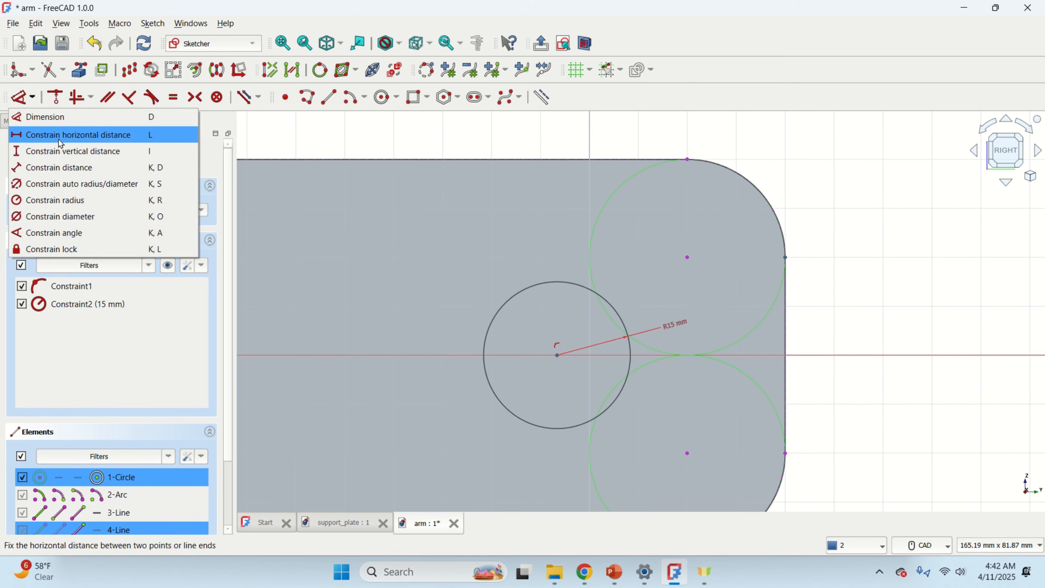
left_click(76, 137)
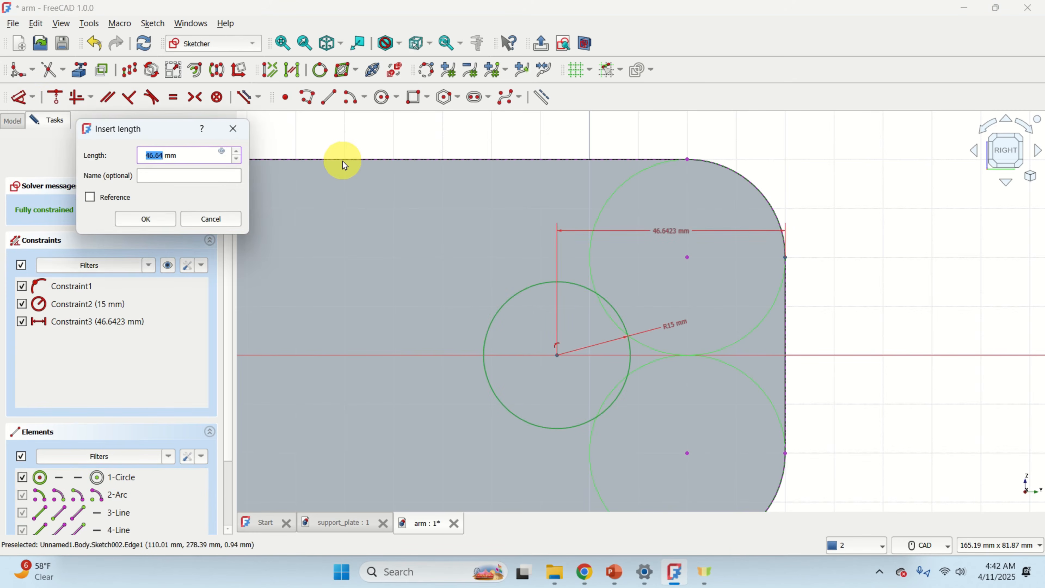
type("45")
key("Return")
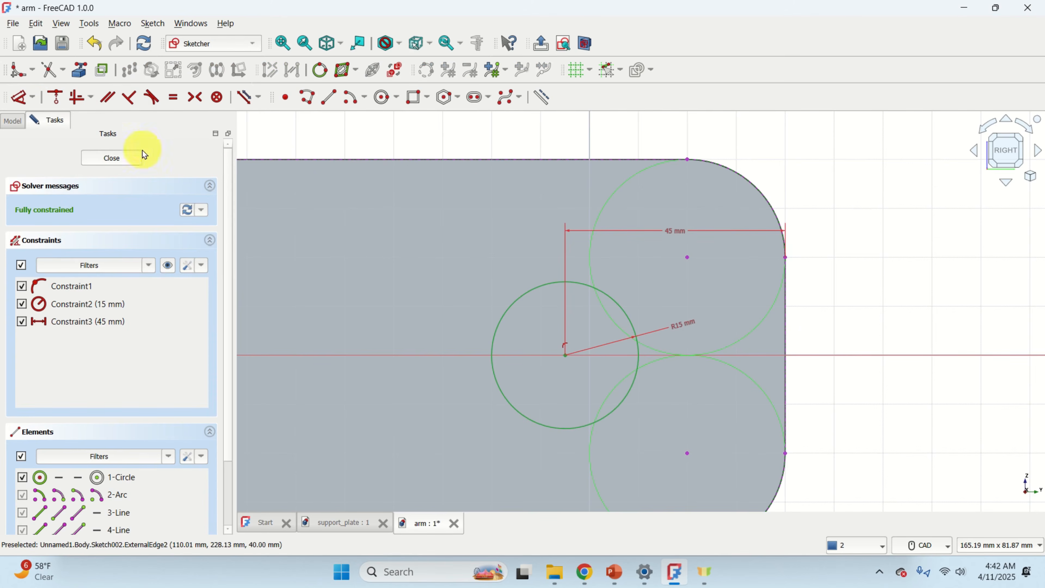
right_click(833, 169)
left_click(671, 147)
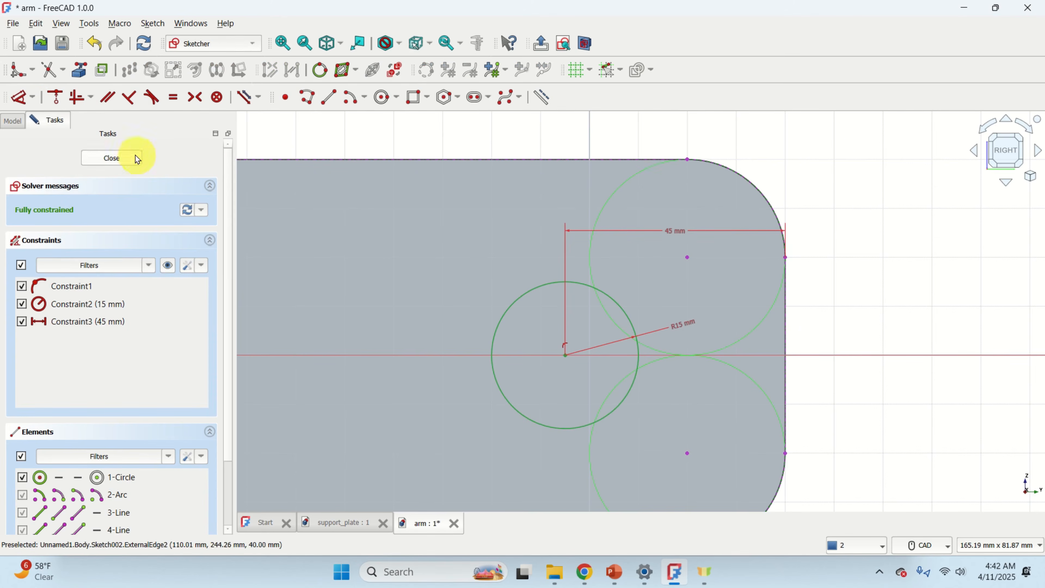
left_click(136, 161)
Pad the circle sketch out from the end plate by 50 mm.
scroll(583, 268, "up", 8)
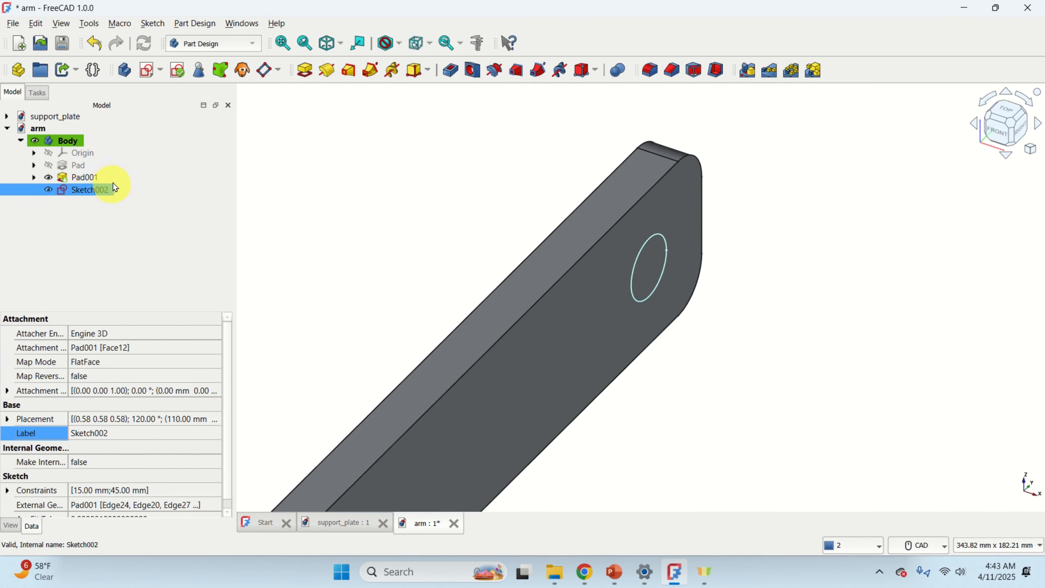
left_click(305, 74)
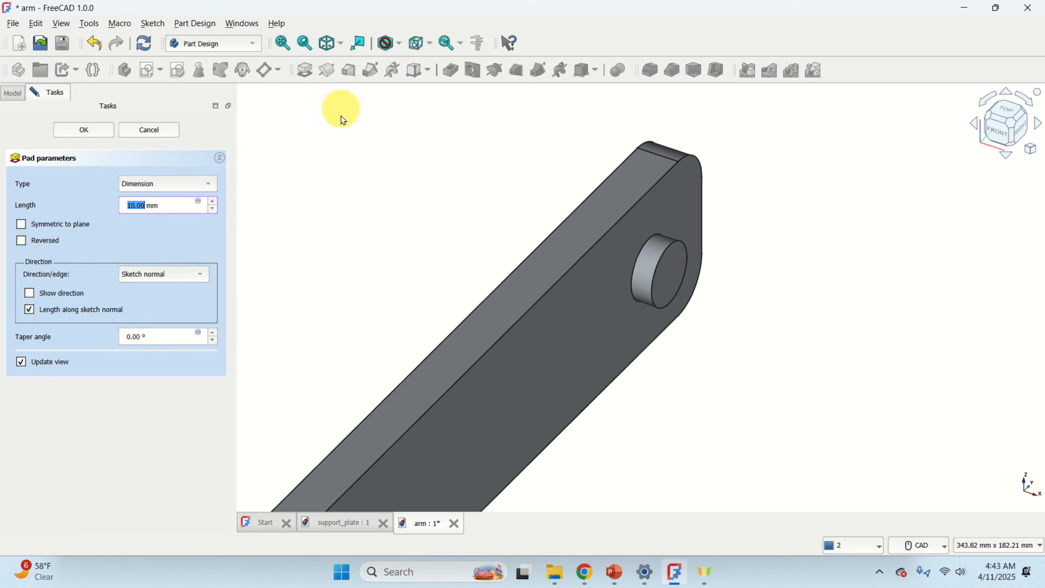
left_click(212, 202)
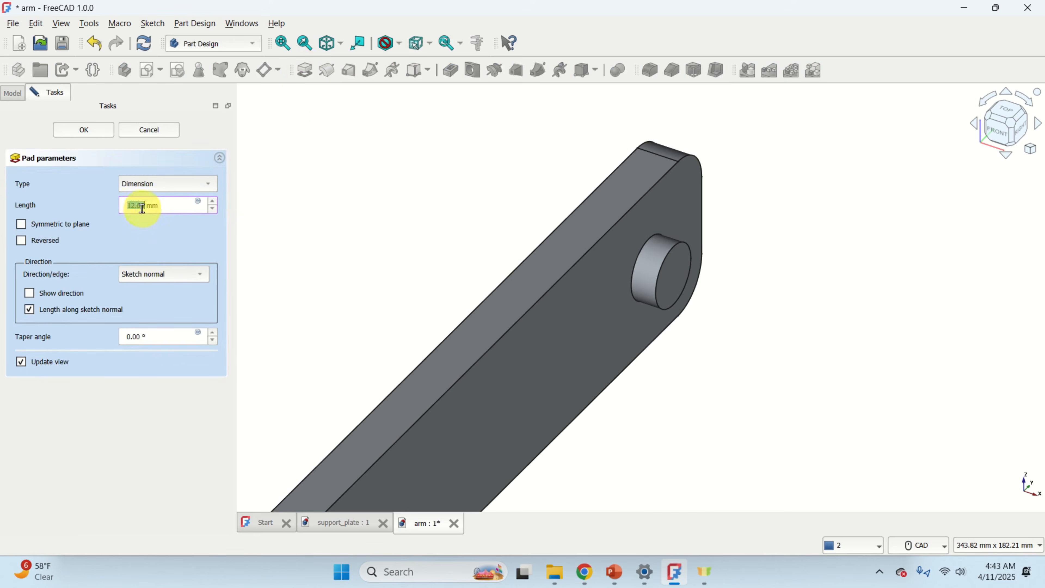
key("BackSpace")
key("BackSpace")
key("BackSpace")
key("BackSpace")
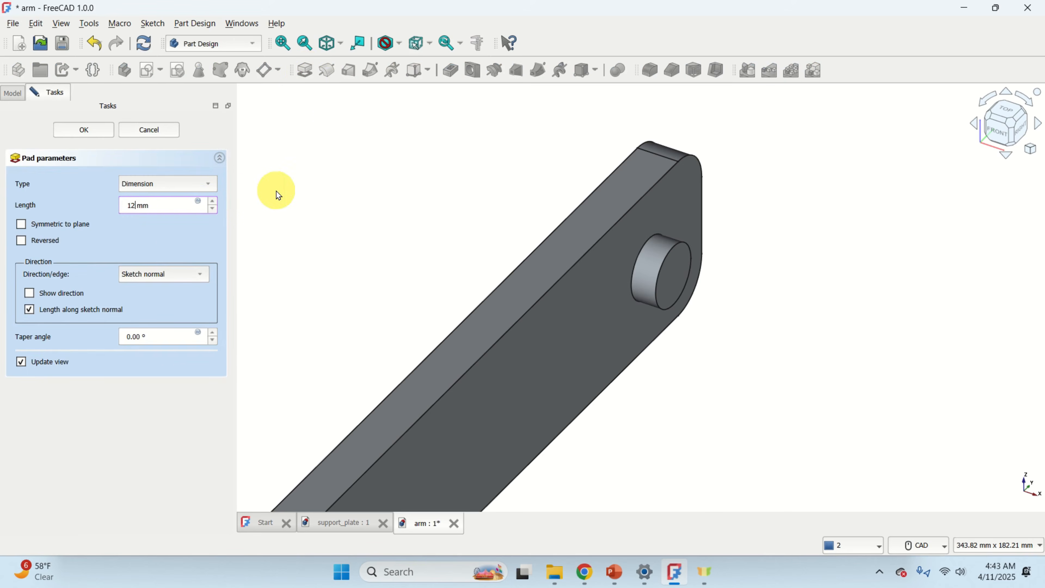
type("50")
key("Return")
scroll(364, 239, "down", 3)
scroll(371, 238, "down", 1)
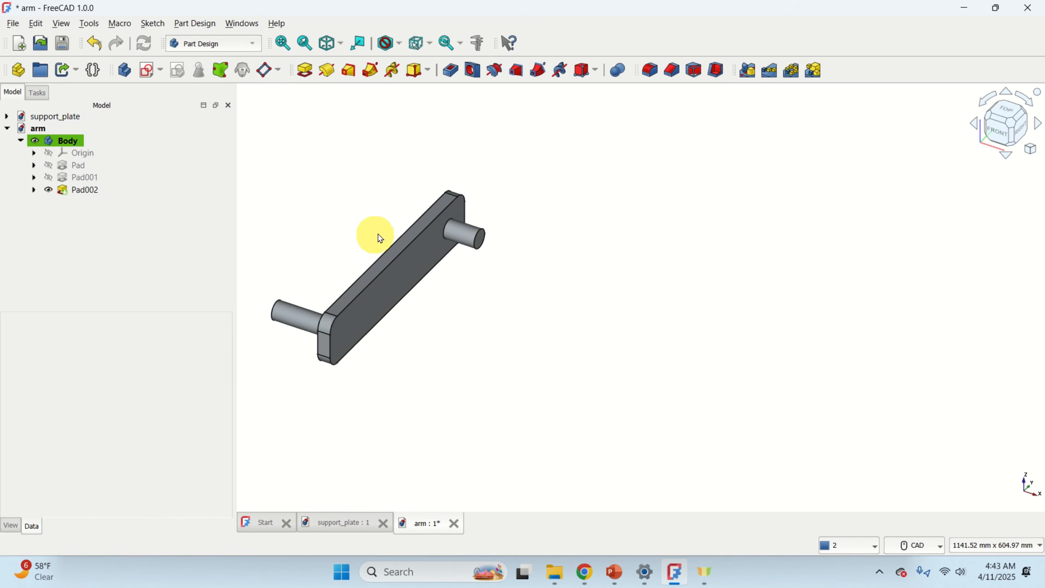
Give the arm body a custom appearance with a pink diffuse colour (#ff557f).
middle_click_drag(377, 238, 517, 228)
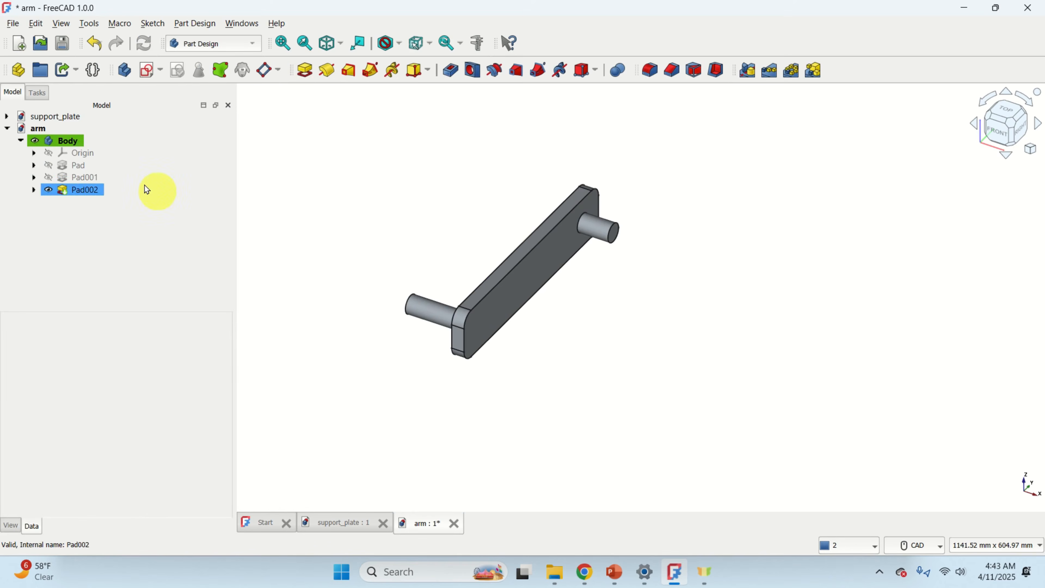
left_click(68, 140)
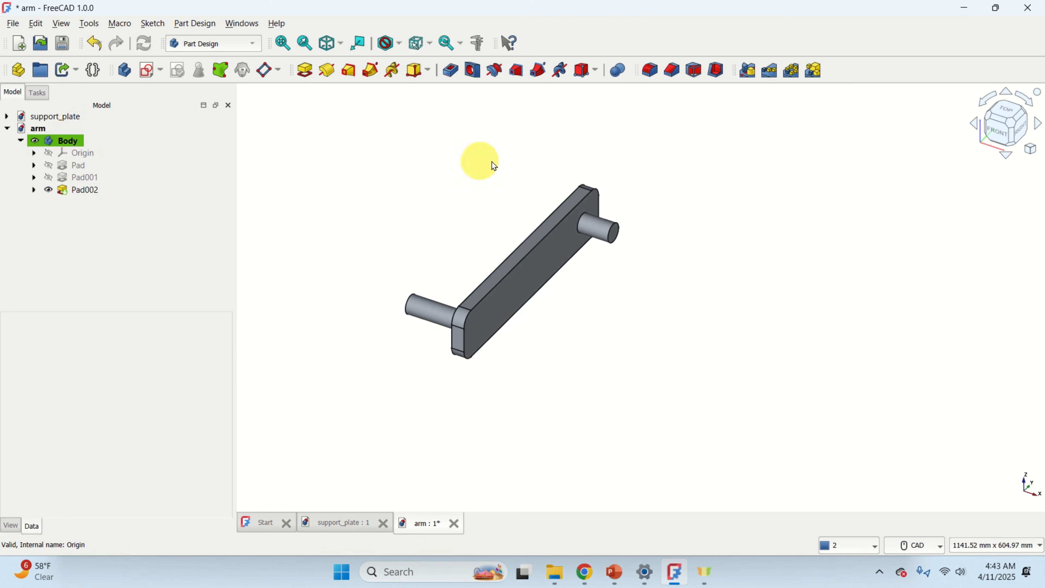
scroll(273, 268, "up", 1)
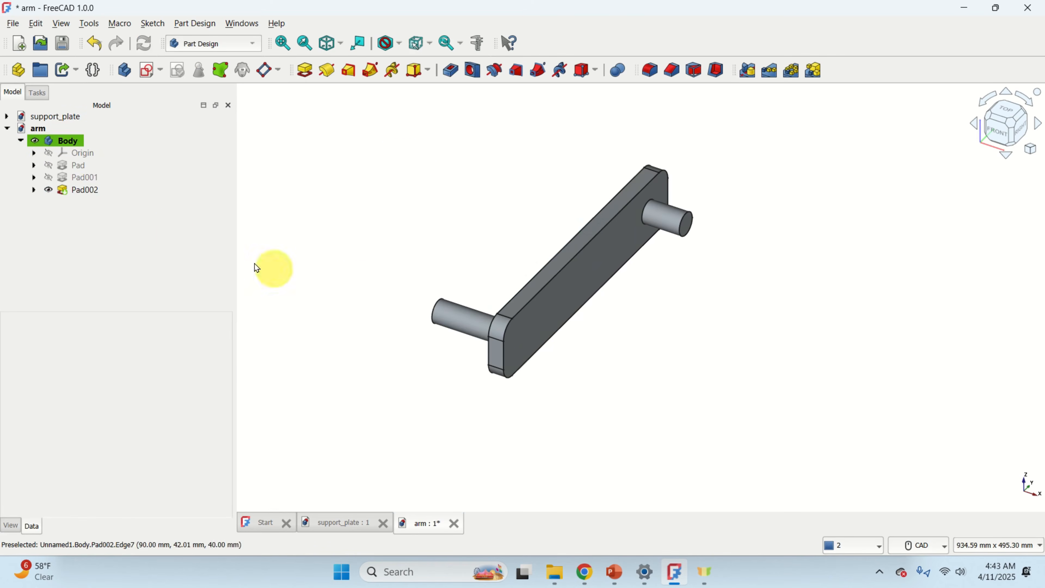
right_click(71, 142)
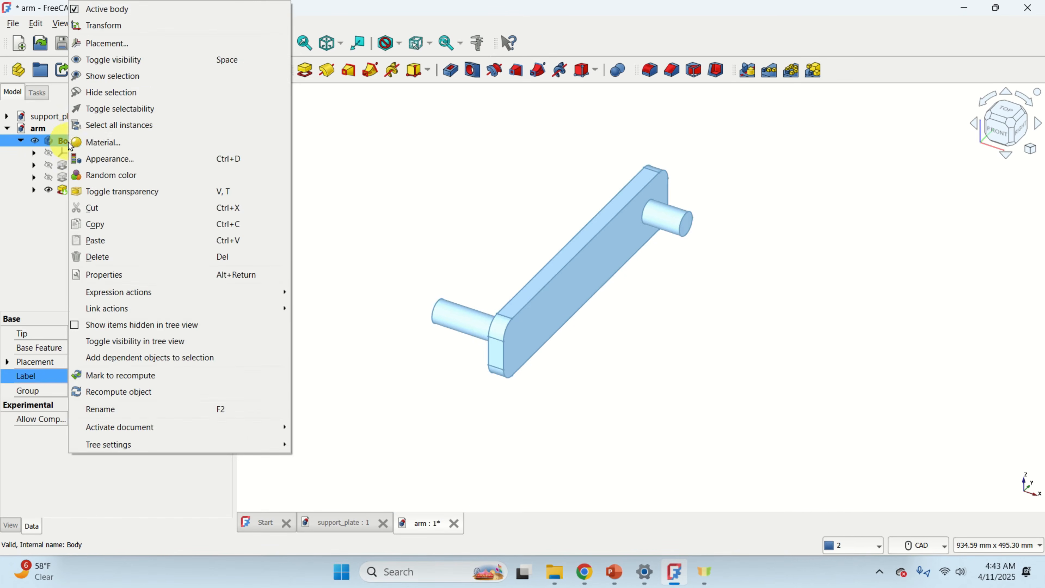
left_click(104, 159)
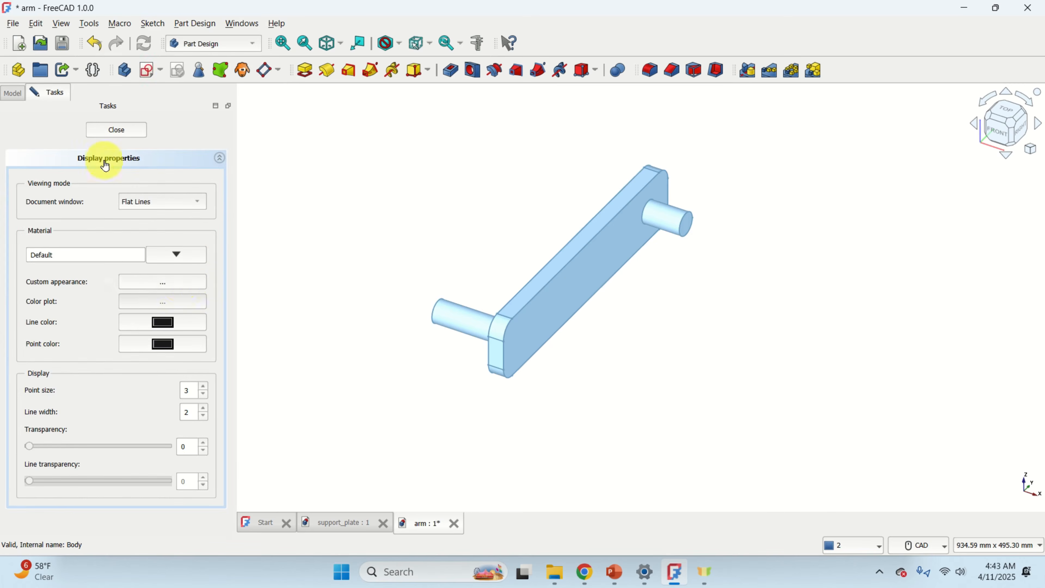
left_click(177, 287)
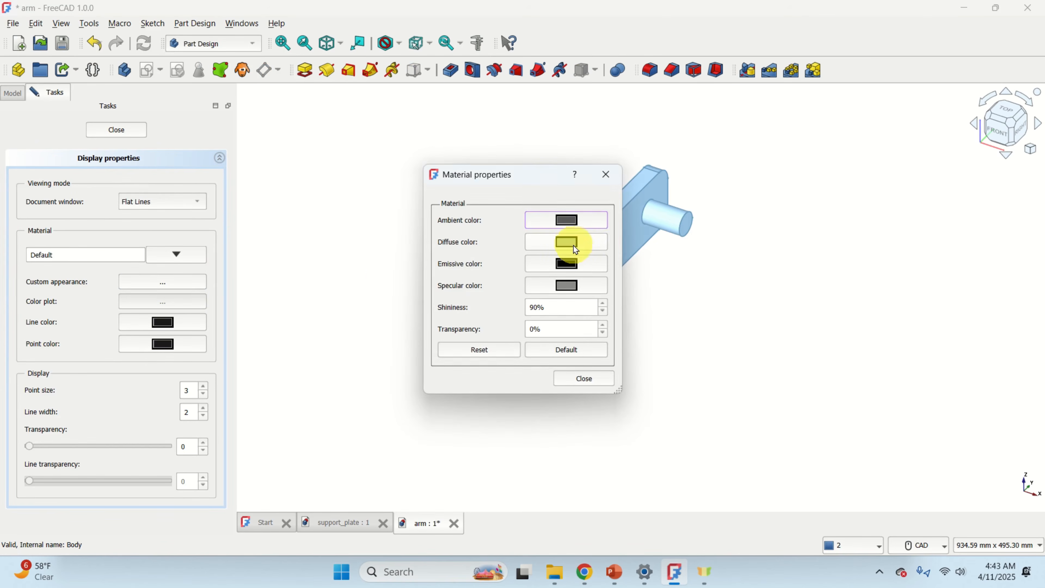
left_click(573, 245)
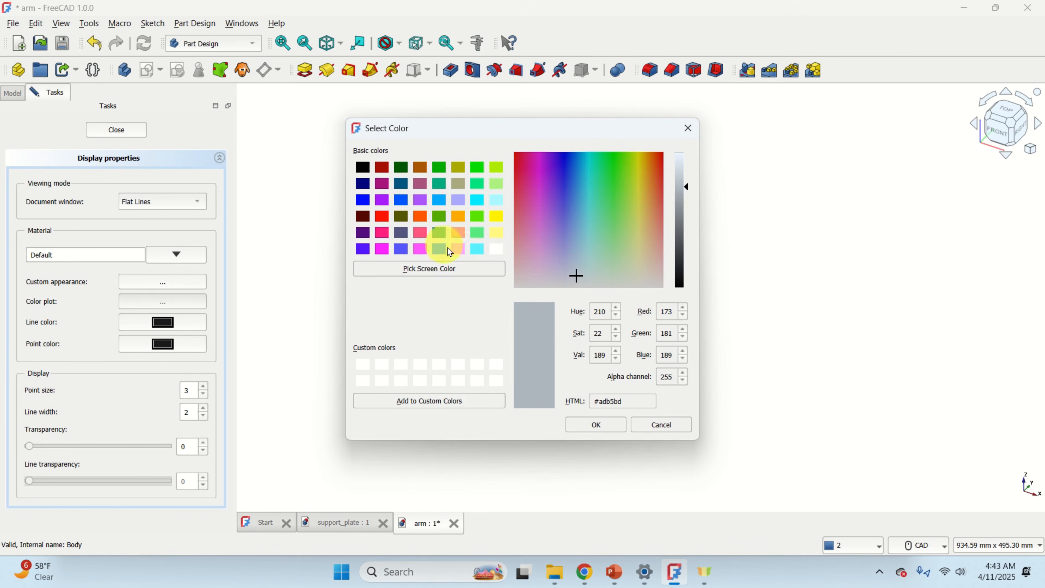
left_click(423, 233)
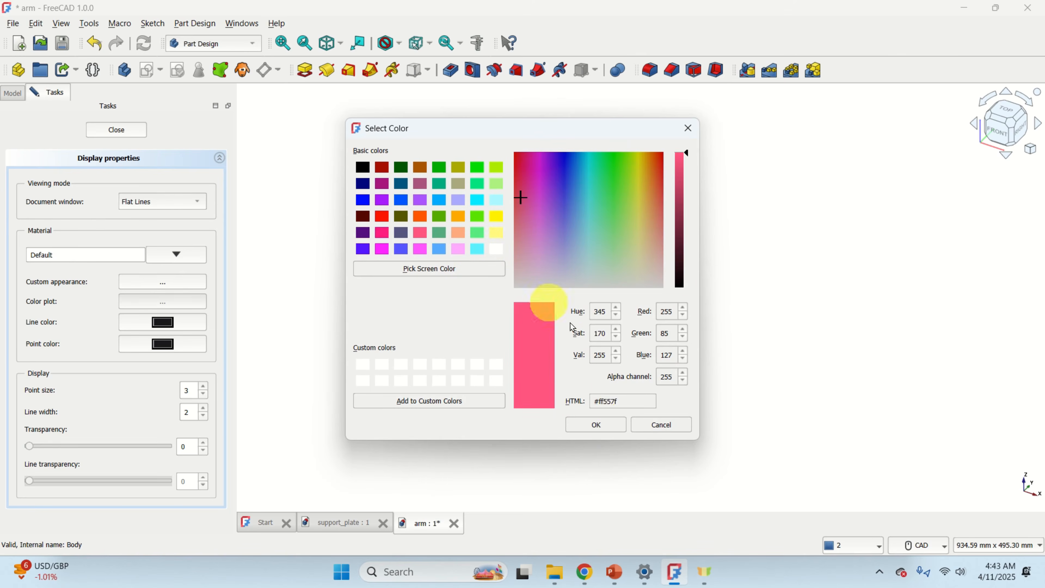
left_click(599, 425)
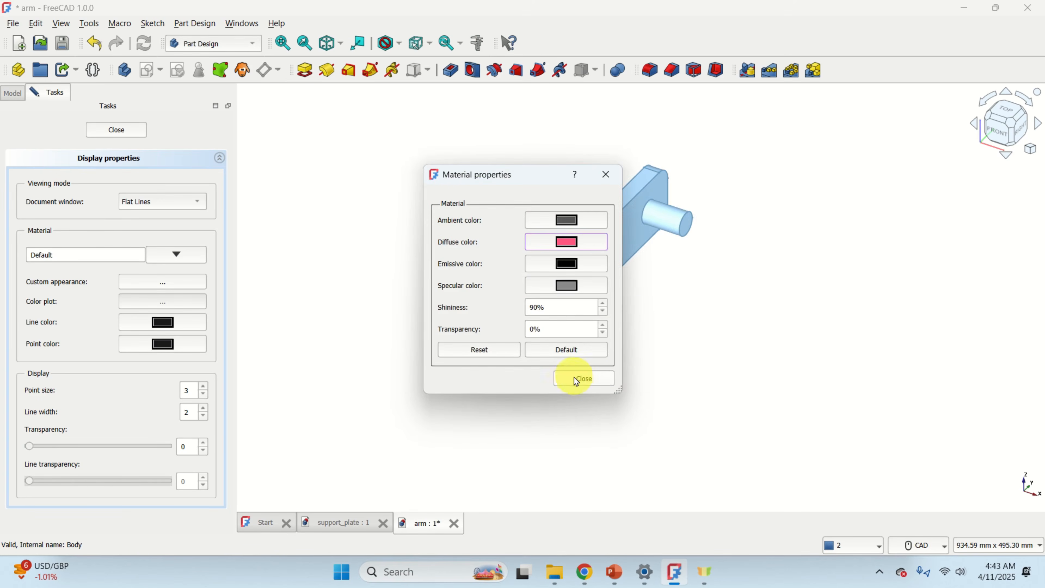
left_click(586, 378)
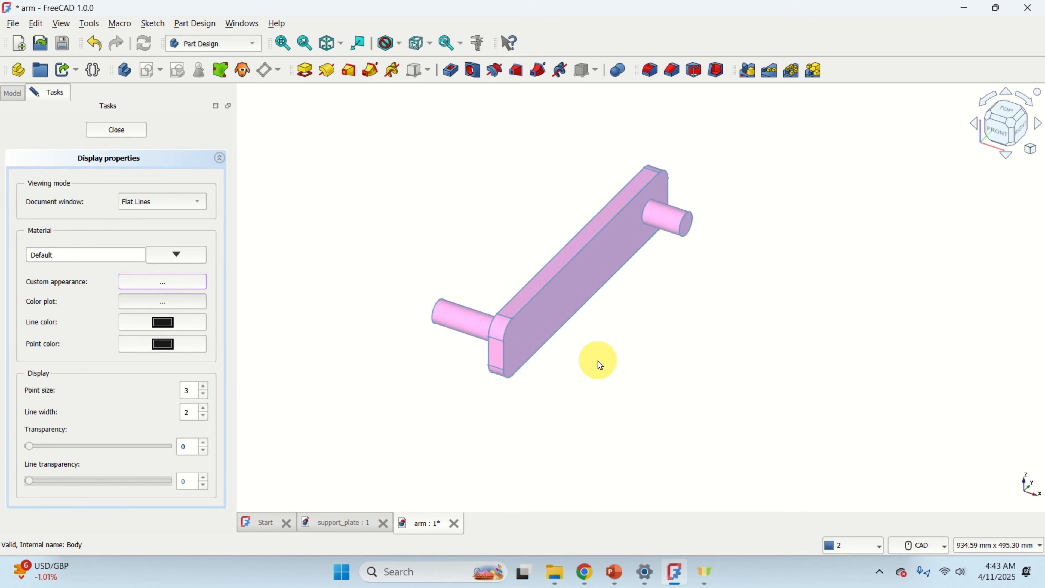
left_click(599, 365)
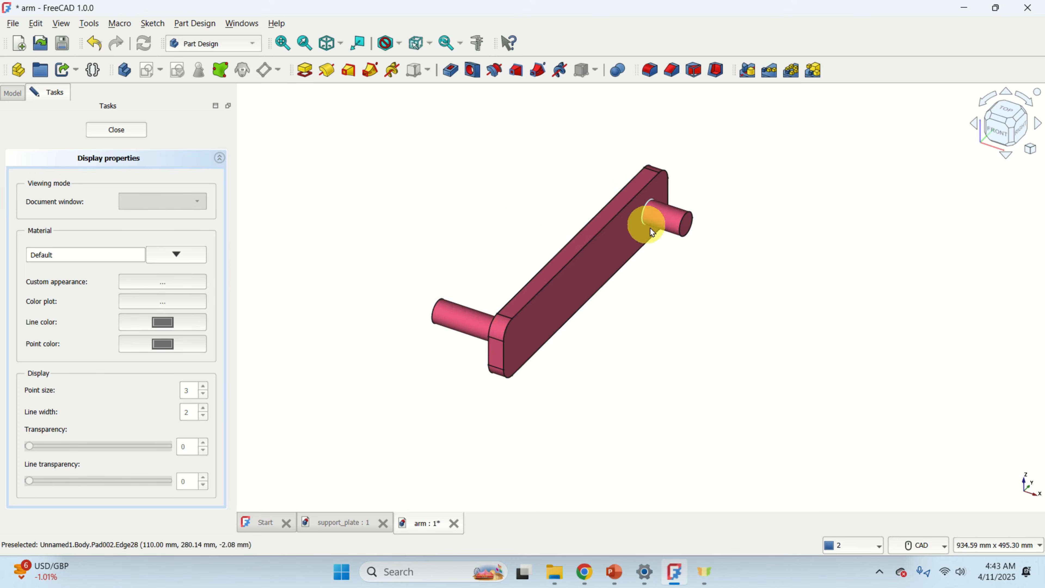
scroll(551, 263, "down", 1)
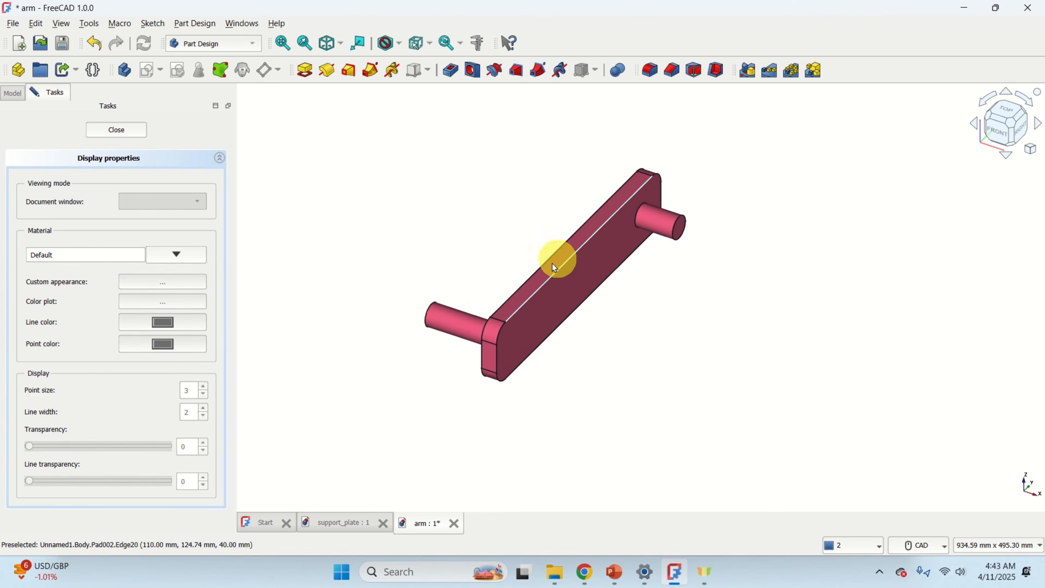
scroll(393, 274, "up", 1)
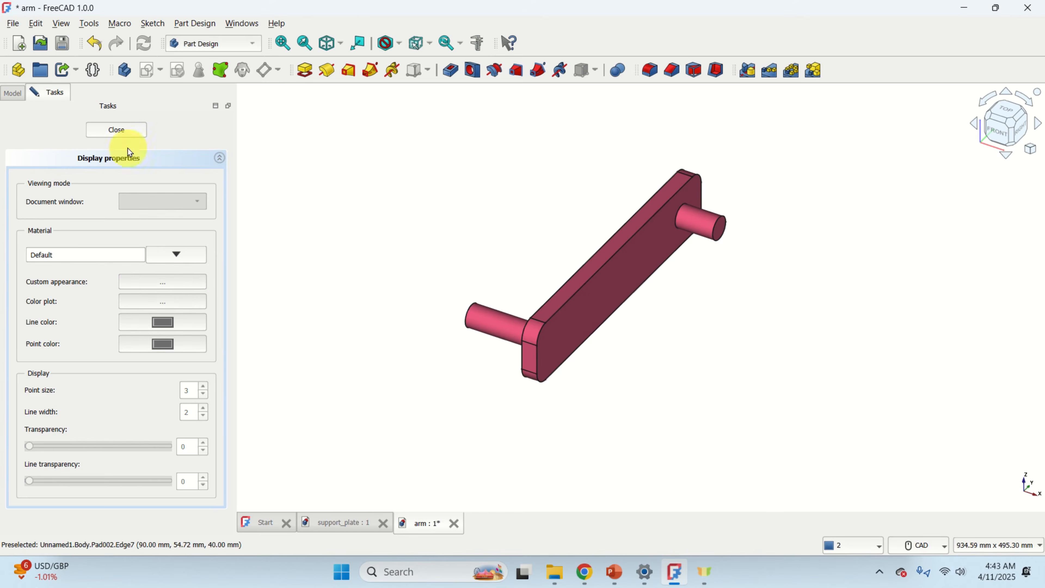
left_click(121, 130)
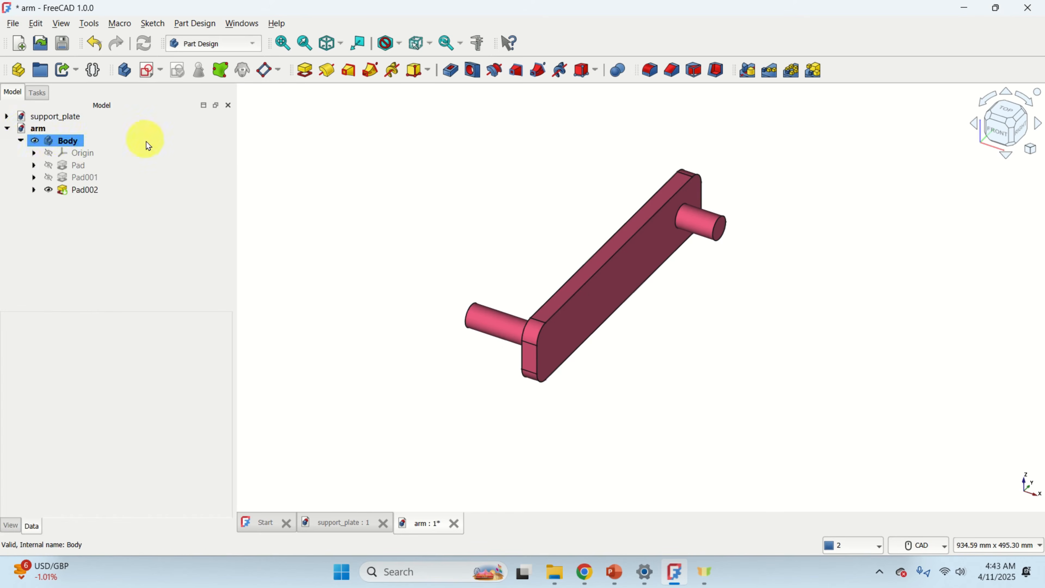
Activate the support plate body in the support_plate document.
left_click(7, 117)
left_click(78, 128)
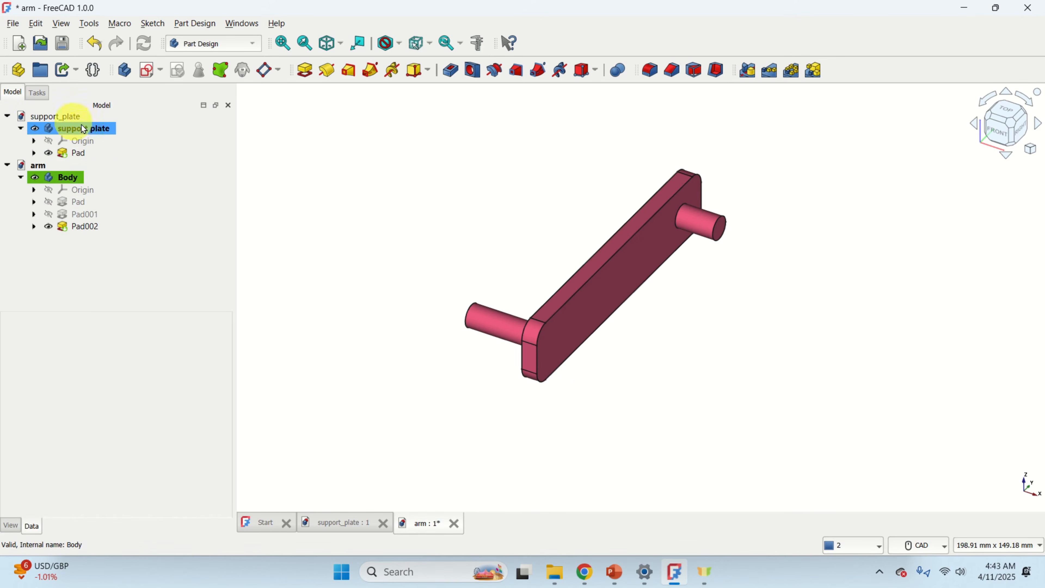
double_click(93, 130)
Rename the arm document's body to arm.
left_click(74, 182)
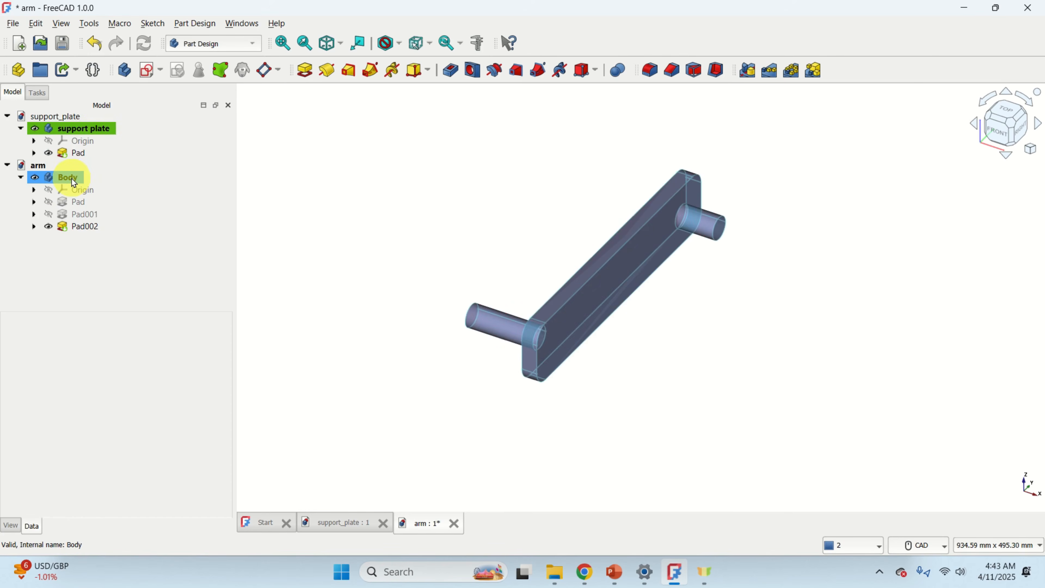
left_click(70, 177)
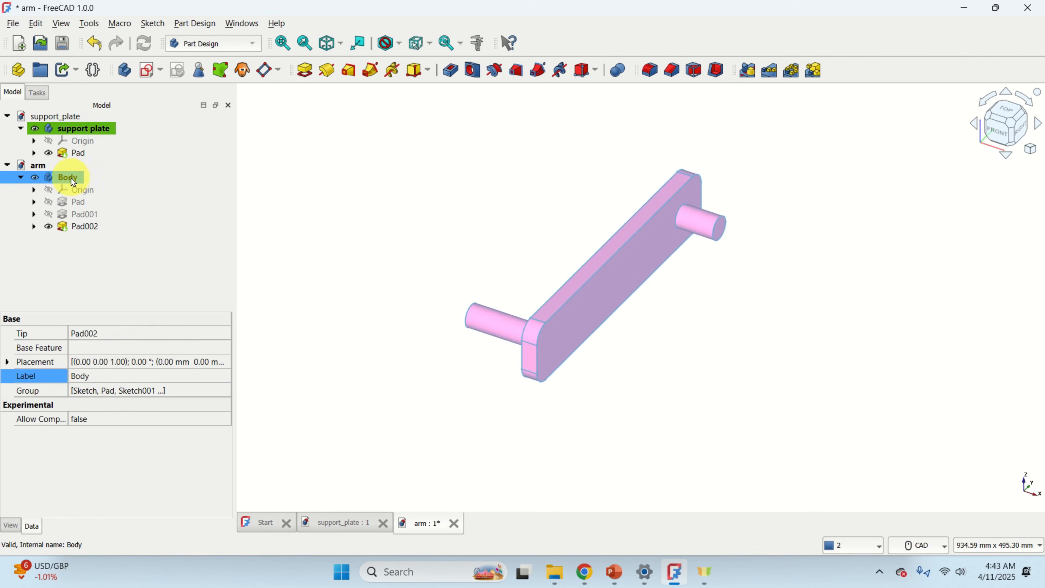
left_click(96, 375)
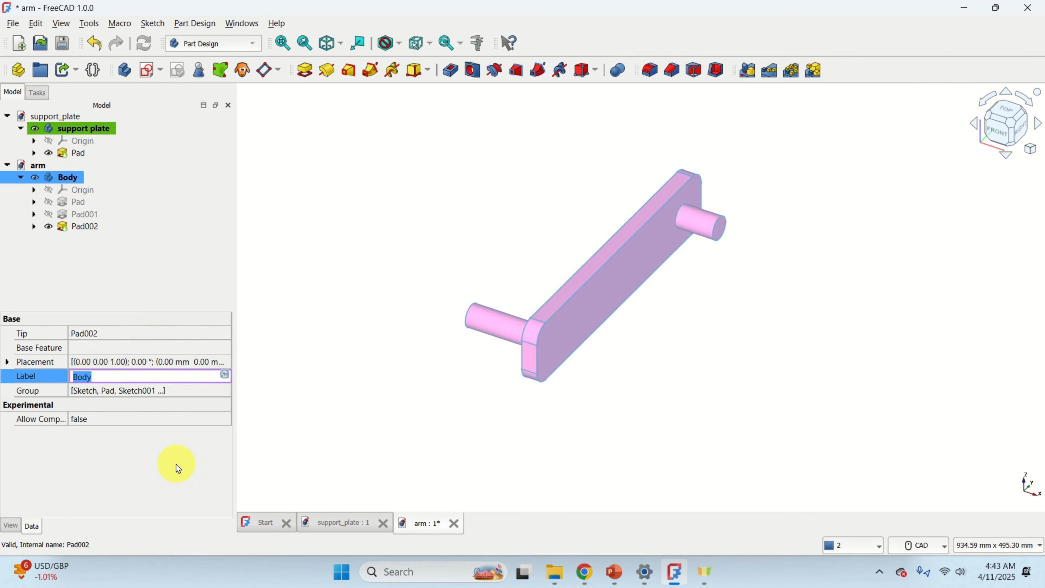
type("arm")
key("Return")
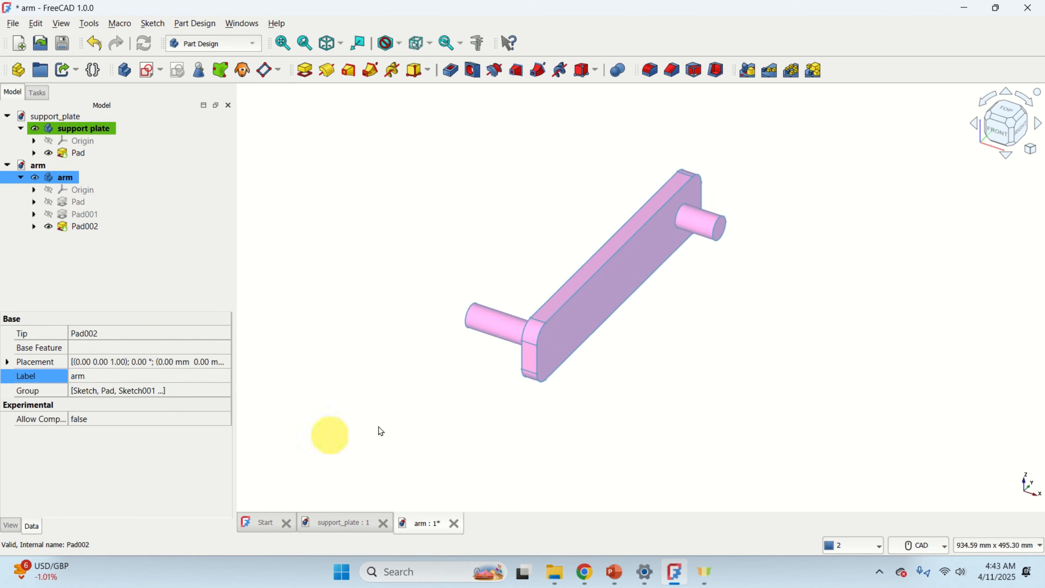
Save the arm and support_plate documents.
left_click(655, 367)
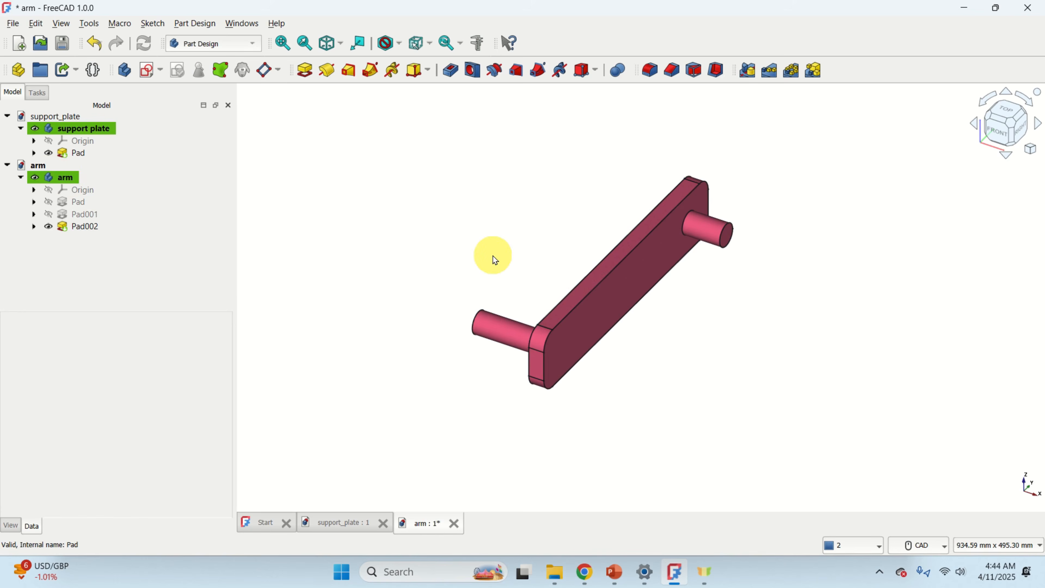
left_click(38, 165)
left_click(13, 23)
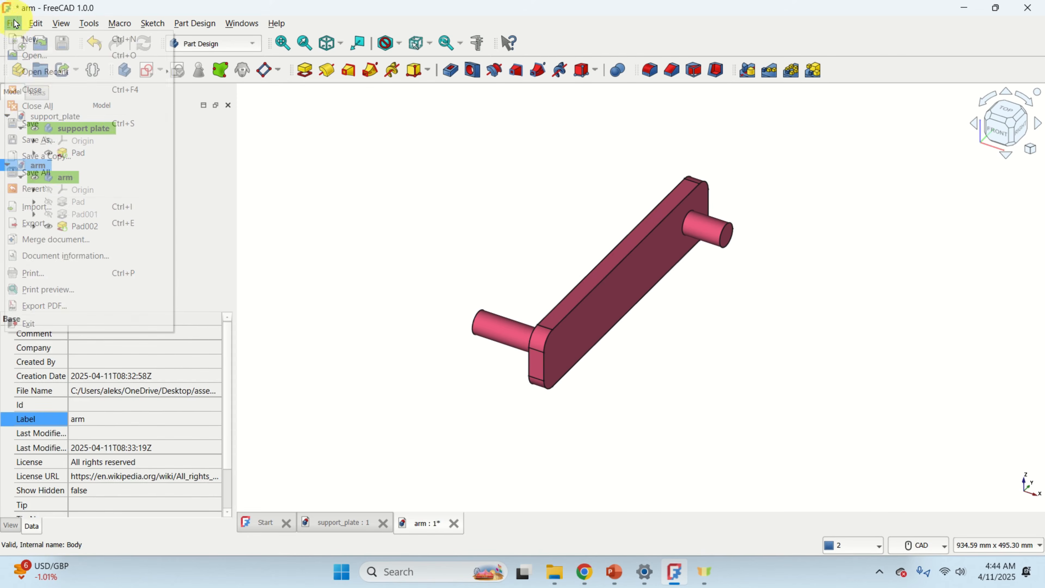
left_click(54, 125)
left_click(53, 117)
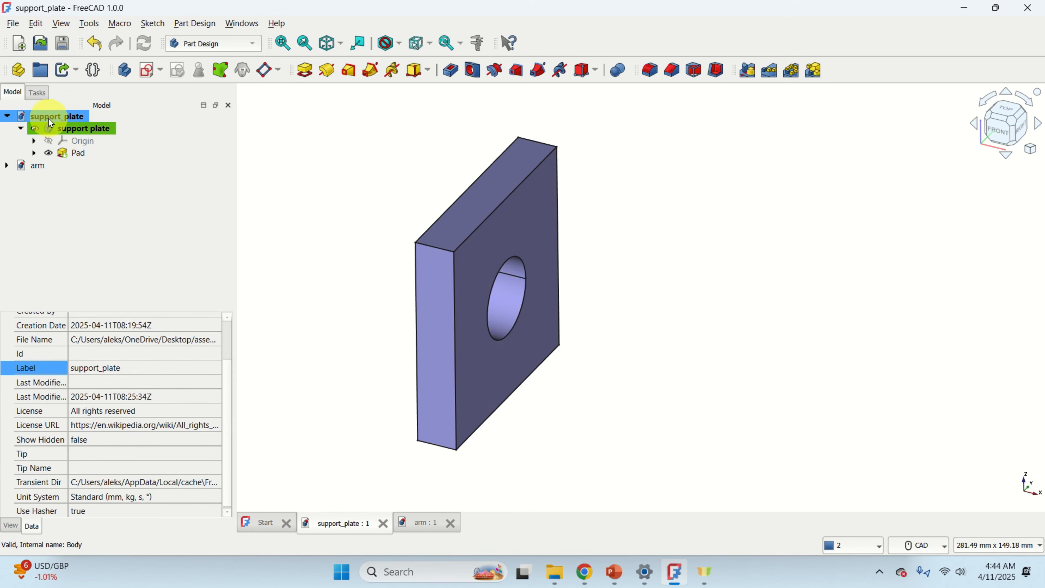
left_click(16, 25)
left_click(37, 123)
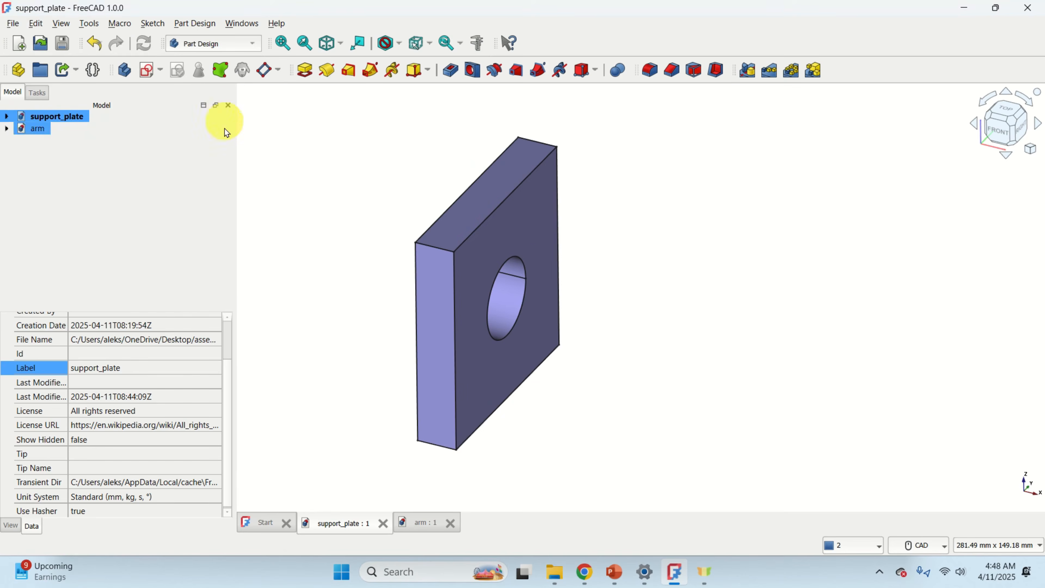
Create a new document and rename it assembly.
left_click(18, 43)
left_click(53, 144)
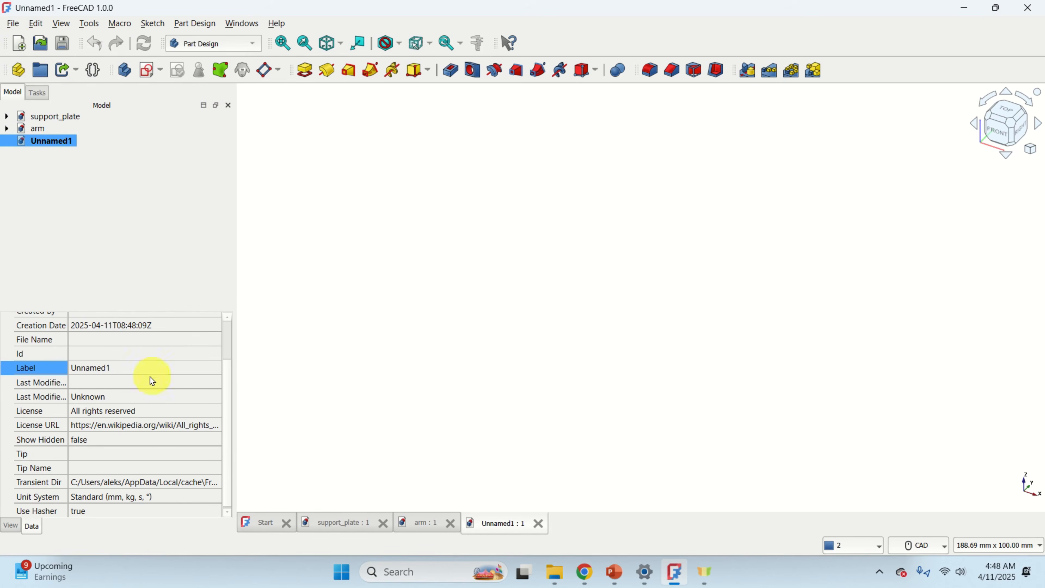
left_click(128, 368)
type("as")
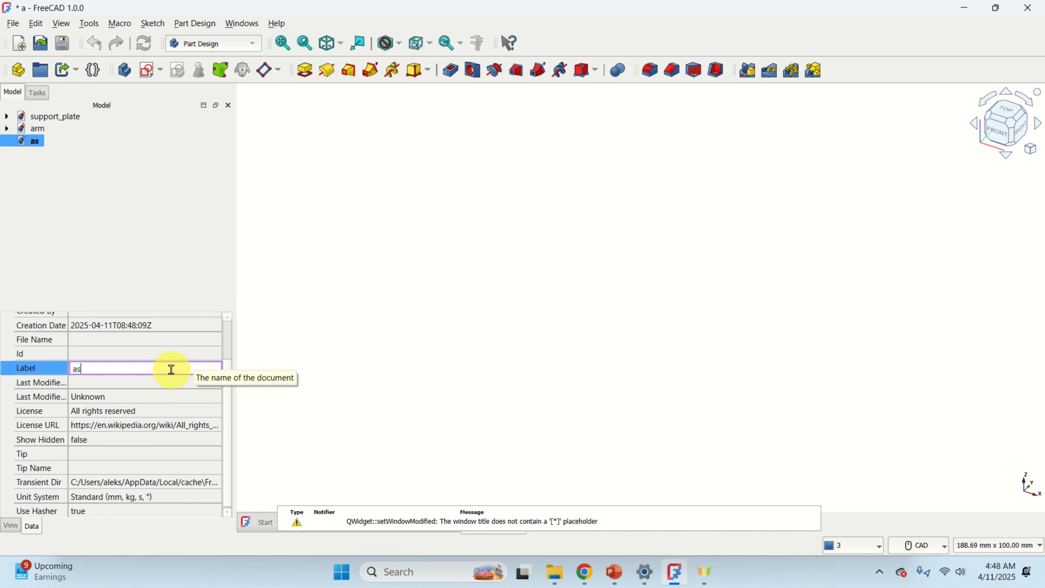
type("sembly")
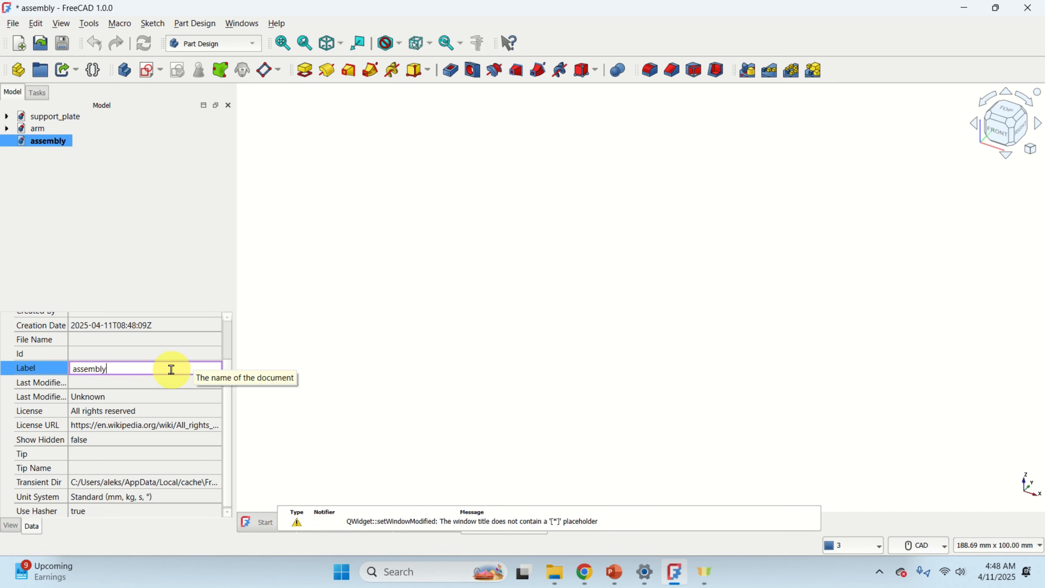
key("Return")
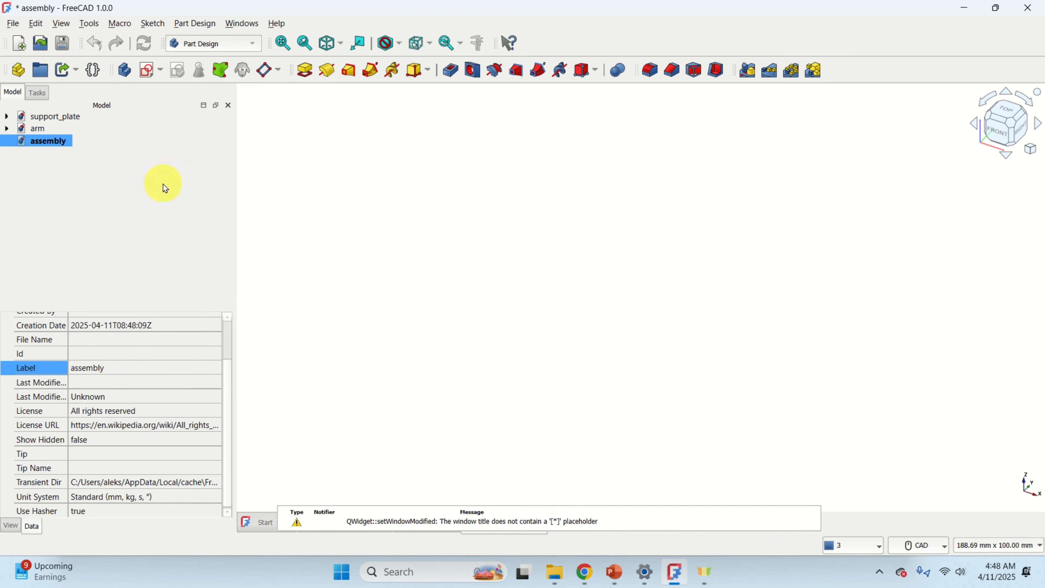
Save the assembly document as assembly in the assembly_freeCAD folder.
left_click(13, 23)
left_click(54, 140)
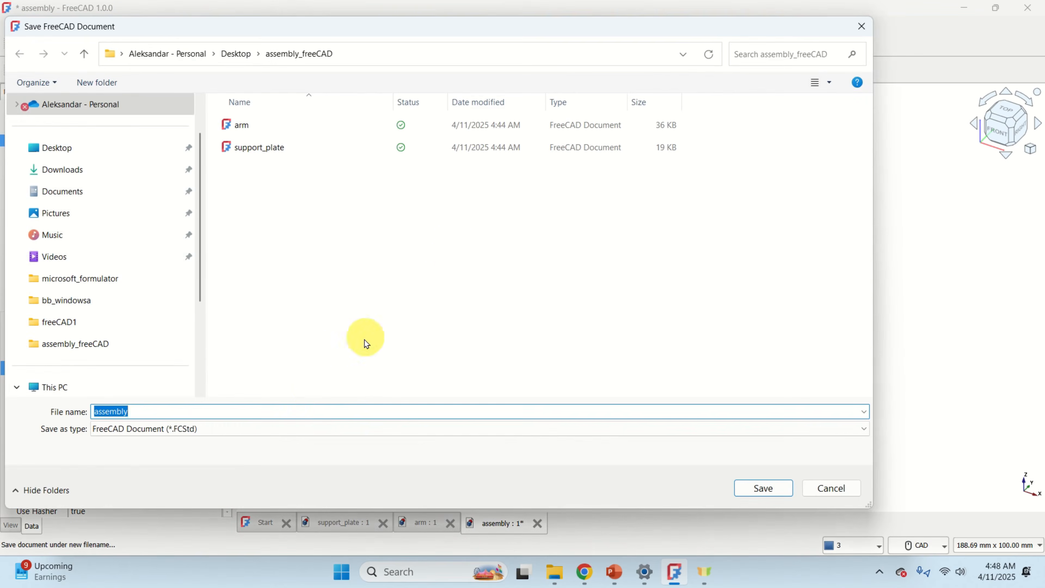
left_click(763, 488)
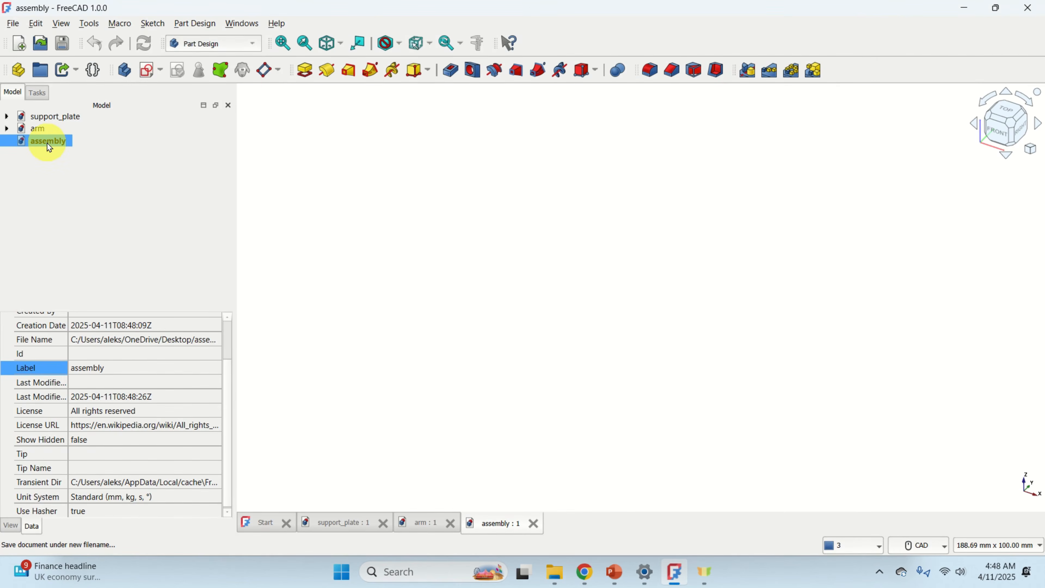
Switch to the Assembly workbench and create a new assembly in the document.
left_click(254, 46)
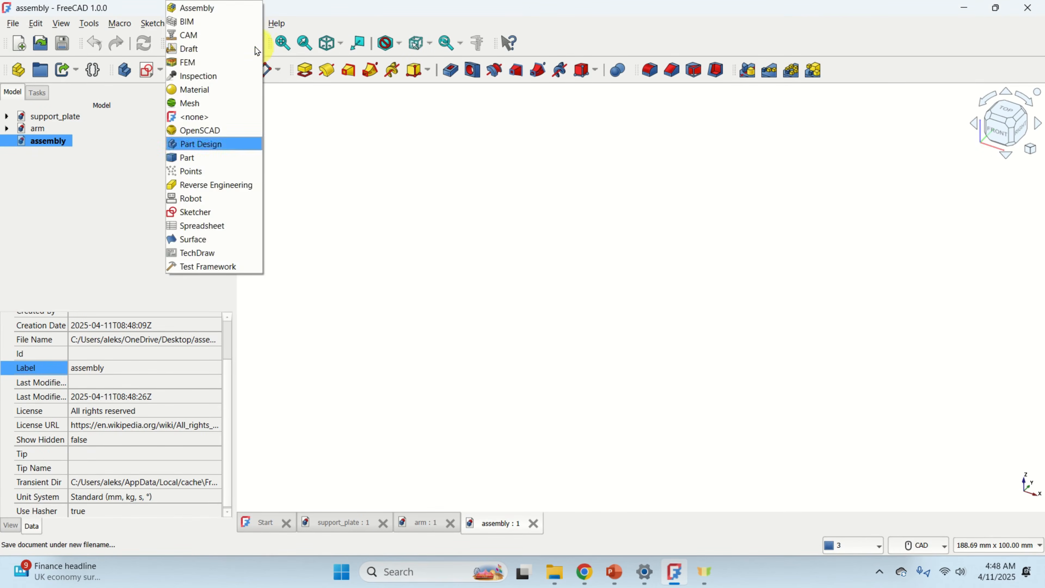
left_click(216, 8)
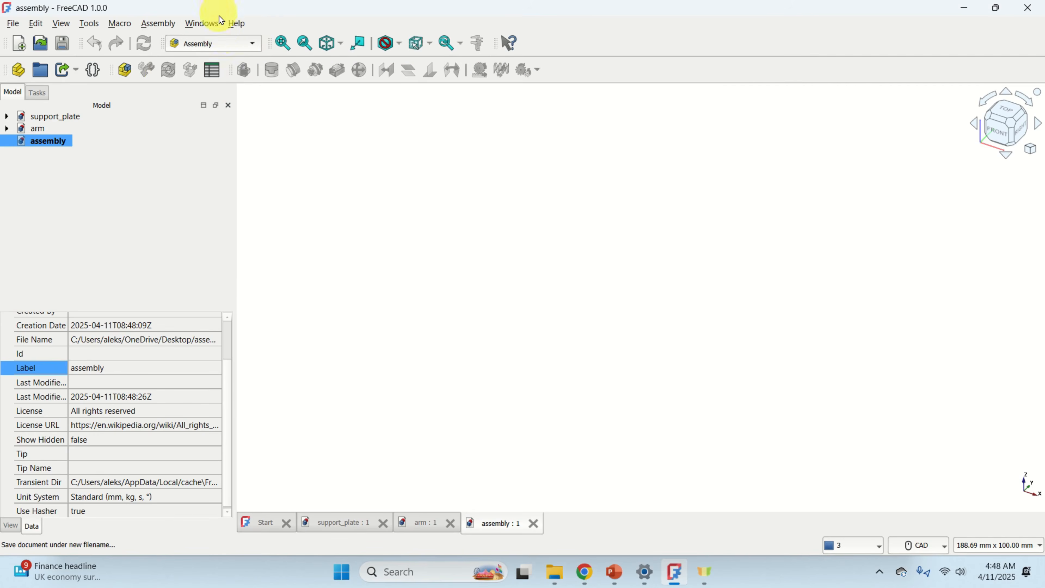
left_click(128, 71)
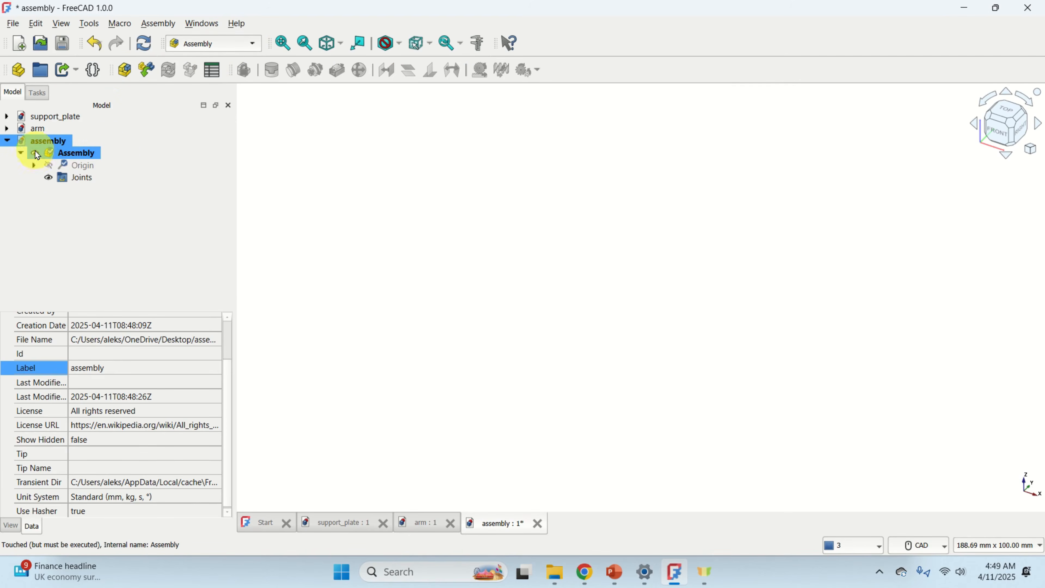
left_click(93, 167, "ctrl")
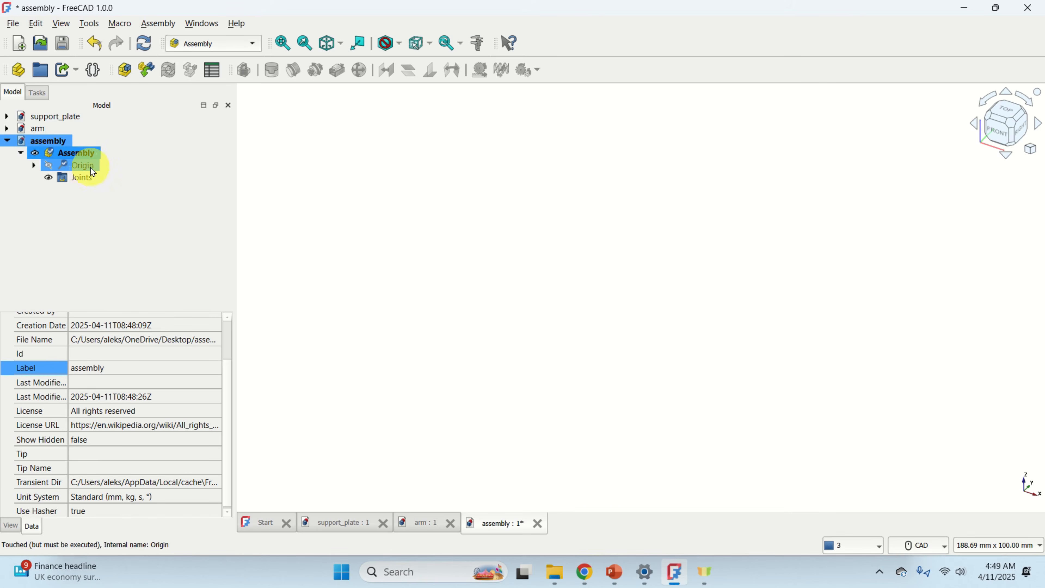
left_click(81, 177)
left_click(82, 181)
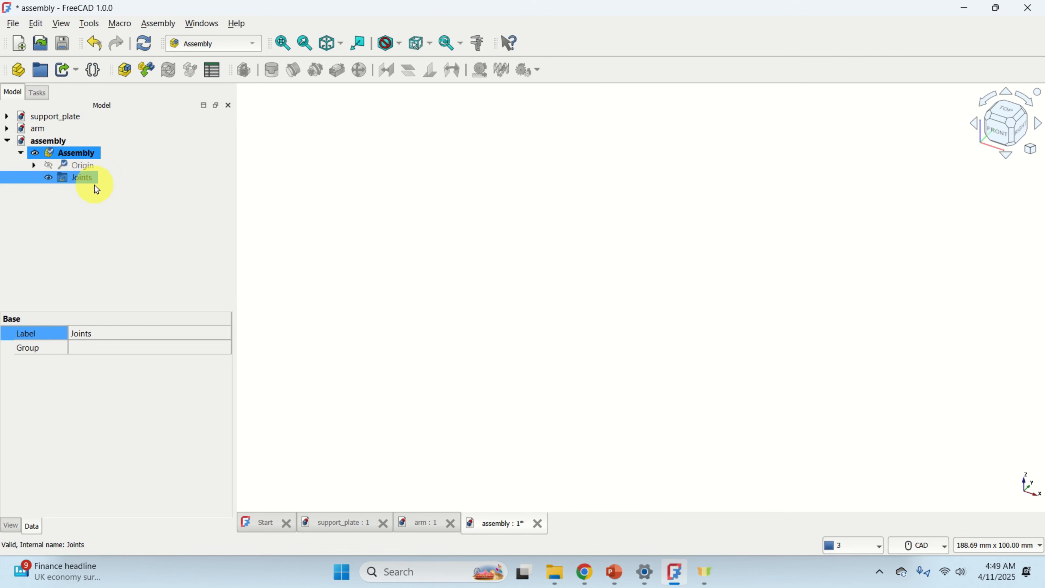
Insert the support plate body as a component into the assembly.
left_click(92, 155)
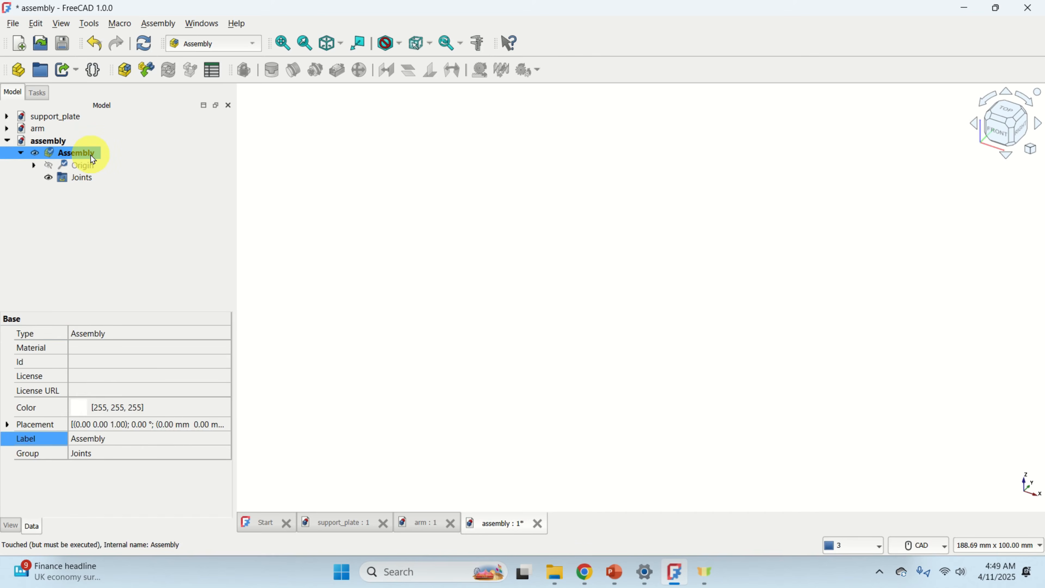
left_click(149, 76)
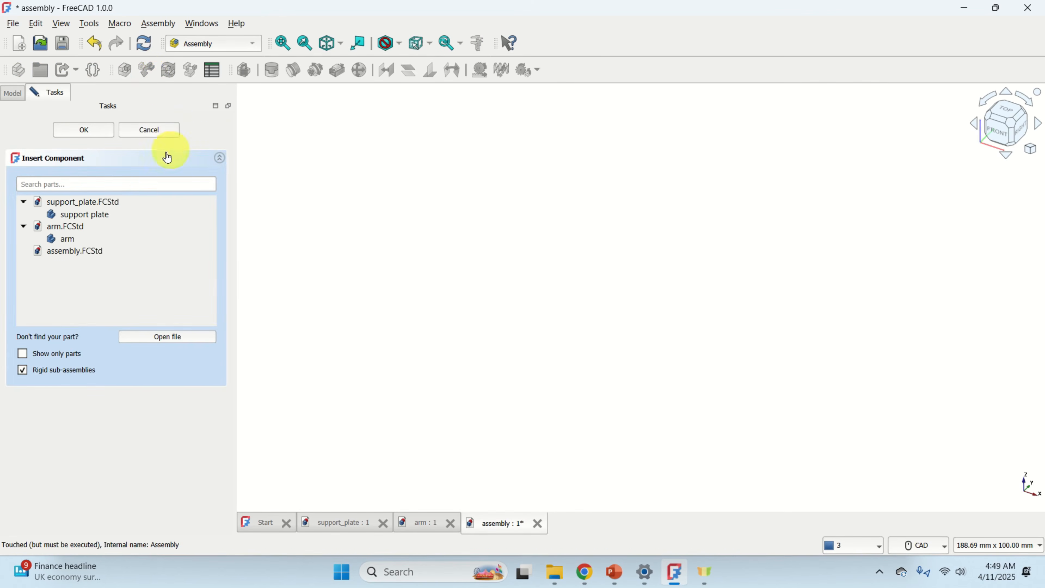
left_click(87, 215)
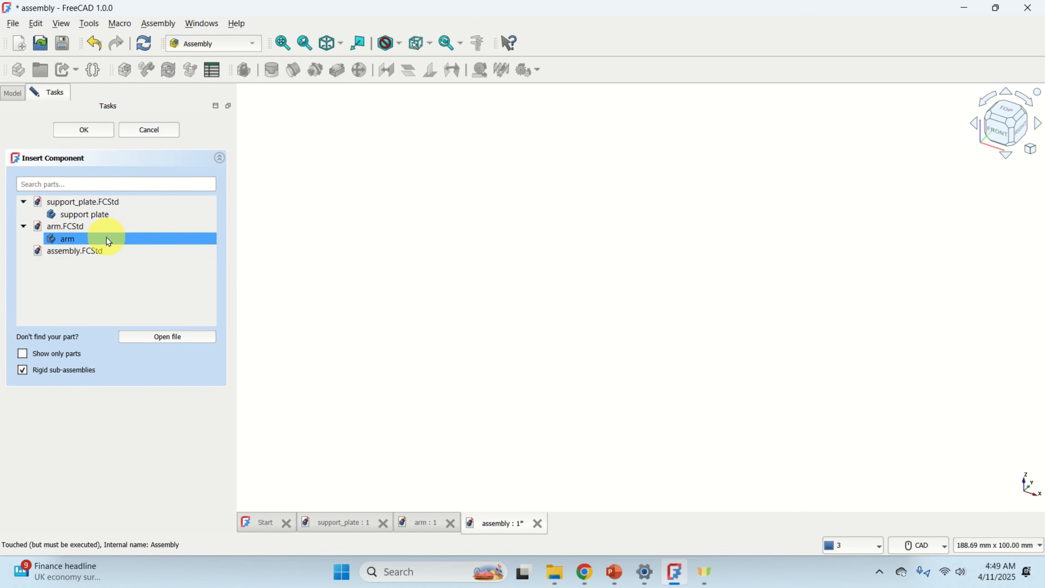
left_click(110, 216)
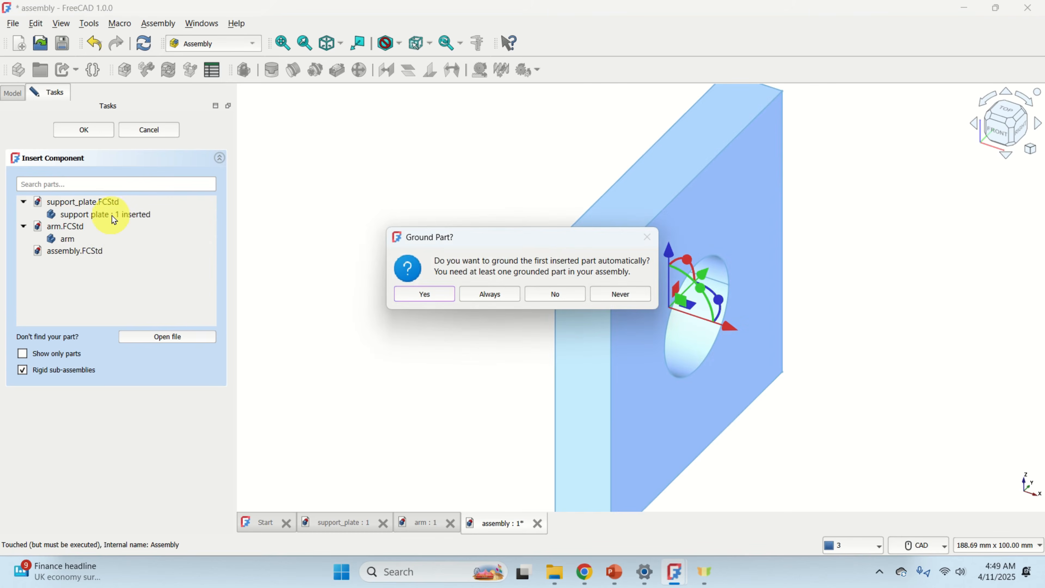
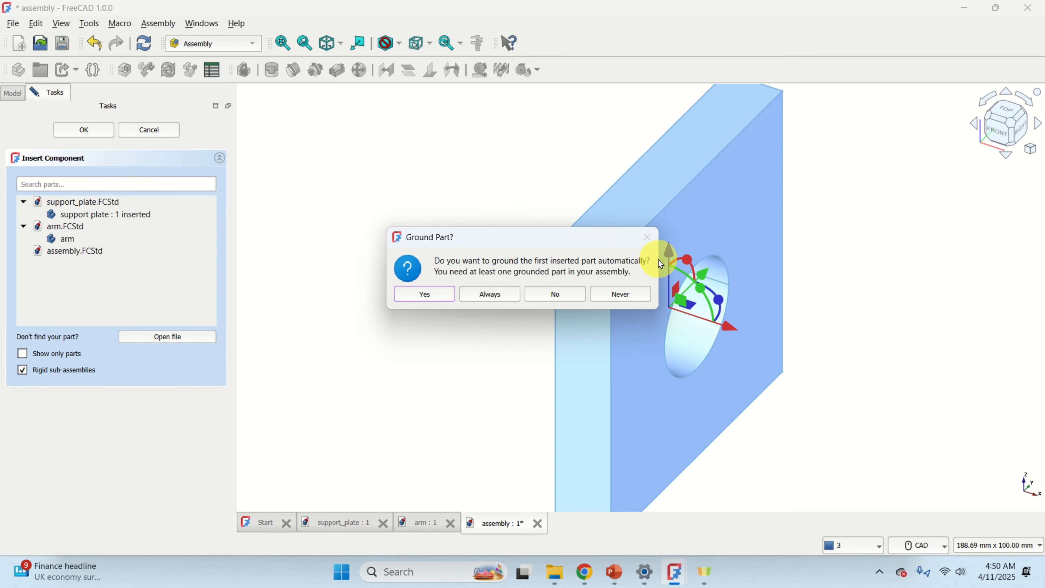
Ground the support plate automatically and insert the arm body as a second component into the assembly.
left_click(435, 294)
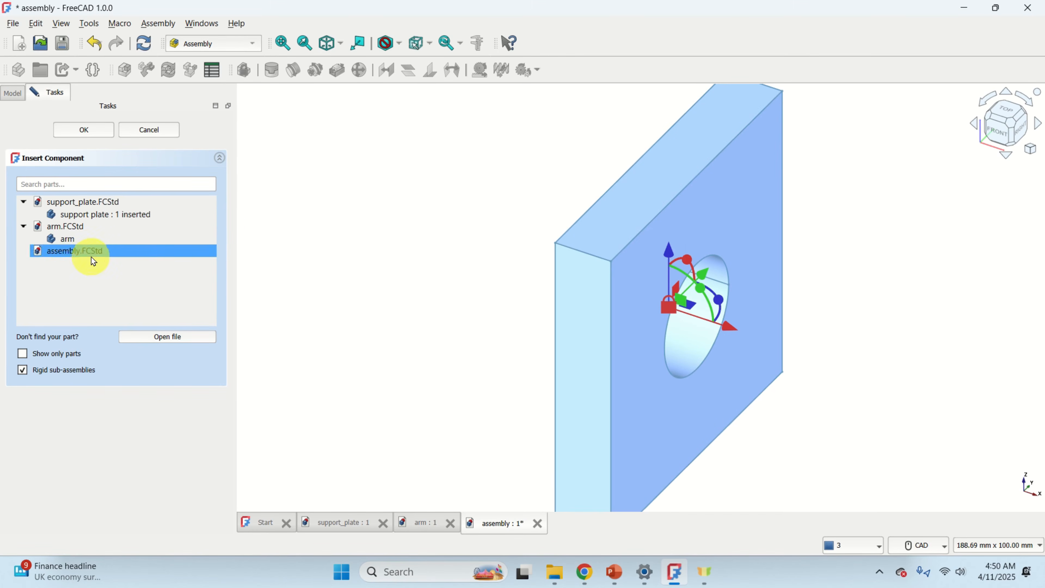
left_click(83, 241)
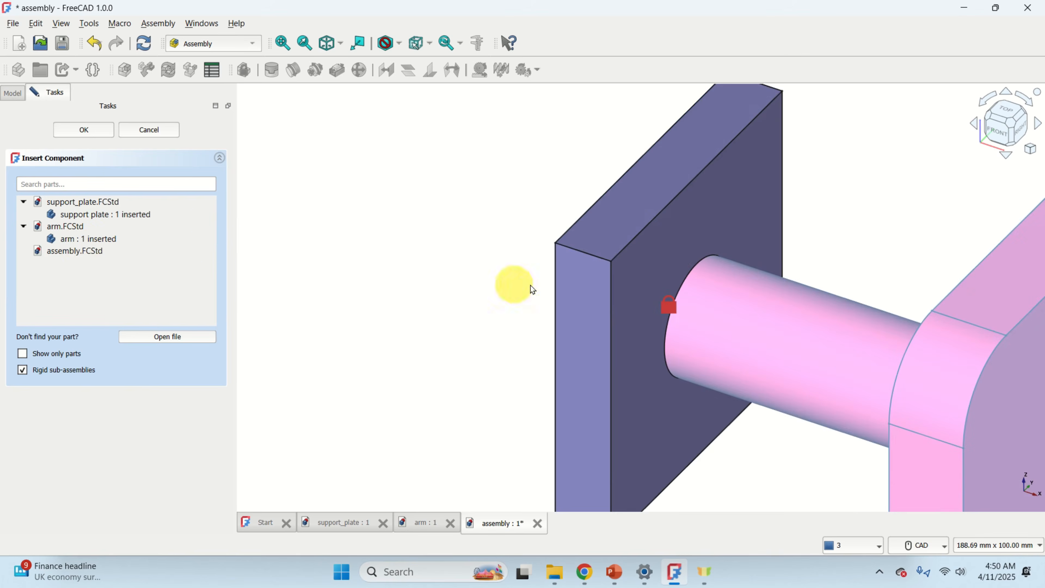
left_click(603, 295)
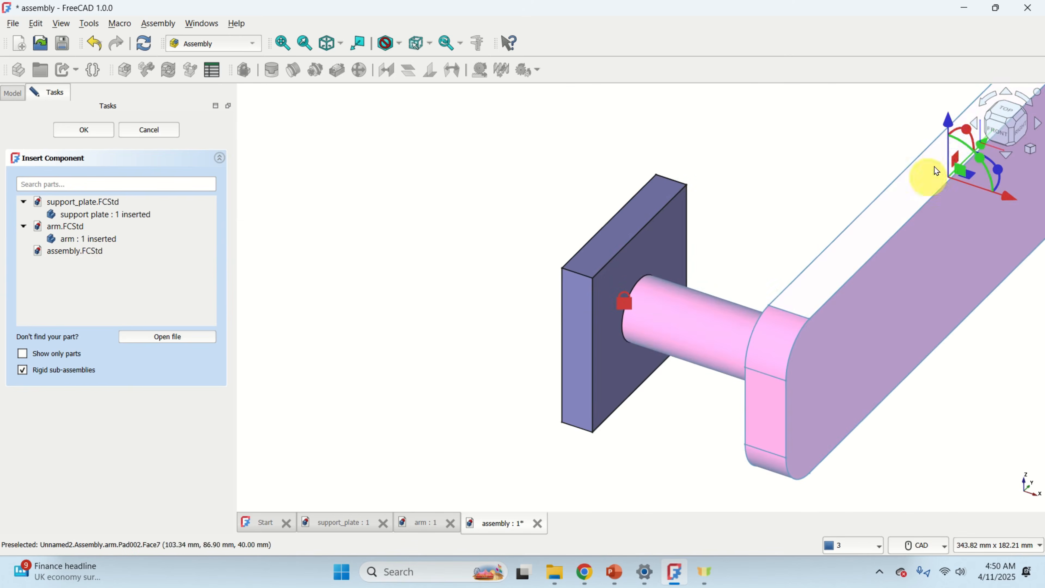
scroll(777, 329, "down", 3)
scroll(652, 343, "up", 5)
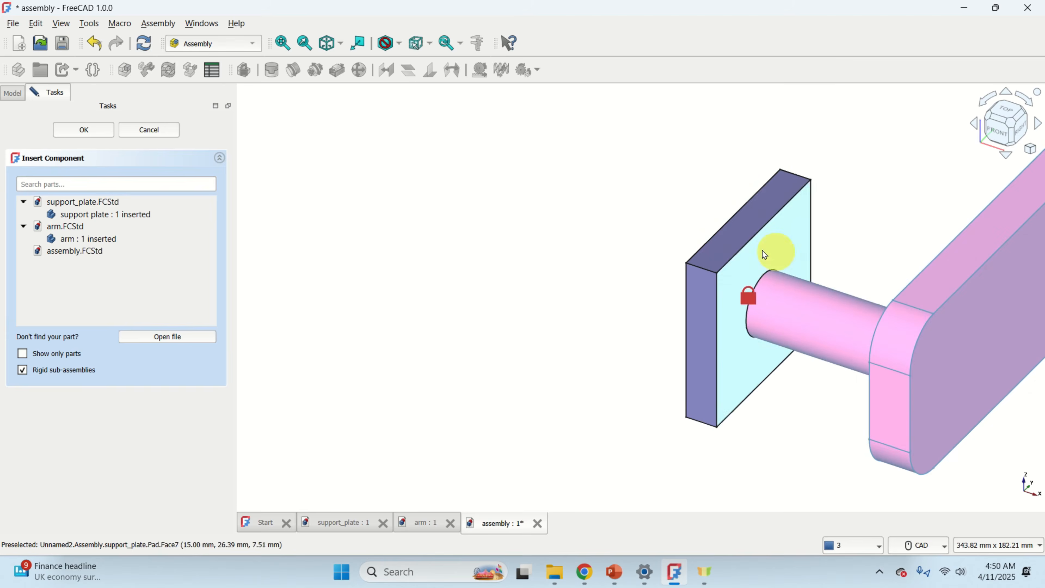
scroll(726, 317, "down", 6)
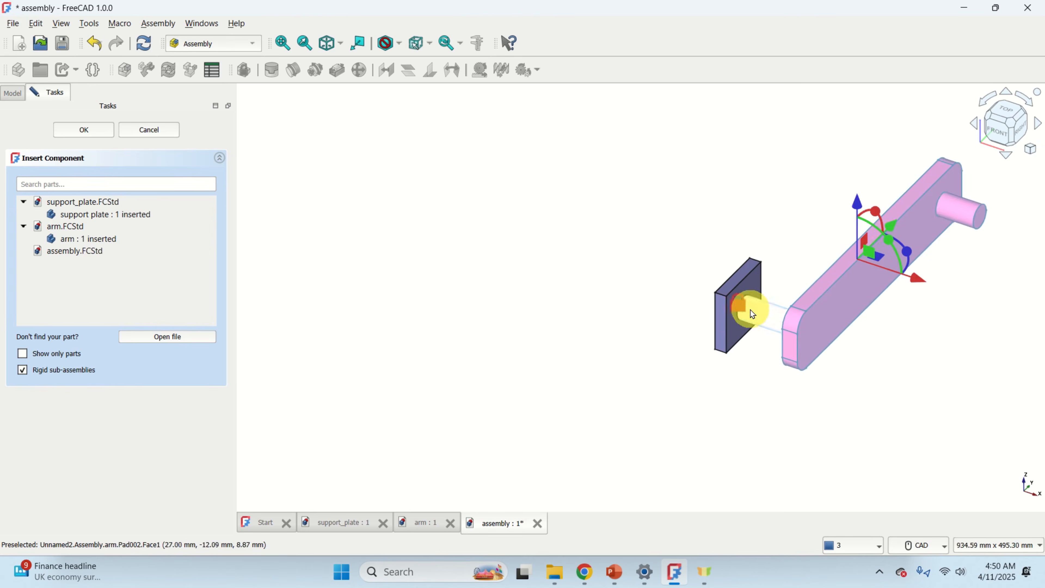
scroll(757, 314, "up", 3)
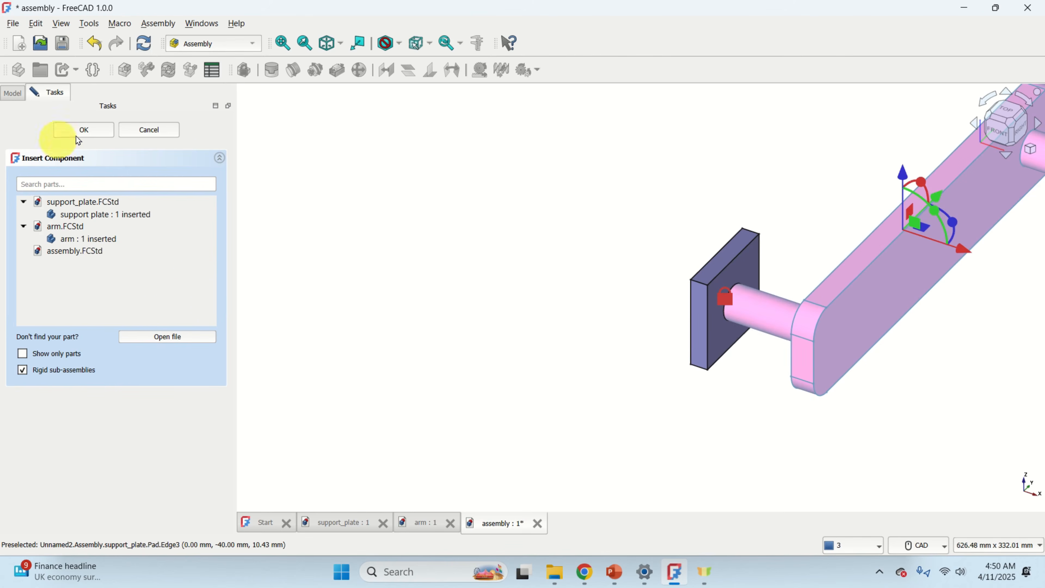
left_click(85, 130)
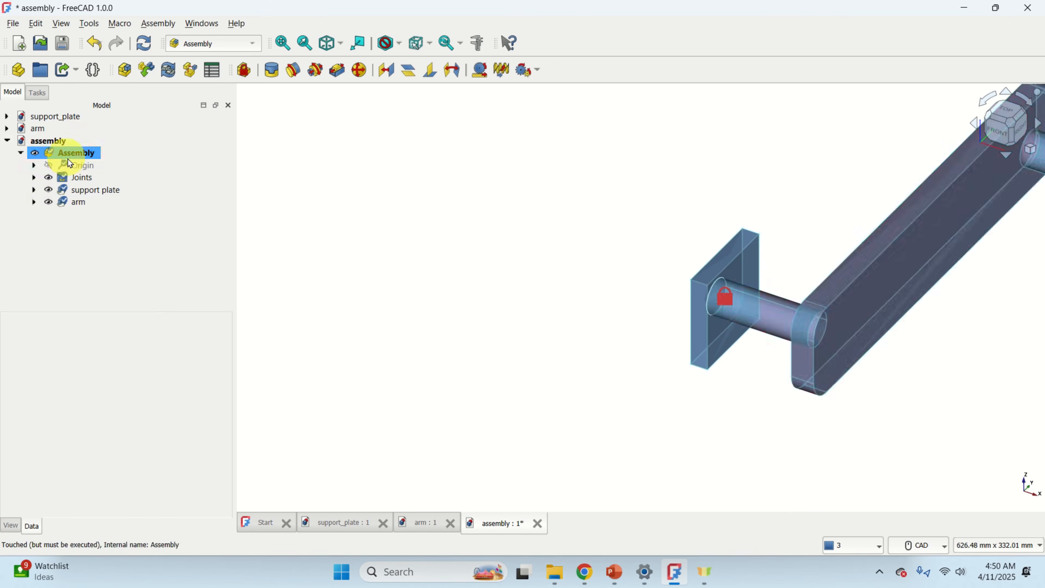
Examine the assembly's joints, the grounded joint and both components in the tree and the view.
left_click(85, 191)
left_click(84, 176)
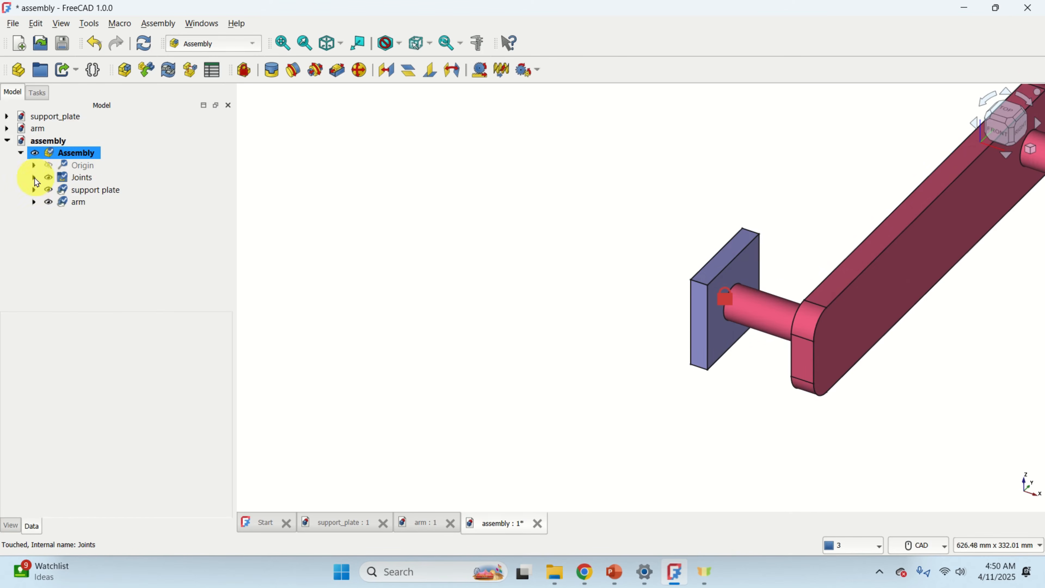
left_click(123, 191)
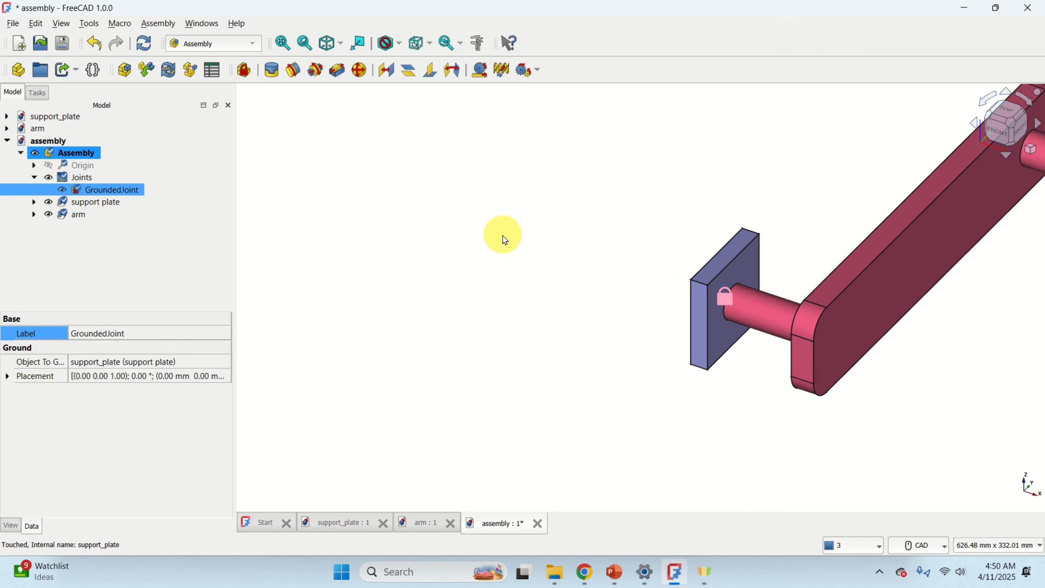
scroll(736, 293, "up", 10)
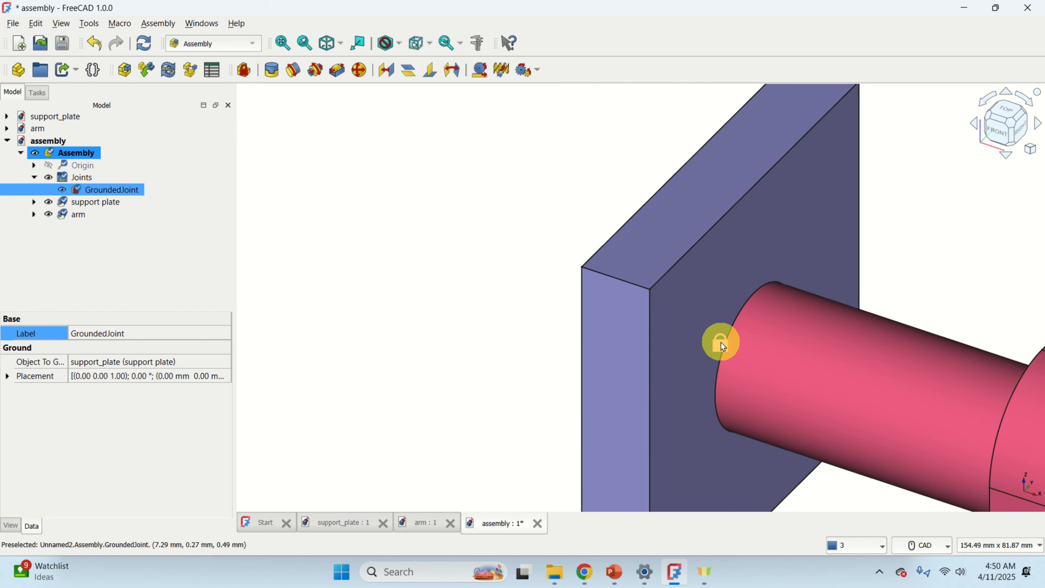
scroll(716, 340, "down", 5)
scroll(724, 349, "up", 1)
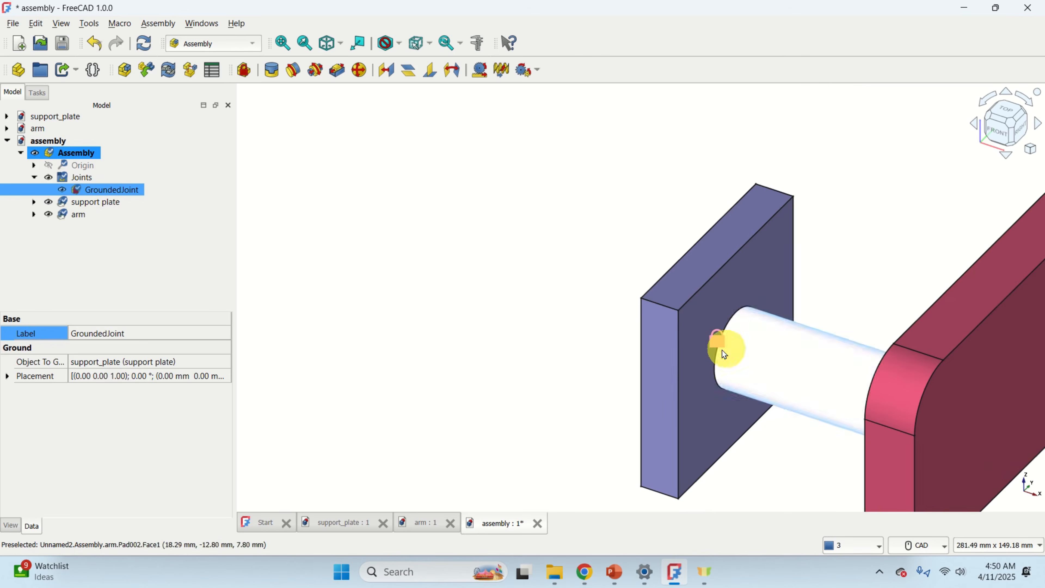
left_click(98, 203)
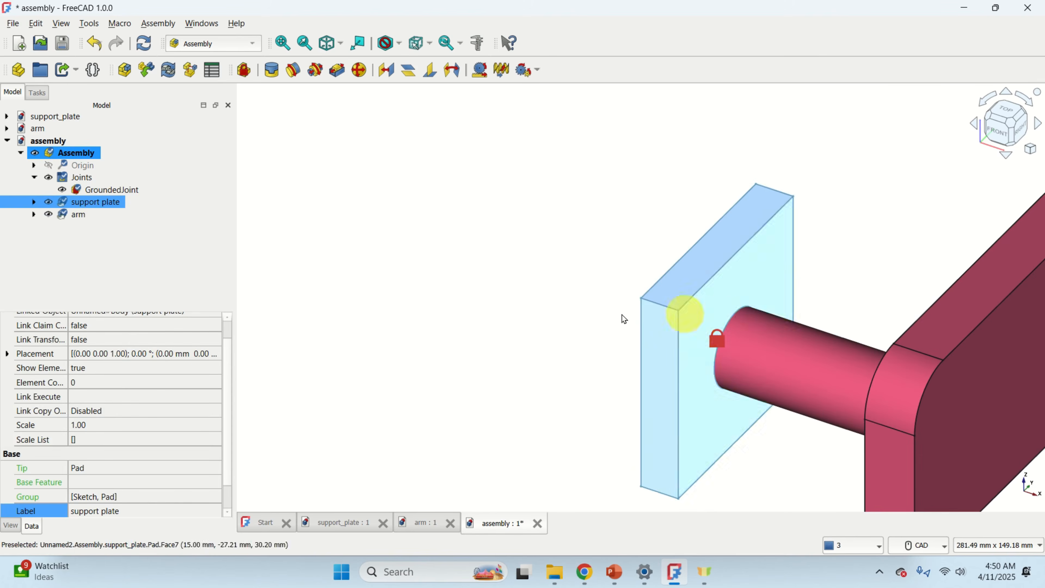
left_click(74, 215)
scroll(637, 345, "down", 2)
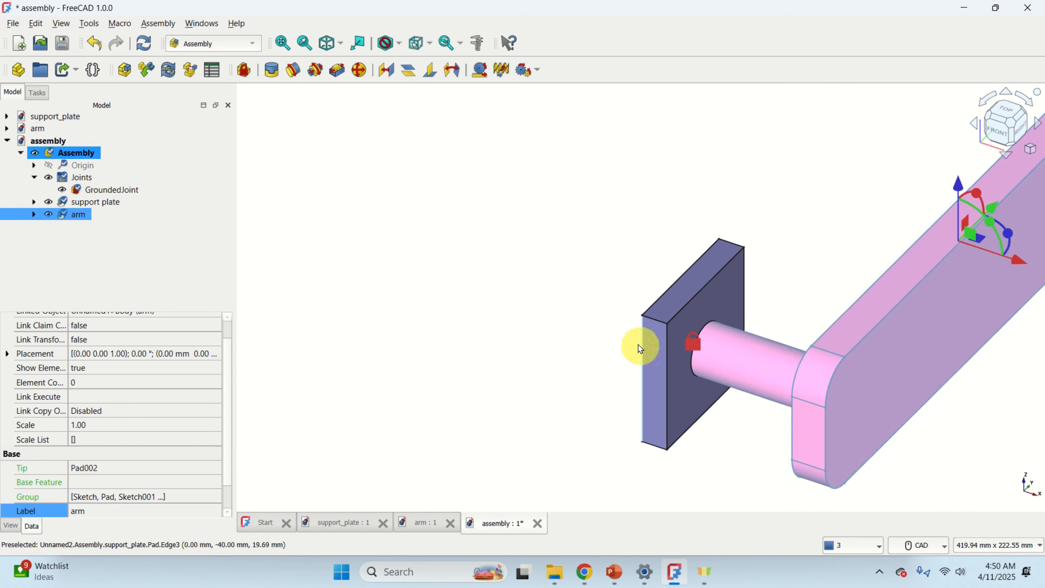
middle_click_drag(636, 346, 292, 282)
left_click(520, 328)
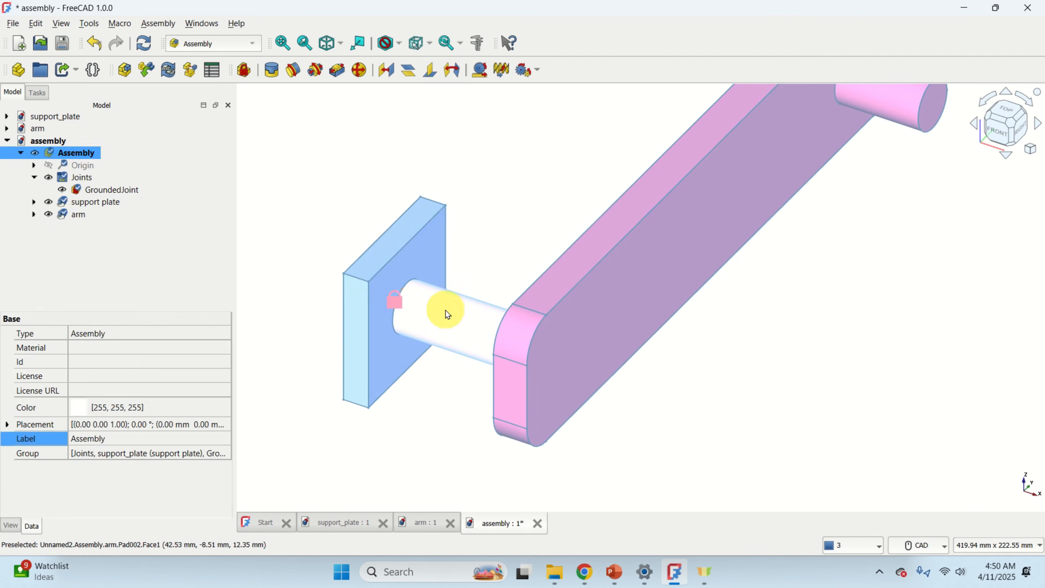
left_click(83, 215)
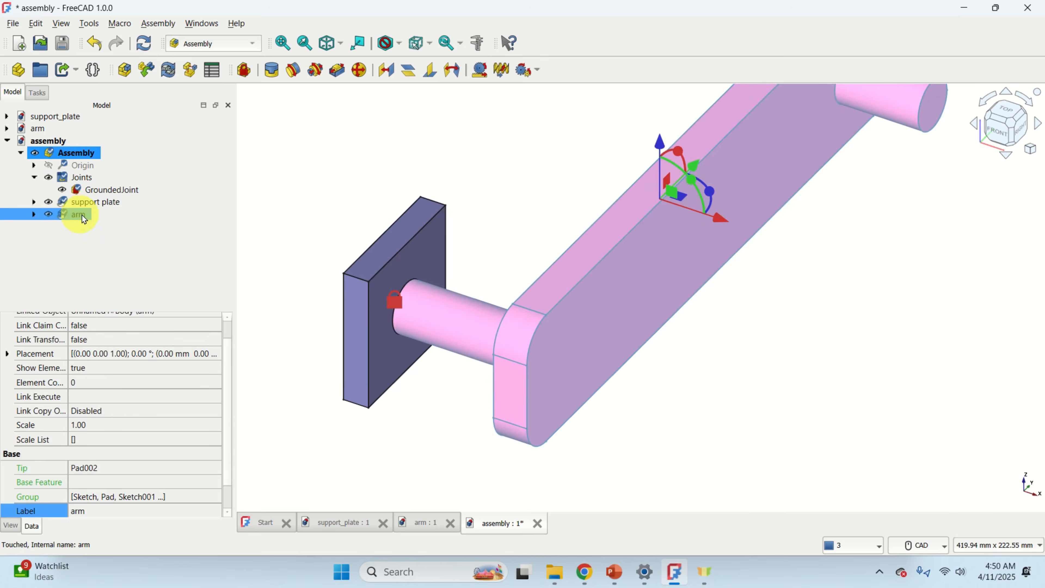
left_click(466, 317)
scroll(693, 236, "up", 2)
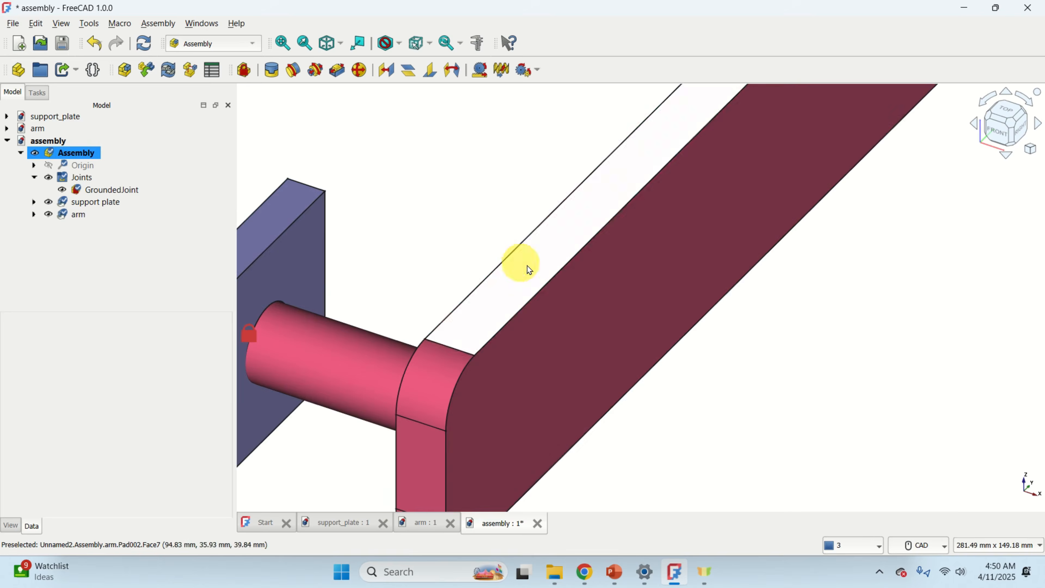
scroll(498, 271, "down", 4)
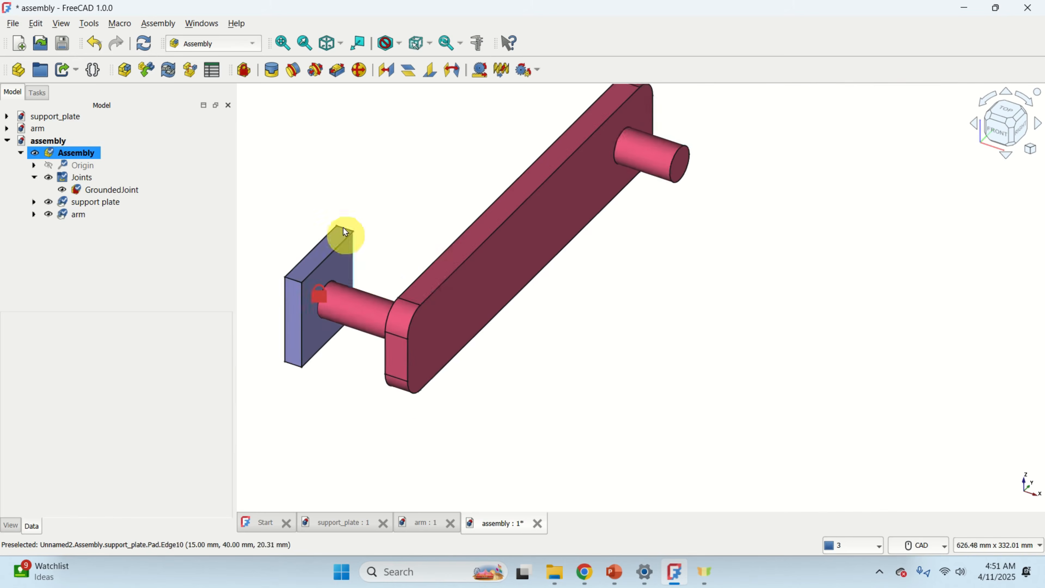
middle_click_drag(344, 232, 485, 221)
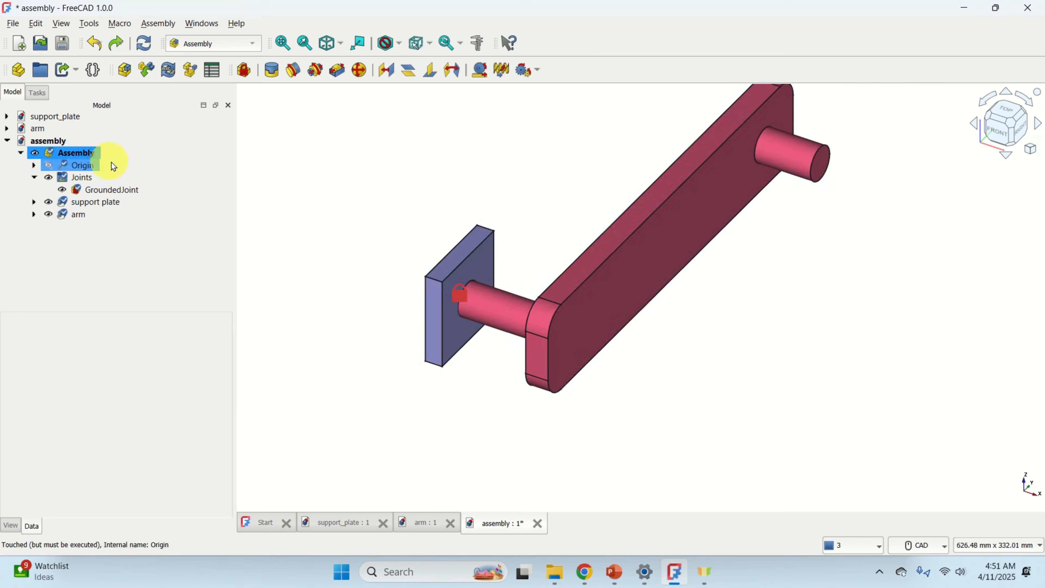
scroll(524, 304, "up", 2)
double_click(87, 155)
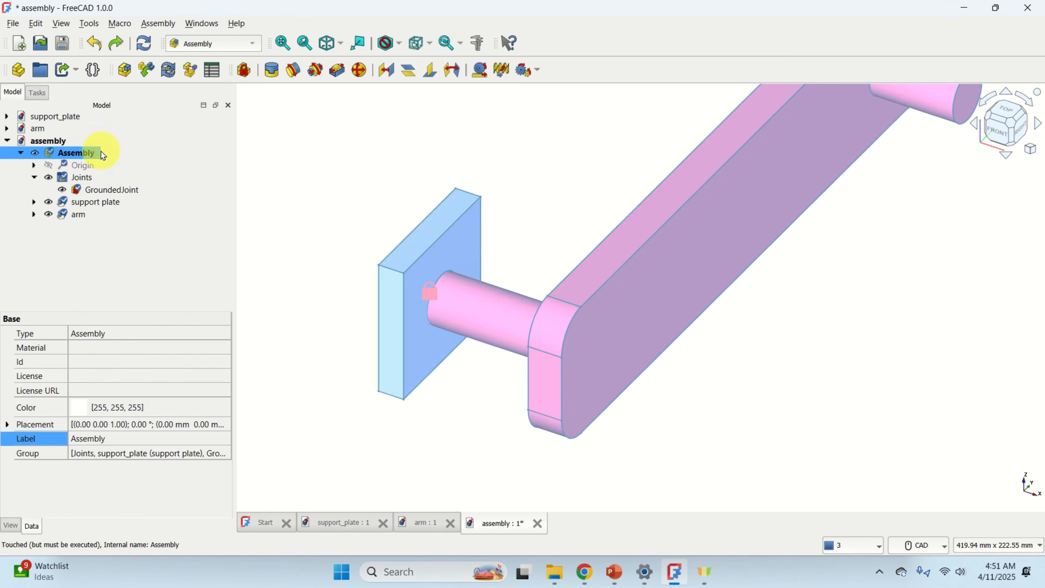
left_click(355, 155)
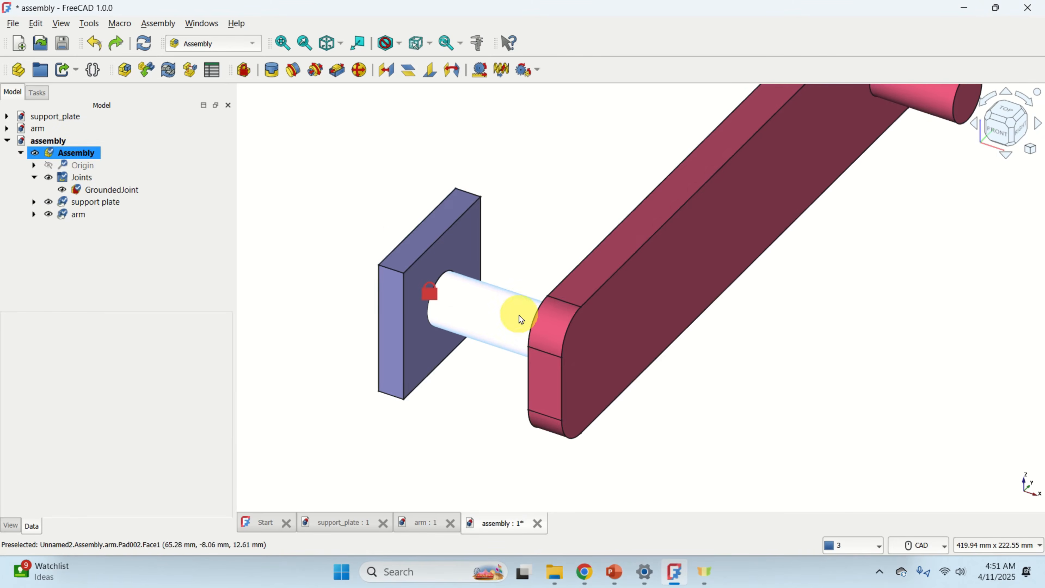
Drag the arm away from the support plate so its pin clears the plate's hole.
left_click_drag(486, 319, 726, 274)
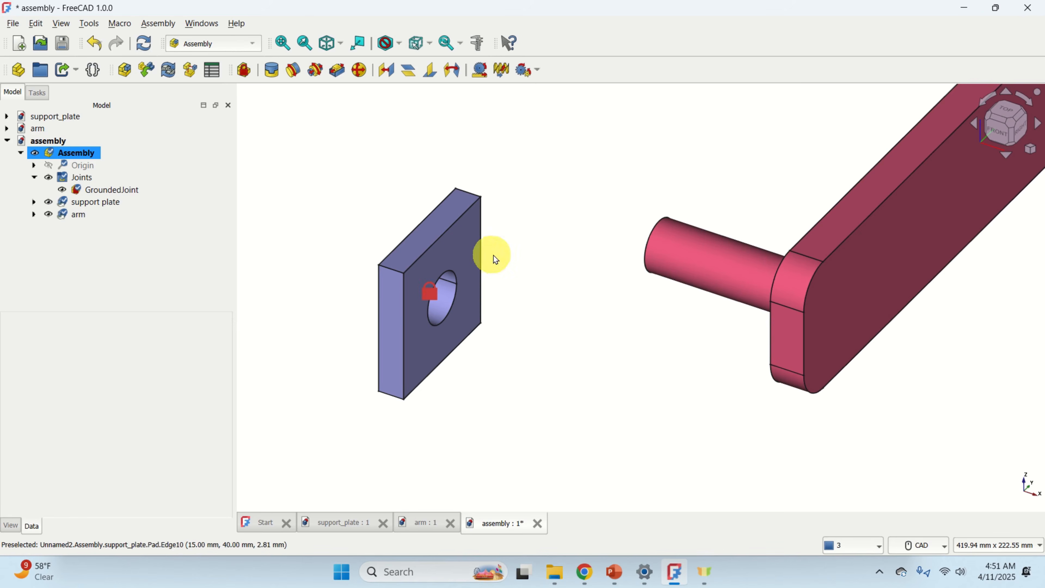
left_click(483, 229)
left_click(91, 153)
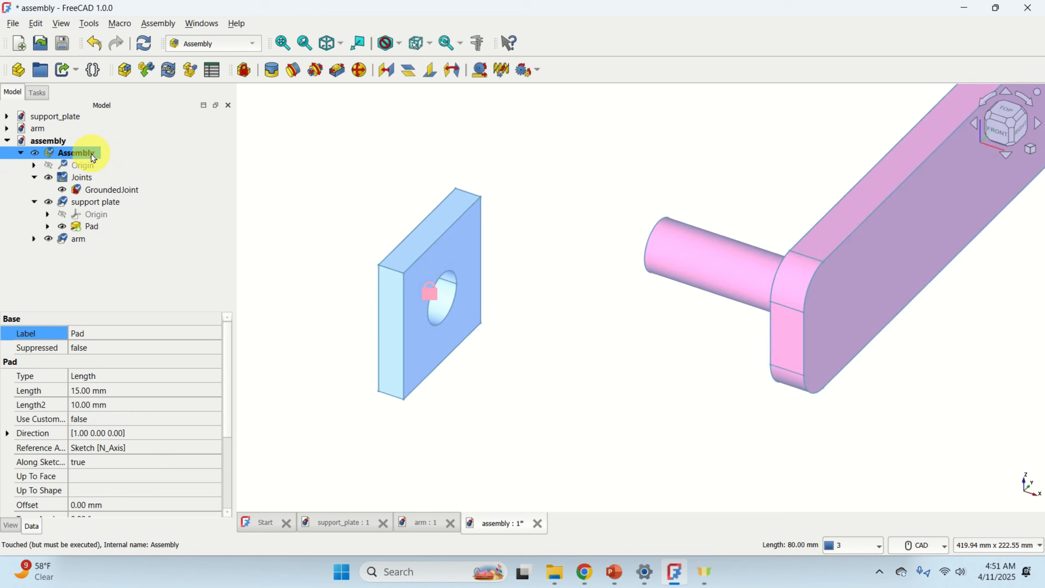
left_click(333, 251)
left_click(458, 245)
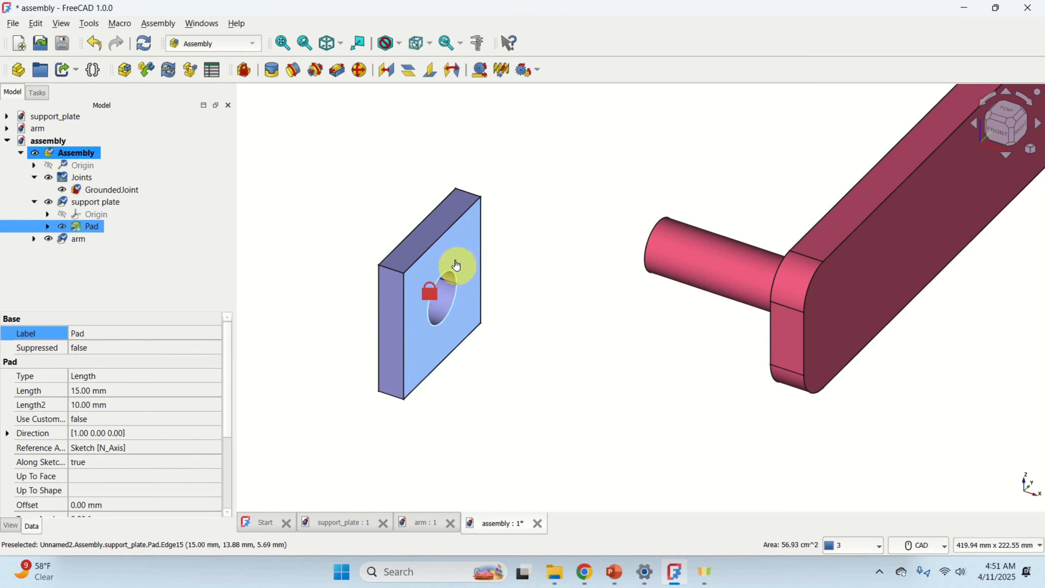
left_click(449, 336)
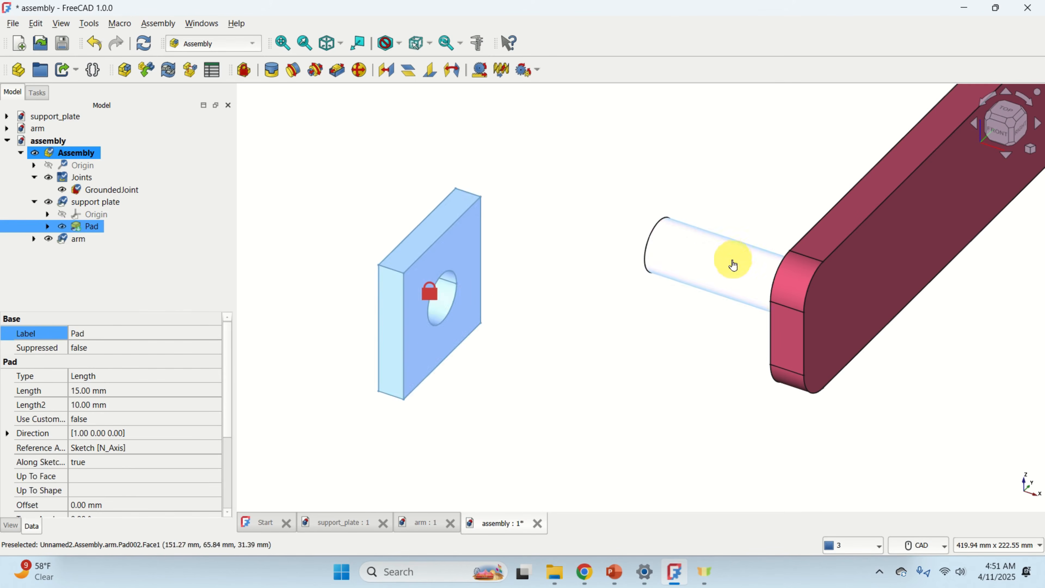
left_click_drag(733, 265, 719, 324)
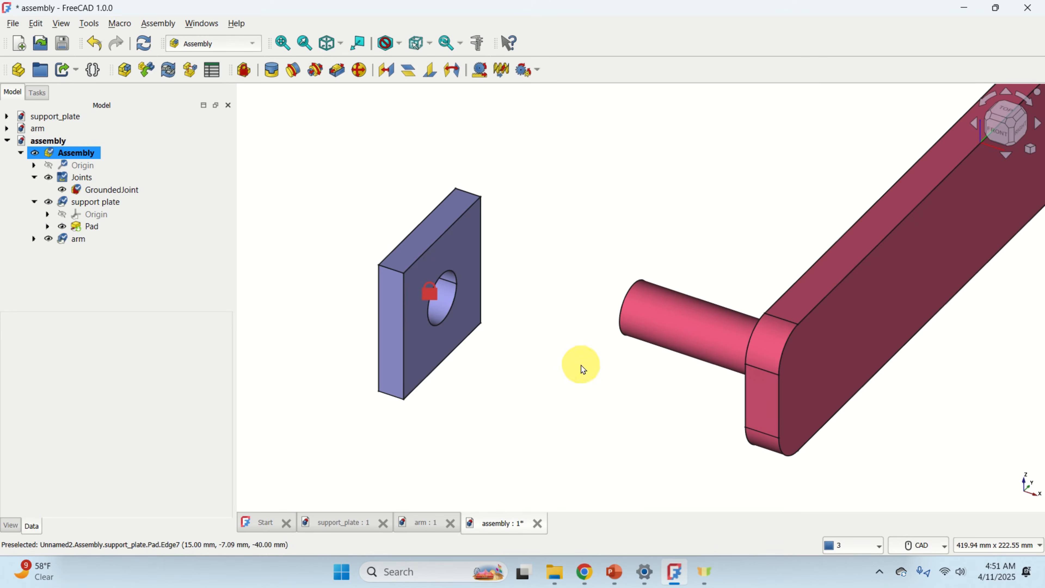
Select the arm pin's circular end edge and the plate hole's circular edge, and create a Revolute joint between them.
scroll(583, 369, "down", 3)
middle_click_drag(576, 356, 537, 334)
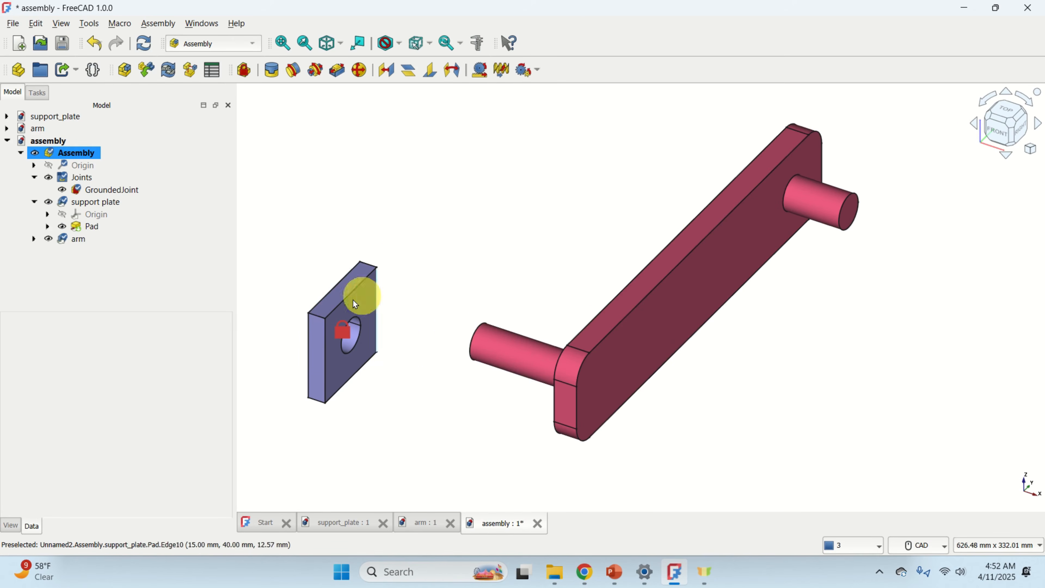
scroll(391, 343, "up", 2)
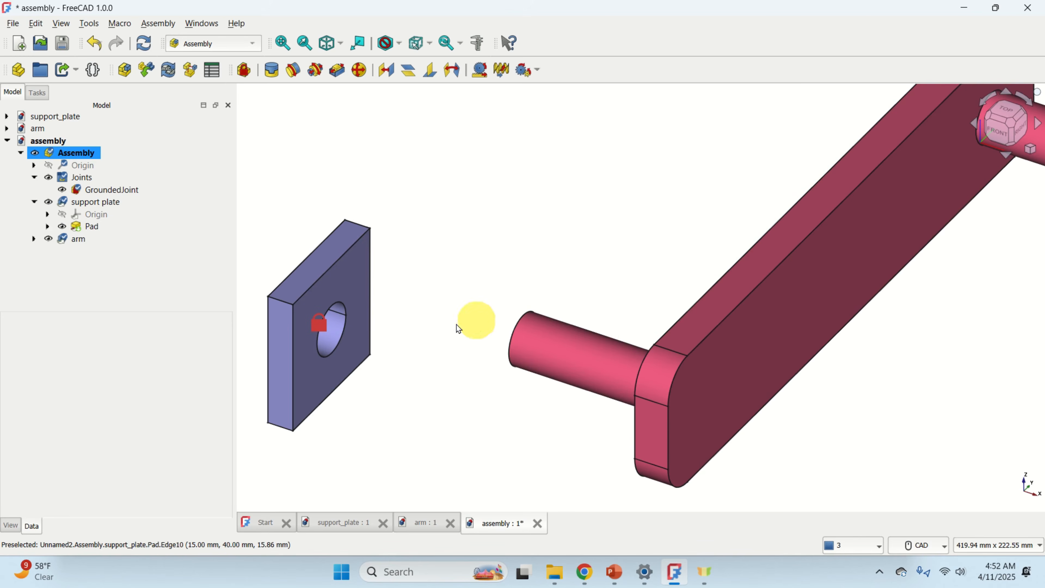
middle_click_drag(436, 391, 489, 372)
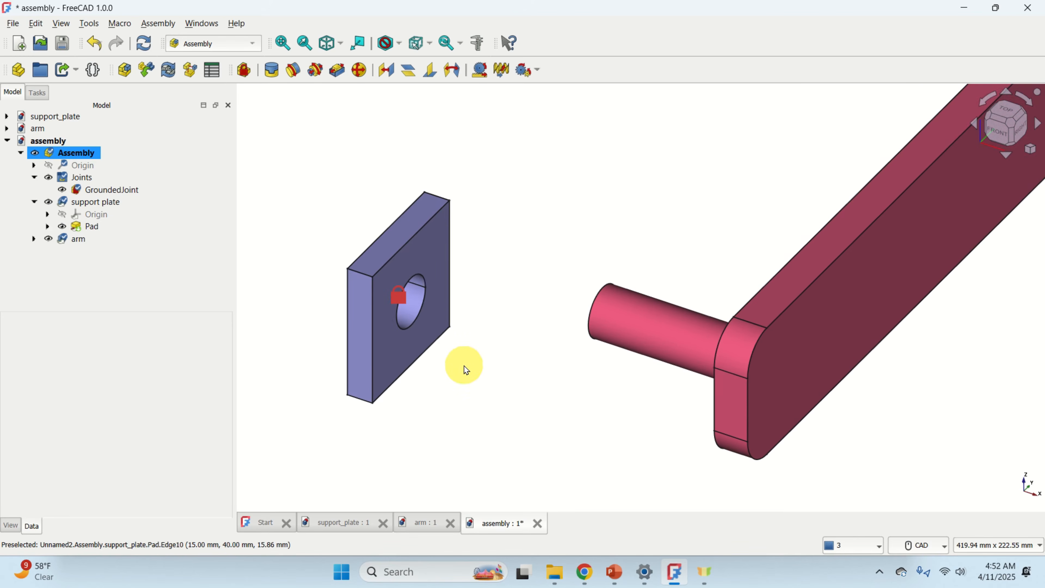
scroll(534, 346, "up", 1)
scroll(452, 343, "up", 1)
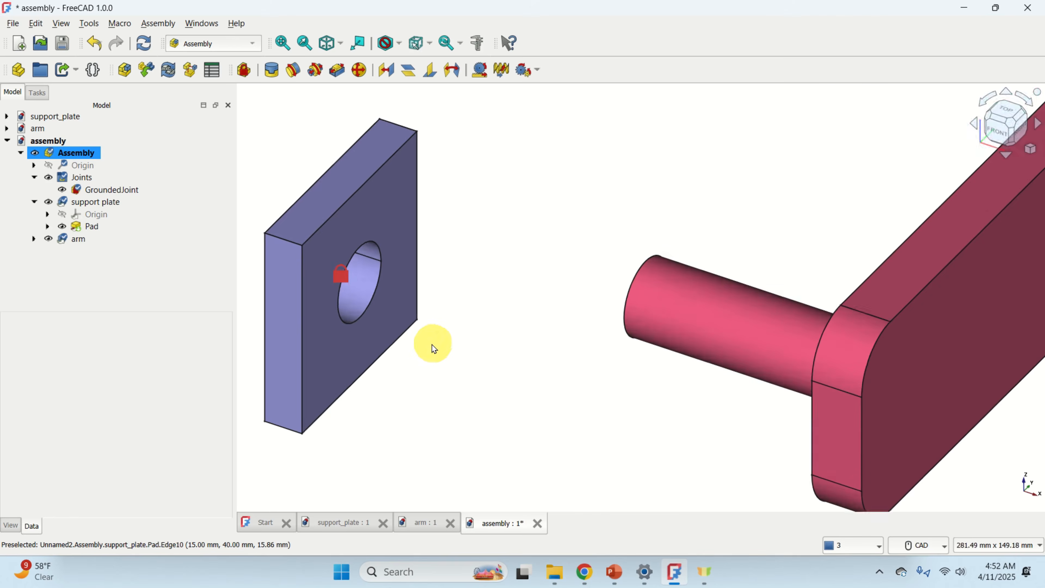
scroll(453, 348, "down", 2)
middle_click_drag(490, 353, 560, 360)
scroll(555, 360, "up", 2)
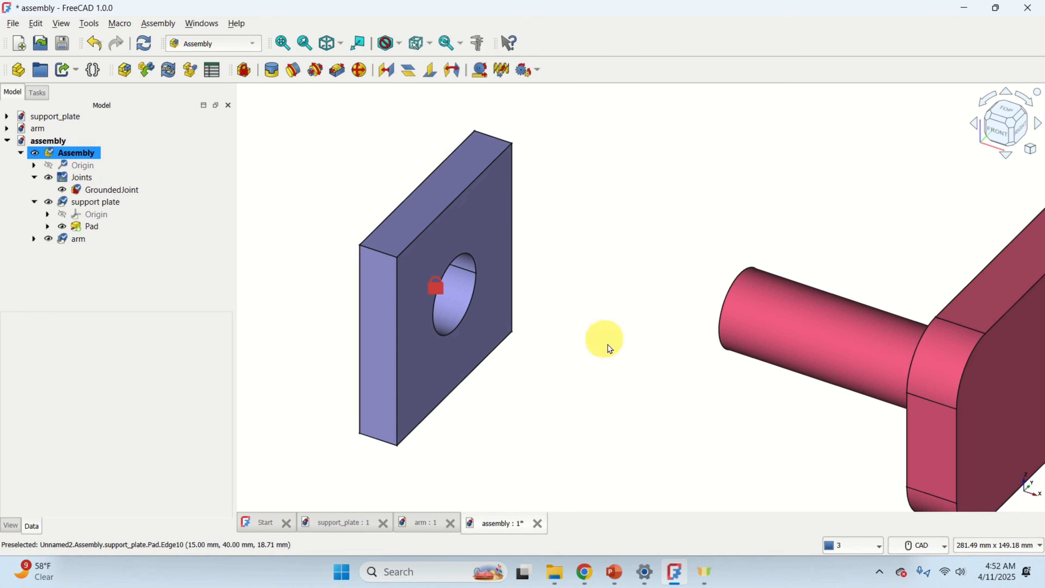
middle_click_drag(658, 362, 823, 348)
scroll(676, 294, "up", 3)
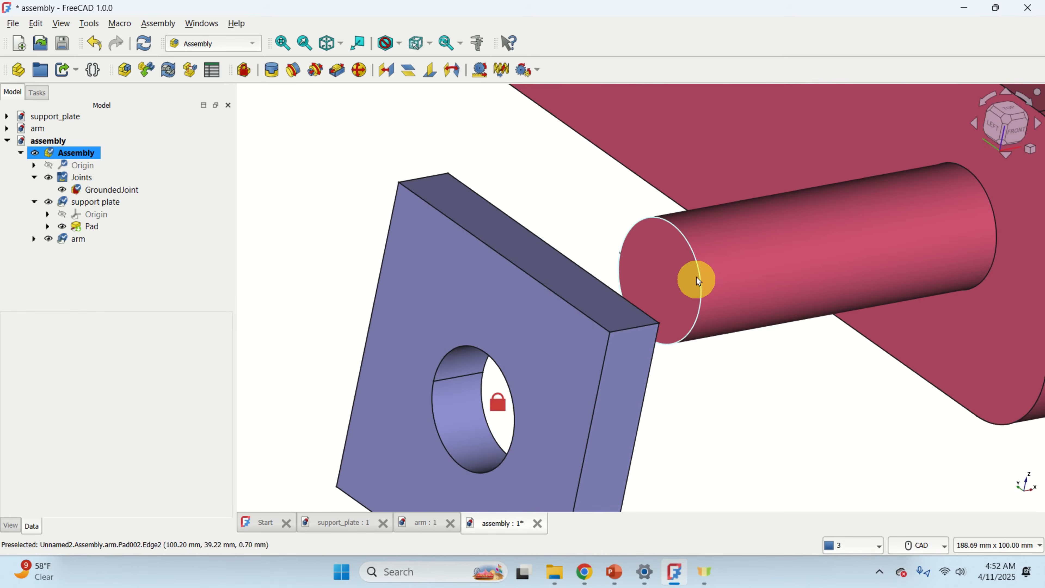
scroll(695, 250, "up", 1)
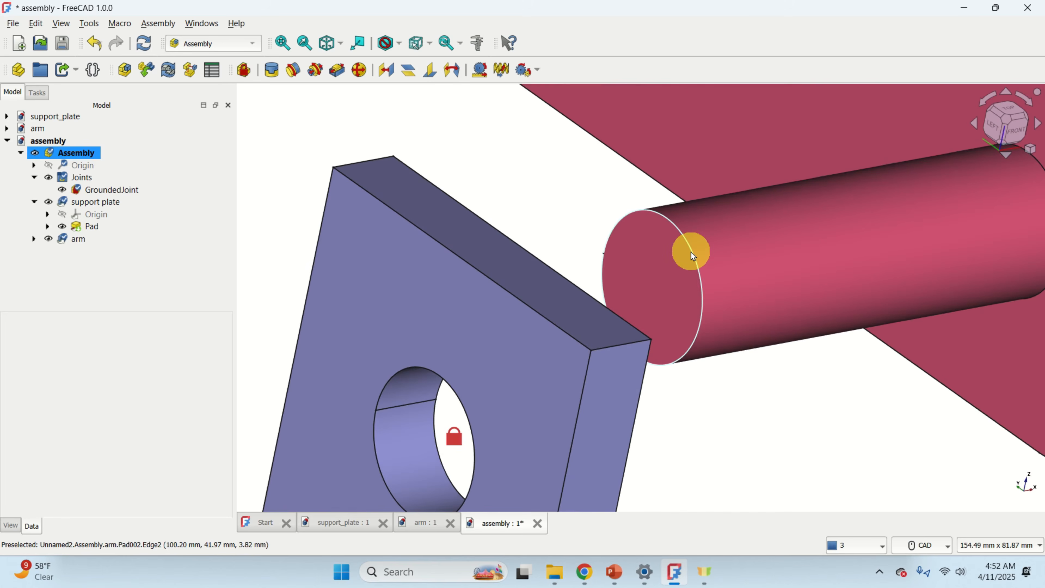
left_click(690, 251)
scroll(685, 351, "down", 2)
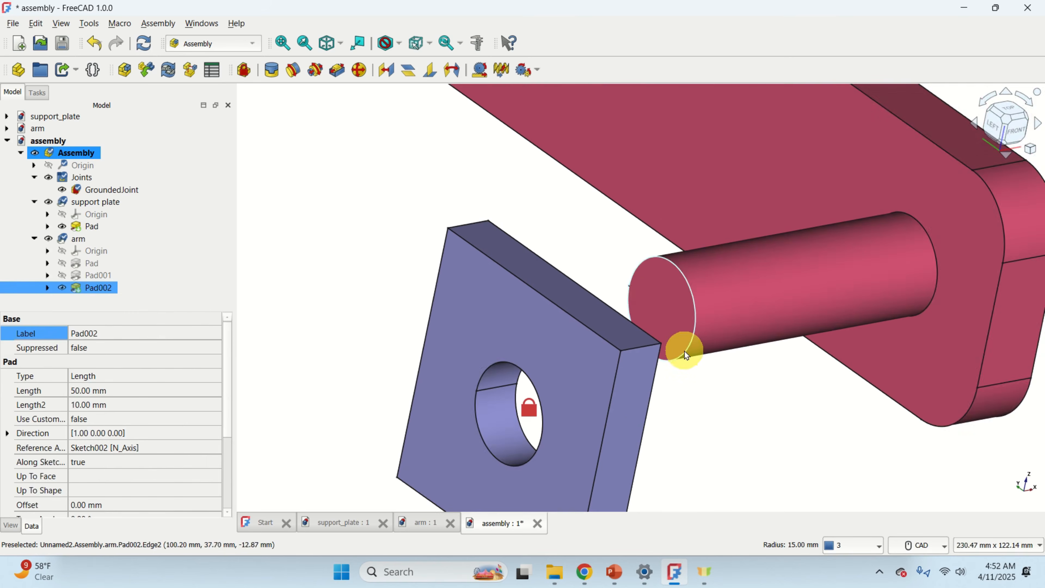
scroll(531, 395, "up", 2)
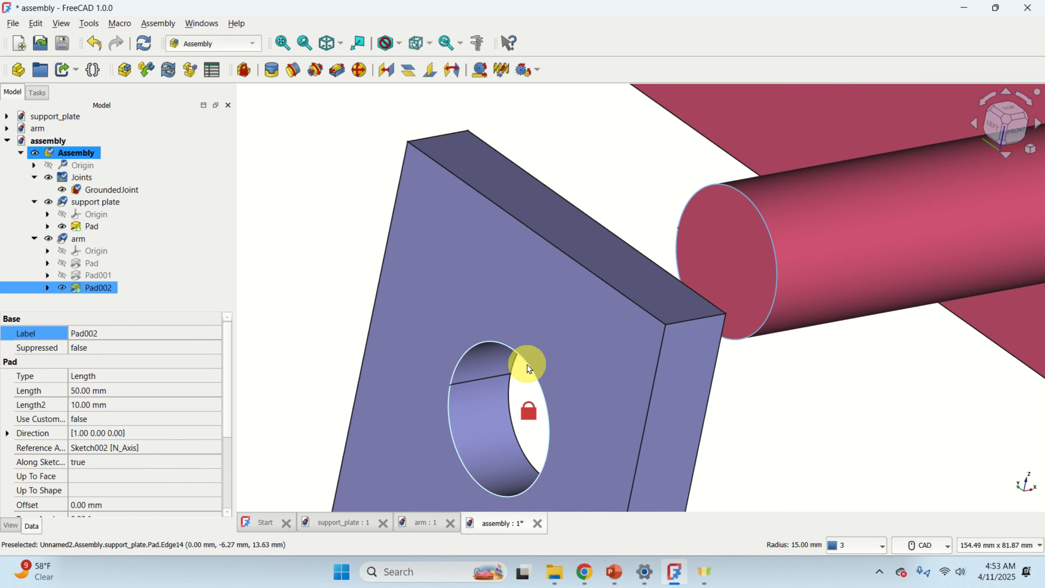
left_click(527, 365)
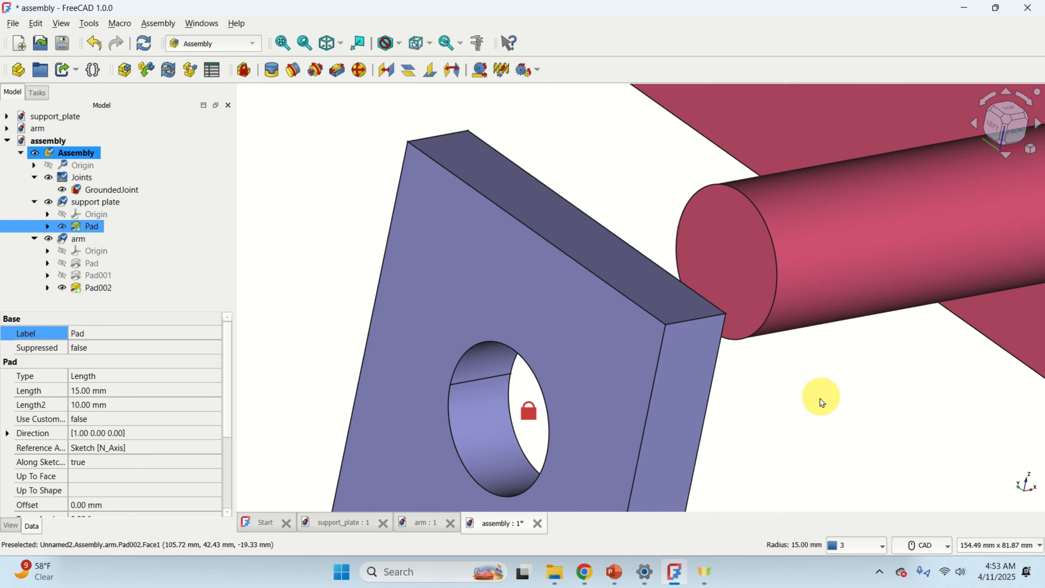
left_click(819, 396)
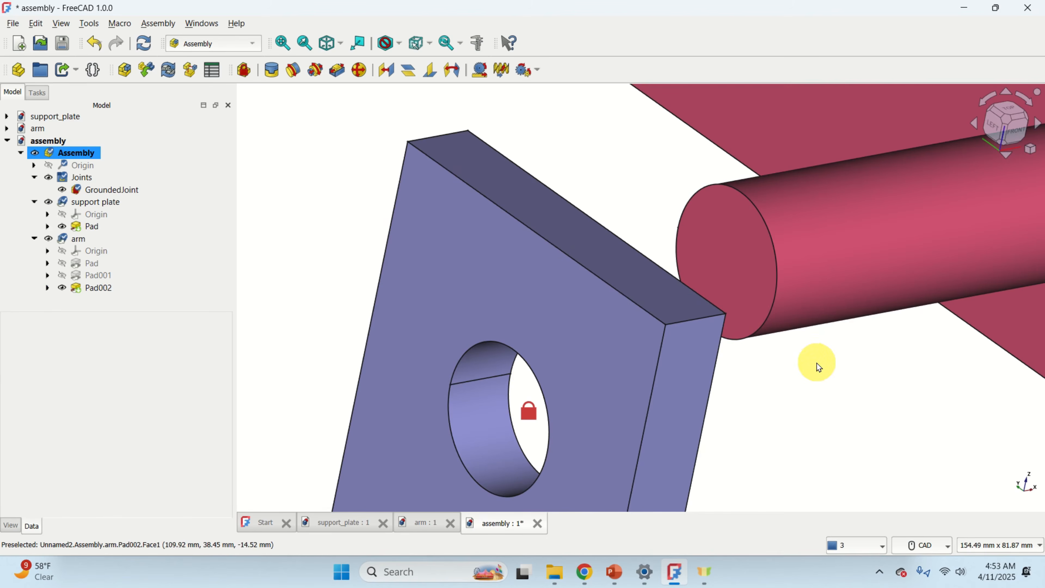
left_click(776, 270)
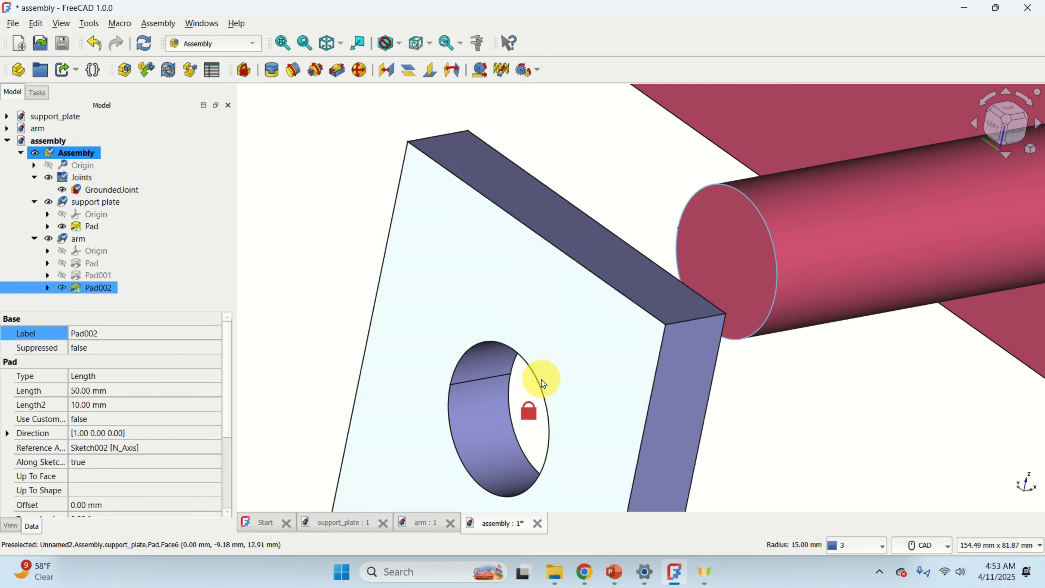
left_click(535, 378)
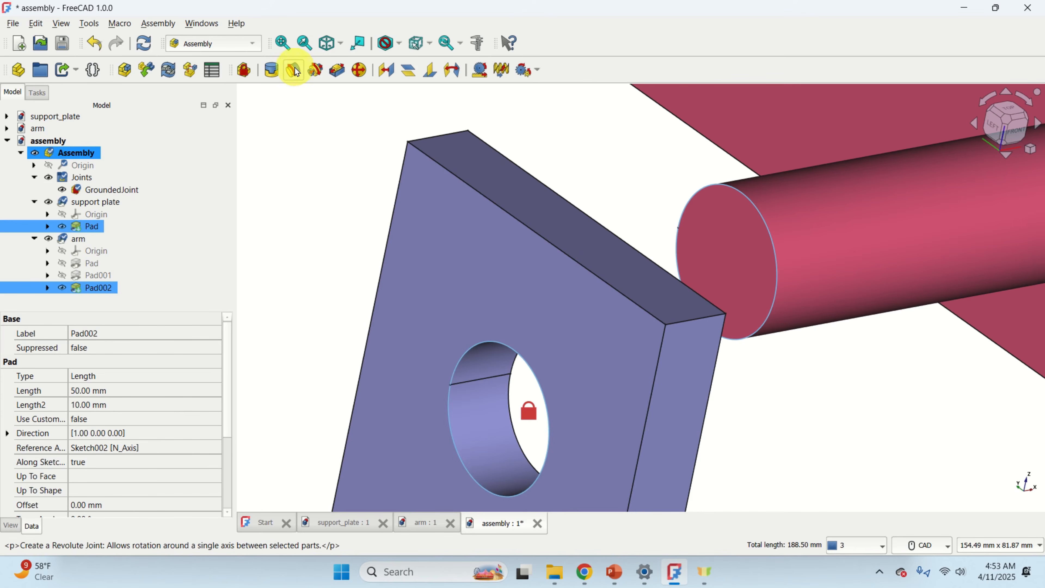
left_click(298, 72)
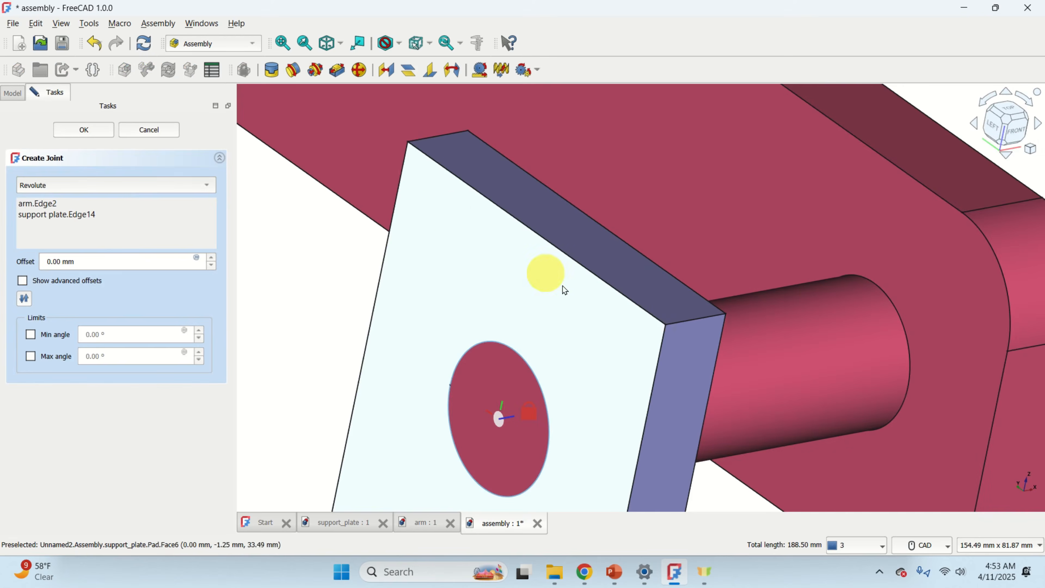
Set the revolute joint's offset to -18 mm and confirm the joint.
scroll(641, 388, "down", 3)
scroll(642, 393, "down", 2)
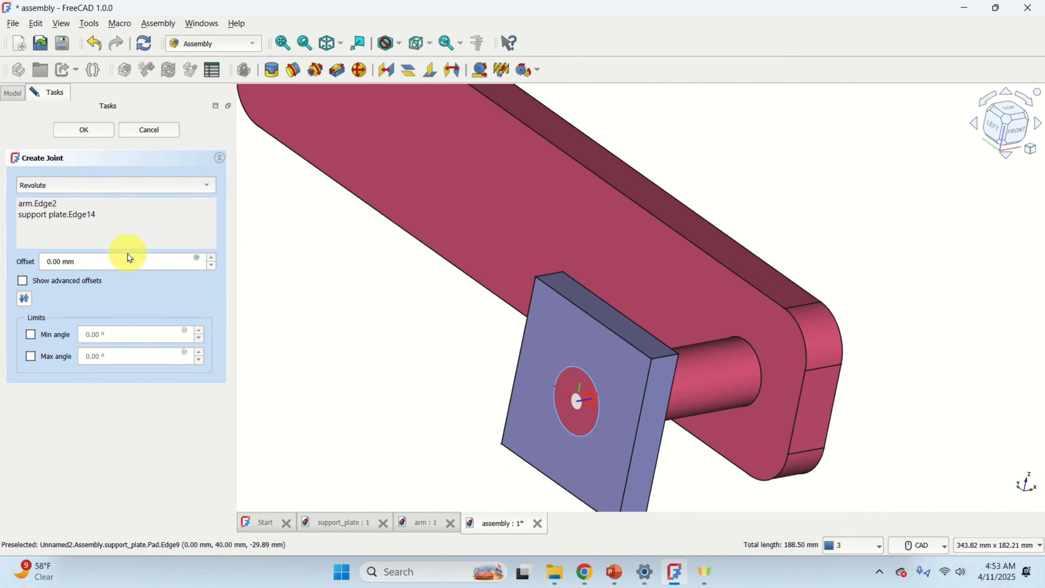
scroll(668, 247, "down", 4)
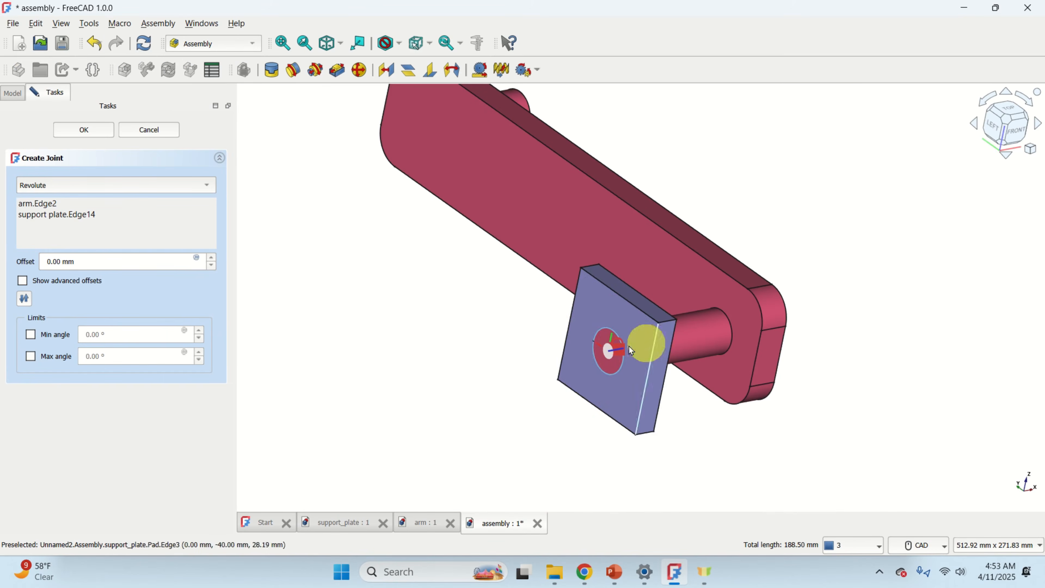
scroll(651, 346, "up", 2)
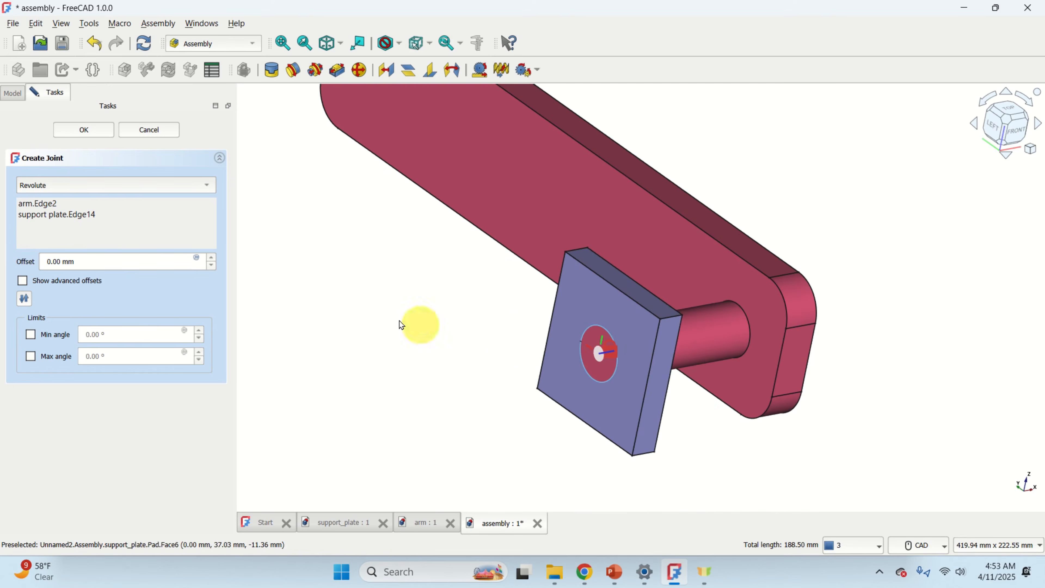
left_click(211, 258)
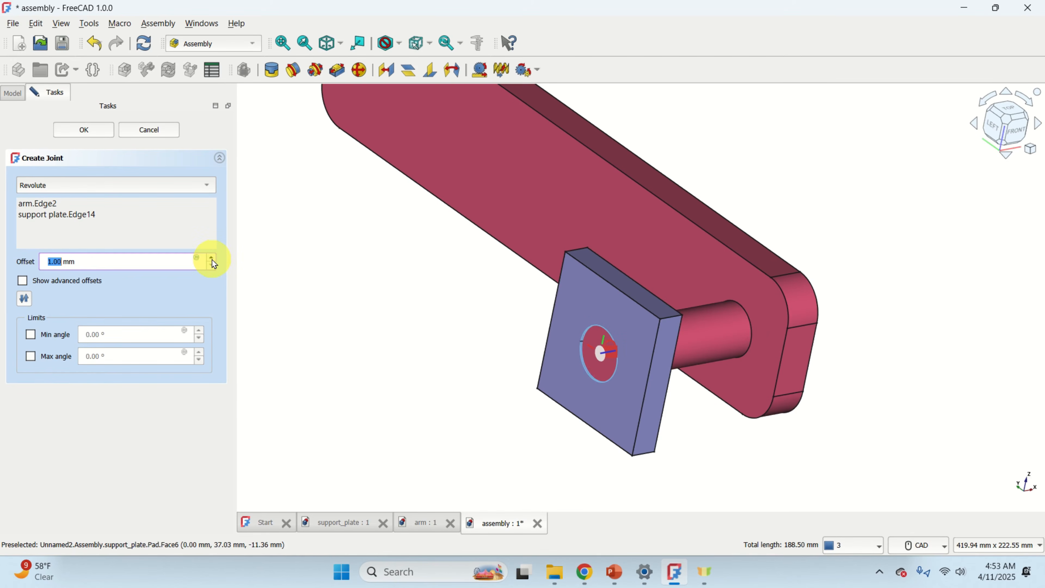
left_click(212, 259)
left_click(212, 258)
left_click(211, 259)
left_click(211, 259)
left_click(211, 259)
left_click(212, 259)
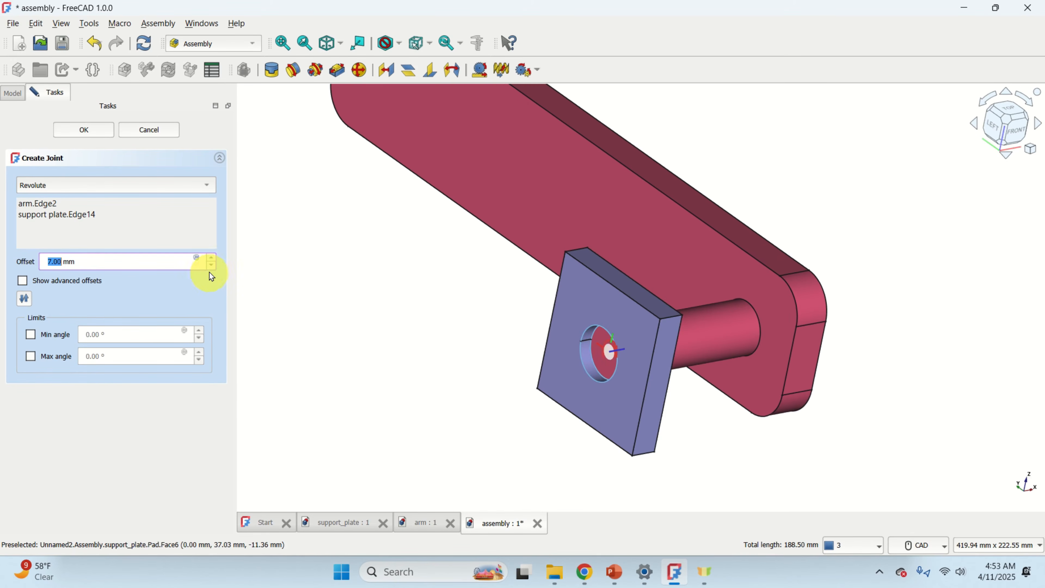
left_click(211, 265)
left_click(211, 266)
left_click(212, 266)
left_click(212, 266)
left_click(213, 266)
left_click(212, 266)
left_click(213, 266)
left_click(212, 266)
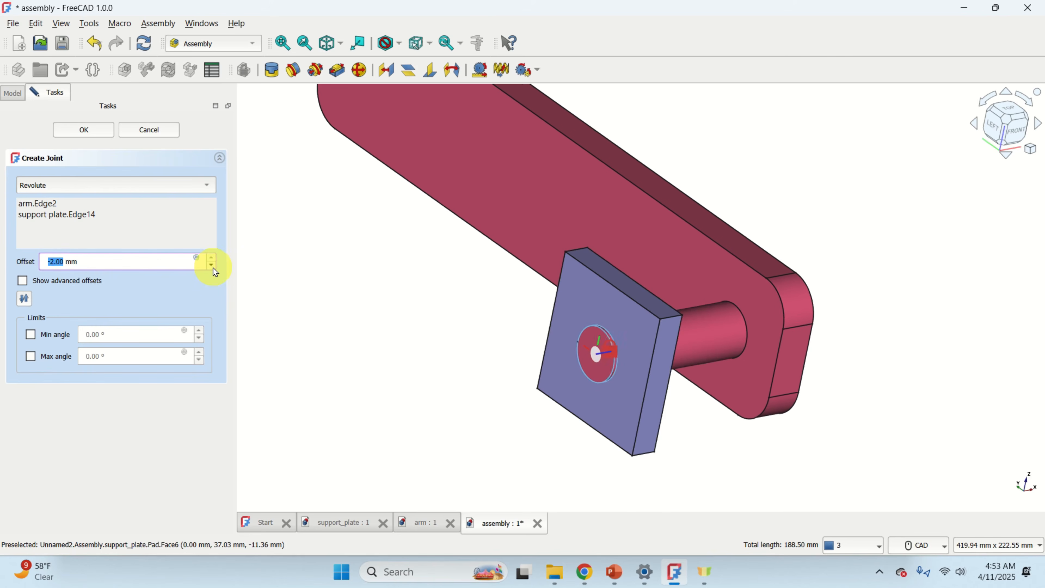
left_click(213, 268)
left_click(213, 268)
left_click(213, 268)
left_click(212, 267)
left_click(212, 268)
left_click(213, 268)
left_click(213, 268)
left_click(212, 267)
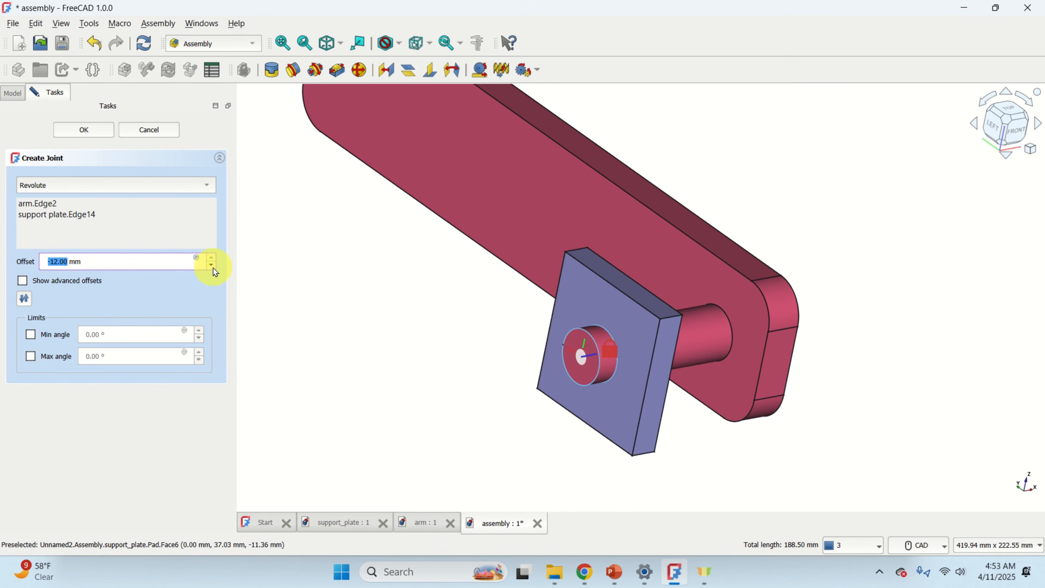
left_click(213, 268)
left_click(212, 268)
left_click(213, 267)
left_click(212, 267)
left_click(213, 268)
left_click(213, 267)
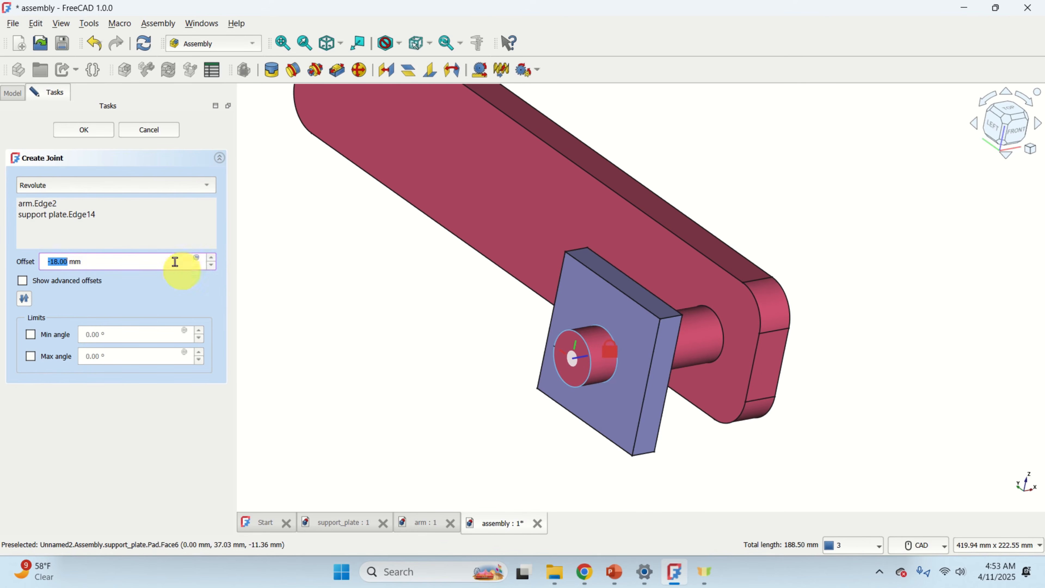
left_click(94, 132)
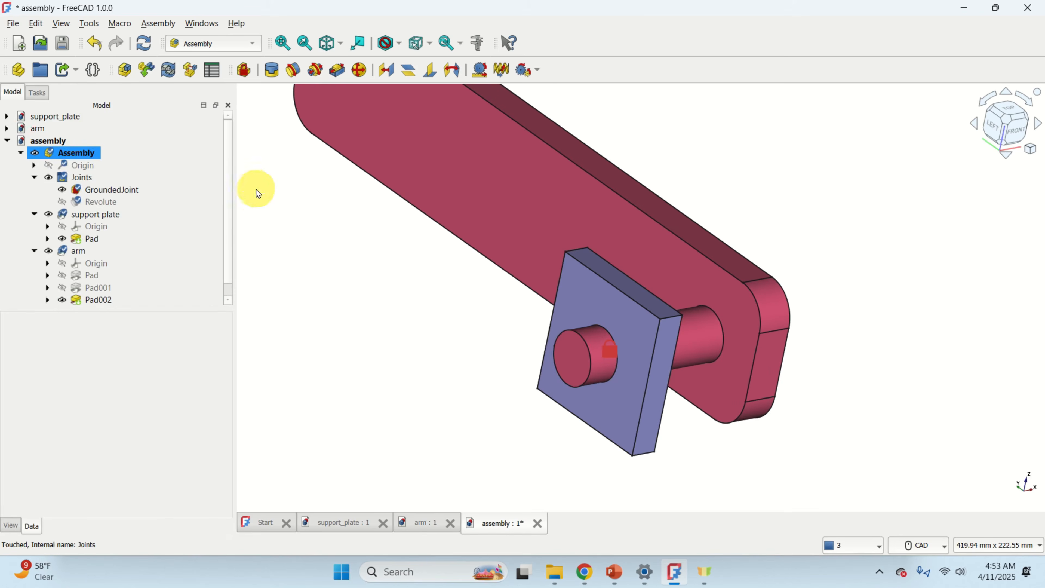
Inspect the new Revolute joint's properties under Joints in the assembly tree.
left_click(78, 179)
left_click(97, 204)
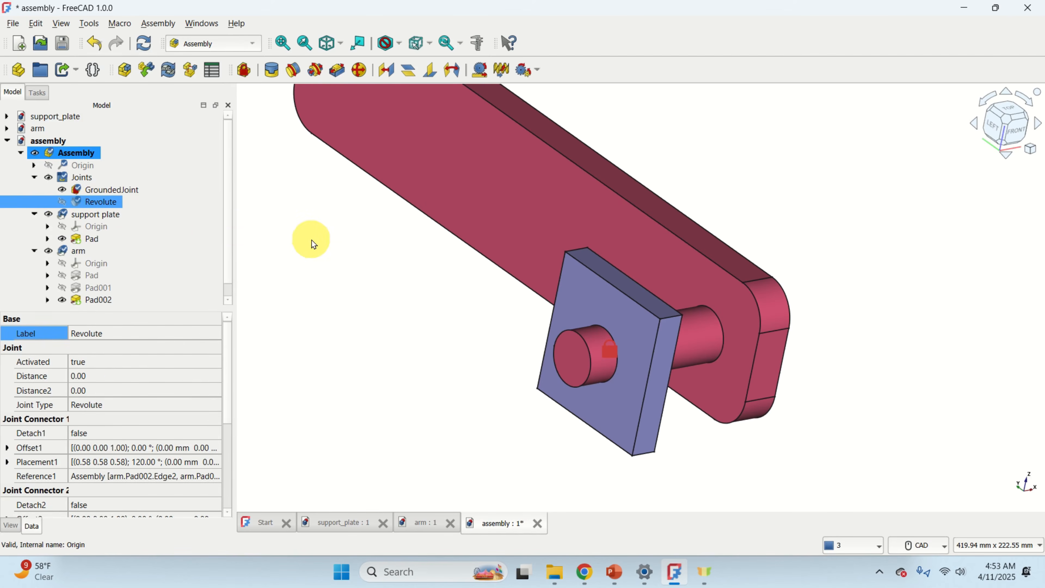
scroll(310, 250, "down", 4)
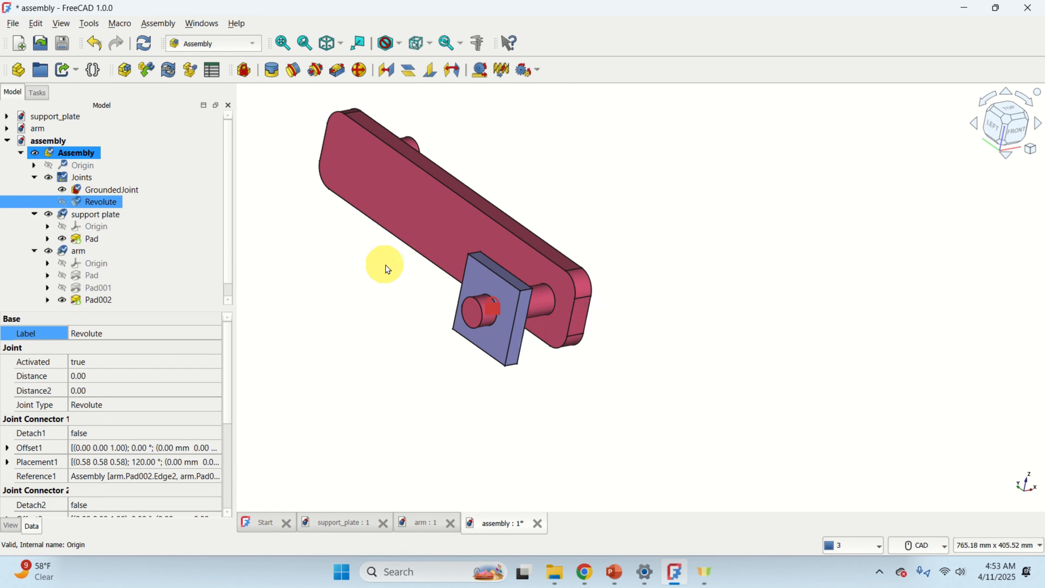
middle_click_drag(633, 250, 457, 256)
Rotate the arm about the pin's revolute axis relative to the fixed support plate.
left_click(83, 153)
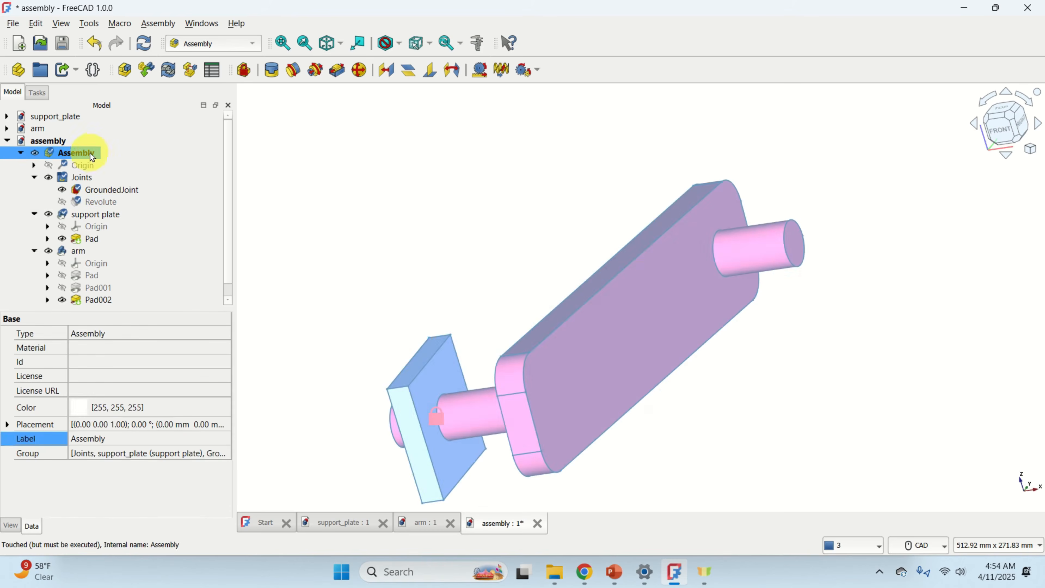
left_click(571, 226)
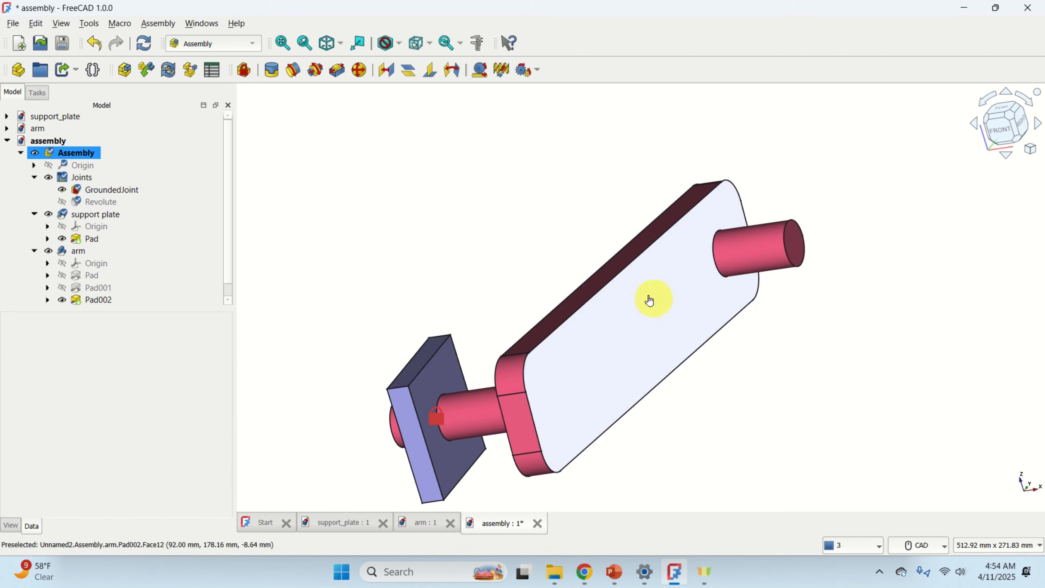
left_click_drag(649, 301, 737, 422)
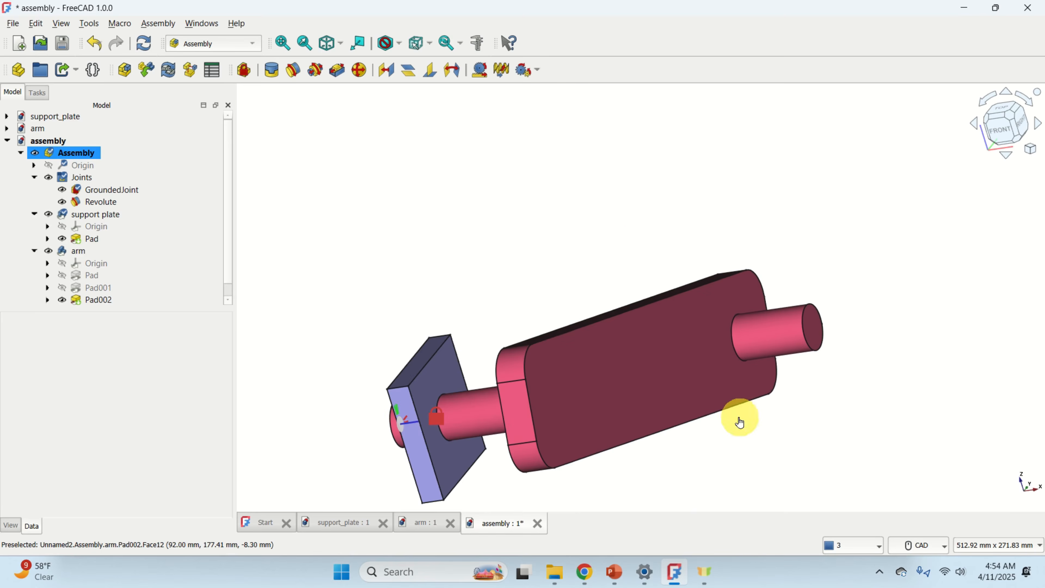
Save the assembly document.
left_click(58, 145)
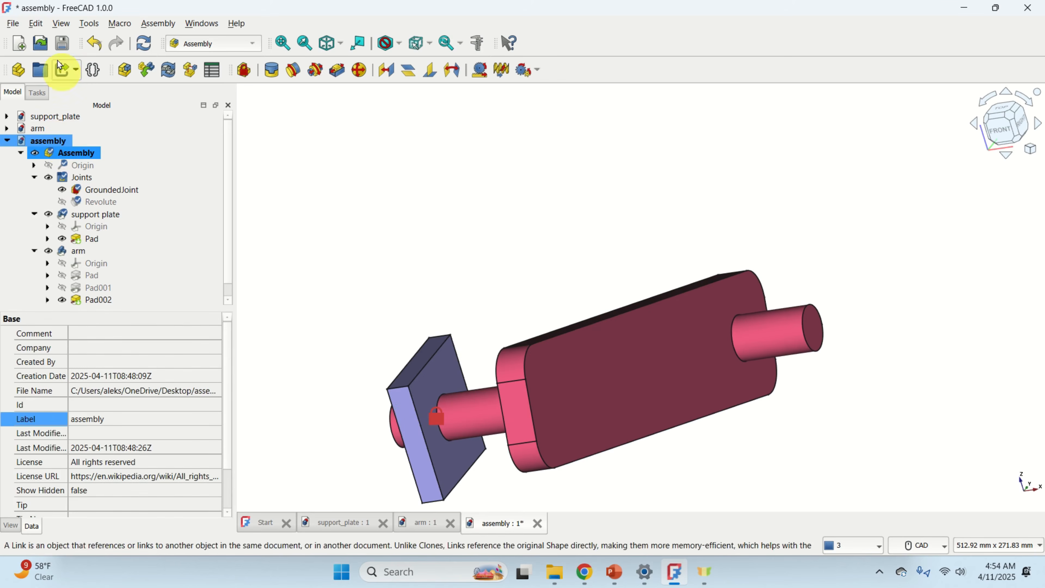
left_click(13, 24)
left_click(70, 124)
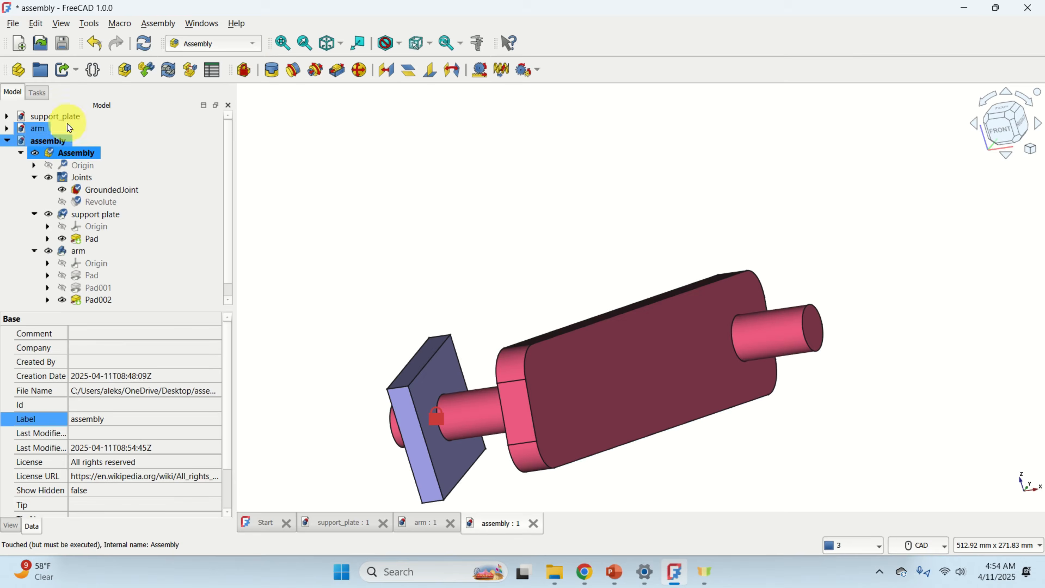
Orbit and zoom around the finished assembly, and expand the support_plate part's Pad in the tree to examine it.
scroll(576, 222, "down", 4)
middle_click_drag(481, 179, 480, 176)
scroll(468, 225, "up", 2)
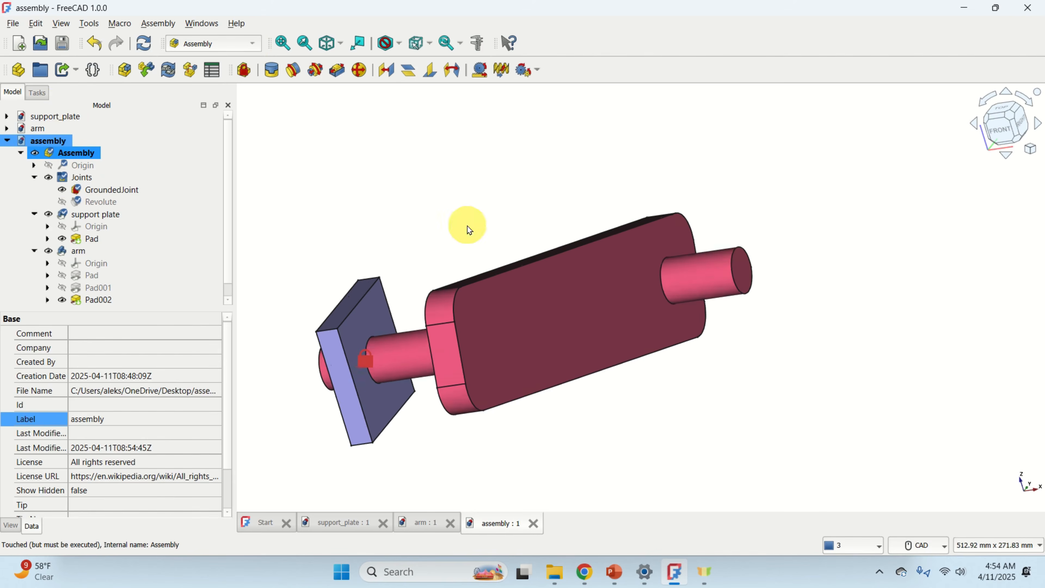
scroll(471, 226, "down", 1)
middle_click_drag(479, 223, 567, 230)
scroll(571, 226, "up", 1)
scroll(572, 223, "down", 1)
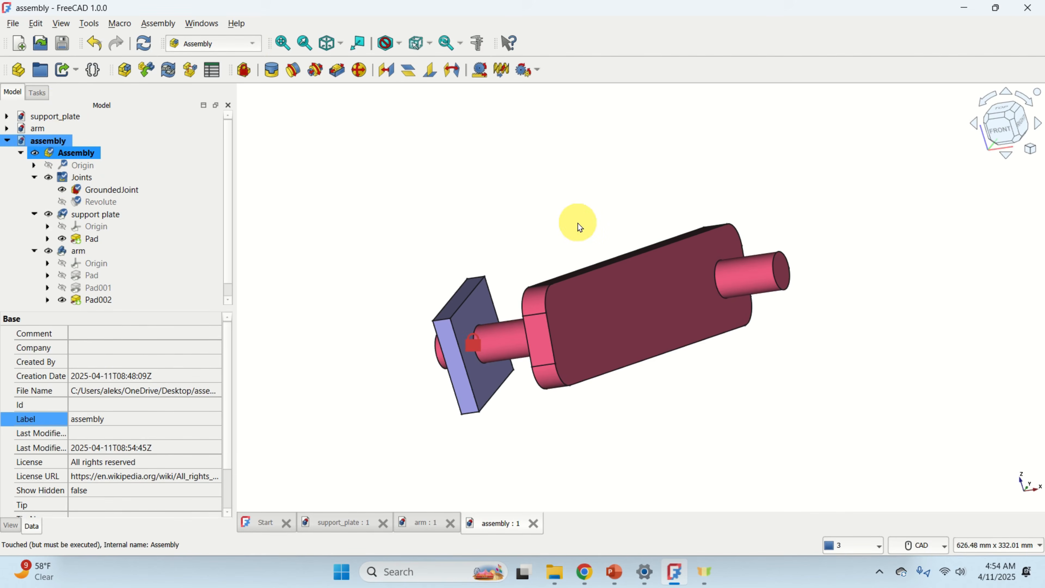
scroll(740, 164, "up", 1)
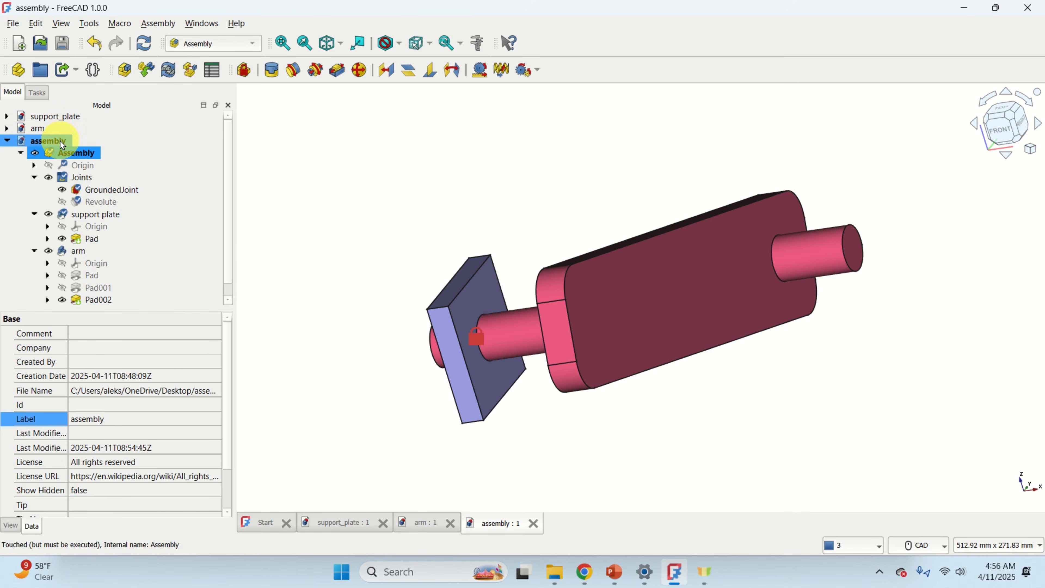
left_click(6, 116)
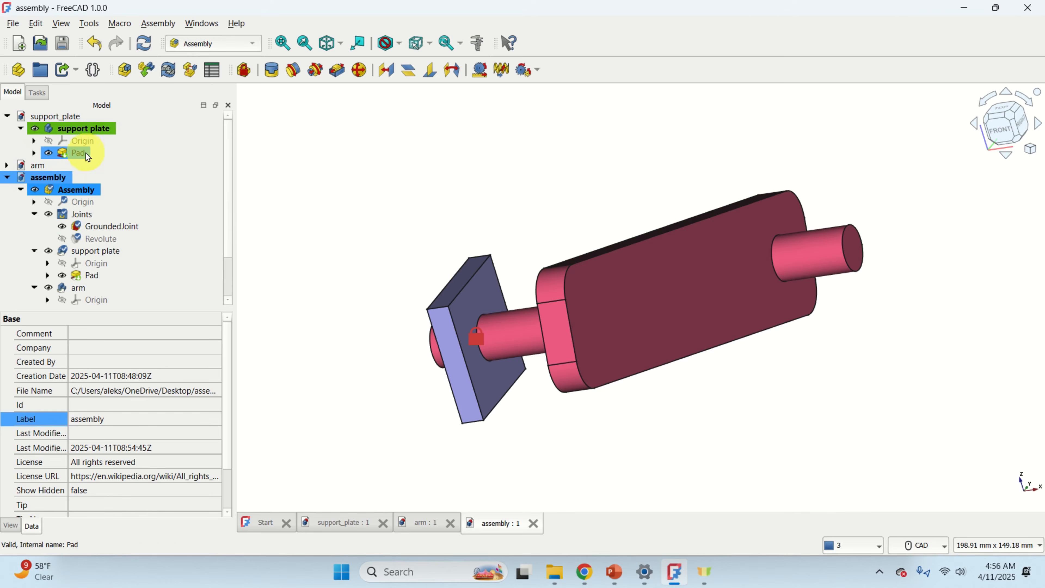
left_click(35, 154)
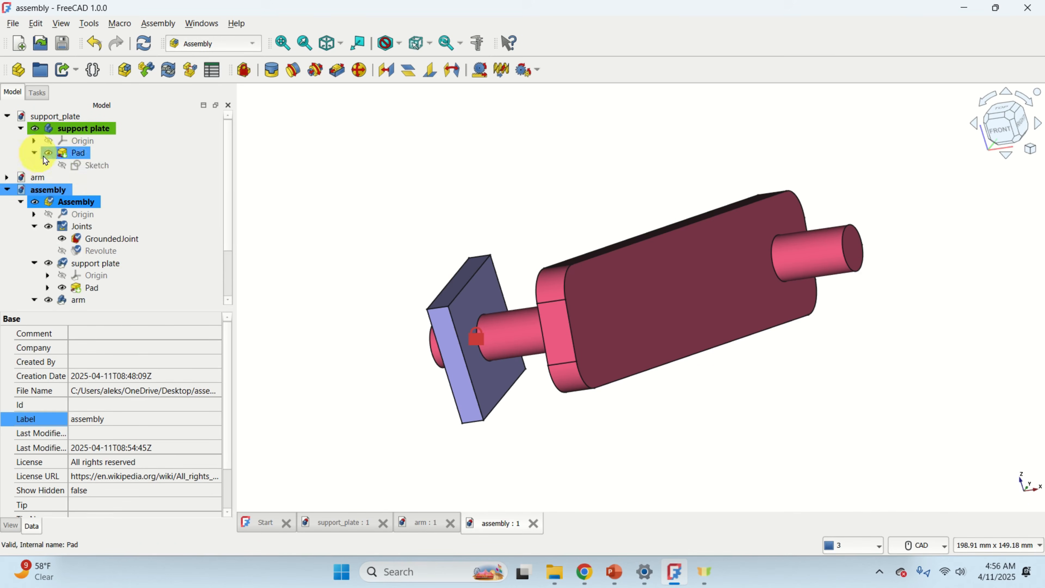
Open the support plate's sketch and set the plate's width to 200 mm.
double_click(93, 167)
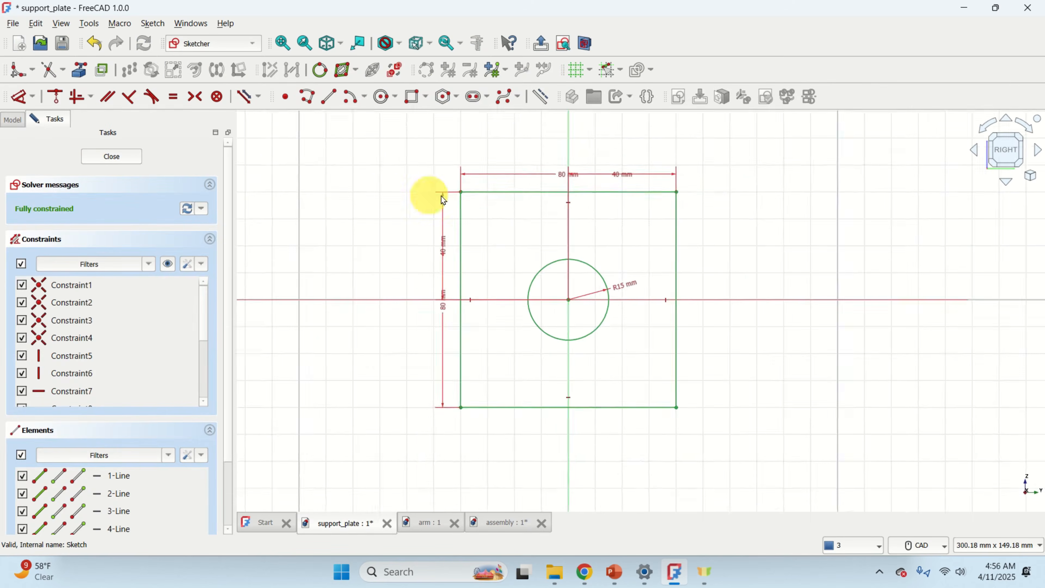
scroll(567, 206, "down", 2)
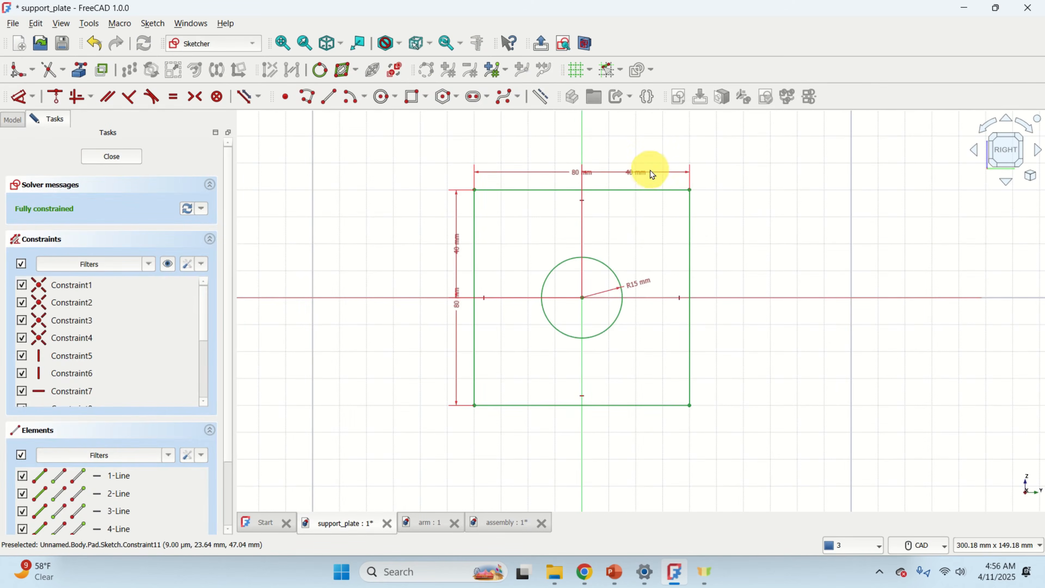
double_click(580, 176)
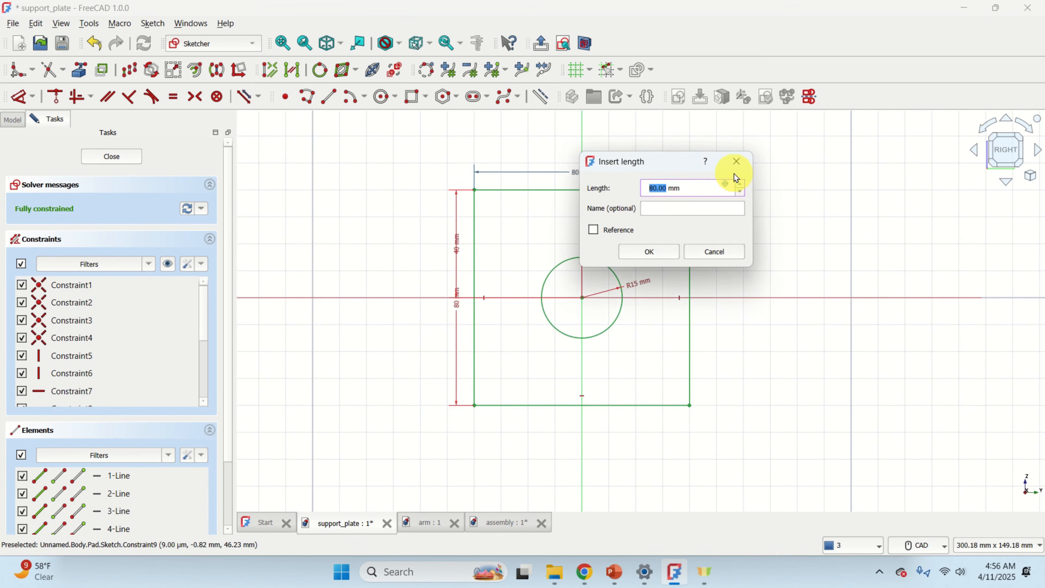
key("Return")
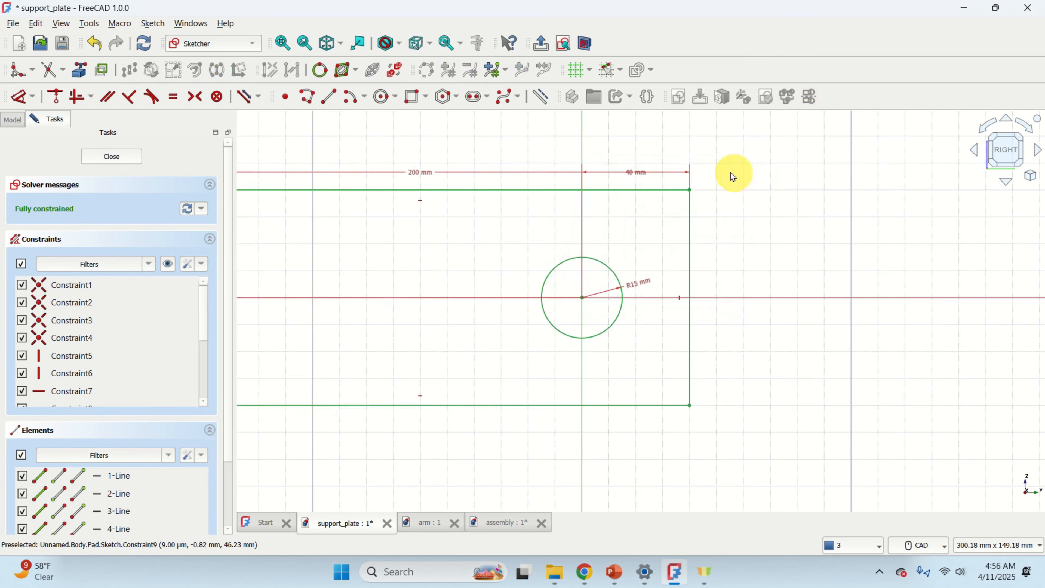
Set the plate's height in the sketch to 200 mm.
scroll(655, 225, "down", 6)
middle_click_drag(696, 240, 839, 261)
scroll(636, 254, "up", 4)
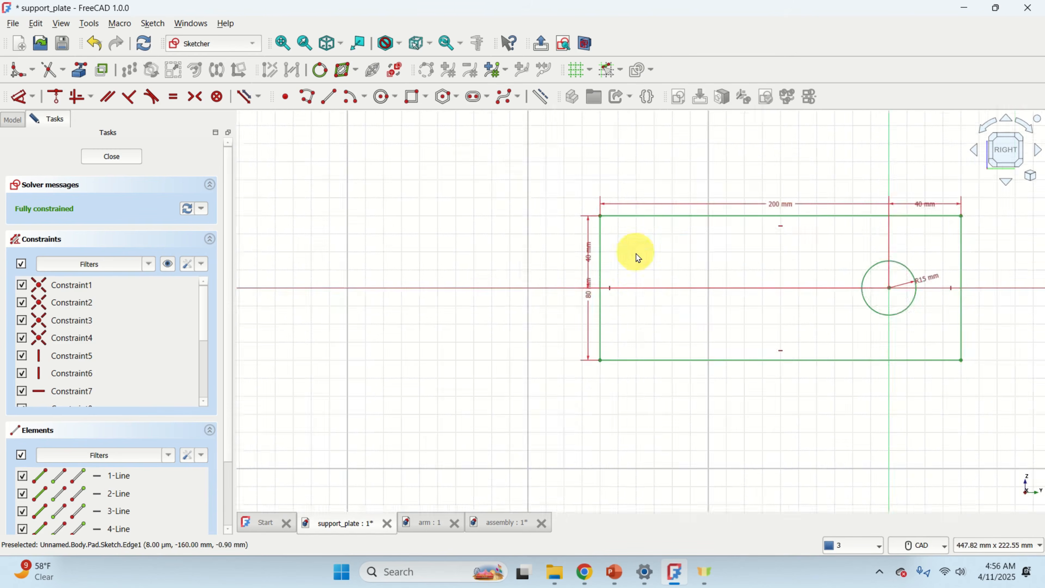
scroll(636, 254, "up", 2)
double_click(566, 303)
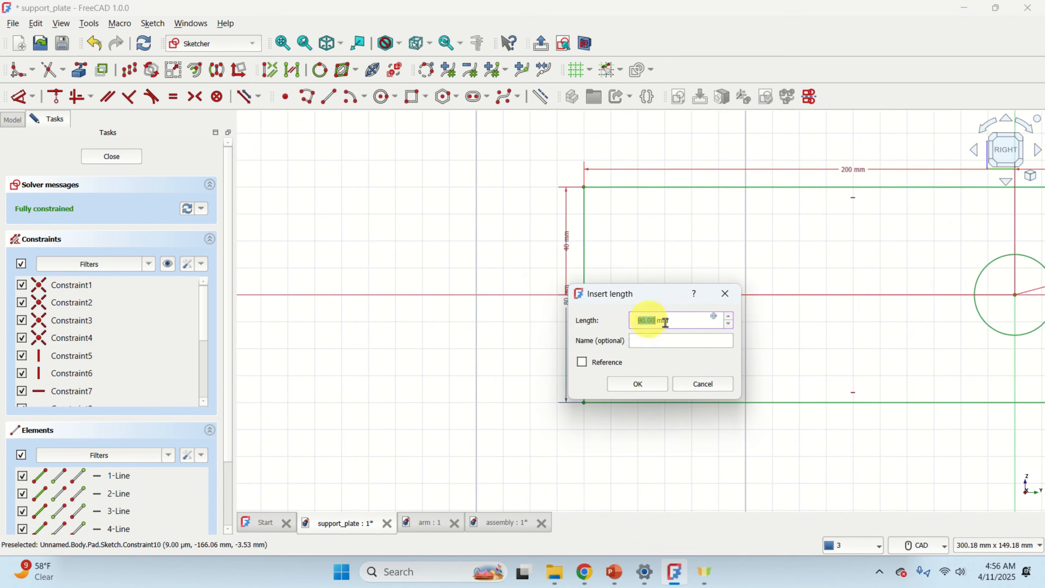
type("2")
key("Return")
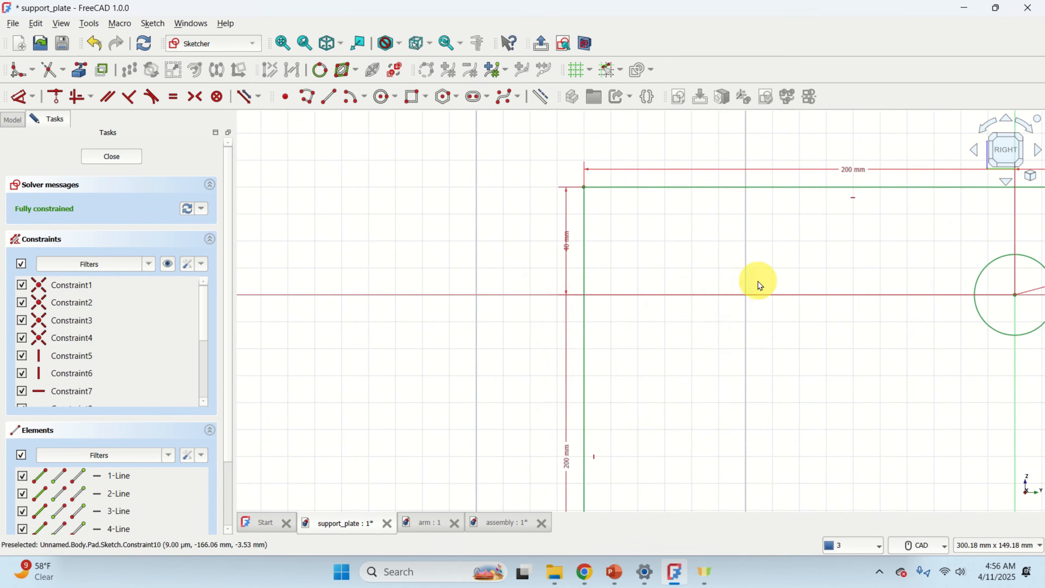
Set the hole centre's horizontal distance from the plate's side edge to 100 mm.
scroll(786, 259, "down", 4)
middle_click_drag(794, 263, 566, 266)
scroll(743, 265, "up", 2)
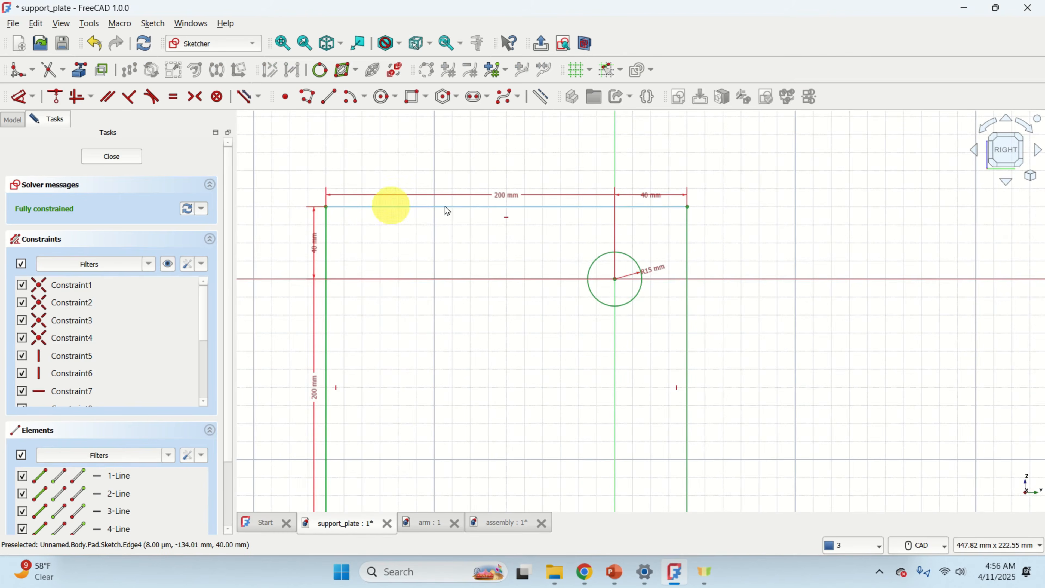
scroll(706, 267, "down", 2)
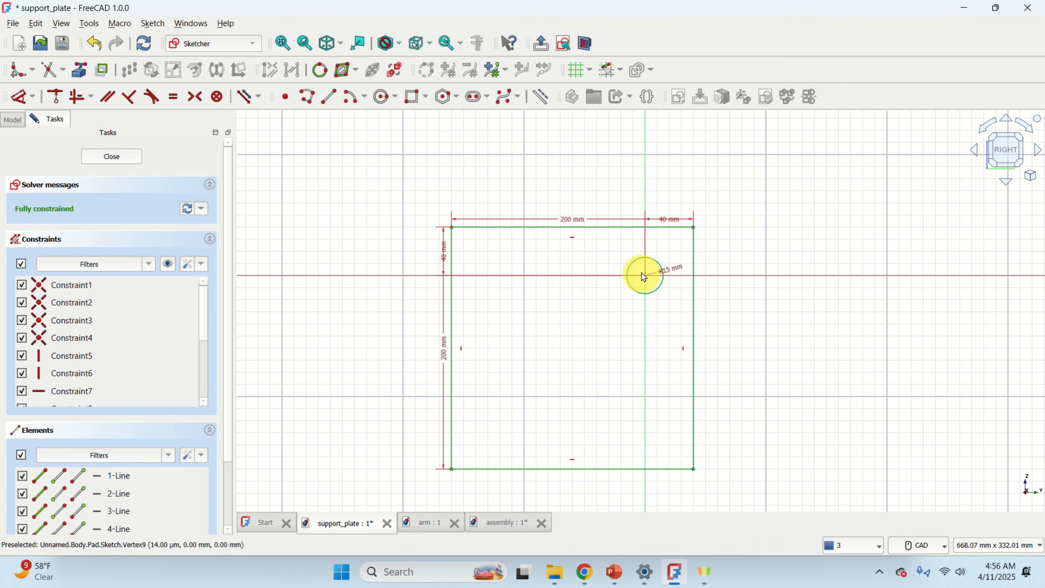
scroll(679, 233, "up", 4)
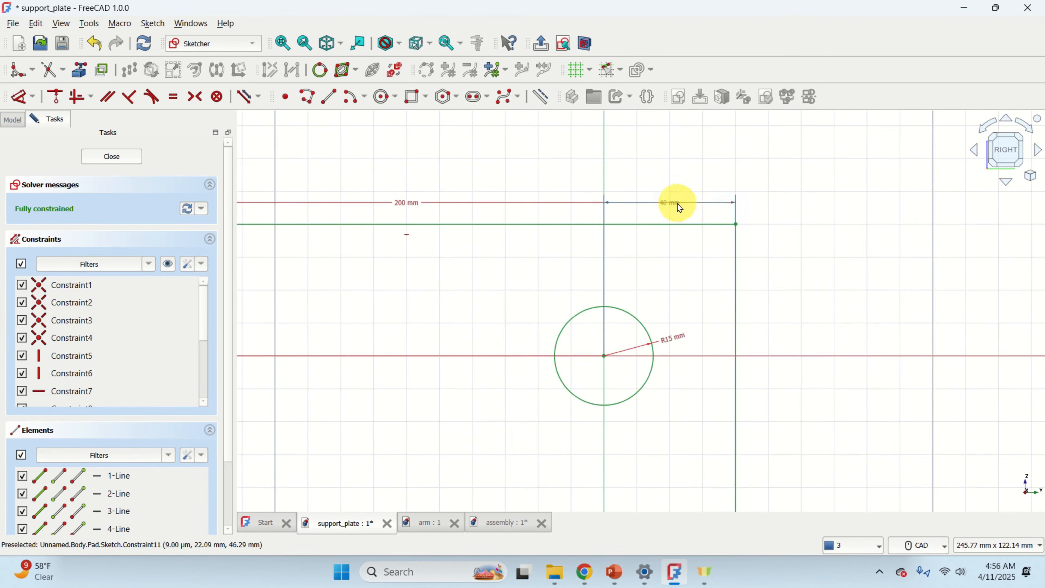
double_click(679, 208)
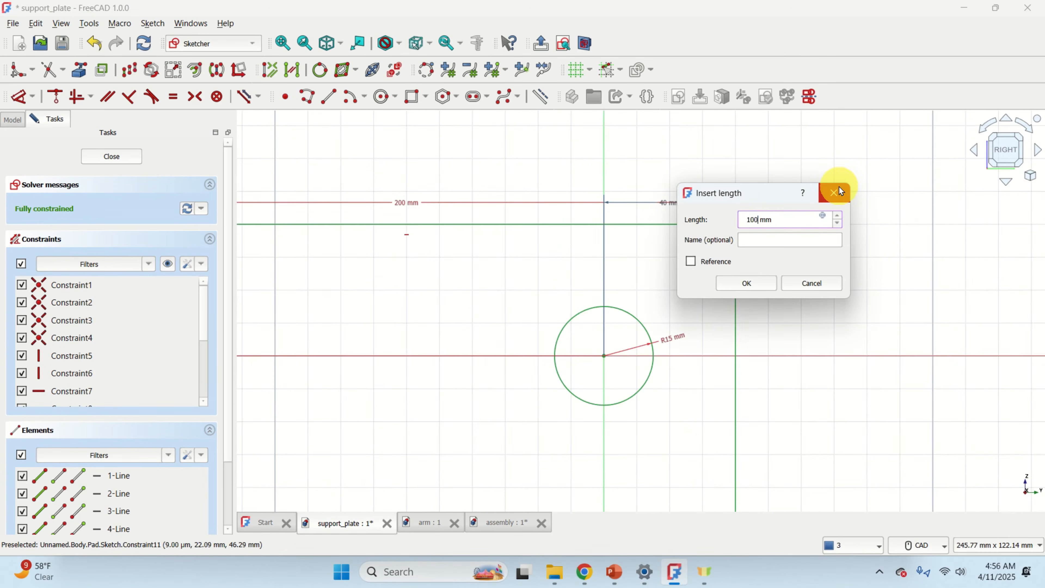
key("Return")
Set the hole centre's vertical distance from the plate's top edge to 100 mm.
scroll(848, 195, "down", 4)
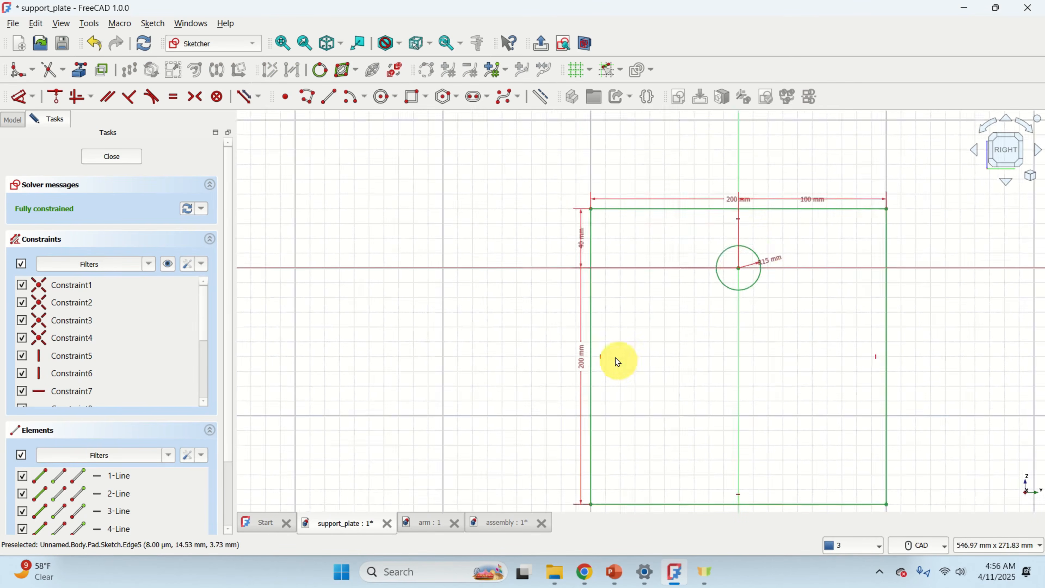
scroll(617, 361, "up", 2)
double_click(562, 177)
type("100")
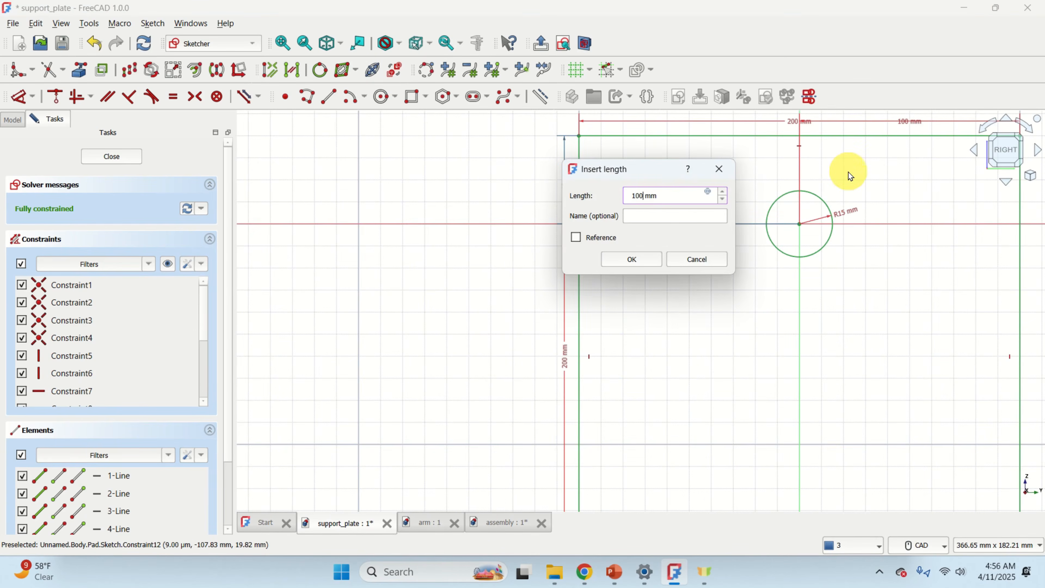
key("Return")
Close the sketch to update the plate's pad and save the support_plate document.
scroll(987, 150, "down", 3)
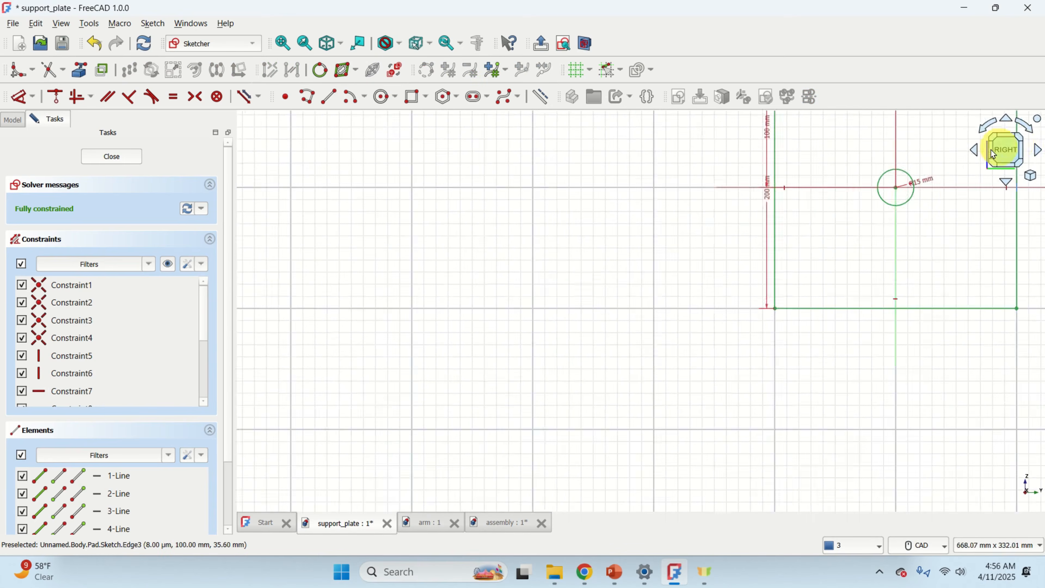
scroll(937, 205, "up", 5)
scroll(647, 330, "down", 4)
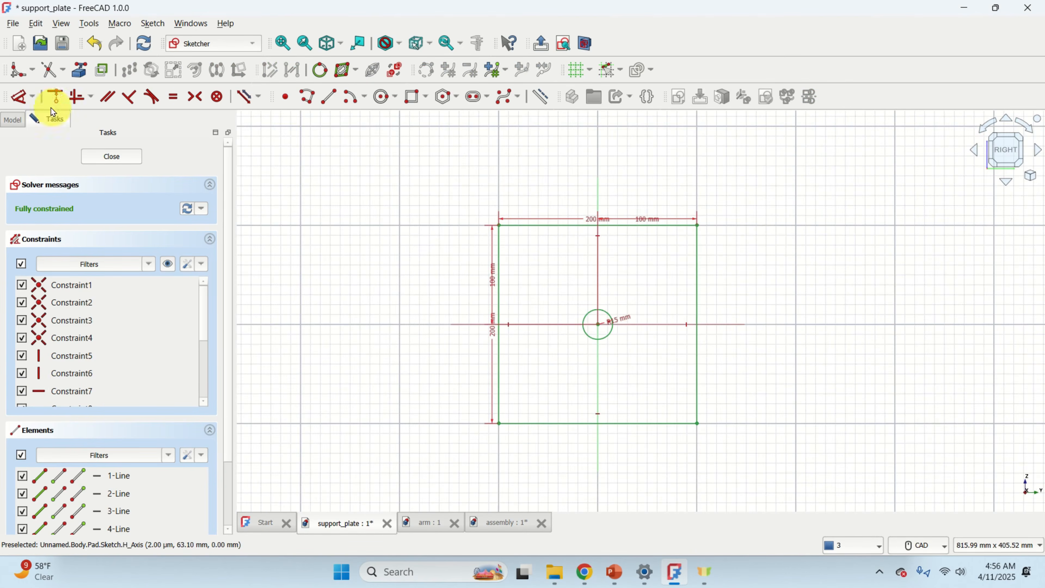
left_click(103, 157)
scroll(601, 177, "down", 3)
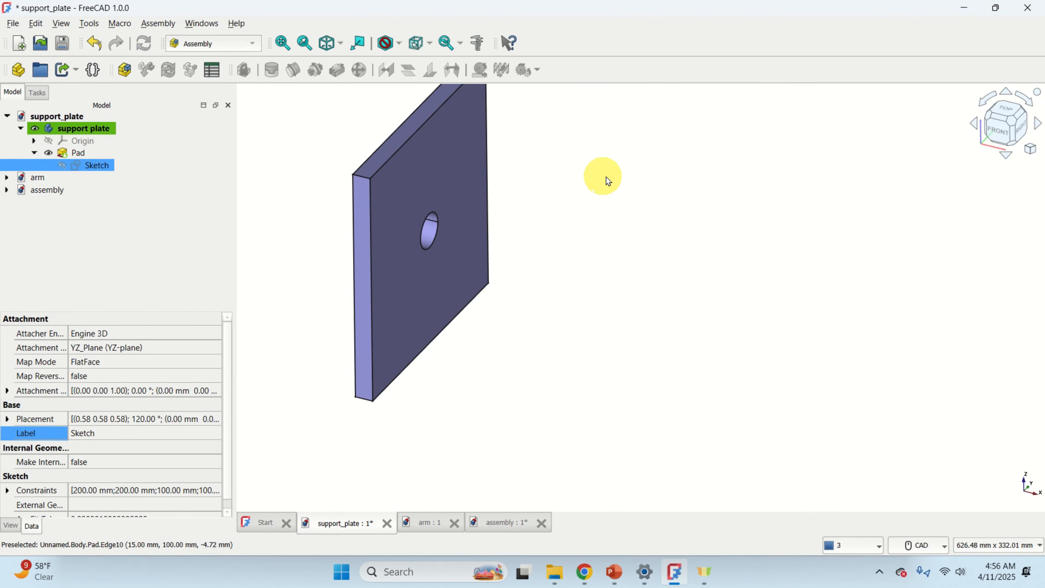
middle_click_drag(571, 193, 690, 233)
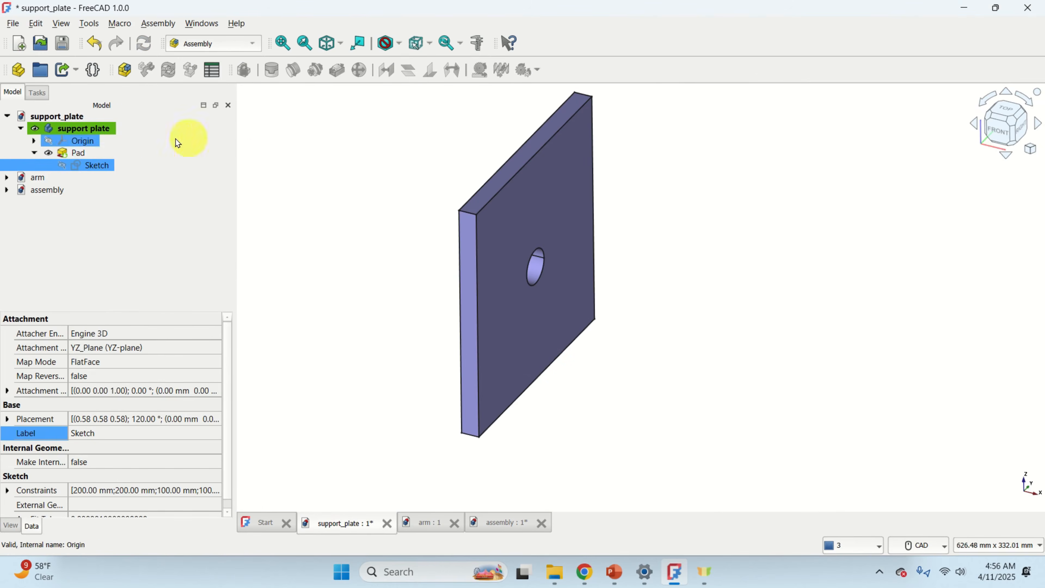
left_click(62, 118)
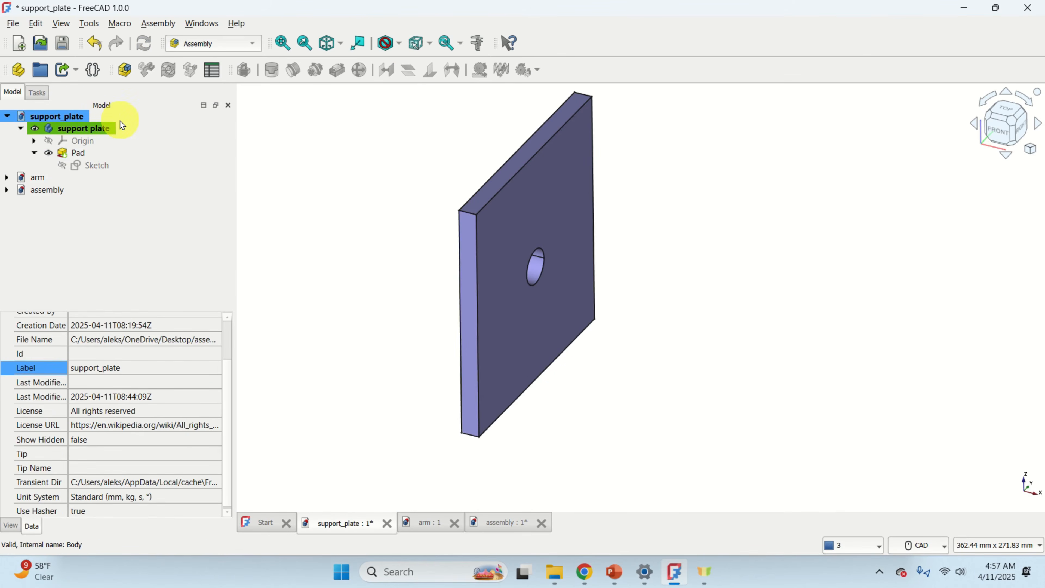
key("ctrl+s")
Switch to the assembly document and zoom and orbit to examine the resized plate with the arm.
double_click(36, 190)
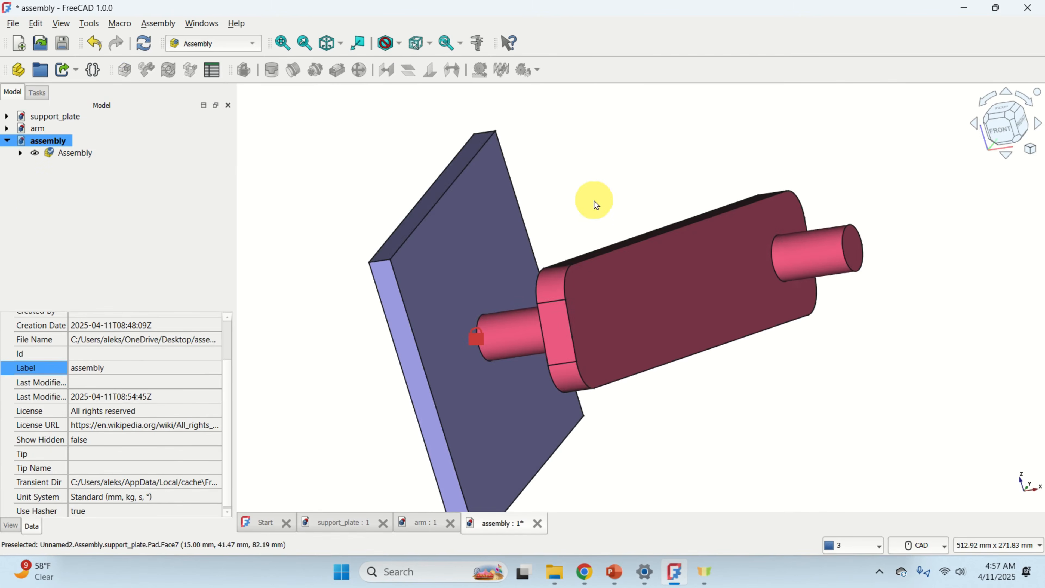
scroll(593, 201, "down", 2)
middle_click_drag(624, 201, 668, 193)
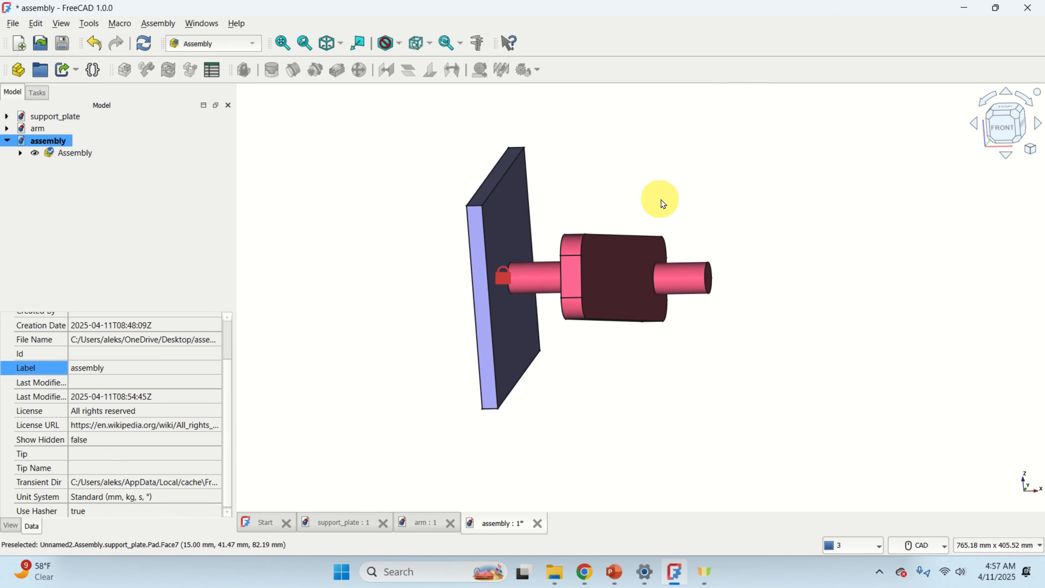